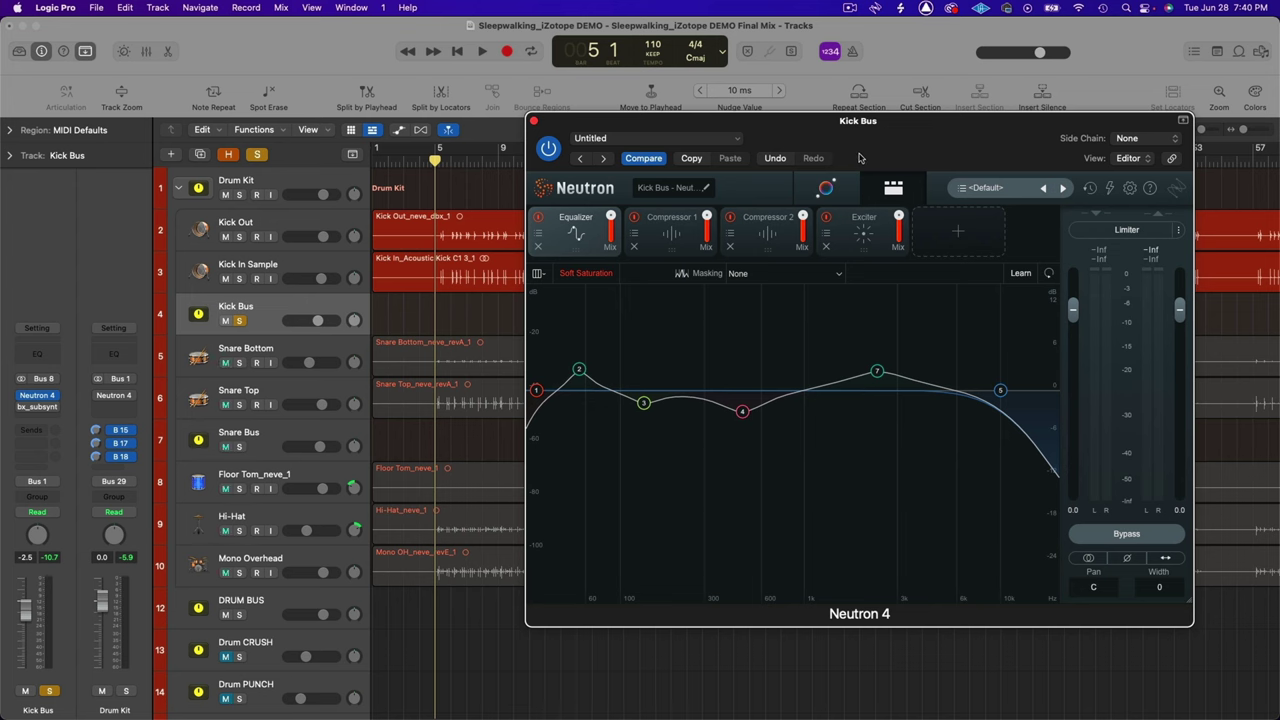
Examine Equalizer bands 2, 7, 4 and 3 on the Kick Bus
{"action": "left_click", "coordinate": [579, 369]}
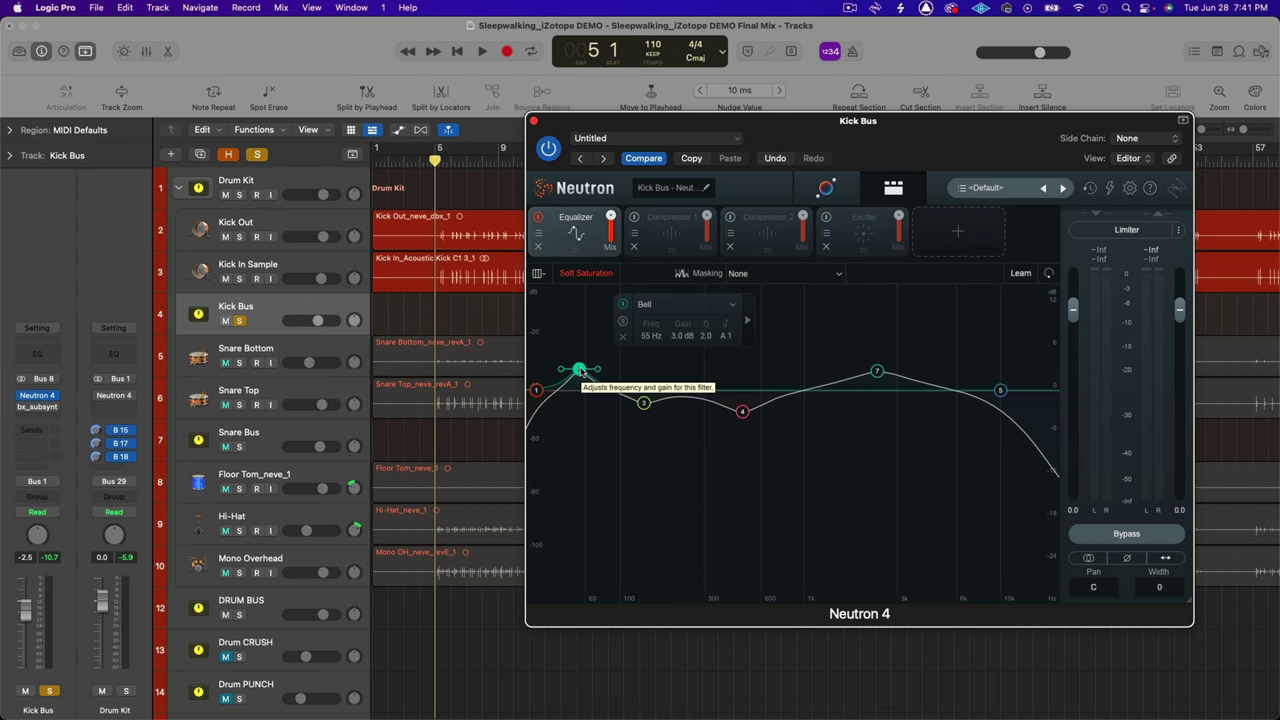
{"action": "left_click", "coordinate": [877, 372]}
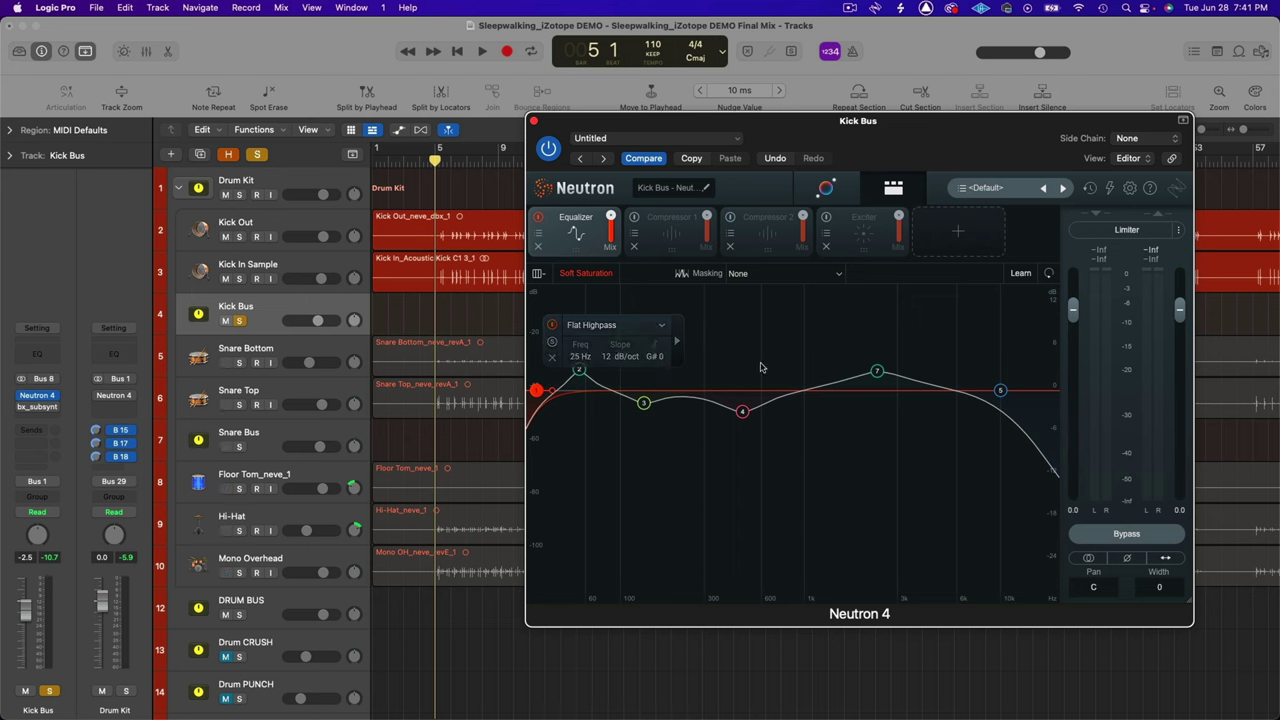
{"action": "left_click", "coordinate": [743, 411]}
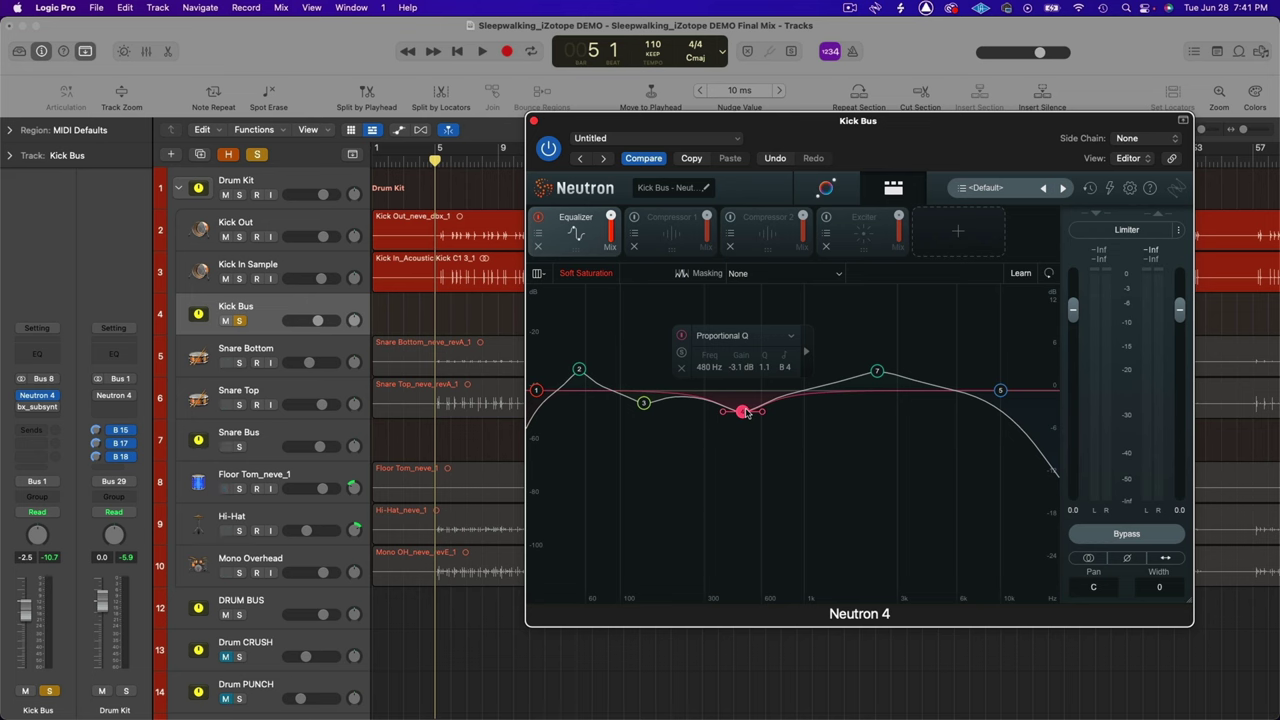
{"action": "left_click", "coordinate": [643, 404]}
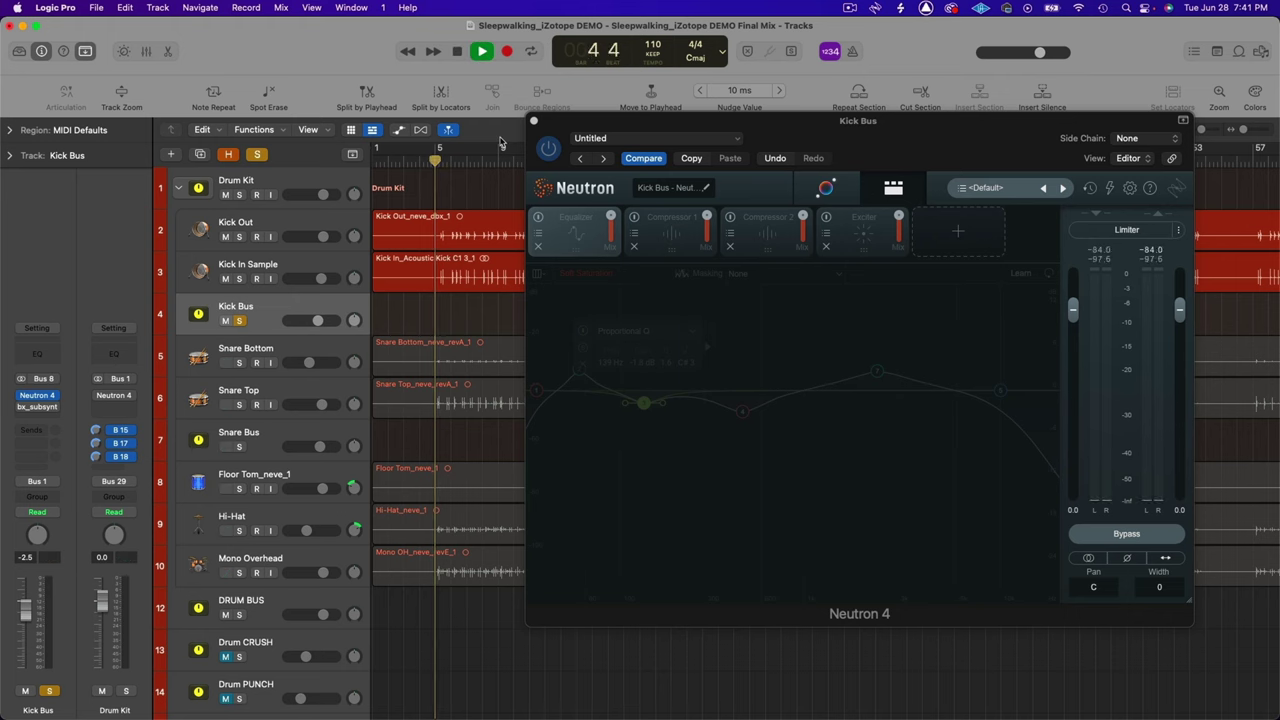
Enable the Equalizer during playback to compare its effect on the kick, and stop playback
{"action": "left_click", "coordinate": [538, 218]}
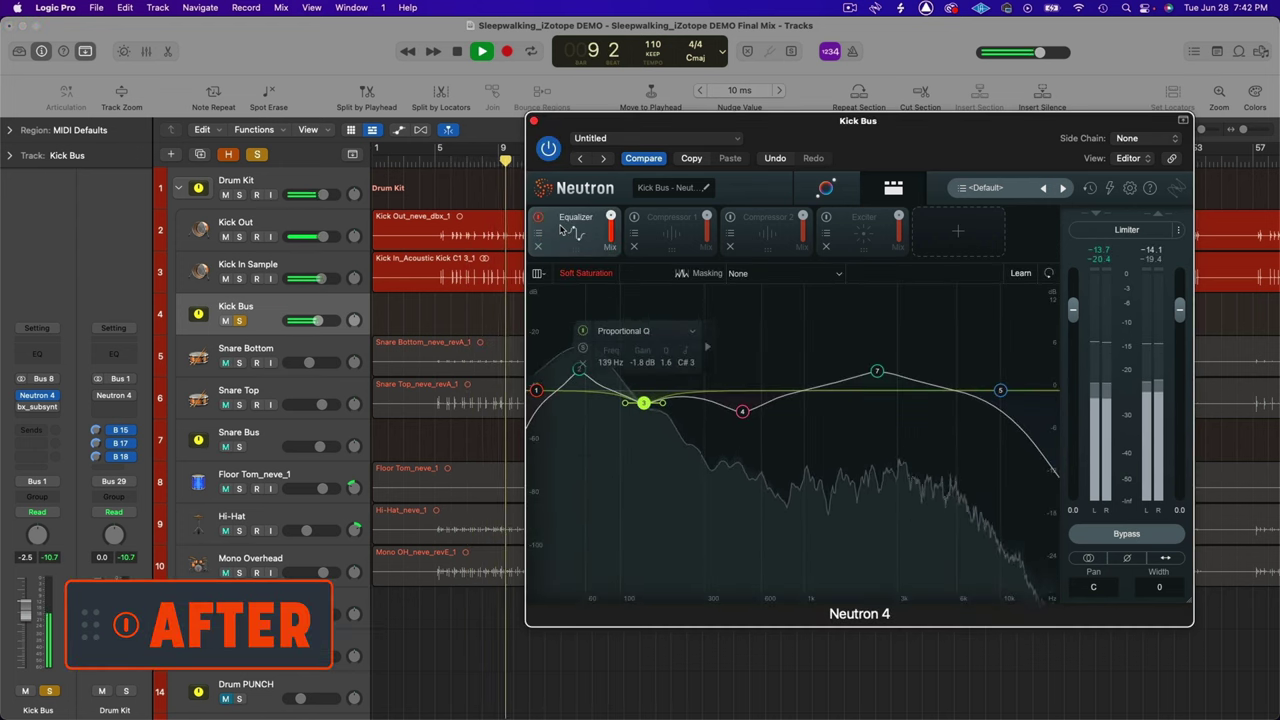
{"action": "key", "text": "space"}
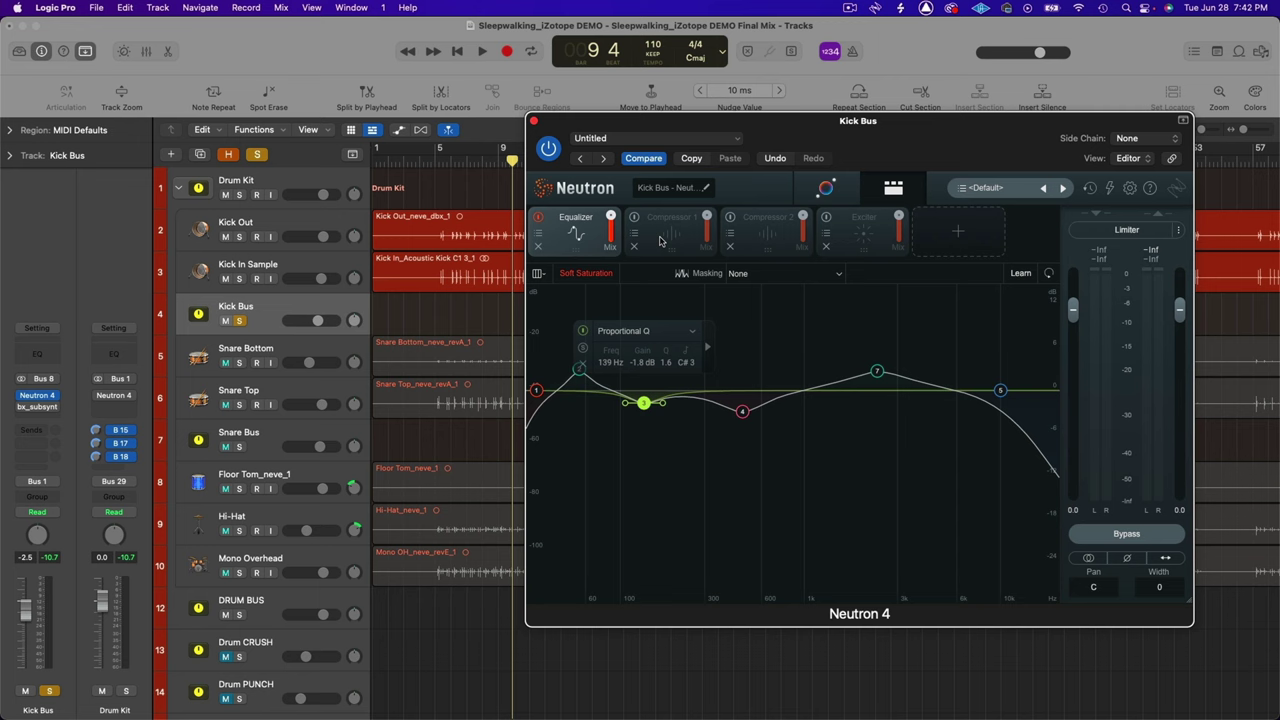
Enable Compressor 1 and compare the kick with it bypassed and active, playing from about bar 5
{"action": "left_click", "coordinate": [660, 240]}
{"action": "left_click", "coordinate": [633, 217]}
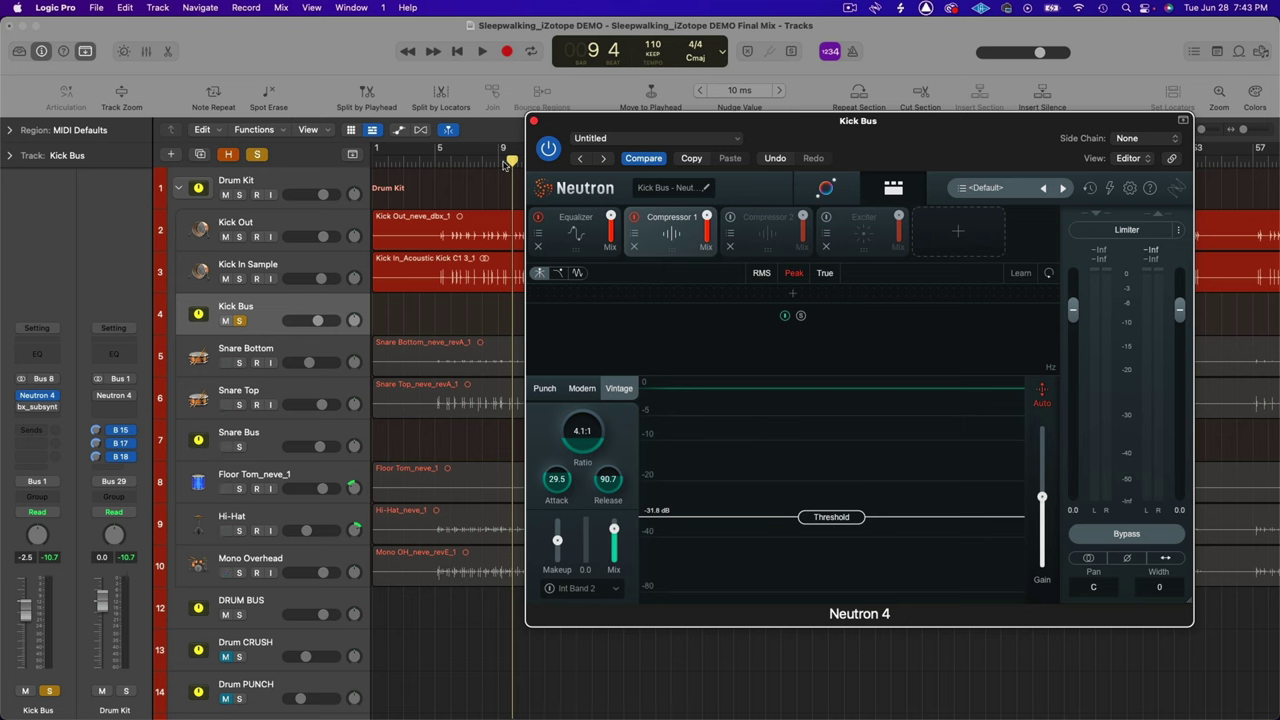
{"action": "left_click_drag", "start_coordinate": [505, 163], "coordinate": [441, 161]}
{"action": "left_click", "coordinate": [634, 218]}
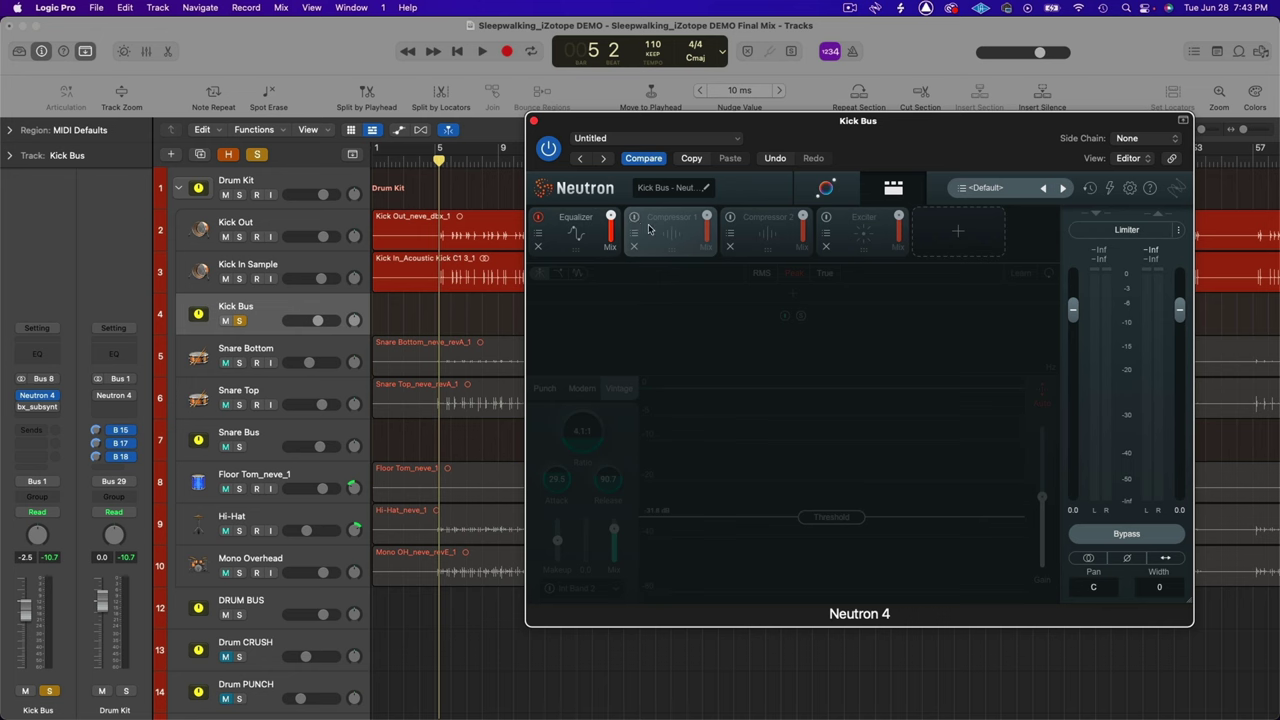
{"action": "key", "text": "space"}
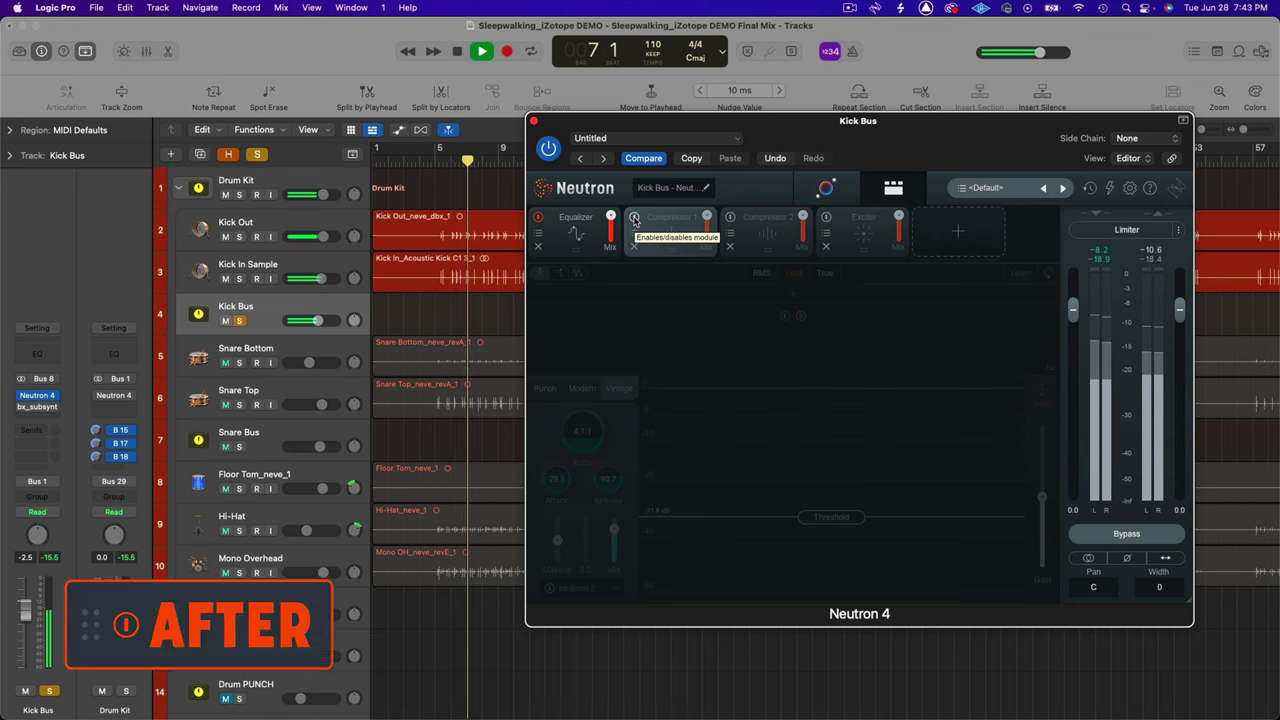
{"action": "left_click", "coordinate": [634, 218]}
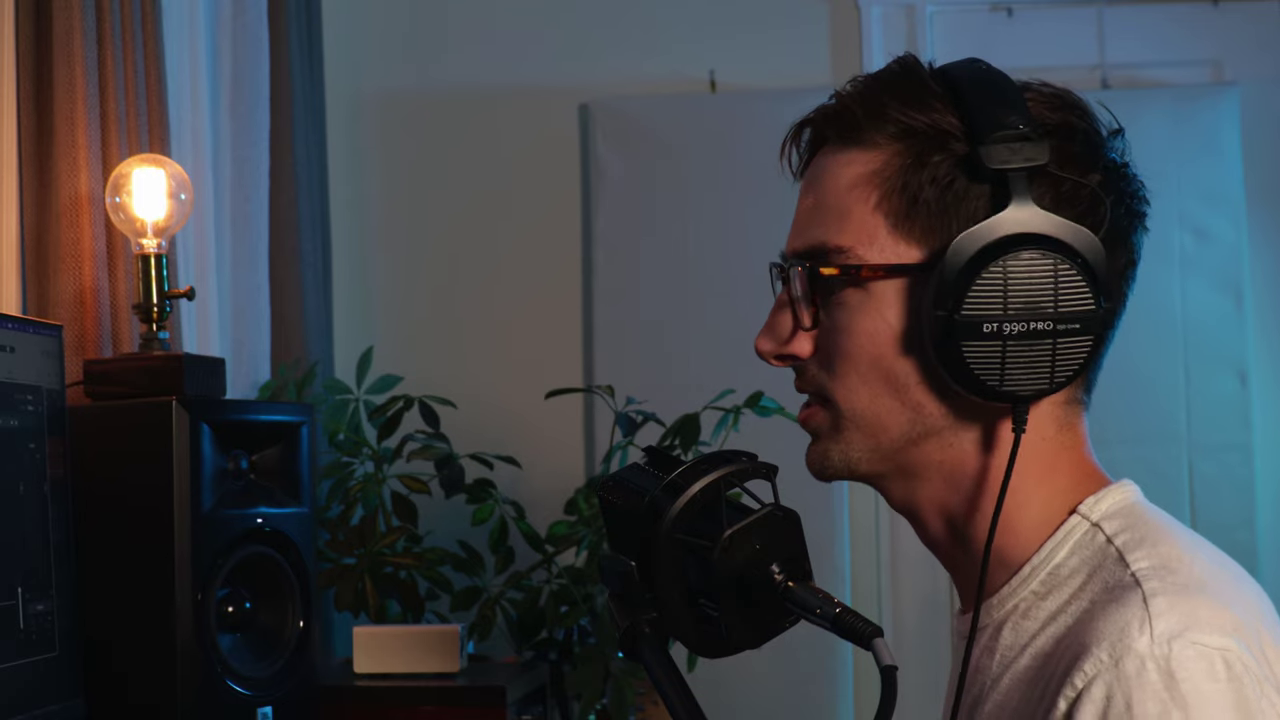
Enable Compressor 2 in Punch mode and set its Amount to about 105
{"action": "left_click", "coordinate": [732, 220]}
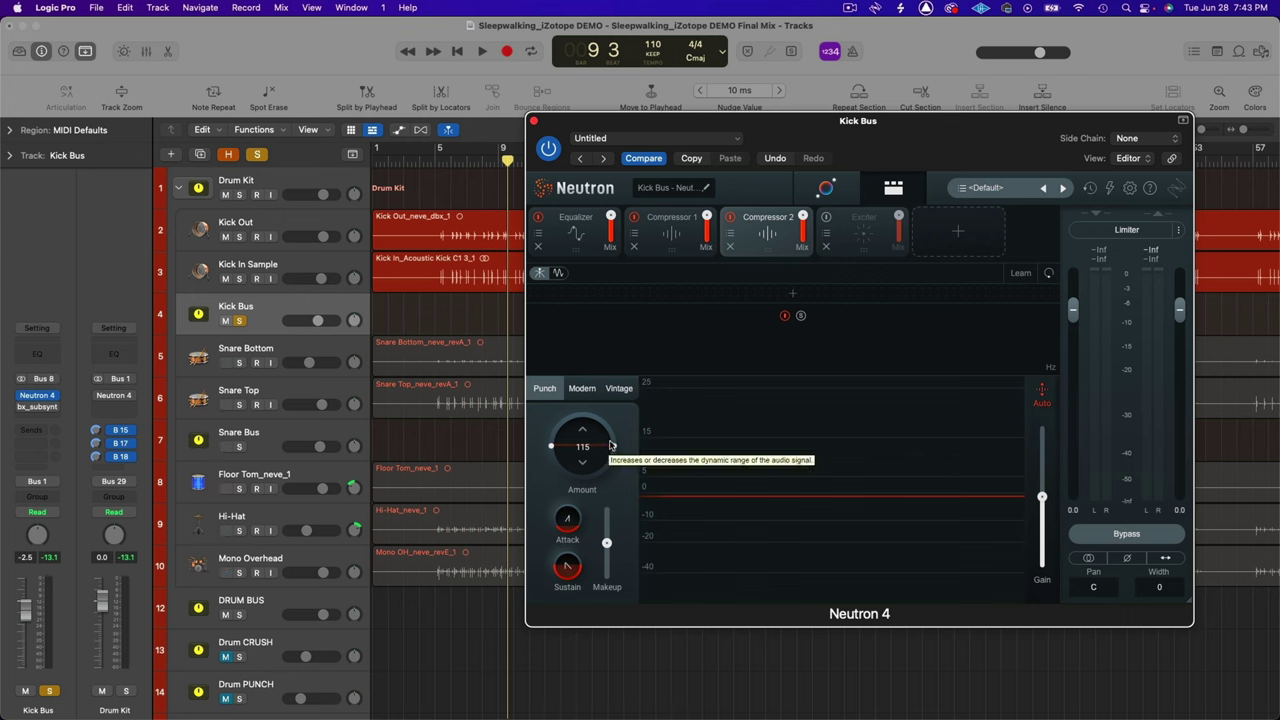
{"action": "mouse_move", "coordinate": [610, 445]}
{"action": "left_mouse_down"}
{"action": "mouse_move", "coordinate": [615, 403]}
{"action": "mouse_move", "coordinate": [609, 449]}
{"action": "left_mouse_up"}
{"action": "key", "text": "space"}
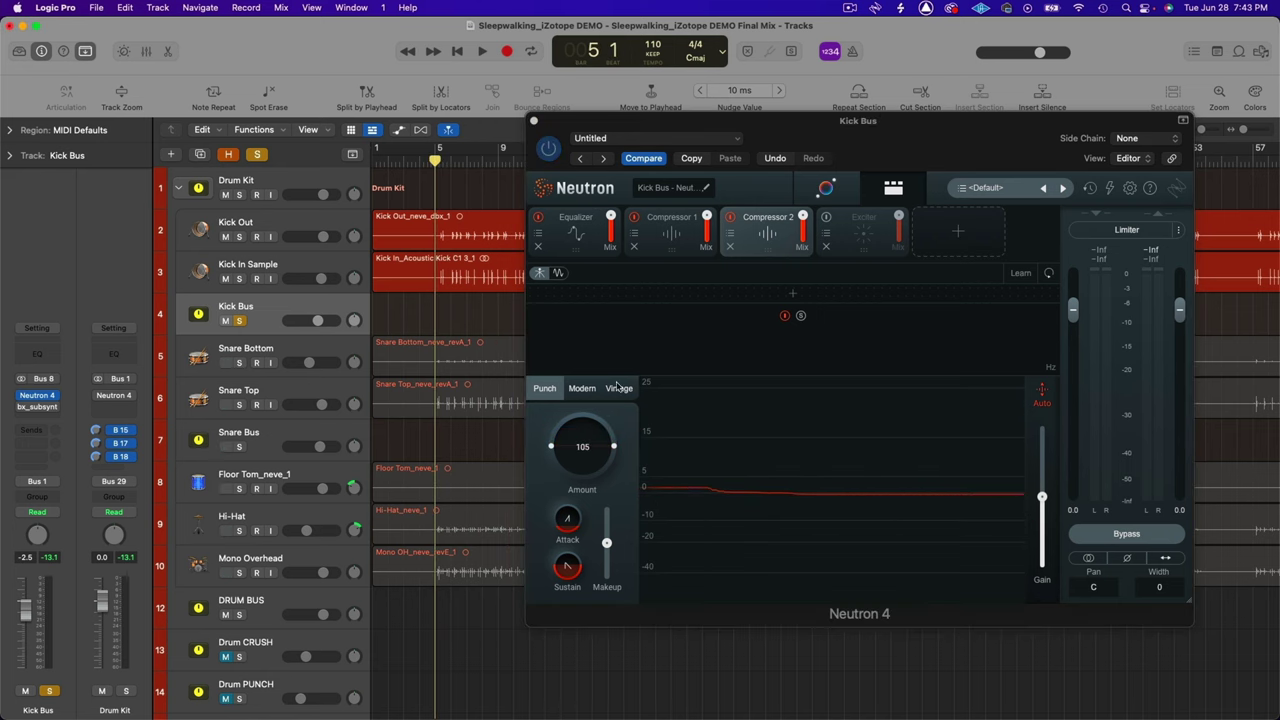
Audition Compressor 2's Punch Amount at about 217 and about 27 during playback, and settle on 113
{"action": "key", "text": "space"}
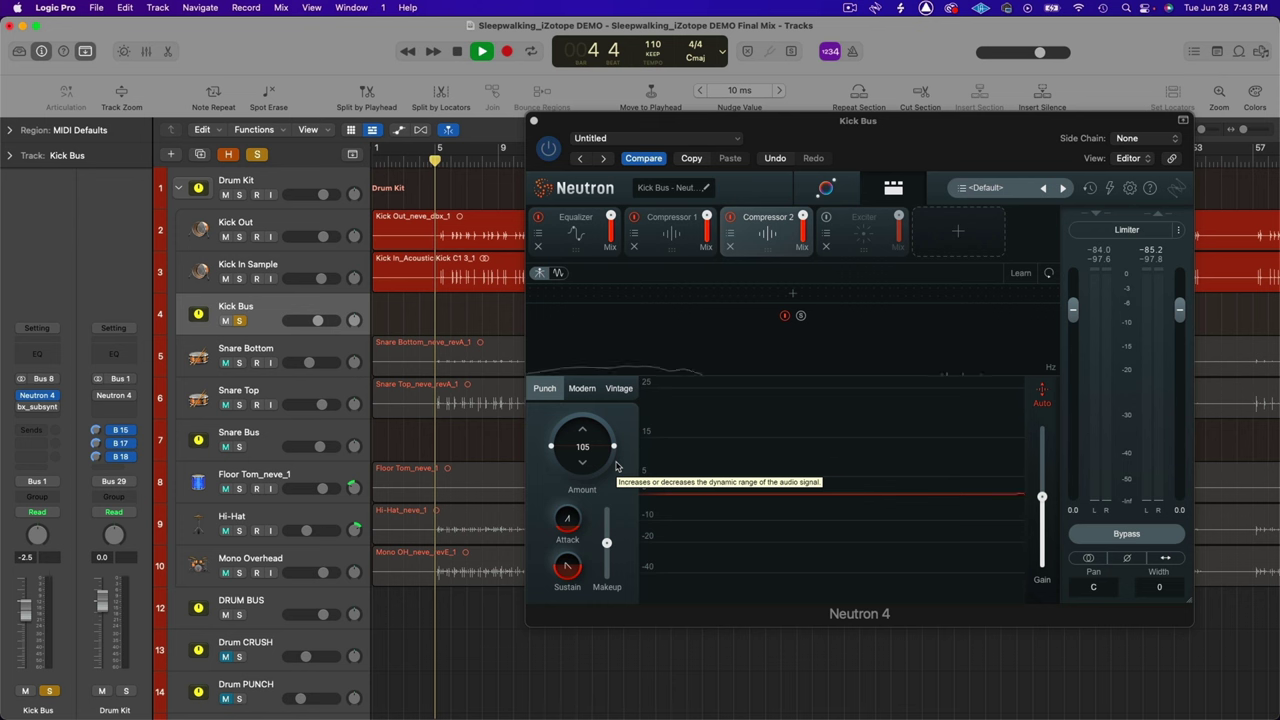
{"action": "left_click_drag", "start_coordinate": [612, 447], "coordinate": [613, 400]}
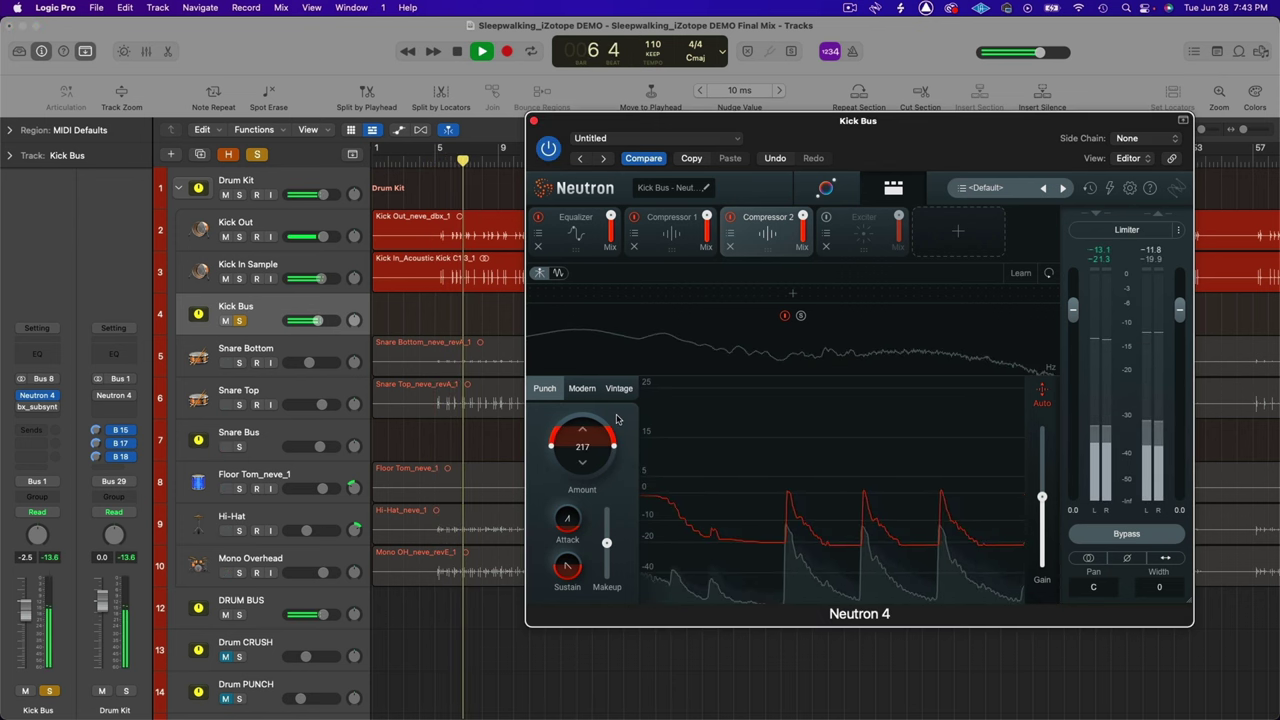
{"action": "left_click_drag", "start_coordinate": [617, 418], "coordinate": [604, 576]}
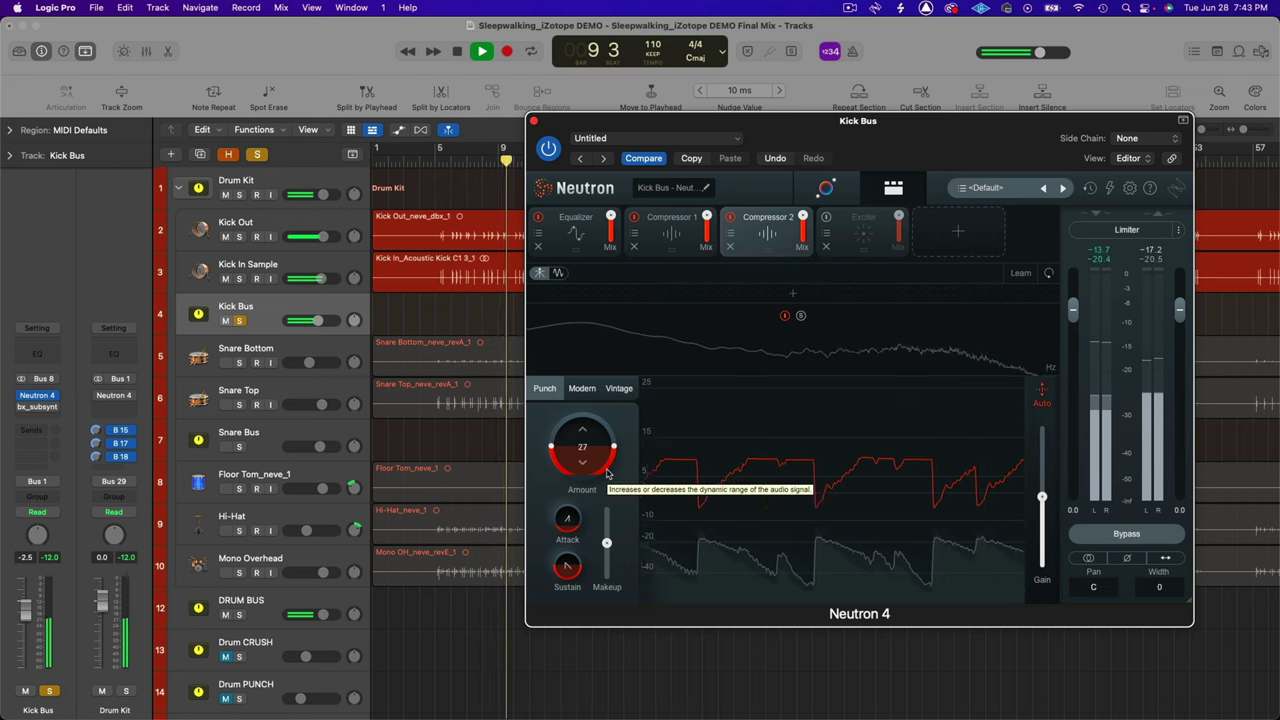
{"action": "key", "text": "space"}
{"action": "left_click_drag", "start_coordinate": [607, 474], "coordinate": [605, 400]}
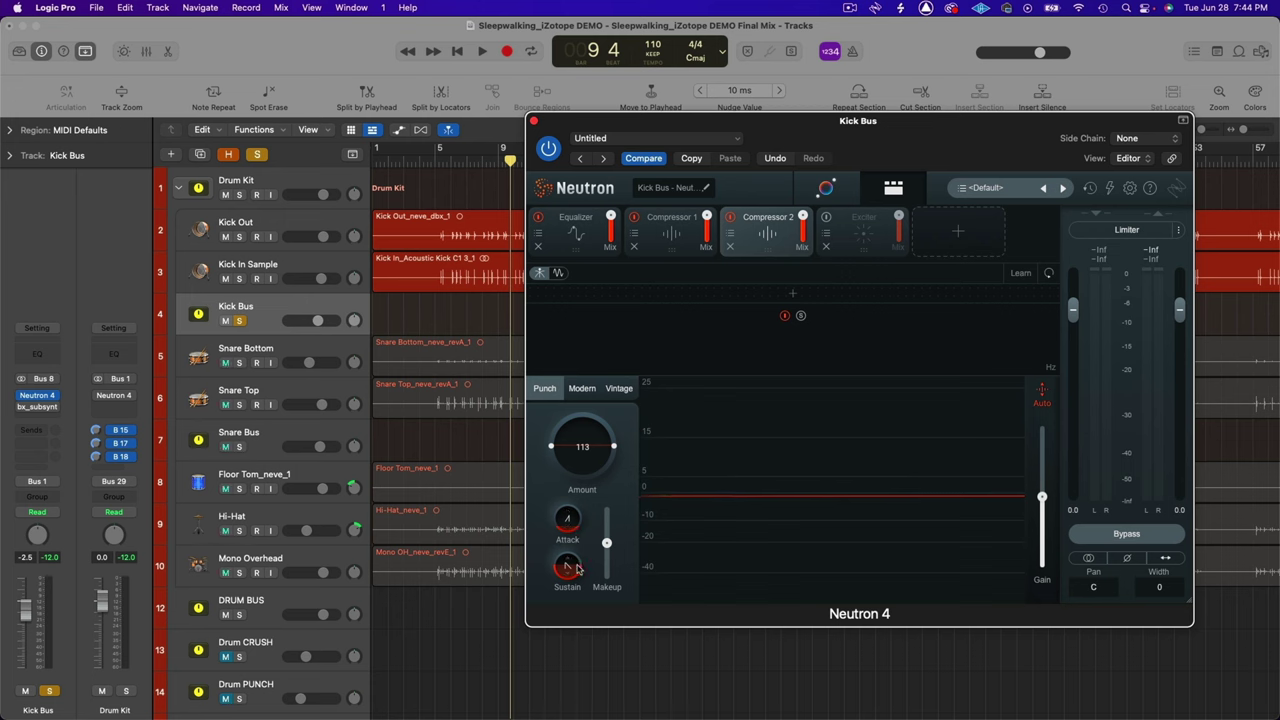
Compare the kick with Compressor 2 bypassed and active, playing from bar 5
{"action": "left_click", "coordinate": [731, 217]}
{"action": "left_click", "coordinate": [437, 165]}
{"action": "key", "text": "space"}
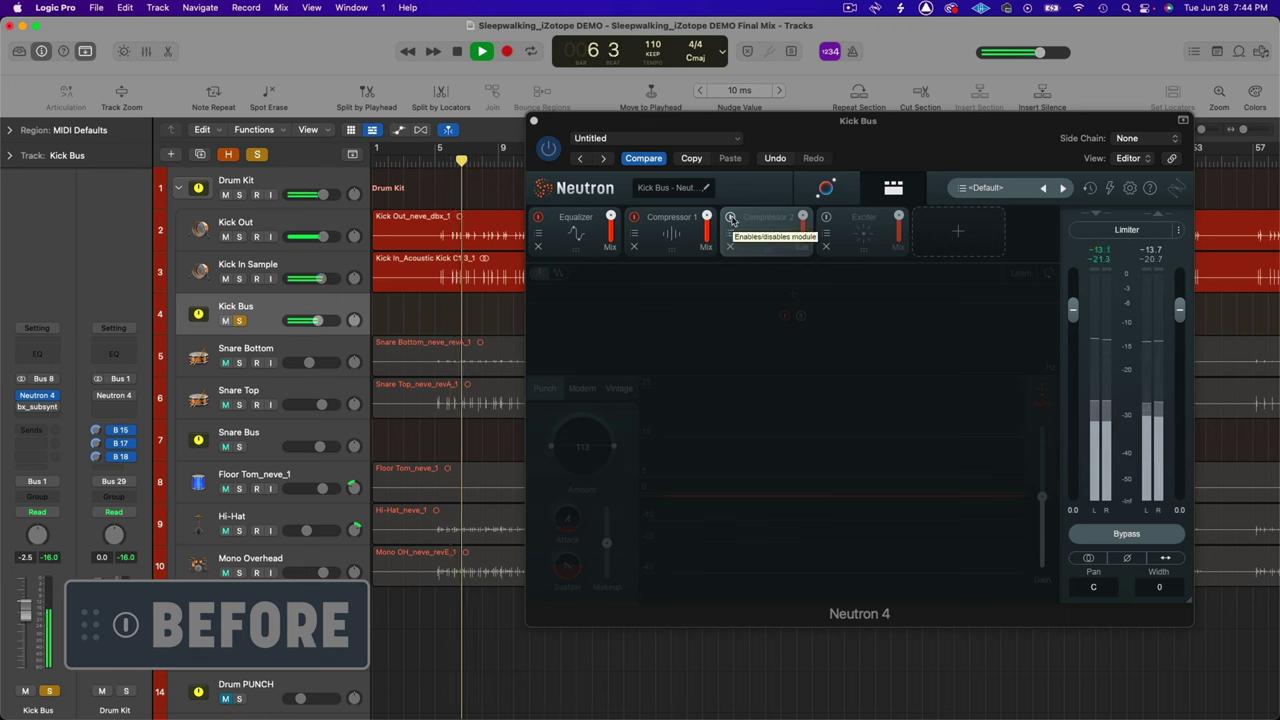
{"action": "left_click", "coordinate": [731, 218]}
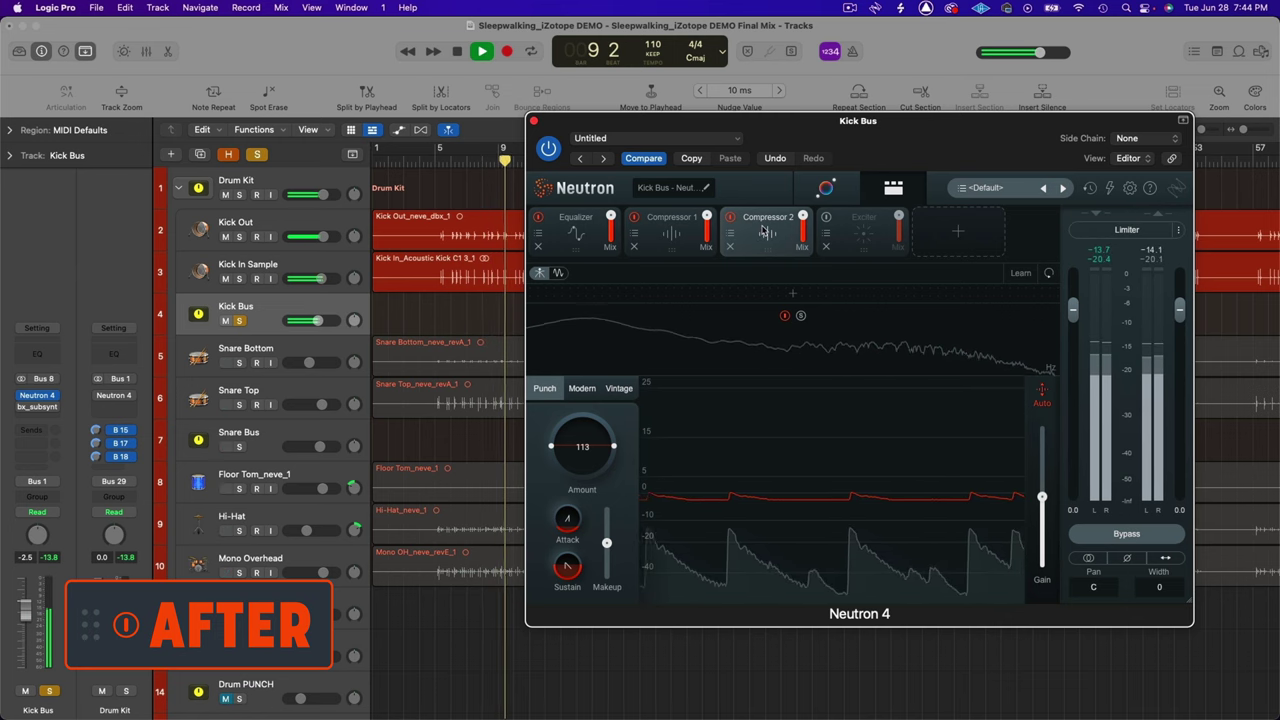
Enable the Exciter, stop playback, and view the settings of its low and high bands
{"action": "left_click", "coordinate": [836, 221]}
{"action": "key", "text": "space"}
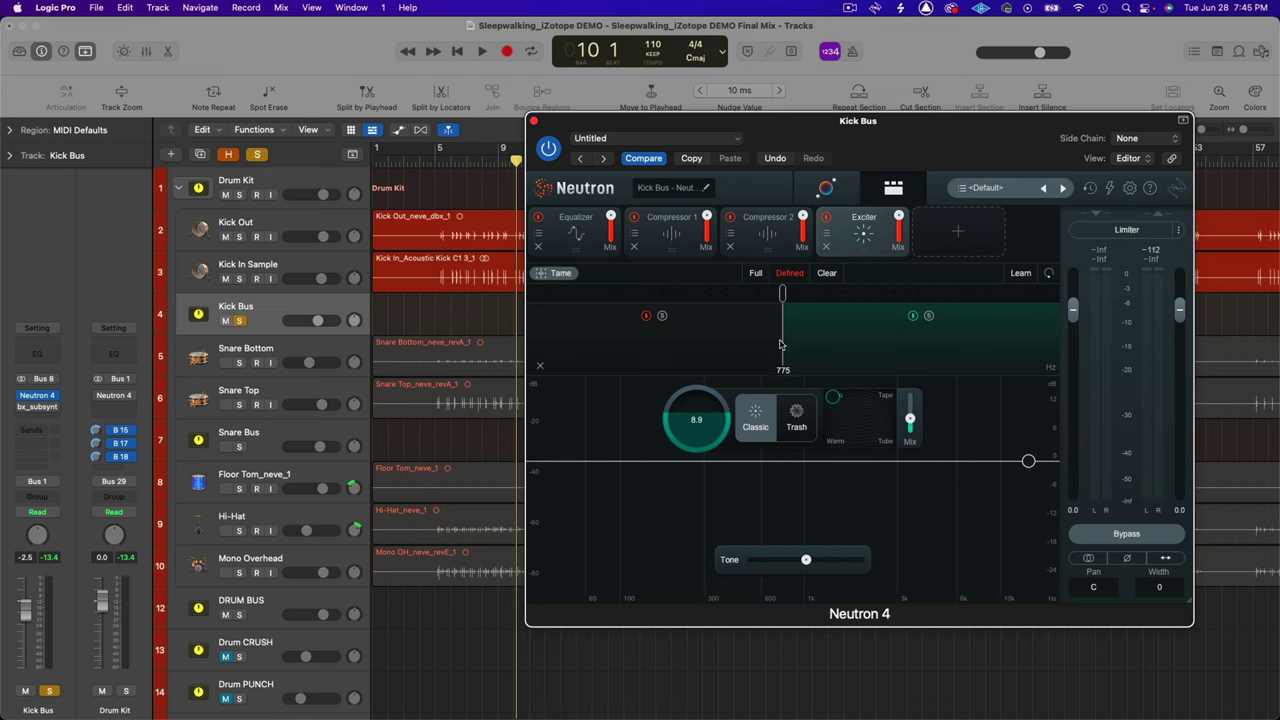
{"action": "left_click", "coordinate": [736, 339]}
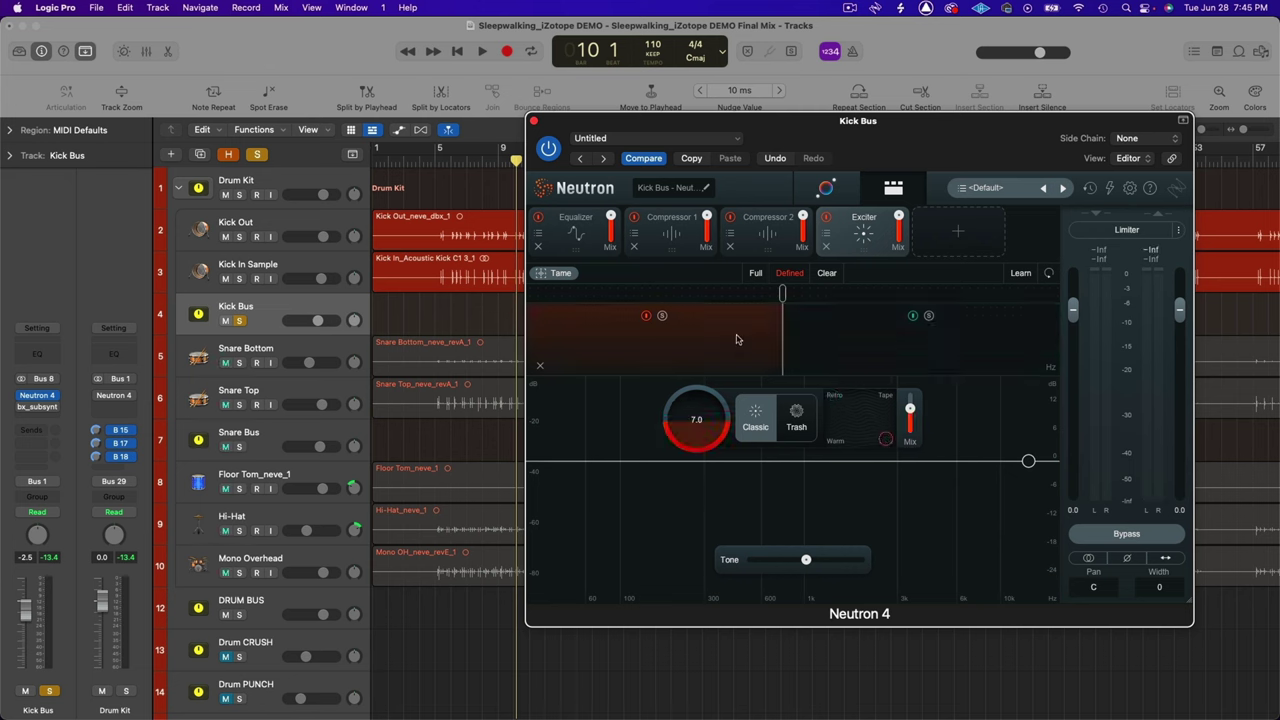
{"action": "left_click", "coordinate": [866, 343]}
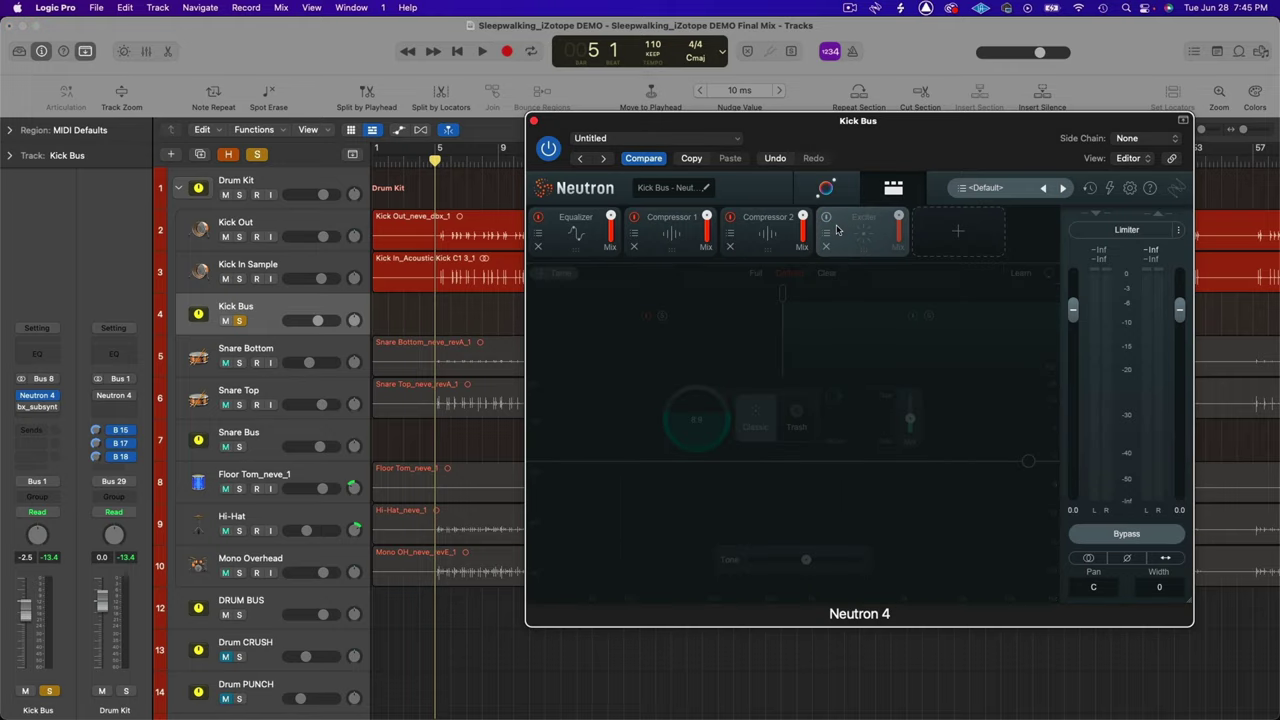
Play the kick from bar 5 with the Exciter bypassed and again with it enabled
{"action": "key", "text": "space"}
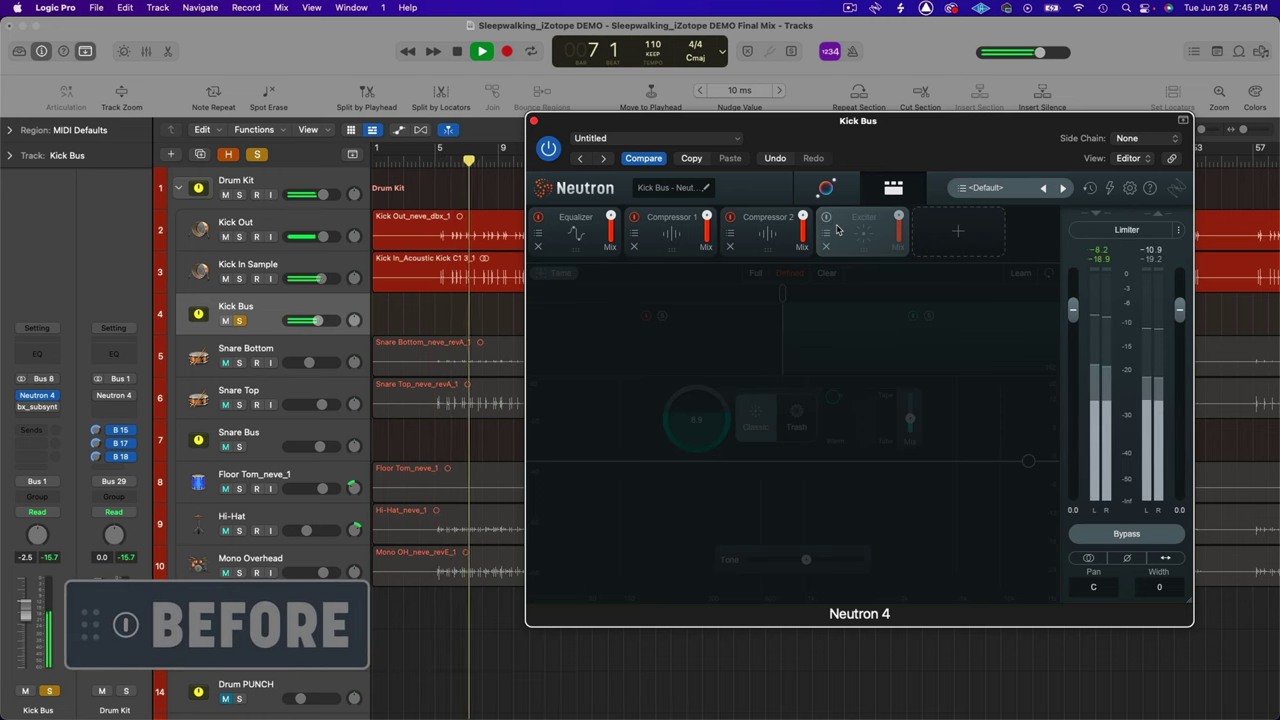
{"action": "key", "text": "space"}
{"action": "left_click", "coordinate": [826, 217]}
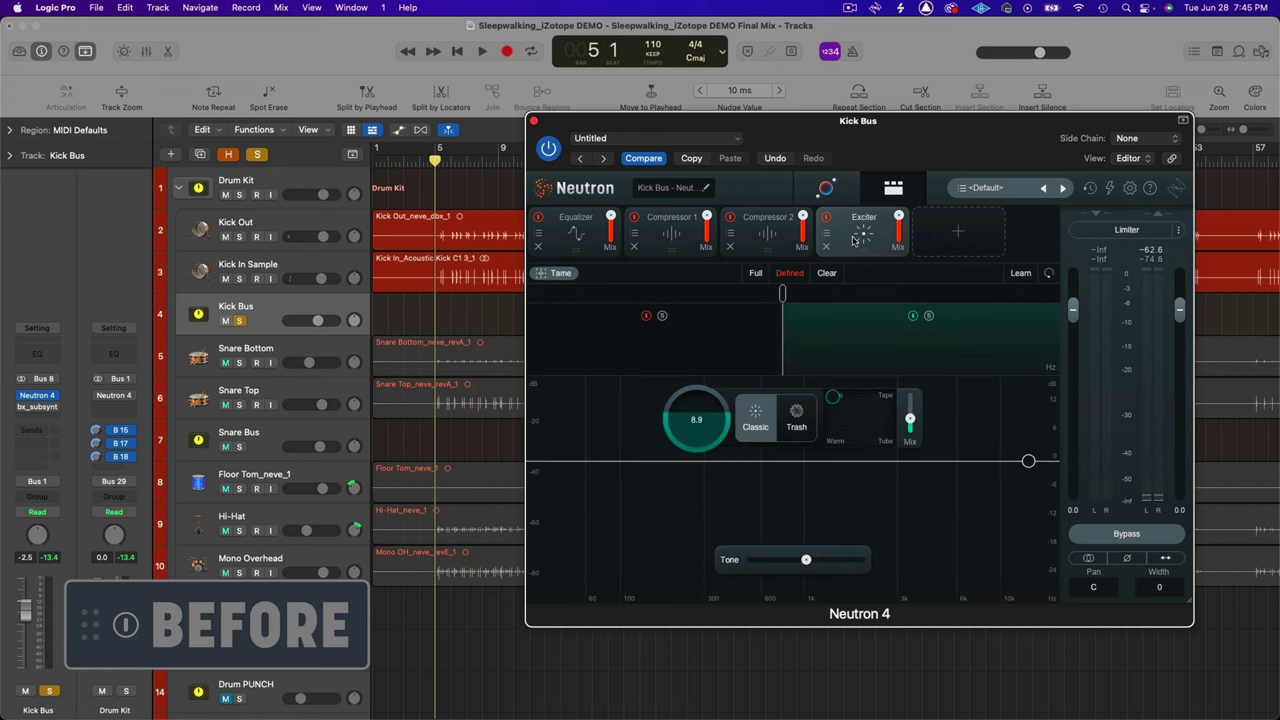
{"action": "key", "text": "space"}
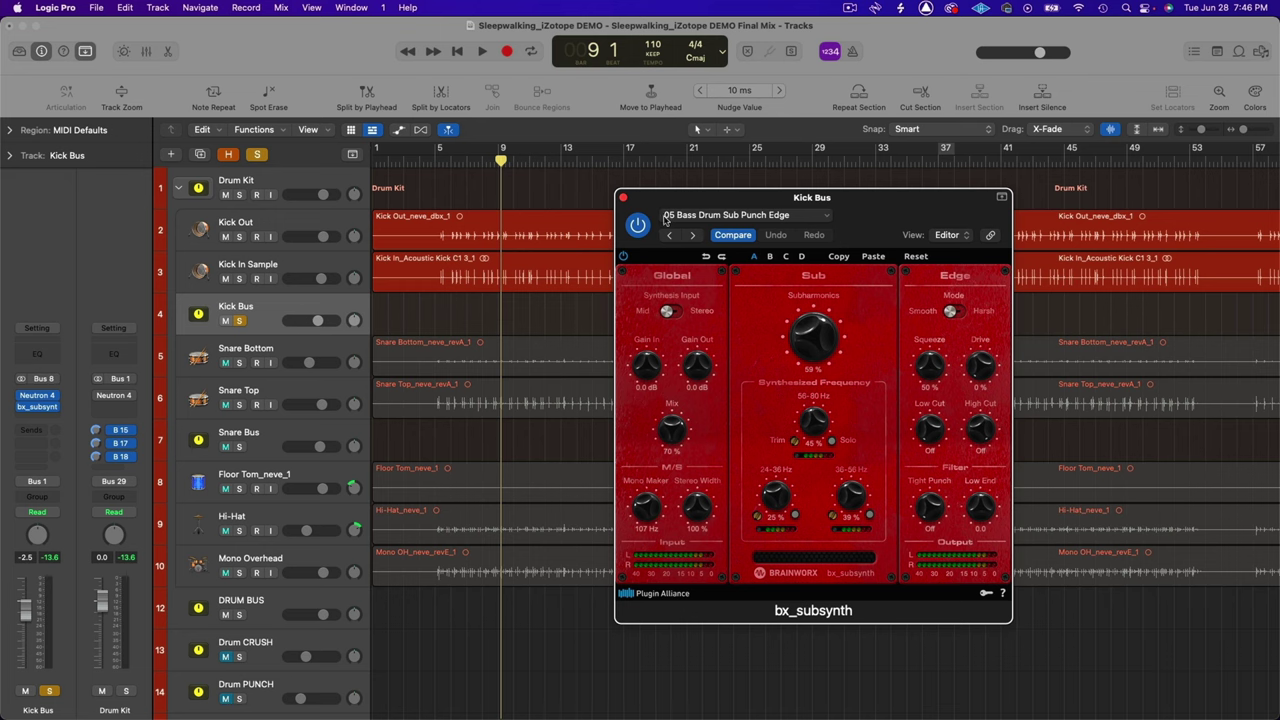
Compare the kick with bx_subsynth bypassed and active, playing from bar 6, and stop playback
{"action": "left_click_drag", "start_coordinate": [503, 160], "coordinate": [451, 160]}
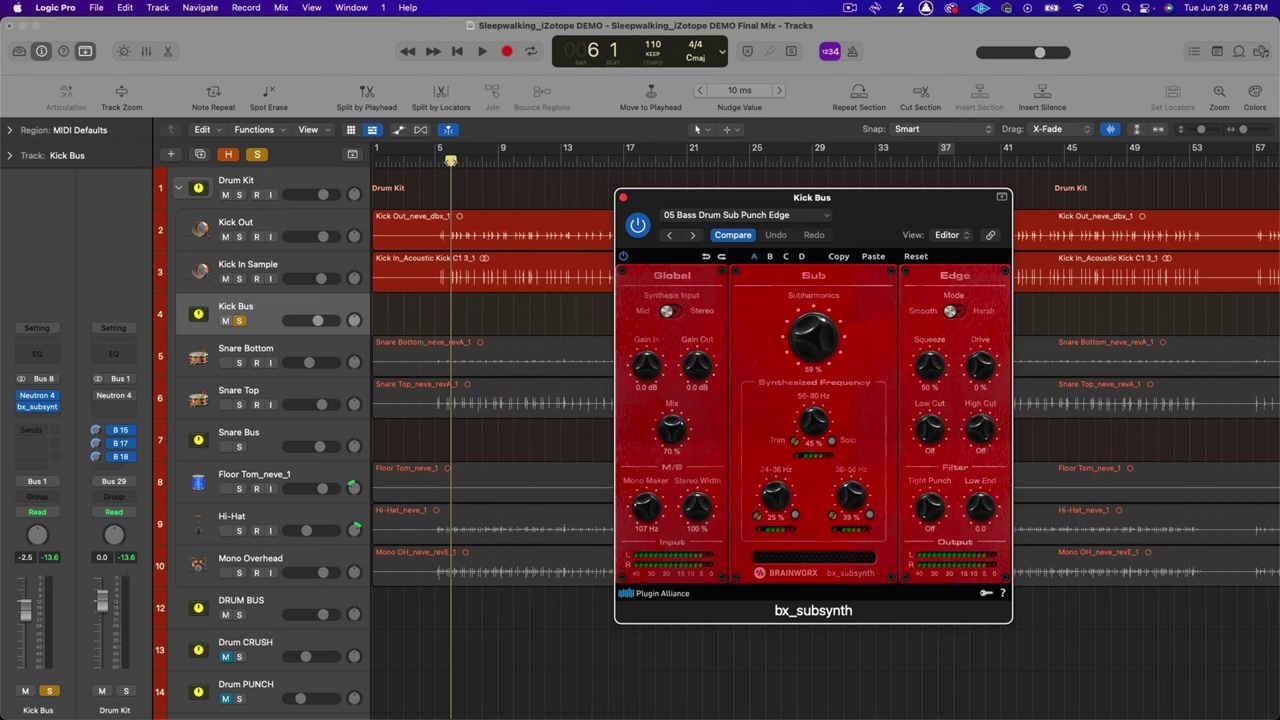
{"action": "left_click", "coordinate": [648, 232]}
{"action": "key", "text": "space"}
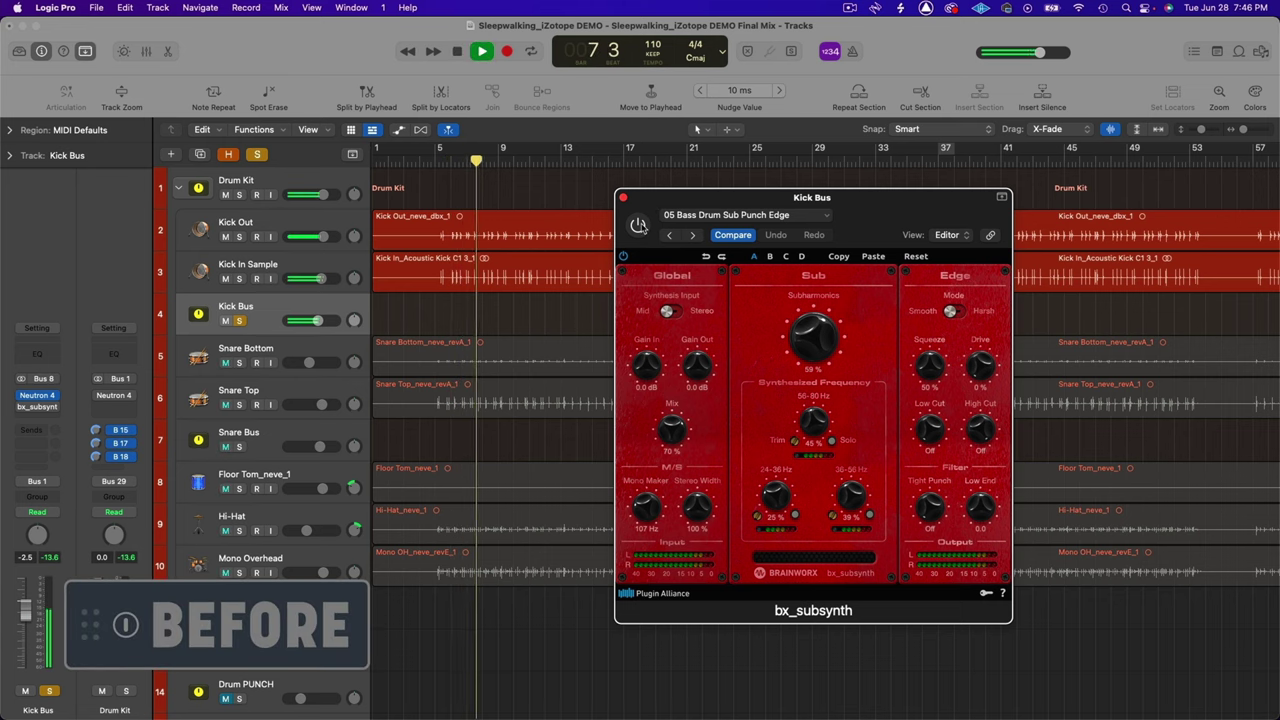
{"action": "left_click", "coordinate": [639, 225]}
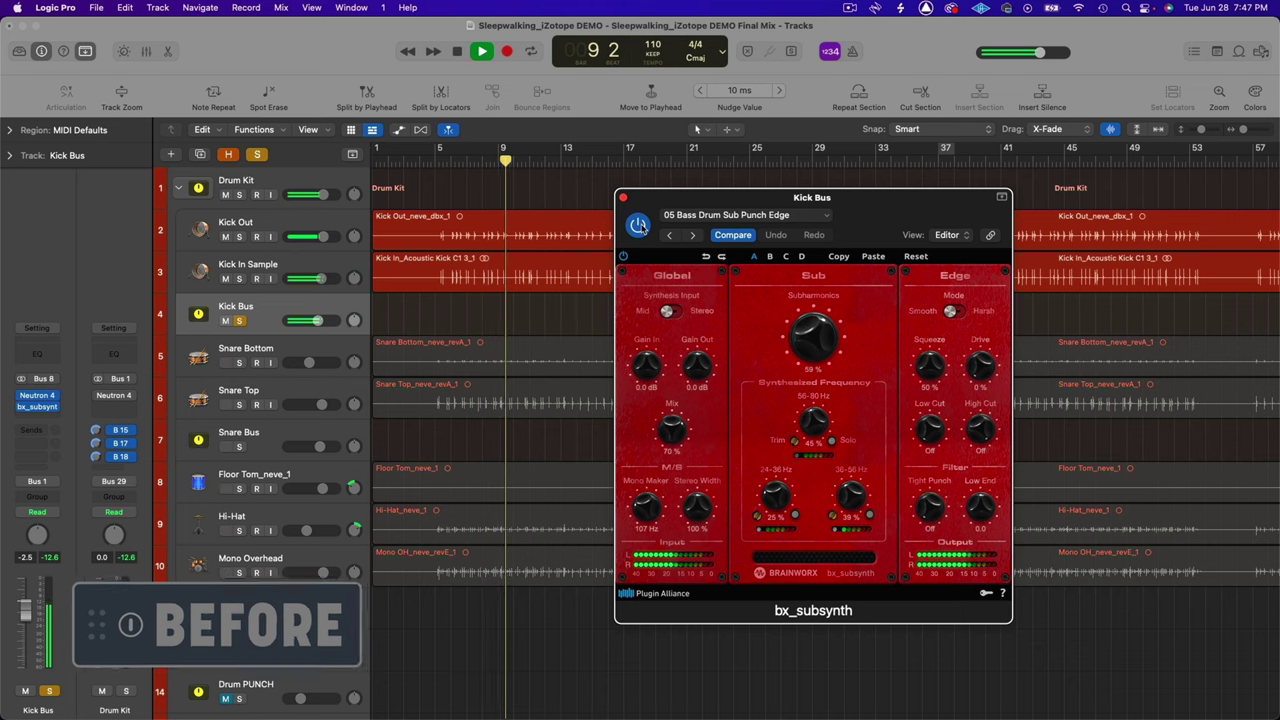
{"action": "key", "text": "space"}
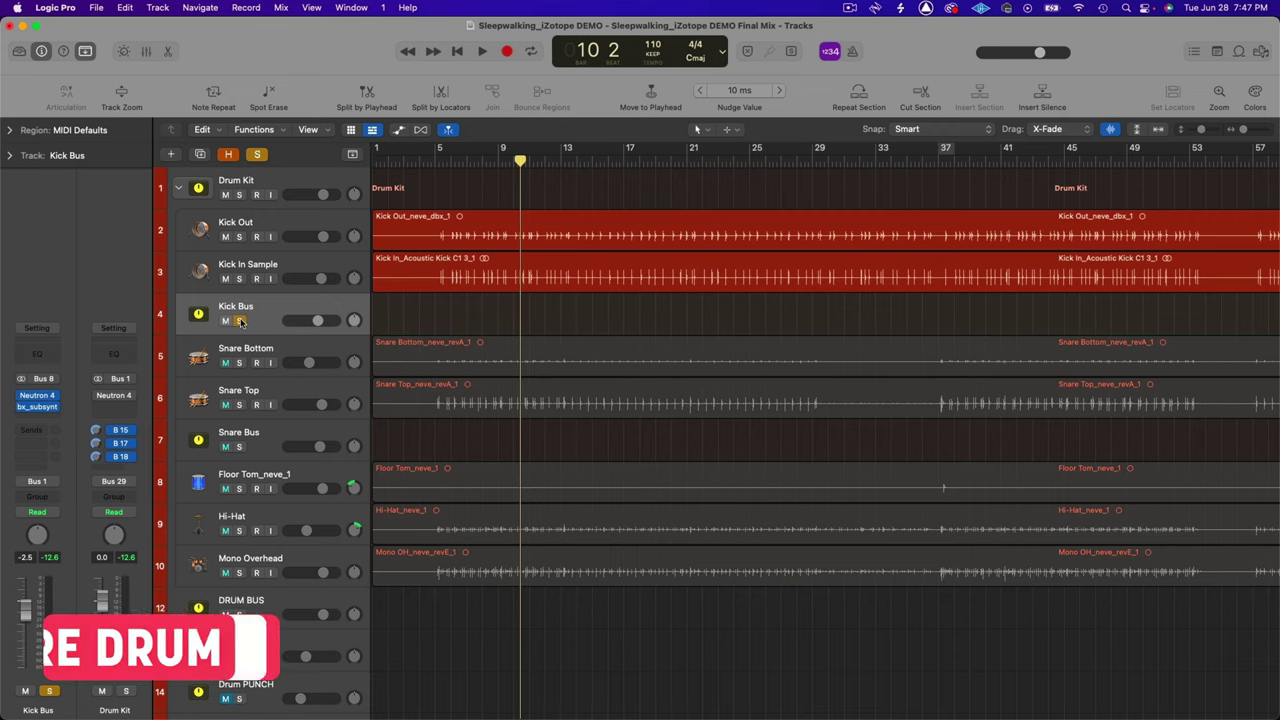
Unsolo the Kick Bus and select the Snare Bottom track followed by the Snare Top track
{"action": "left_click", "coordinate": [240, 321]}
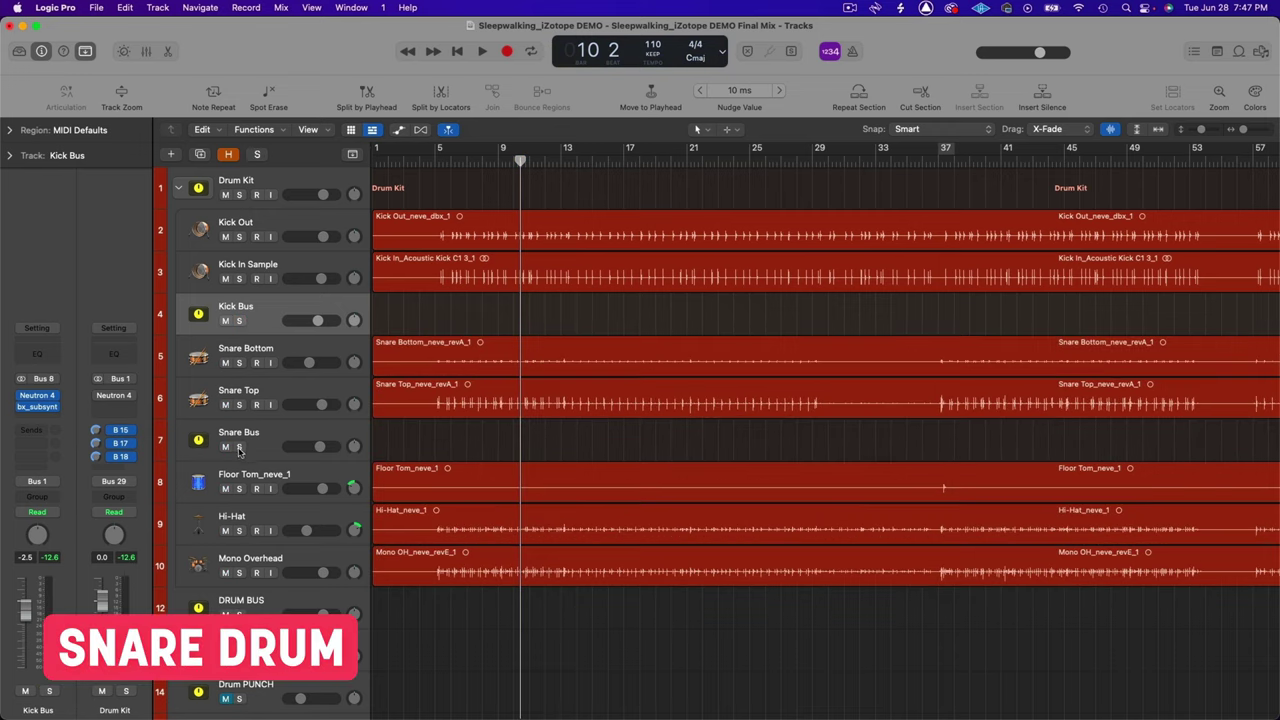
{"action": "left_click", "coordinate": [264, 372]}
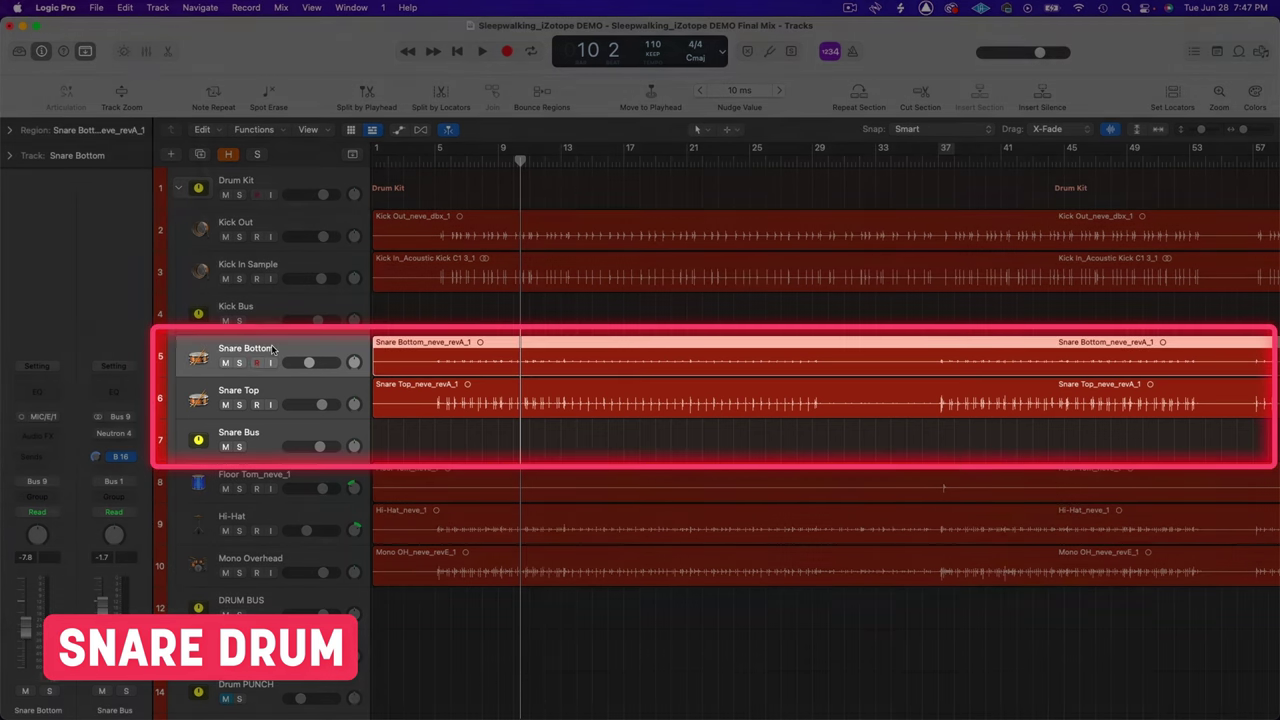
{"action": "left_click", "coordinate": [284, 390]}
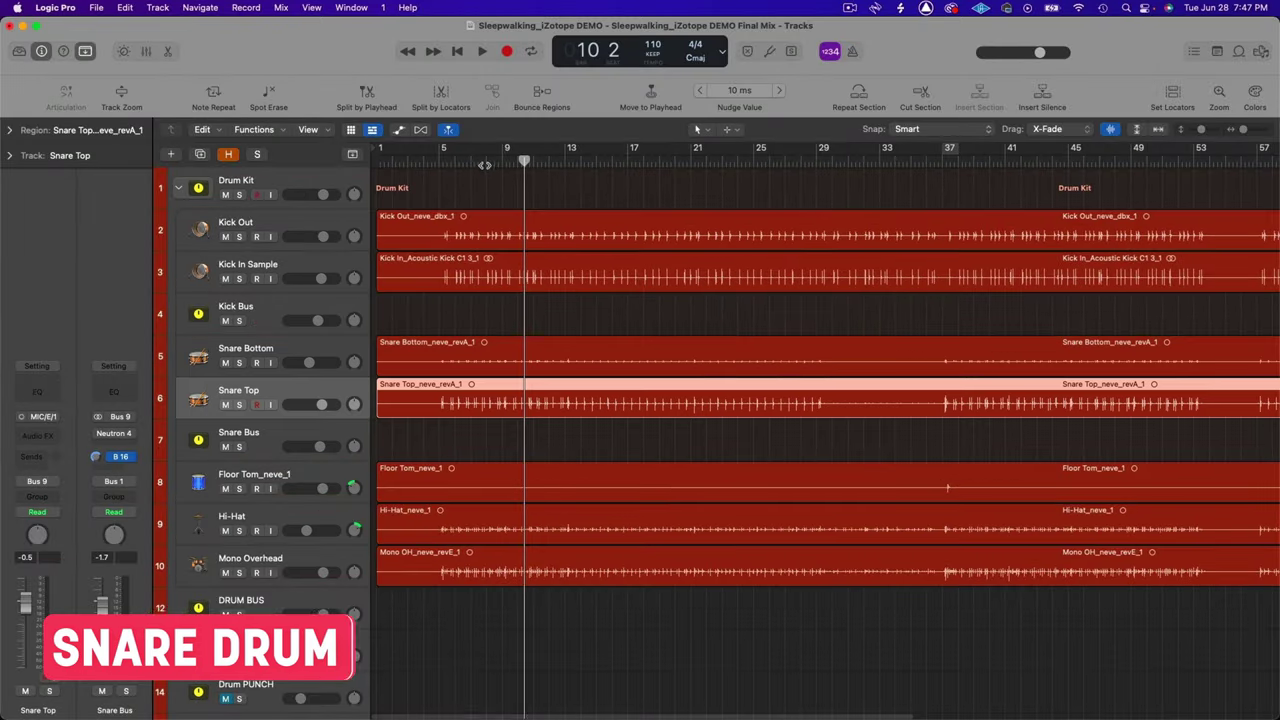
Audition Snare Top and Snare Bottom individually in solo from bar 6, and clear the solo
{"action": "left_click", "coordinate": [455, 155]}
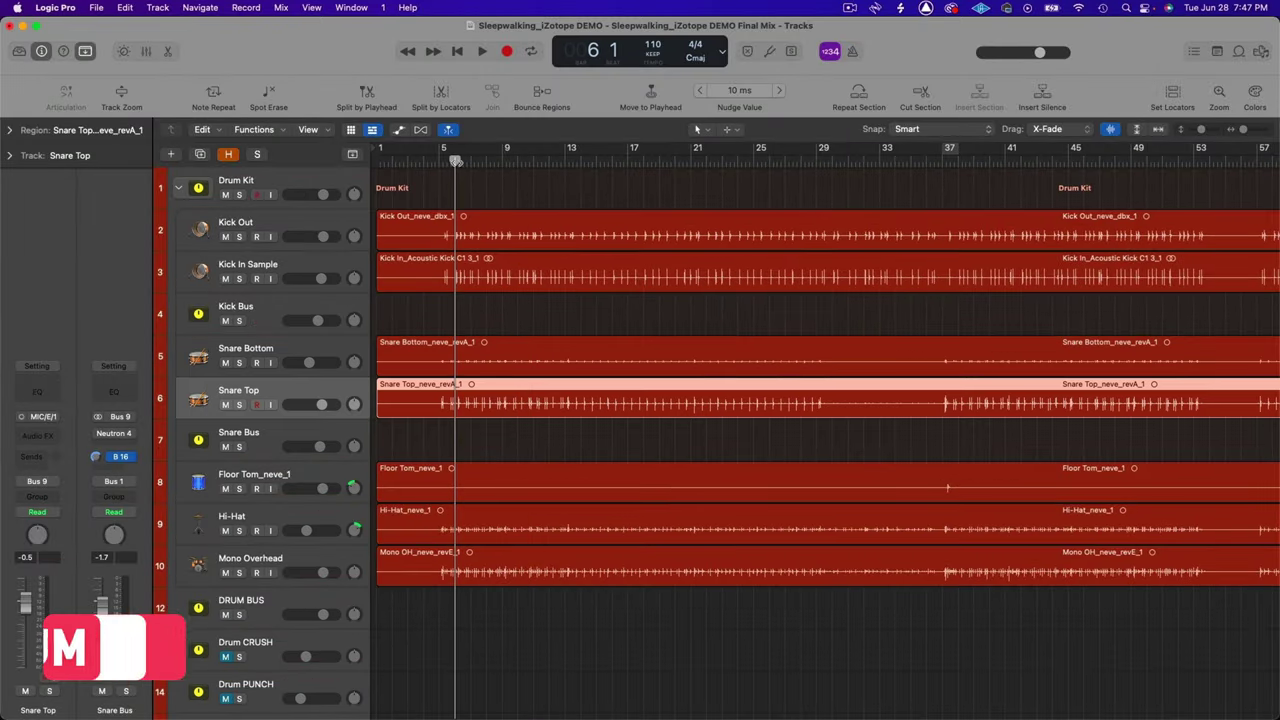
{"action": "left_click", "coordinate": [240, 405]}
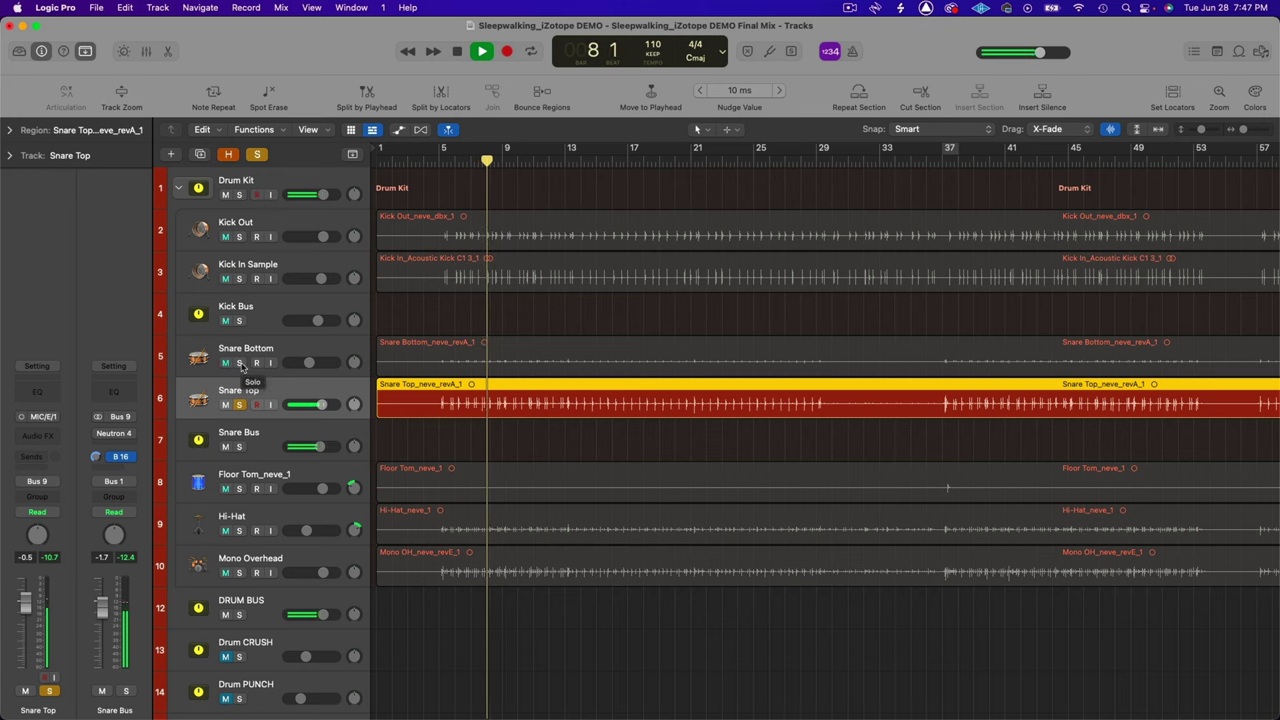
{"action": "left_click", "coordinate": [240, 363], "text": "alt"}
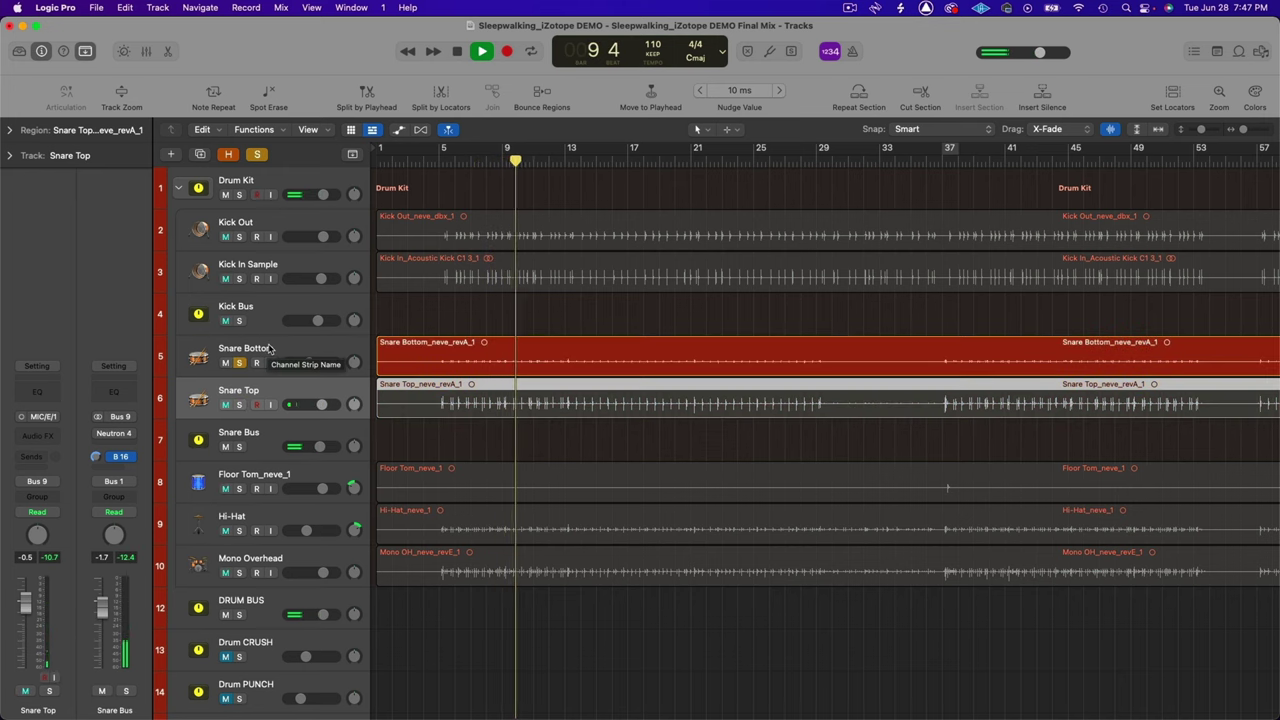
{"action": "left_click", "coordinate": [240, 363]}
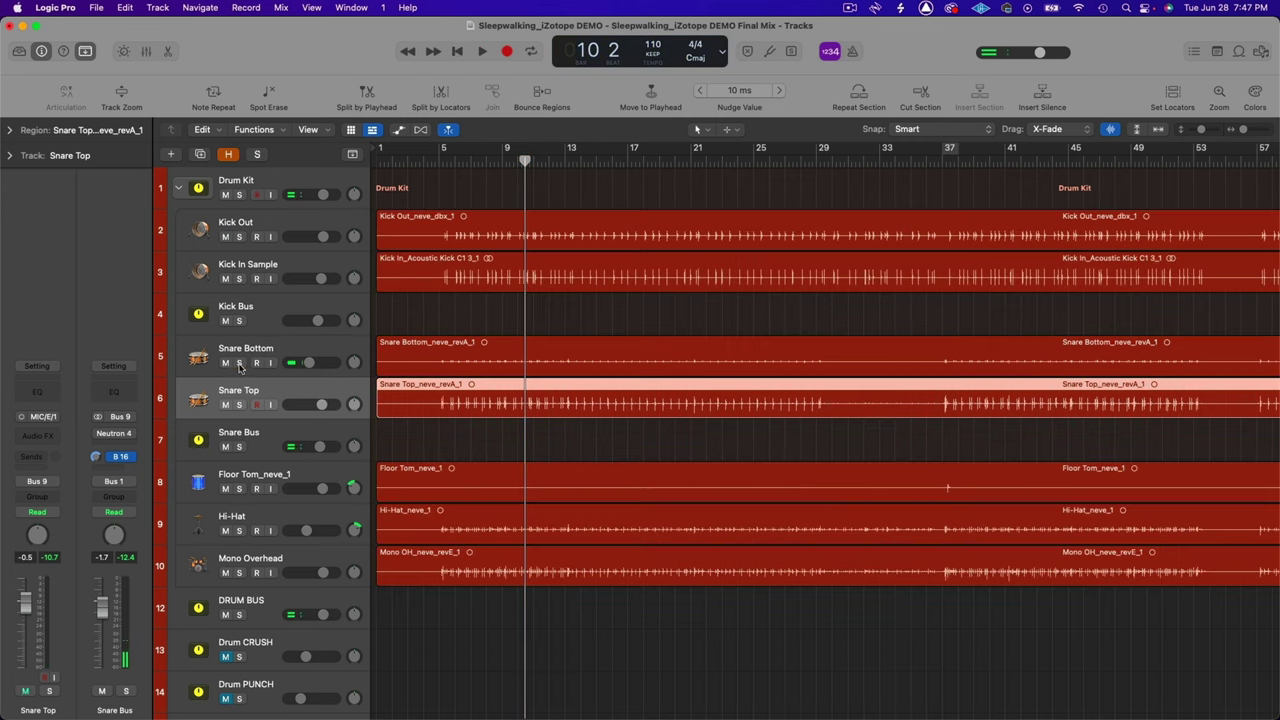
Audition the Snare Bus in solo and open its Neutron 4 plug-in
{"action": "left_click", "coordinate": [238, 447]}
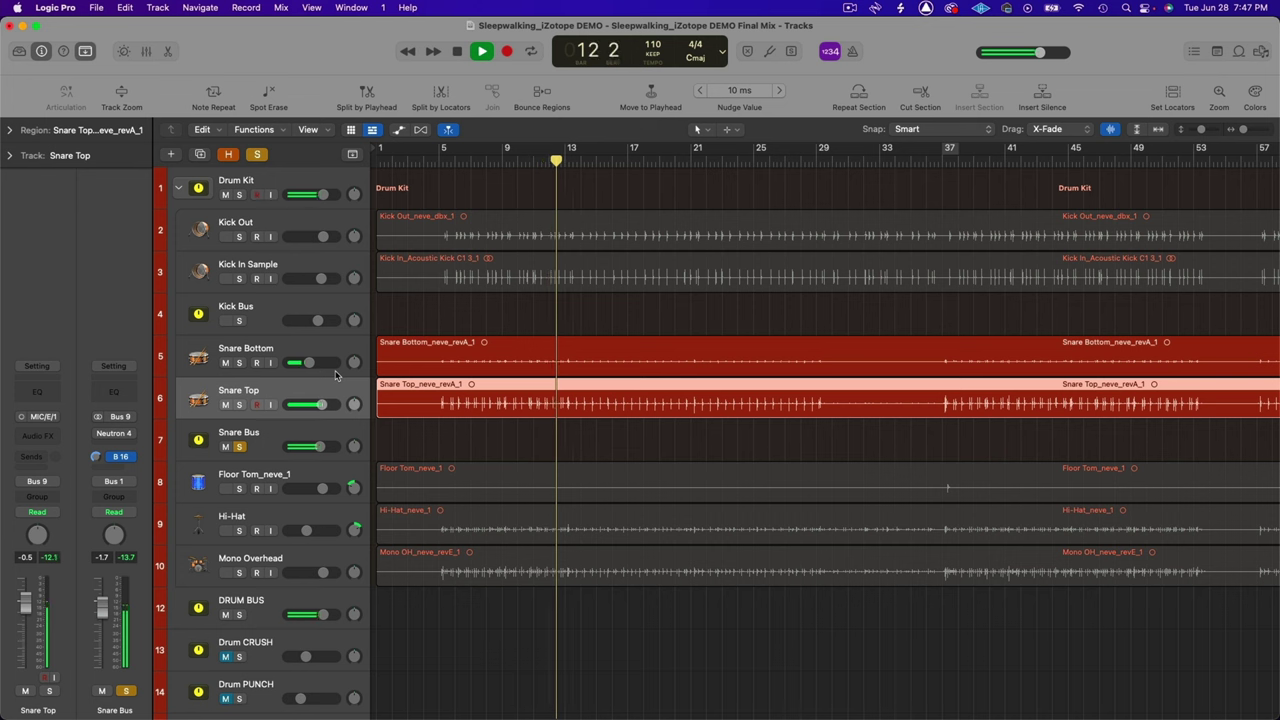
{"action": "key", "text": "space"}
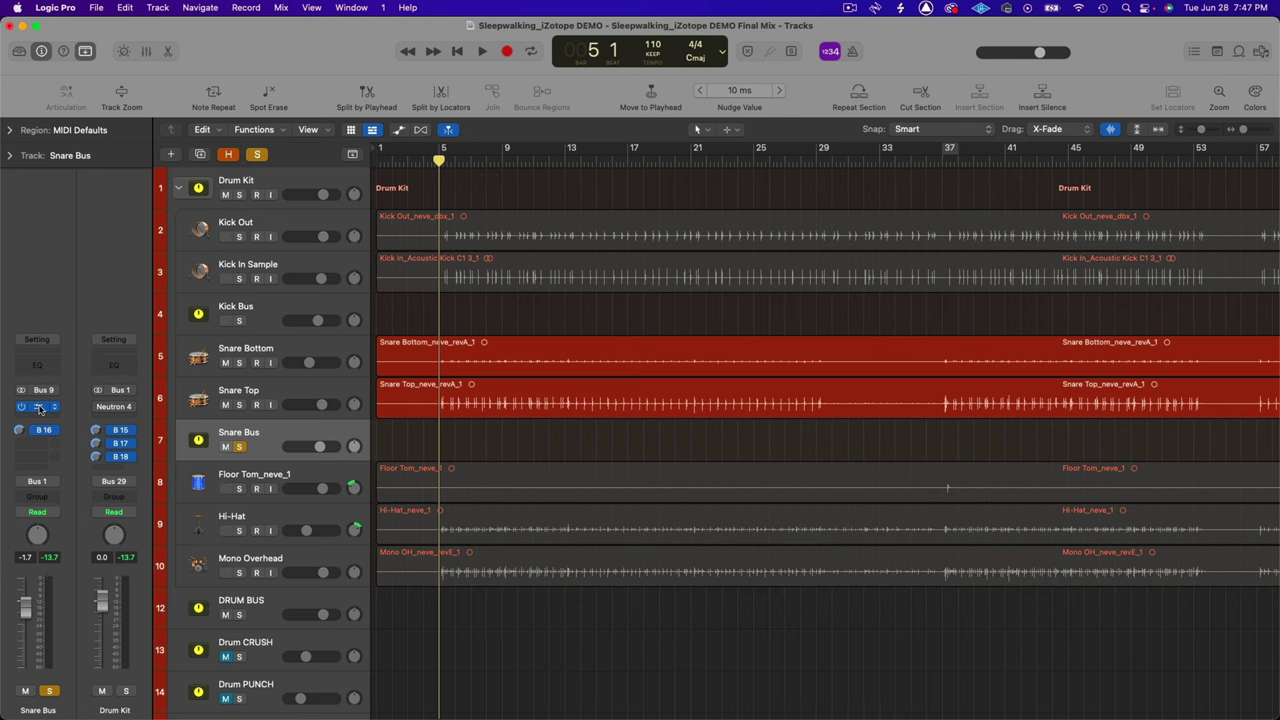
{"action": "left_click", "coordinate": [40, 408]}
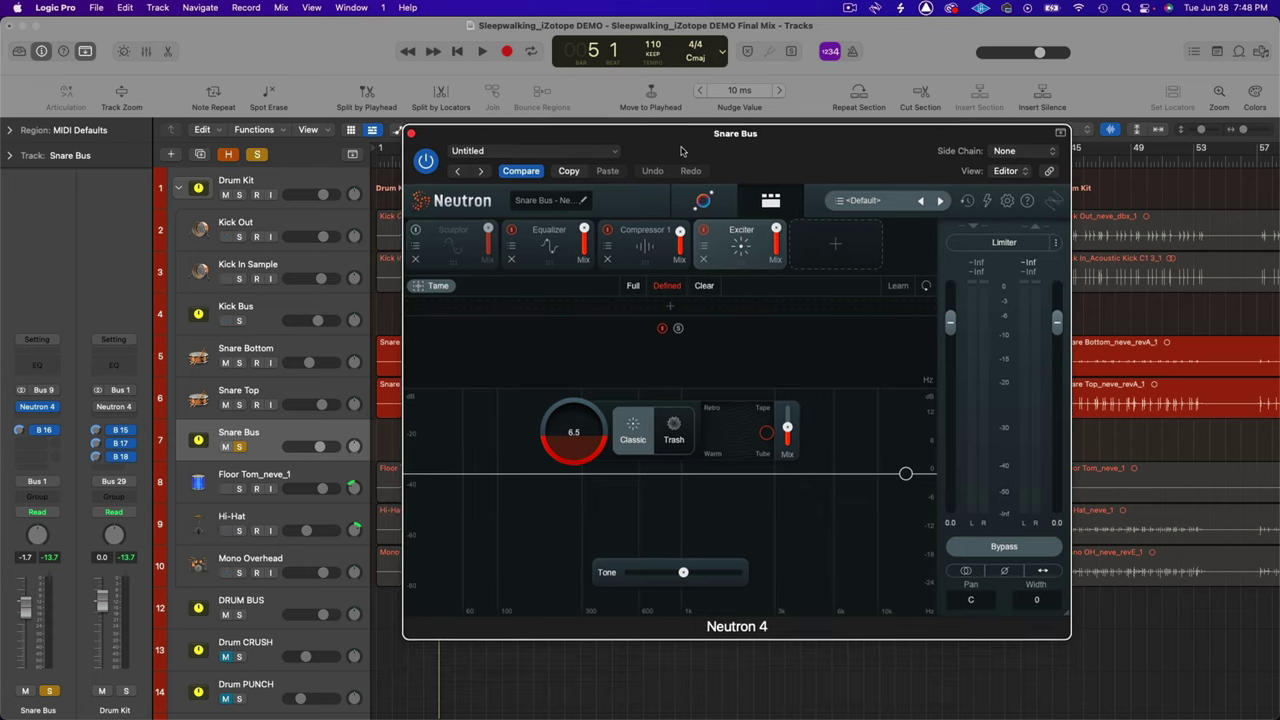
Look through the Sculptor, Equalizer and Compressor 1 modules, and bypass Compressor 1 and the Exciter to isolate the Equalizer
{"action": "left_click", "coordinate": [560, 240]}
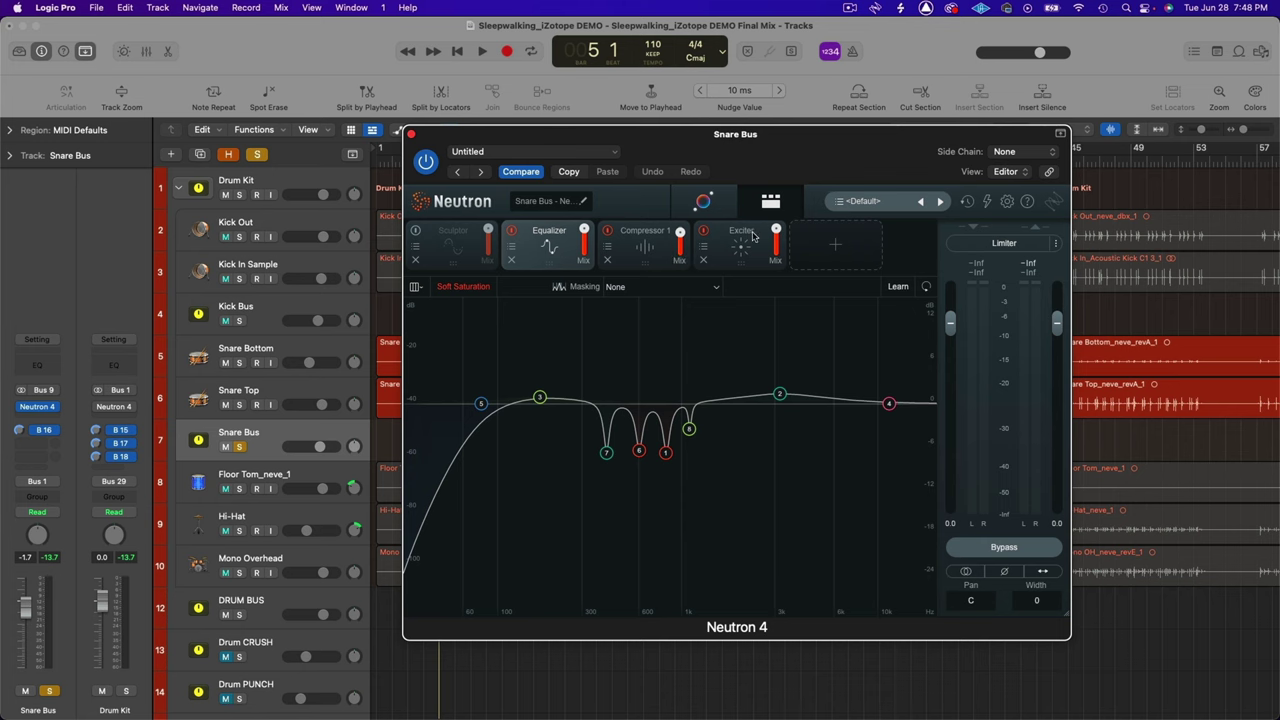
{"action": "left_click", "coordinate": [461, 248]}
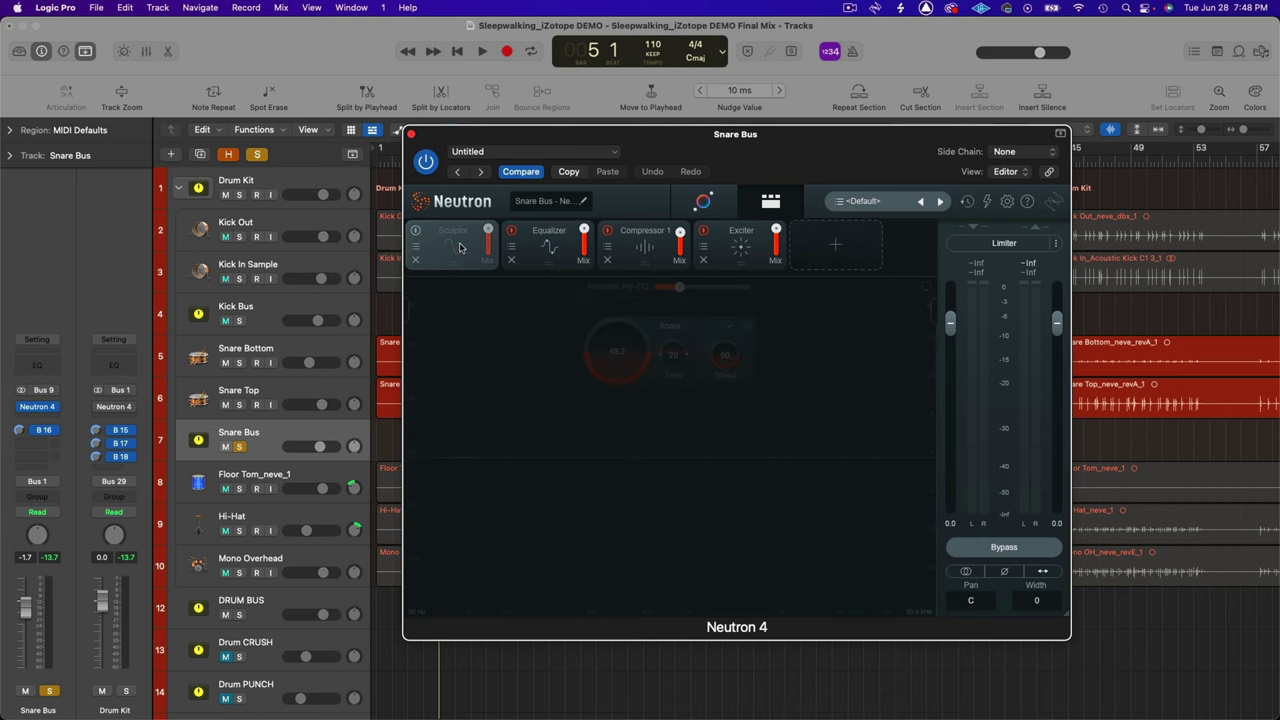
{"action": "left_click", "coordinate": [510, 238]}
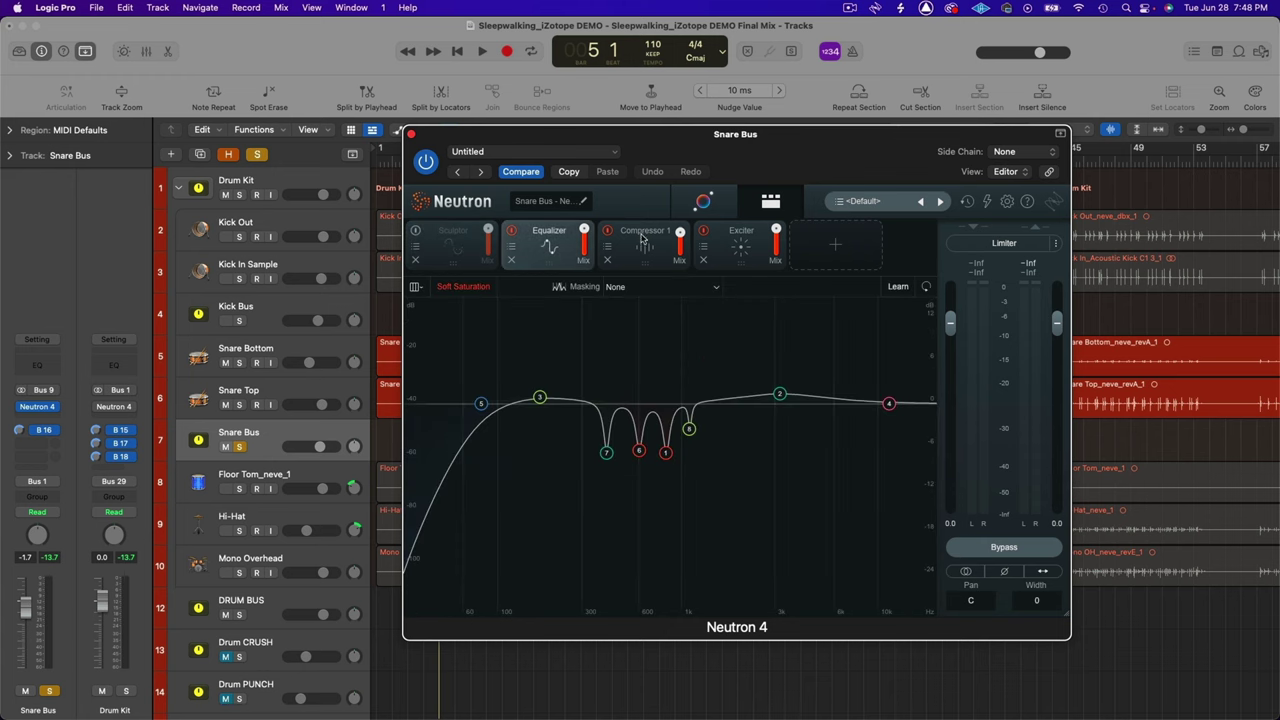
{"action": "left_click", "coordinate": [643, 237]}
{"action": "left_click", "coordinate": [552, 246]}
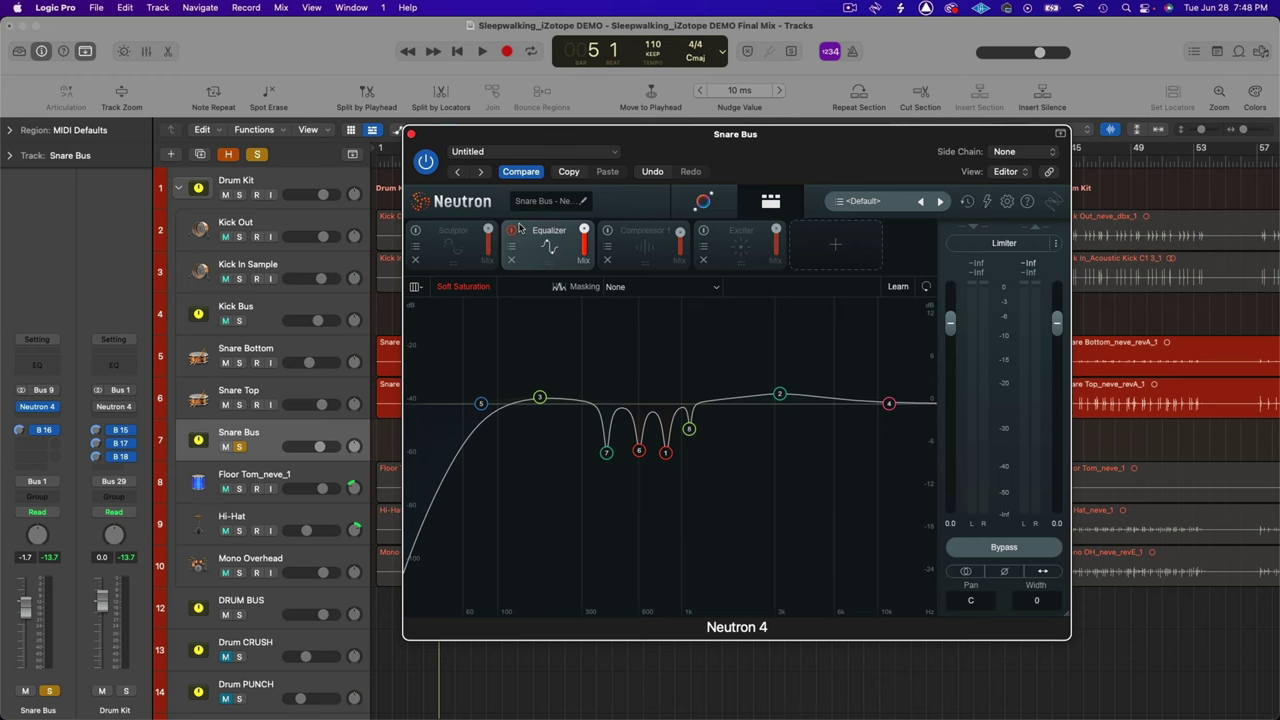
Compare the snare with the Equalizer bypassed and enabled, playing from bar 5, and stop playback
{"action": "left_click_drag", "start_coordinate": [664, 146], "coordinate": [834, 153]}
{"action": "left_click", "coordinate": [681, 238]}
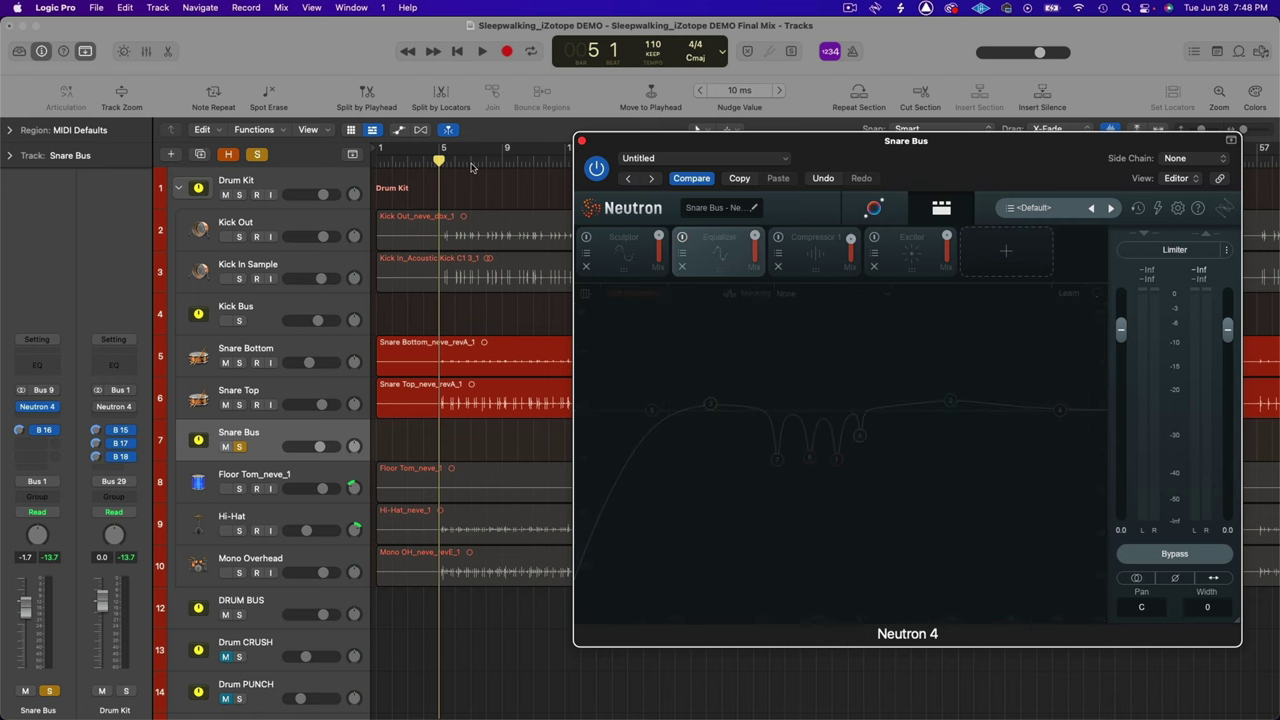
{"action": "mouse_move", "coordinate": [445, 166]}
{"action": "left_mouse_down"}
{"action": "mouse_move", "coordinate": [472, 162]}
{"action": "mouse_move", "coordinate": [439, 162]}
{"action": "left_mouse_up"}
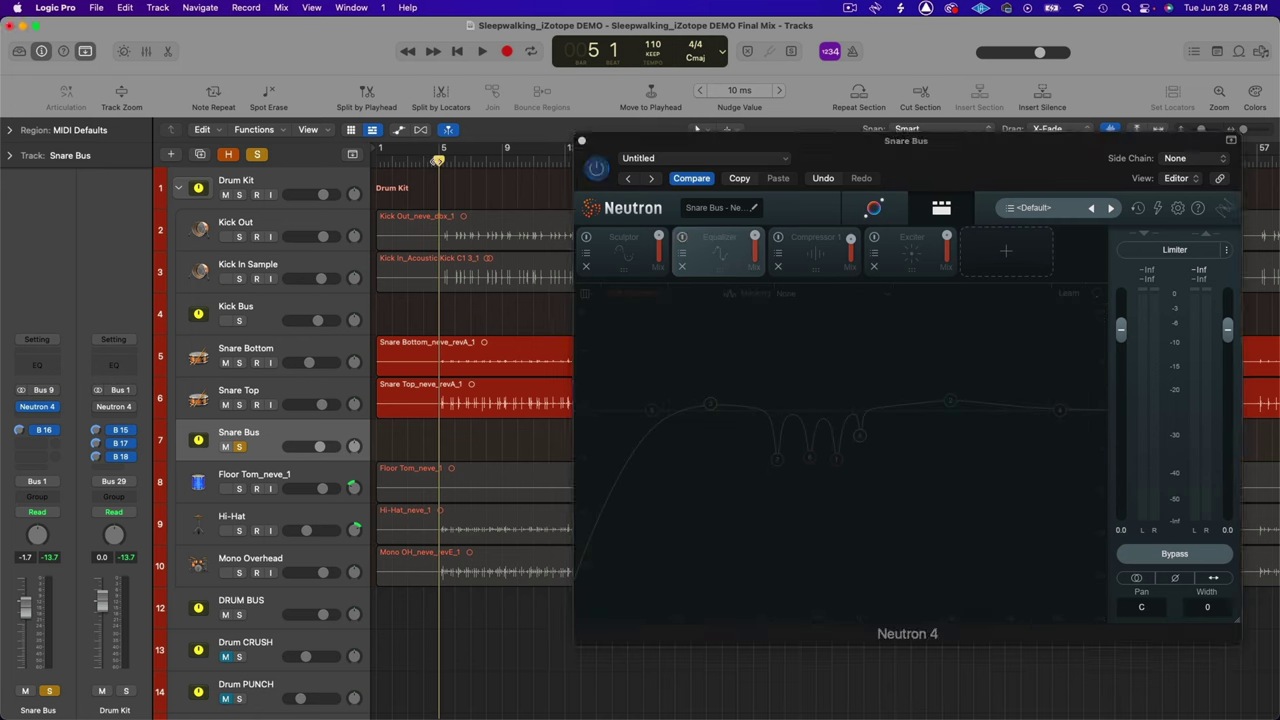
{"action": "left_click", "coordinate": [698, 240]}
{"action": "key", "text": "space"}
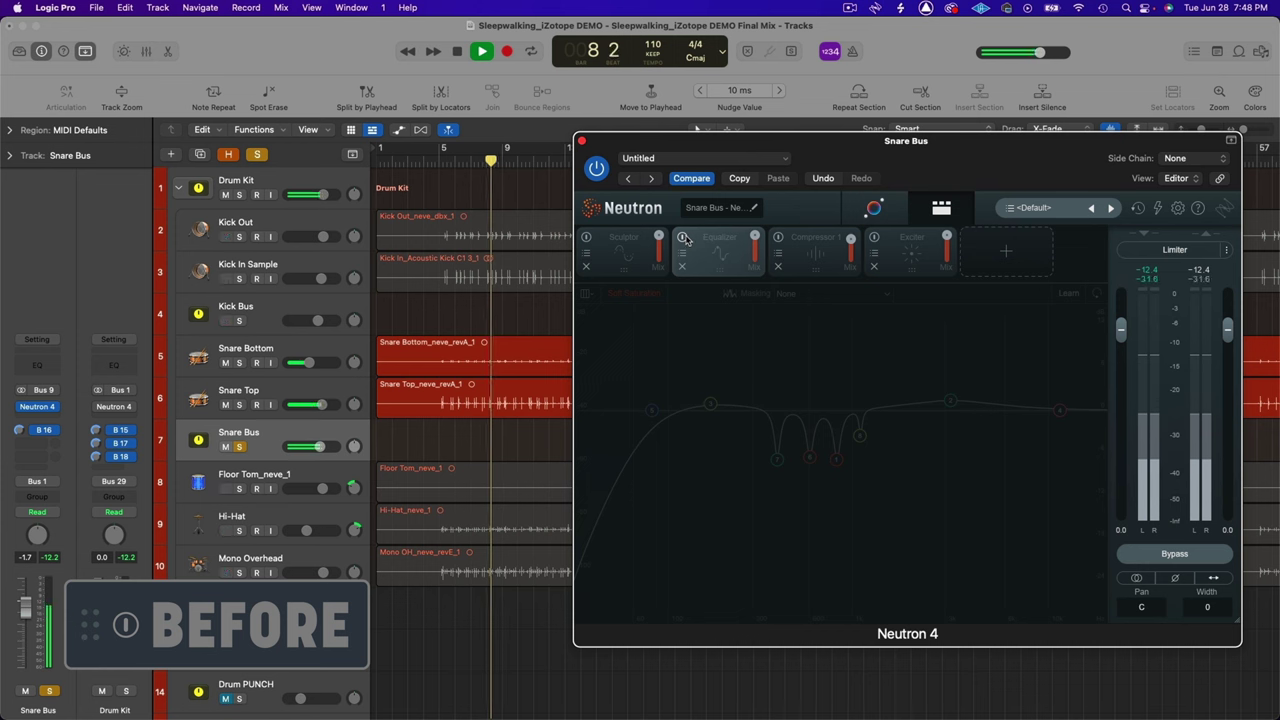
{"action": "left_click", "coordinate": [684, 238]}
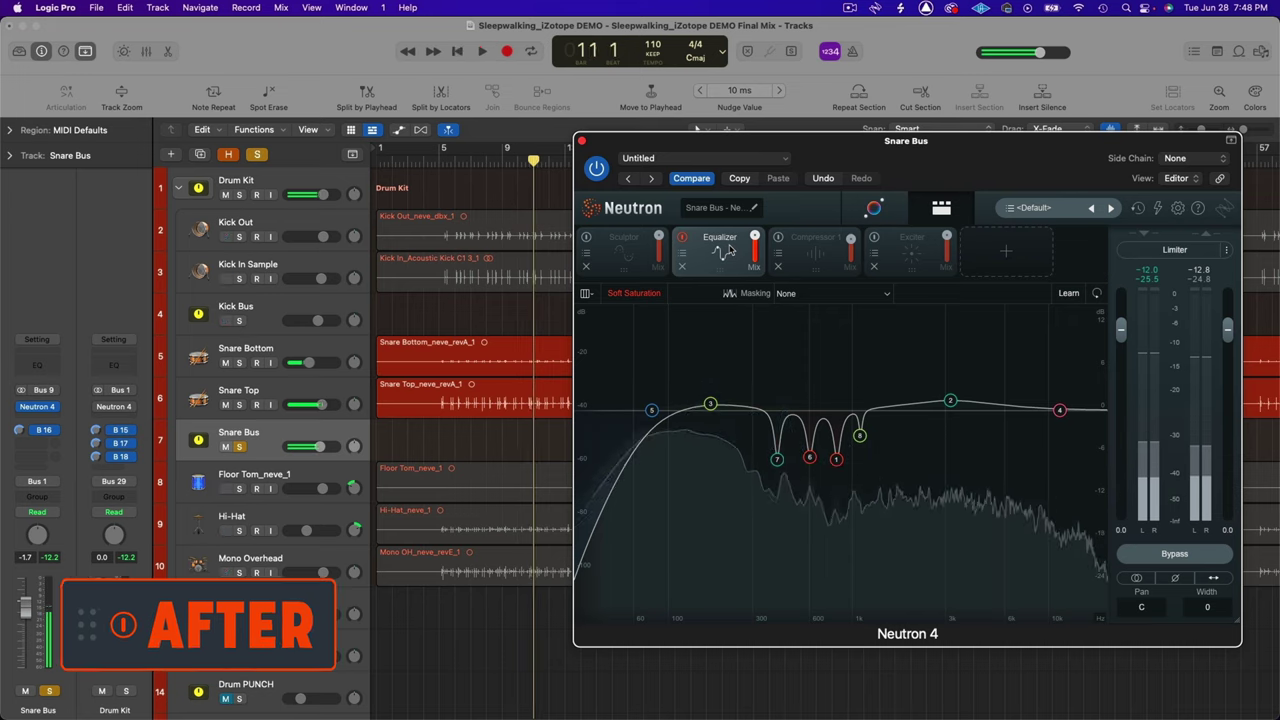
{"action": "key", "text": "space"}
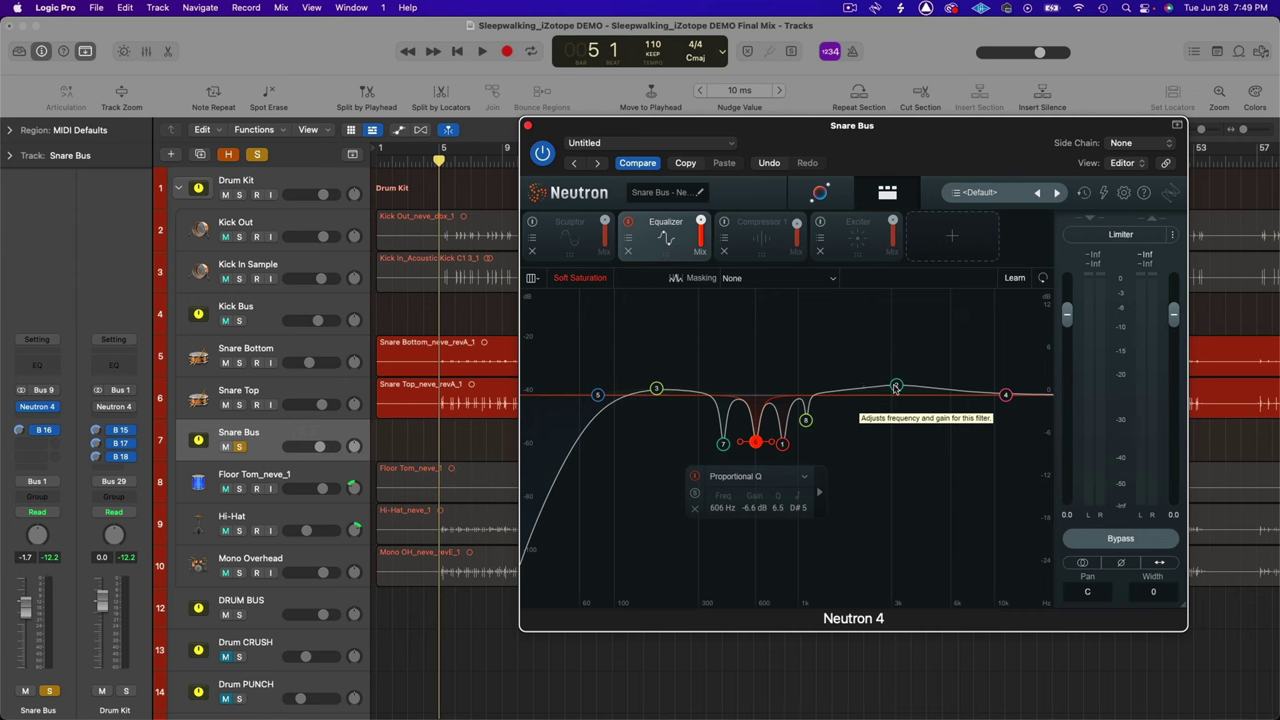
Inspect the 3200 Hz and 179 Hz boosts, and replay the snare from bar 5 with the Equalizer off and on
{"action": "left_click", "coordinate": [896, 386]}
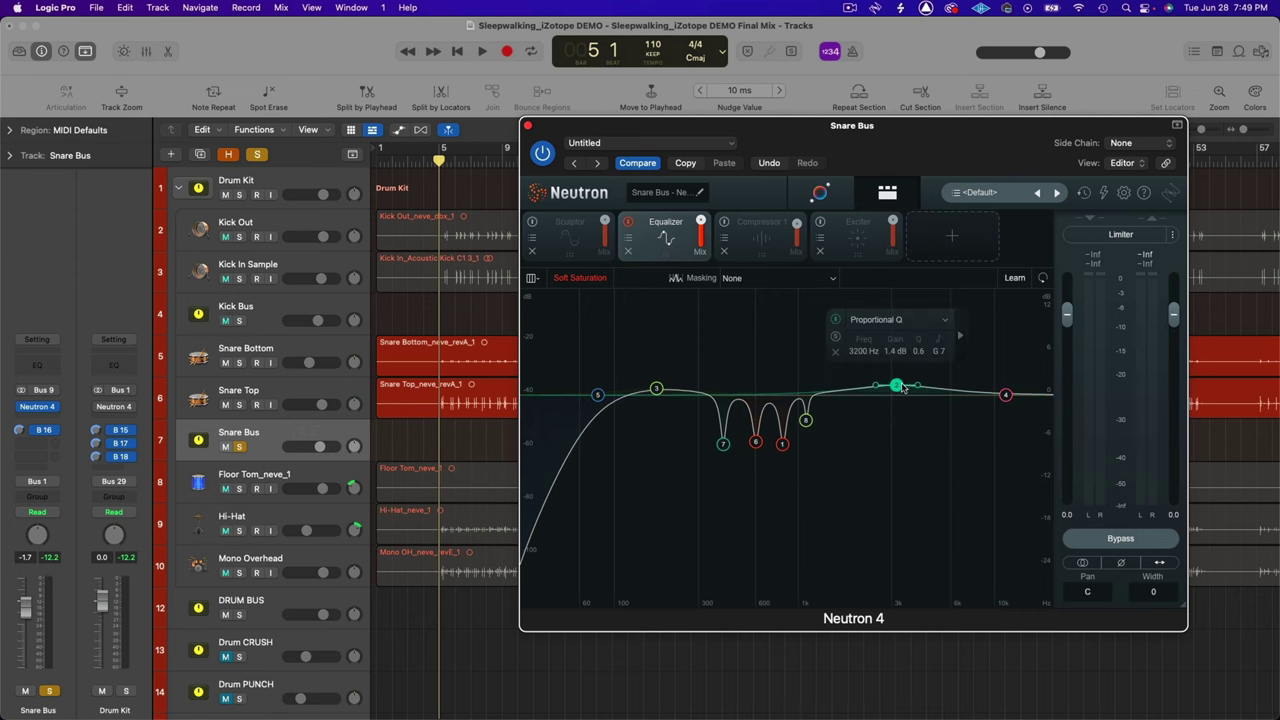
{"action": "left_click", "coordinate": [656, 388]}
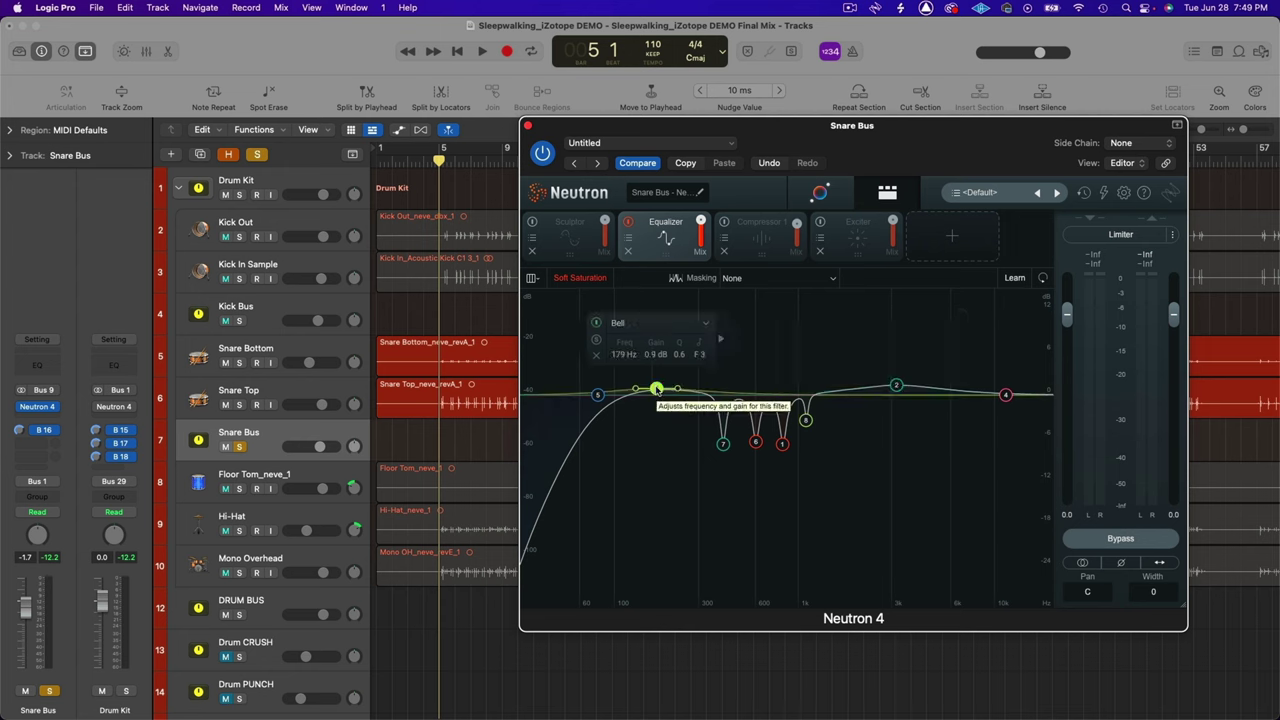
{"action": "left_click", "coordinate": [629, 223]}
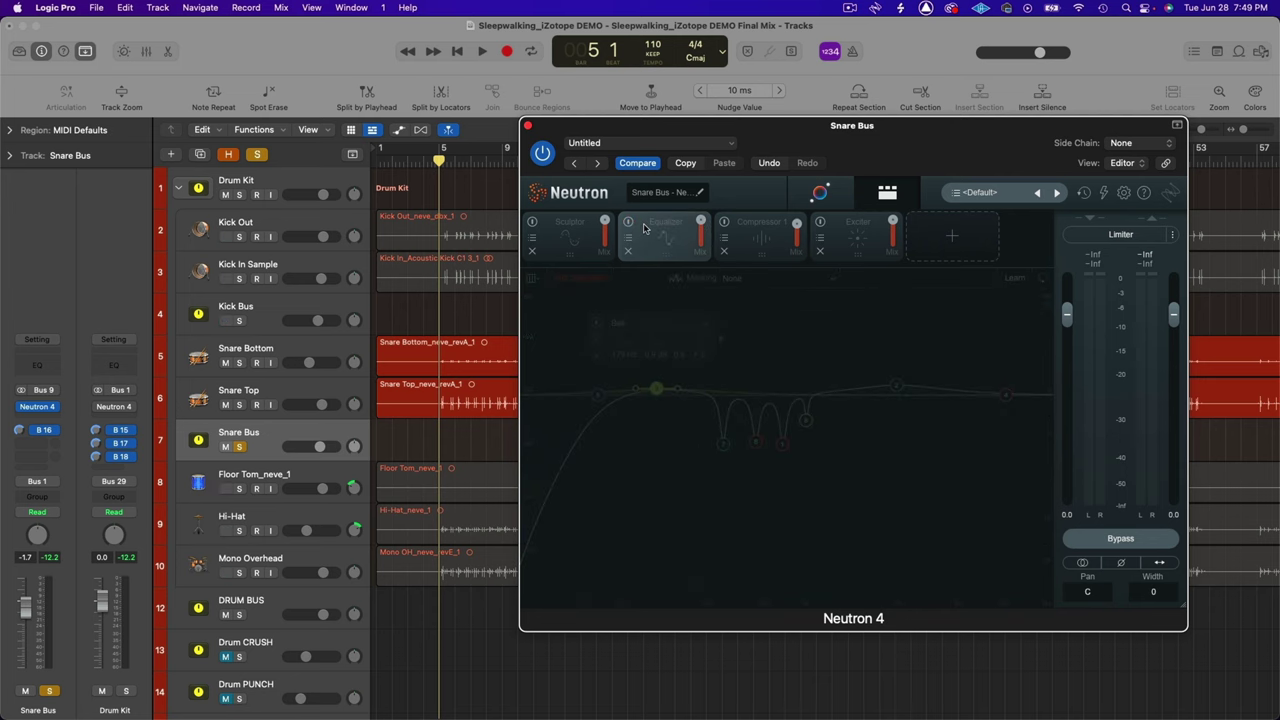
{"action": "key", "text": "space"}
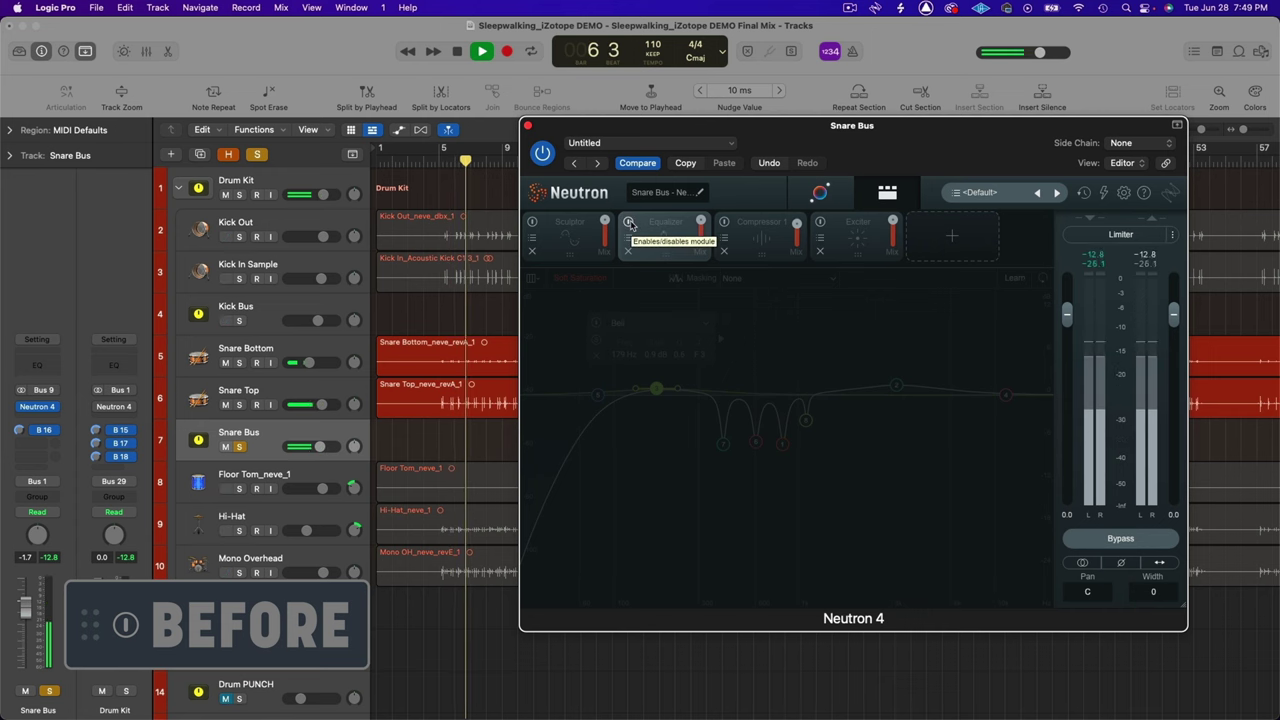
{"action": "left_click", "coordinate": [630, 224]}
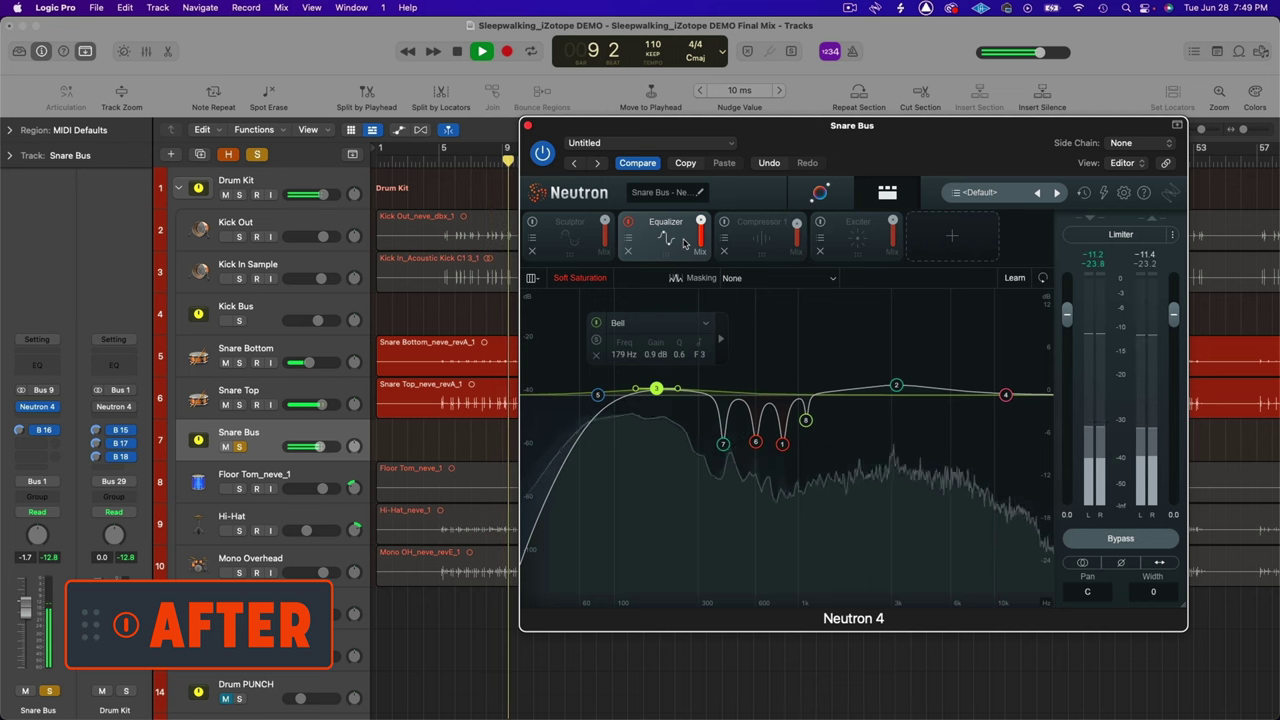
{"action": "key", "text": "space"}
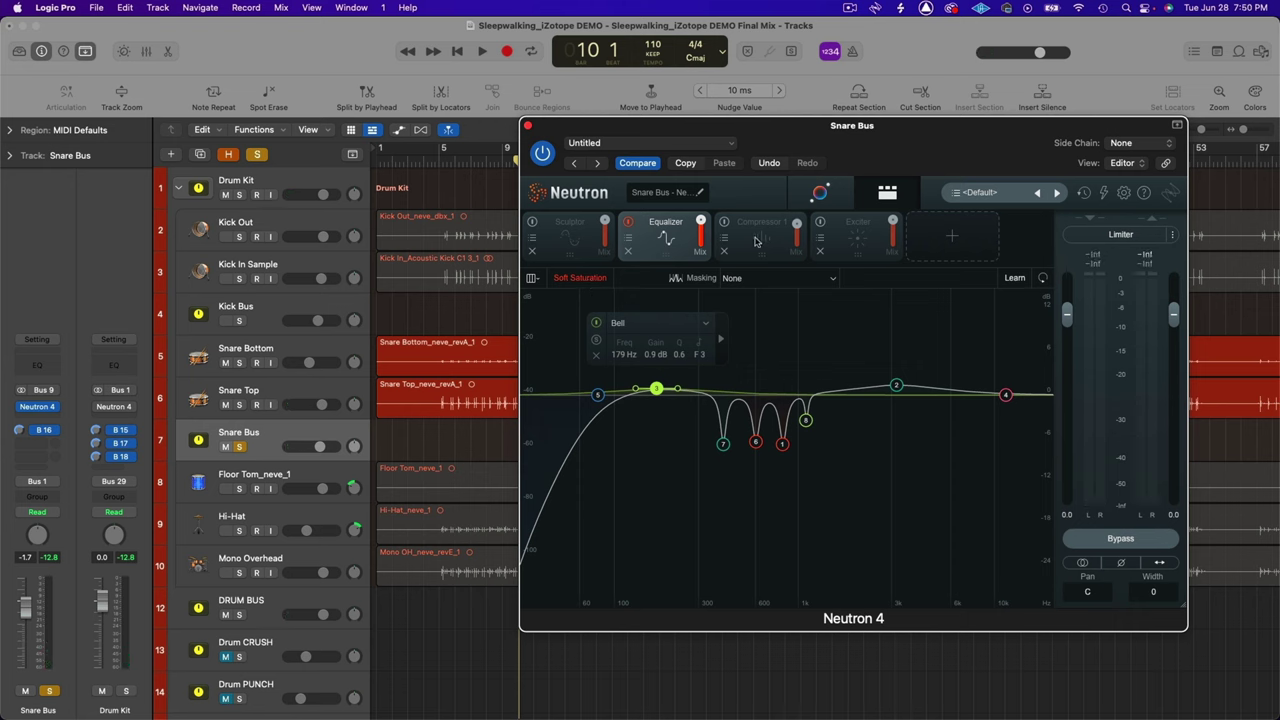
Enable Compressor 1 on the Snare Bus and play the snare from bar 6
{"action": "left_click", "coordinate": [757, 241]}
{"action": "left_click", "coordinate": [725, 222]}
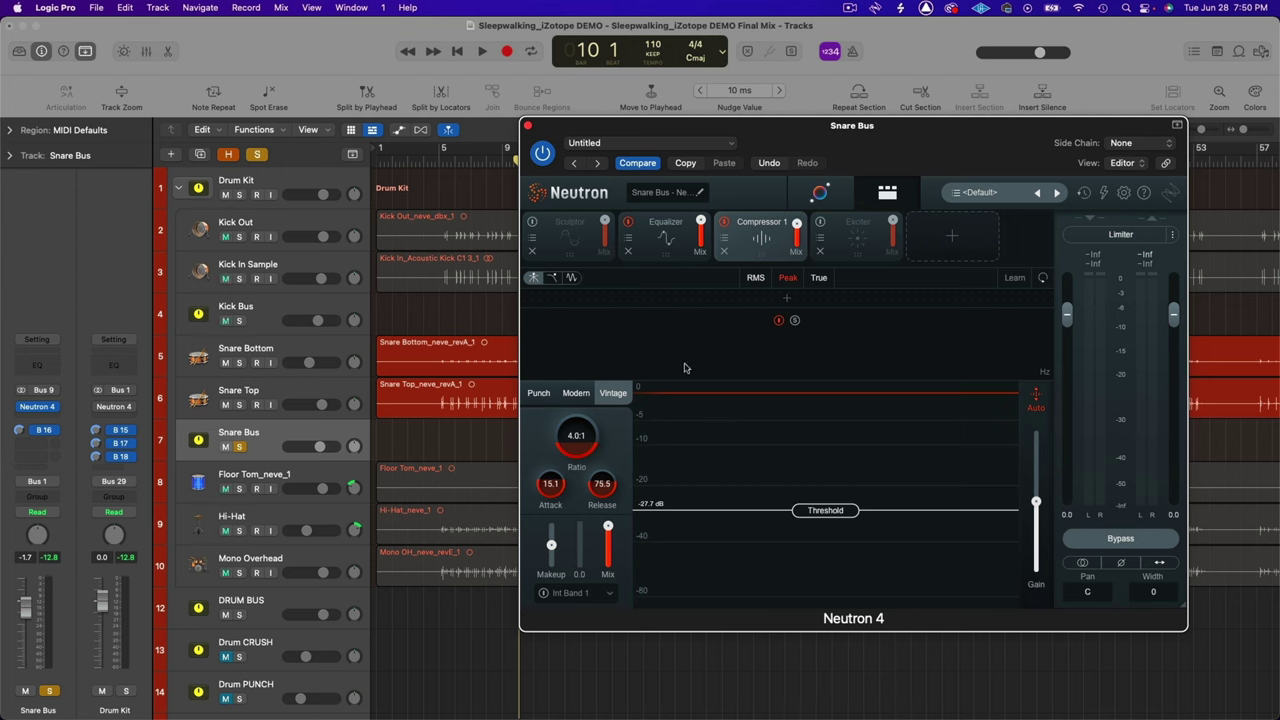
{"action": "left_click", "coordinate": [455, 160]}
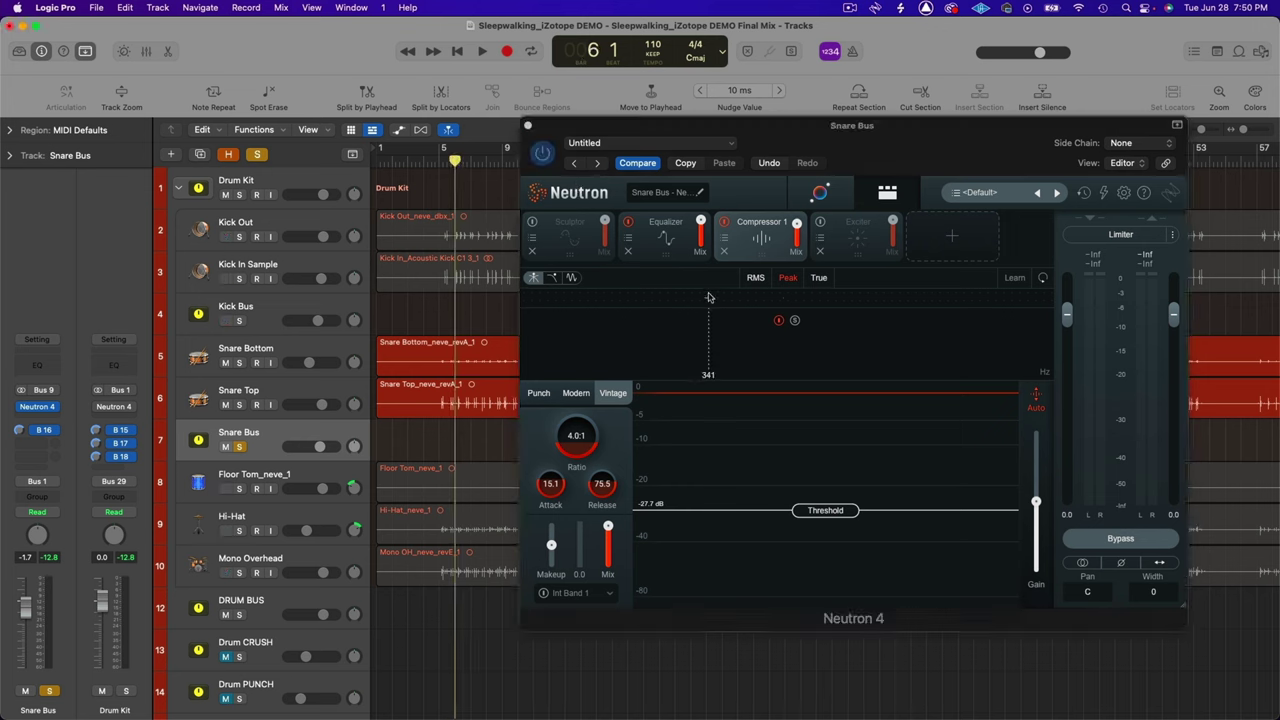
{"action": "key", "text": "space"}
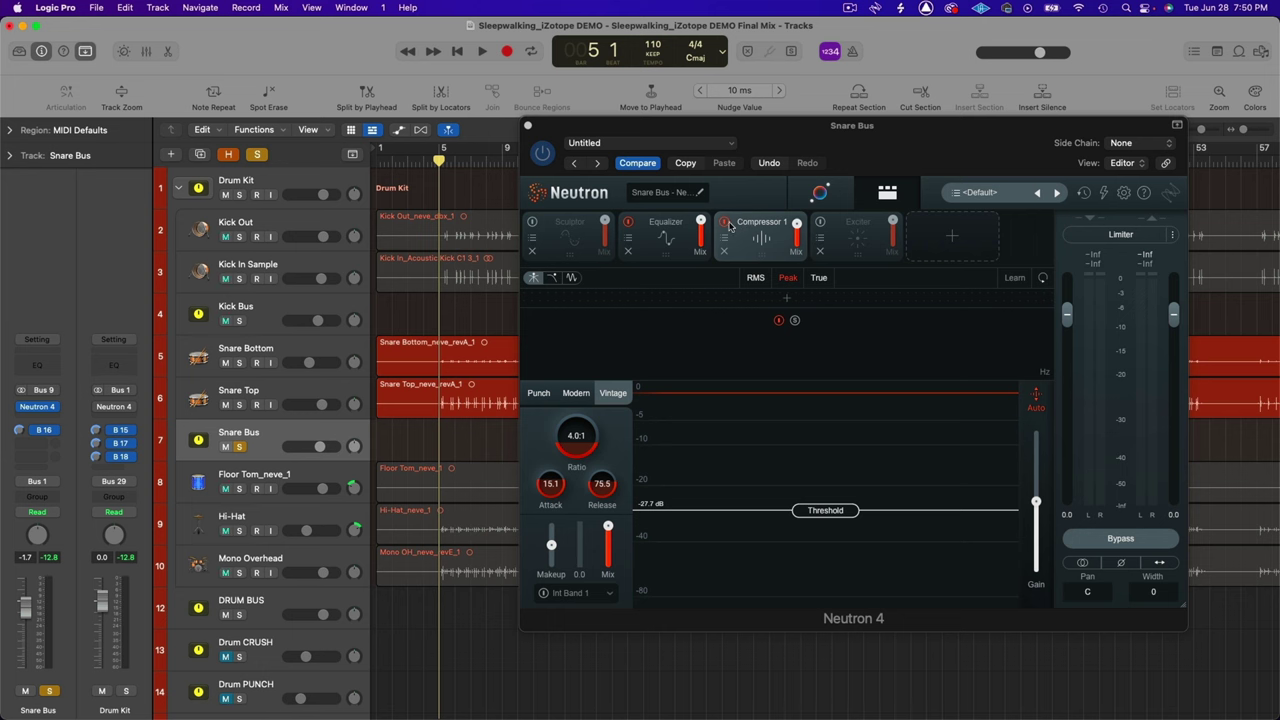
Play the snare from bar 5 with Compressor 1 bypassed and again with it enabled
{"action": "left_click", "coordinate": [726, 224]}
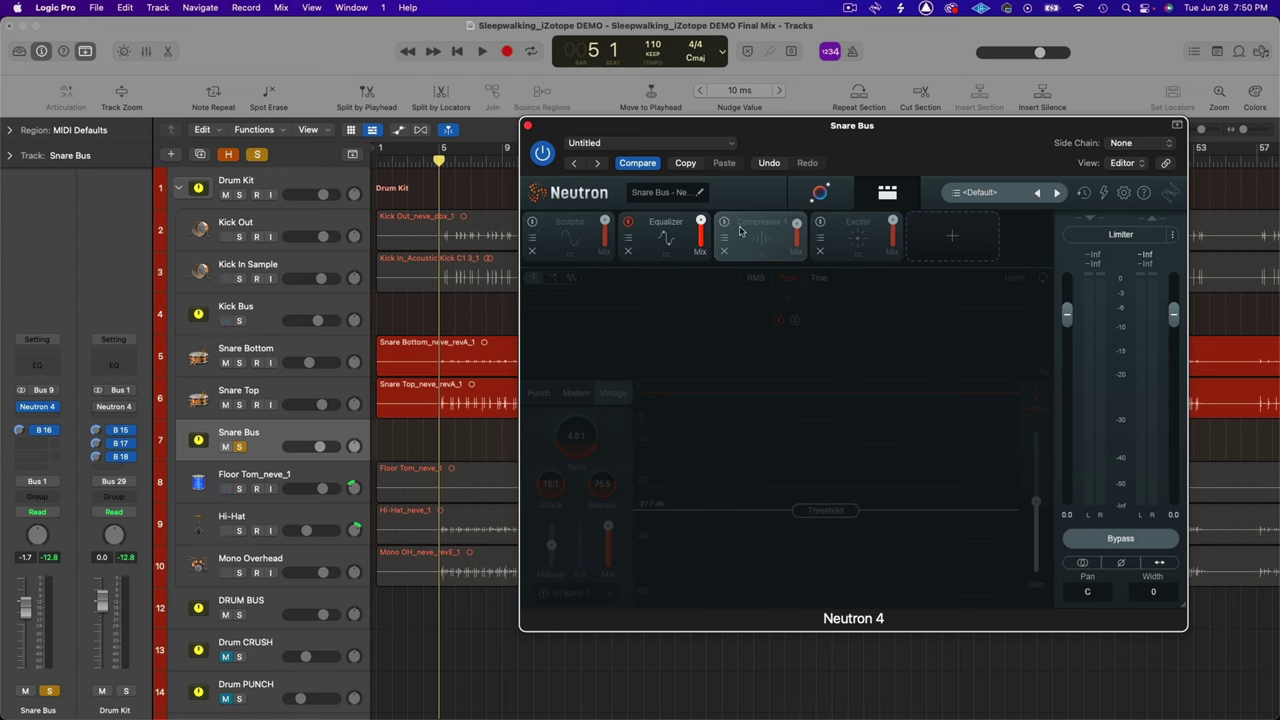
{"action": "key", "text": "space"}
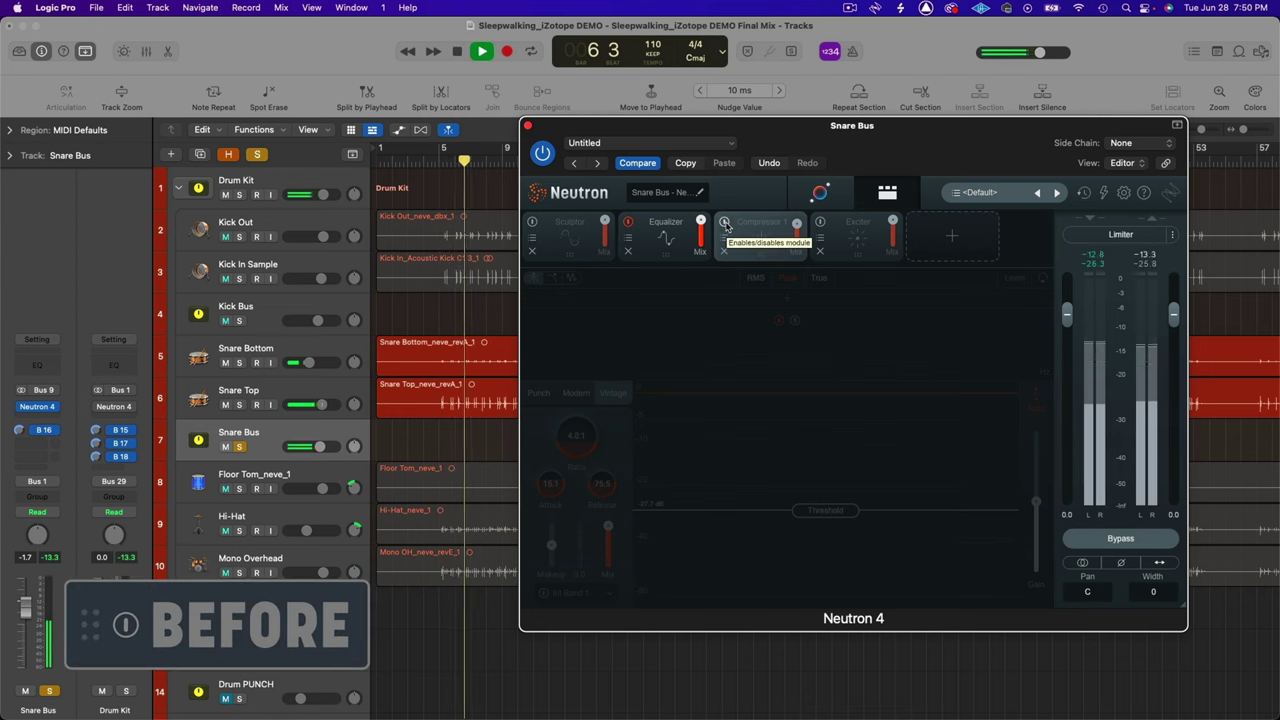
{"action": "left_click", "coordinate": [726, 224]}
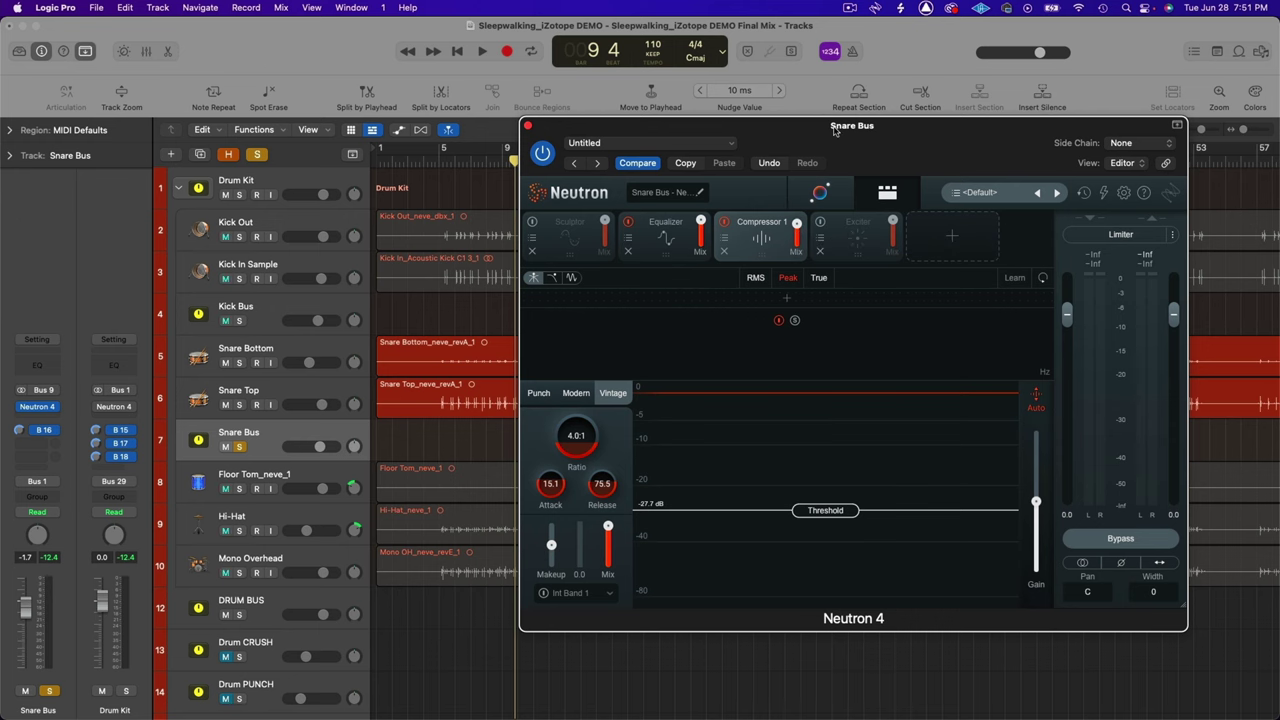
Move the Neutron 4 window clear of the tracks and enable the Exciter module
{"action": "left_click_drag", "start_coordinate": [812, 137], "coordinate": [811, 130]}
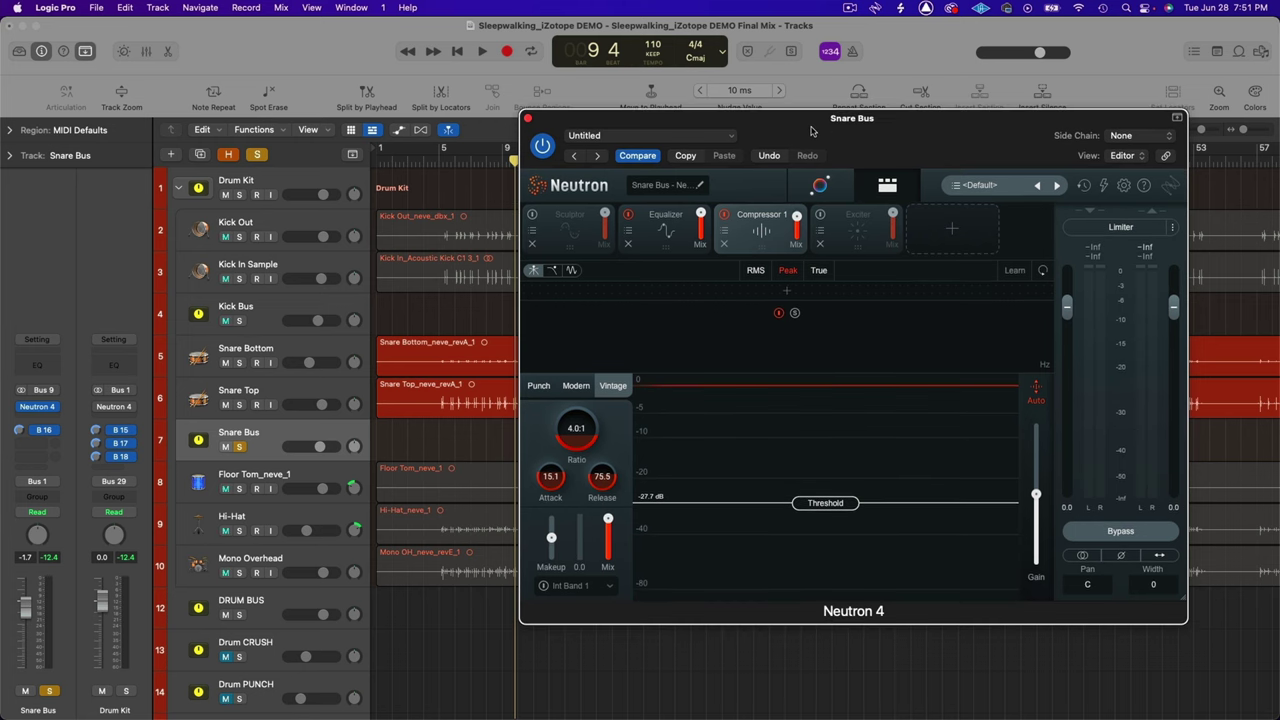
{"action": "left_click_drag", "start_coordinate": [806, 130], "coordinate": [826, 129]}
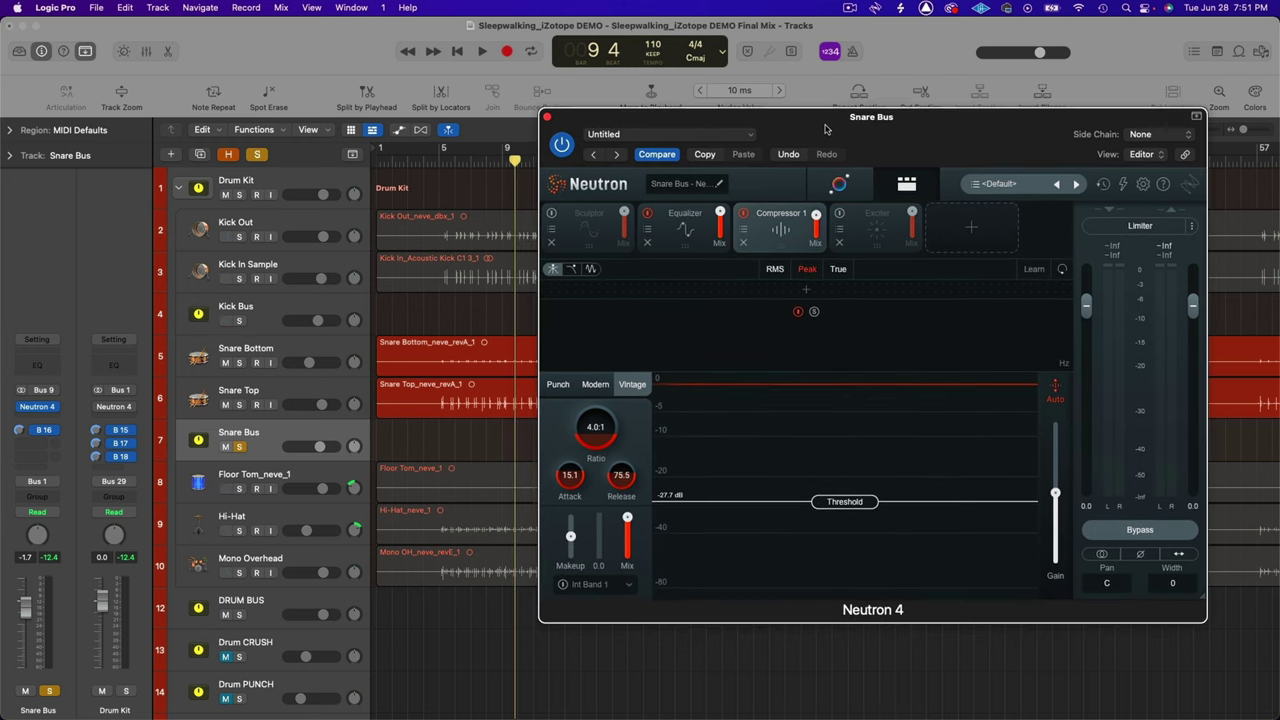
{"action": "left_click", "coordinate": [871, 229]}
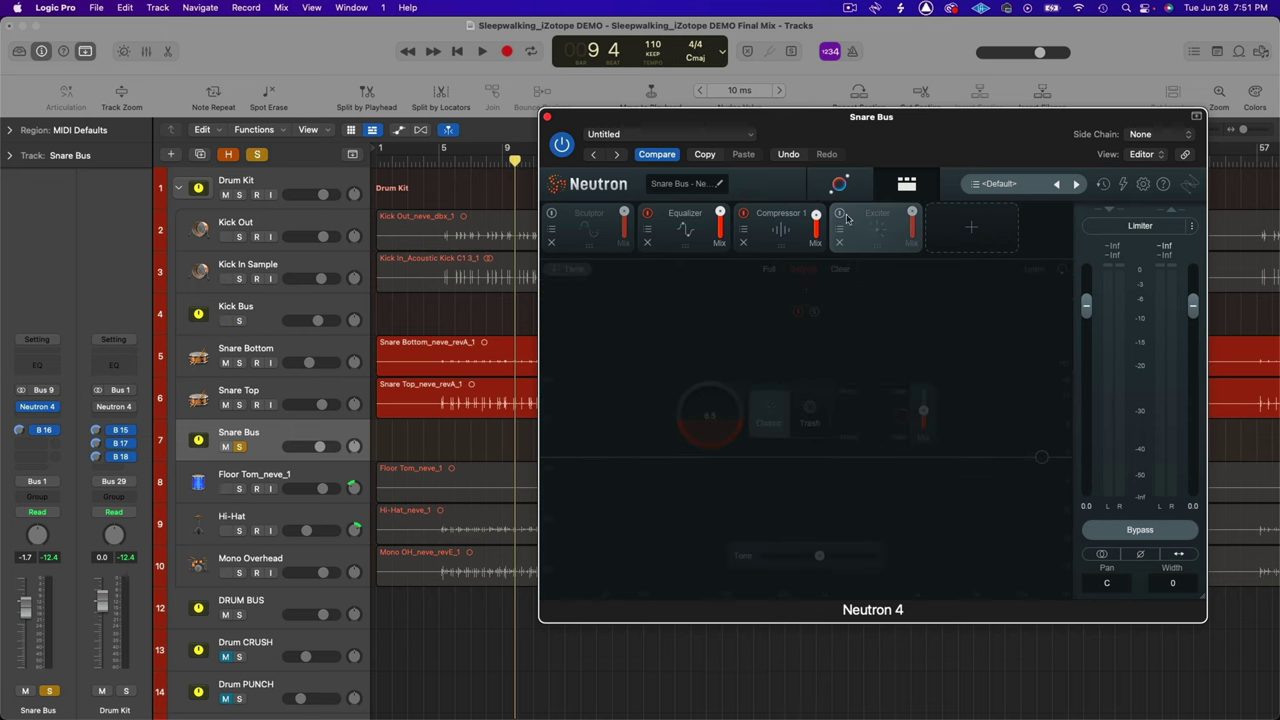
{"action": "left_click", "coordinate": [840, 214]}
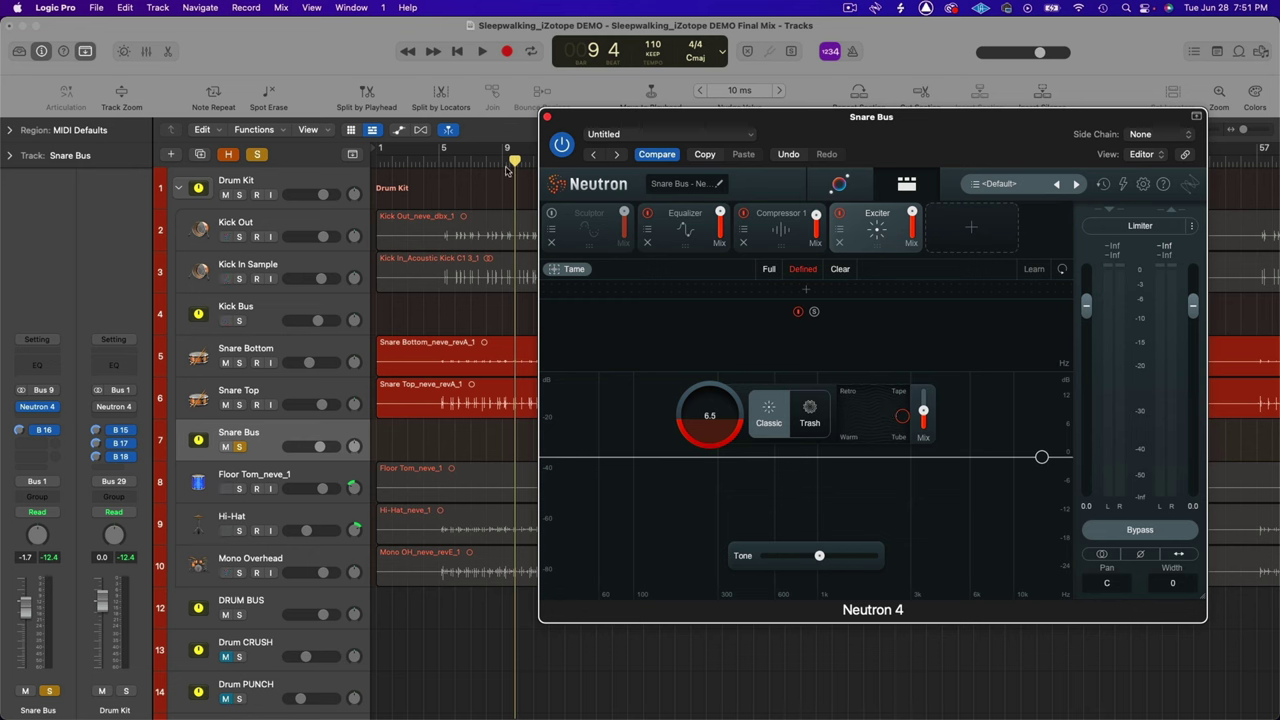
Compare the snare with the Exciter bypassed and enabled, playing from bar 5
{"action": "left_click_drag", "start_coordinate": [514, 167], "coordinate": [447, 163]}
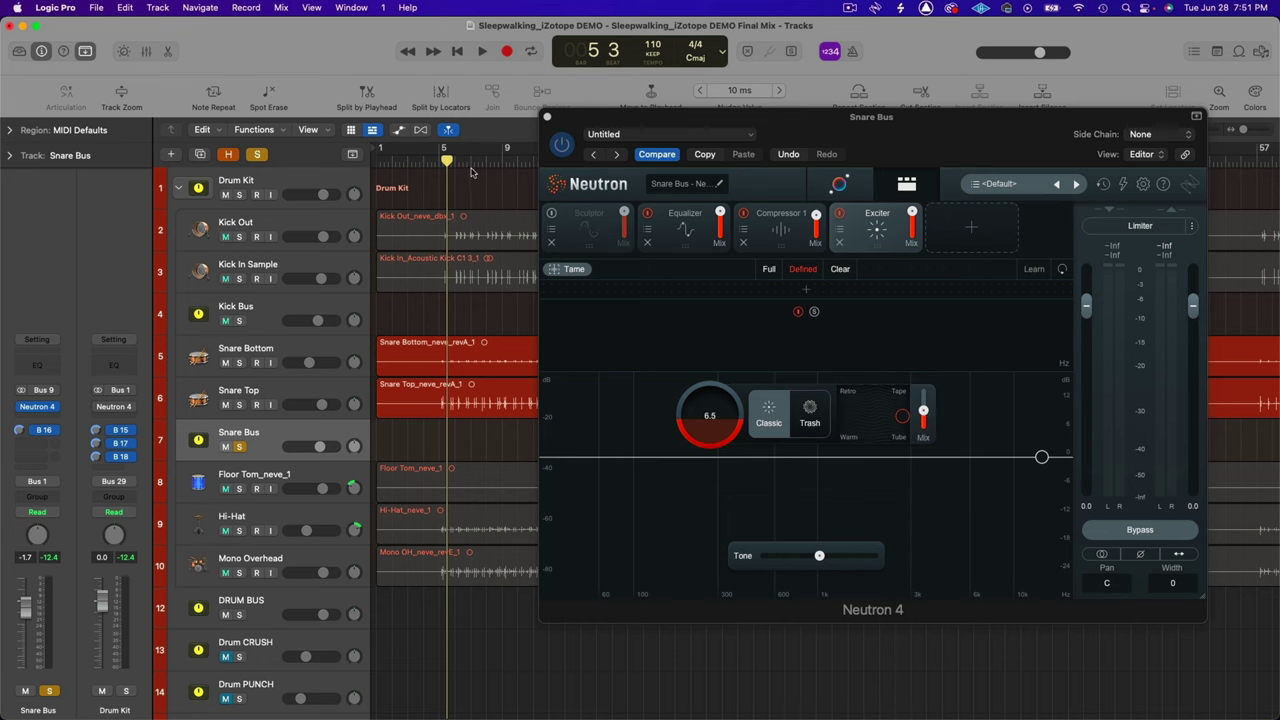
{"action": "left_click_drag", "start_coordinate": [452, 163], "coordinate": [440, 162]}
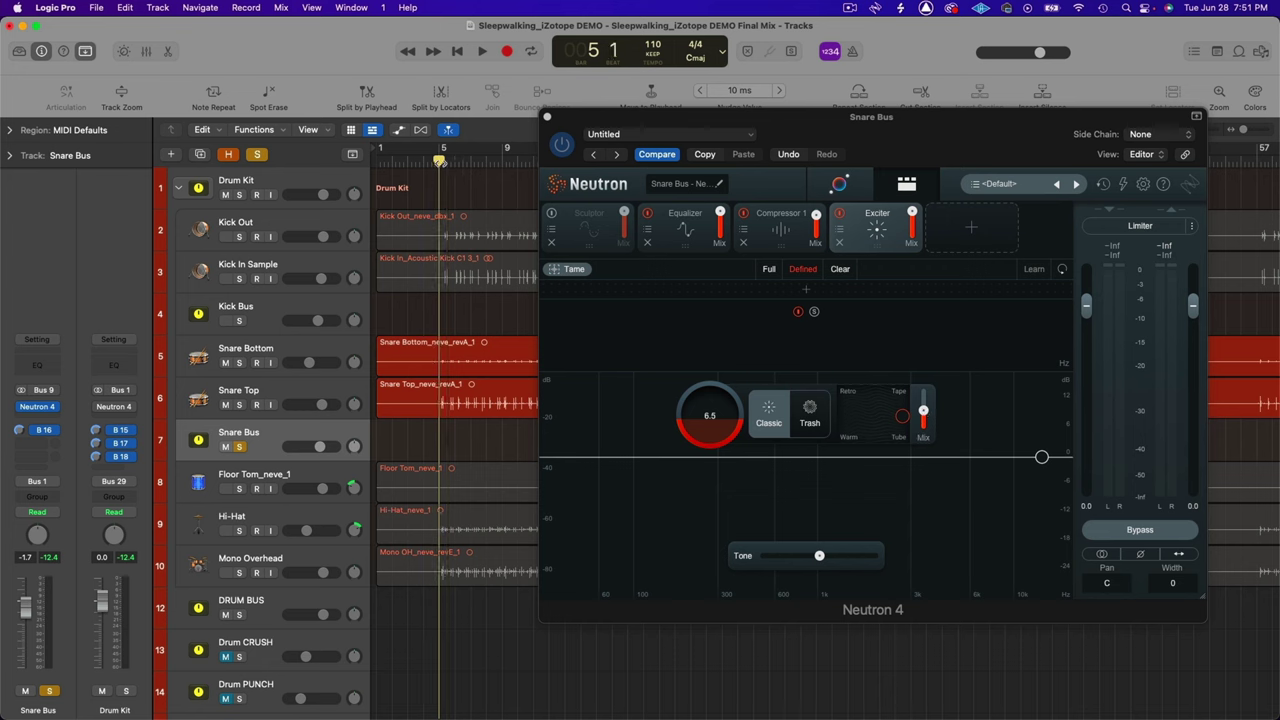
{"action": "left_click", "coordinate": [839, 216]}
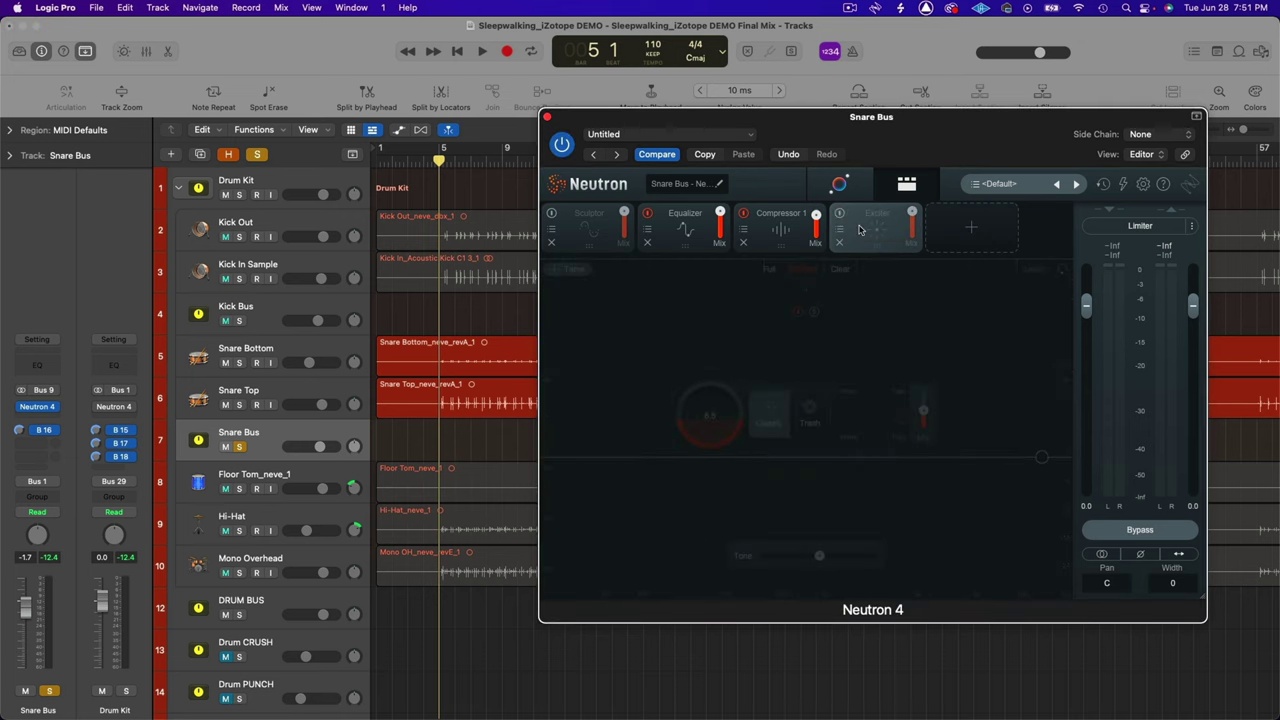
{"action": "key", "text": "space"}
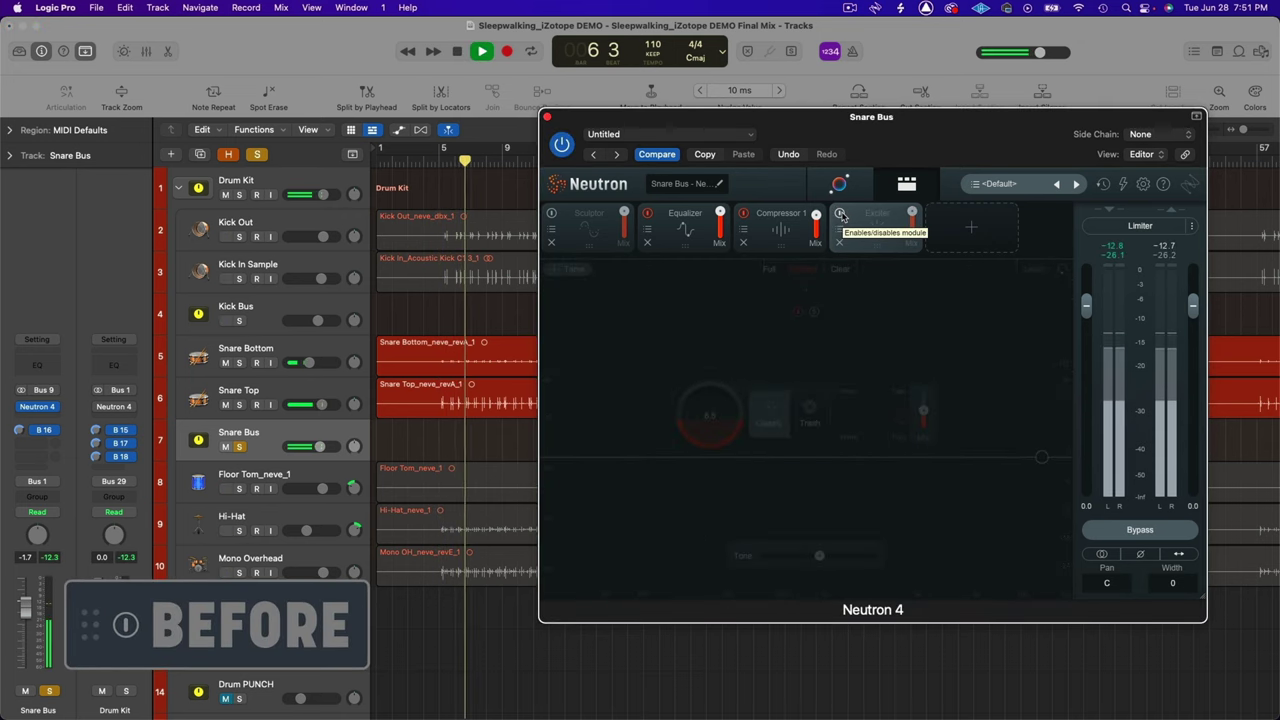
{"action": "left_click", "coordinate": [840, 215]}
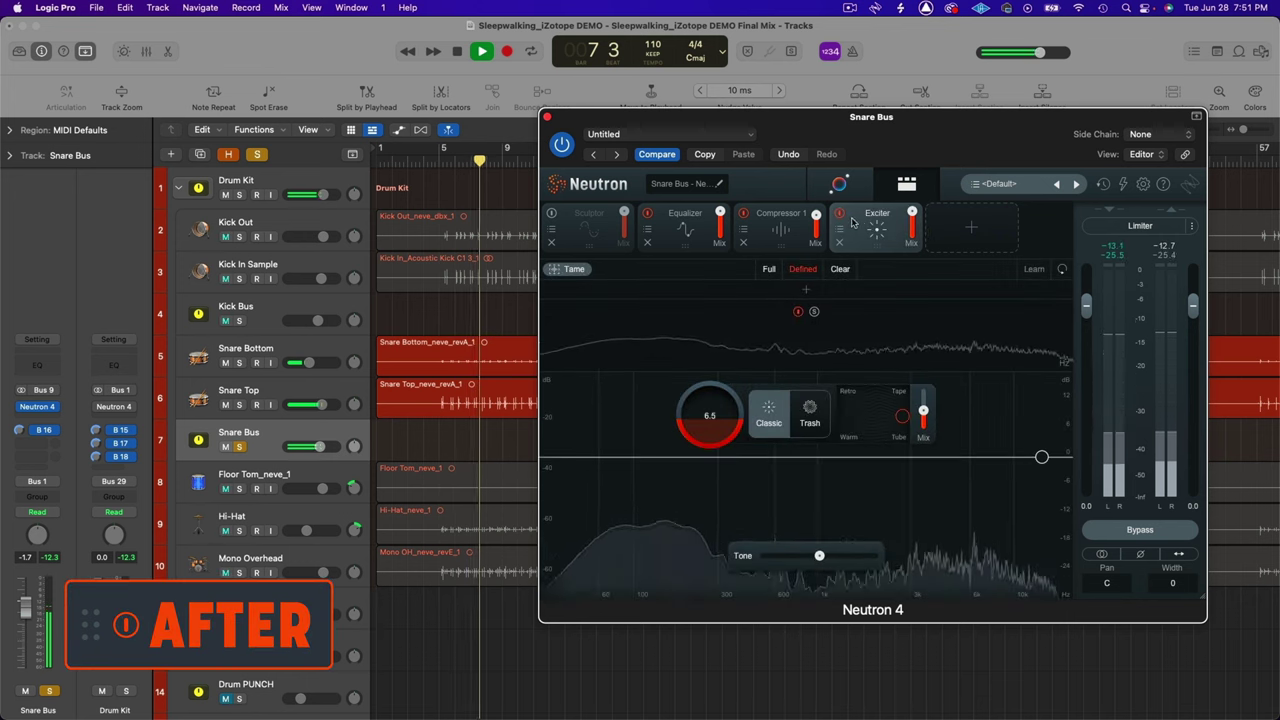
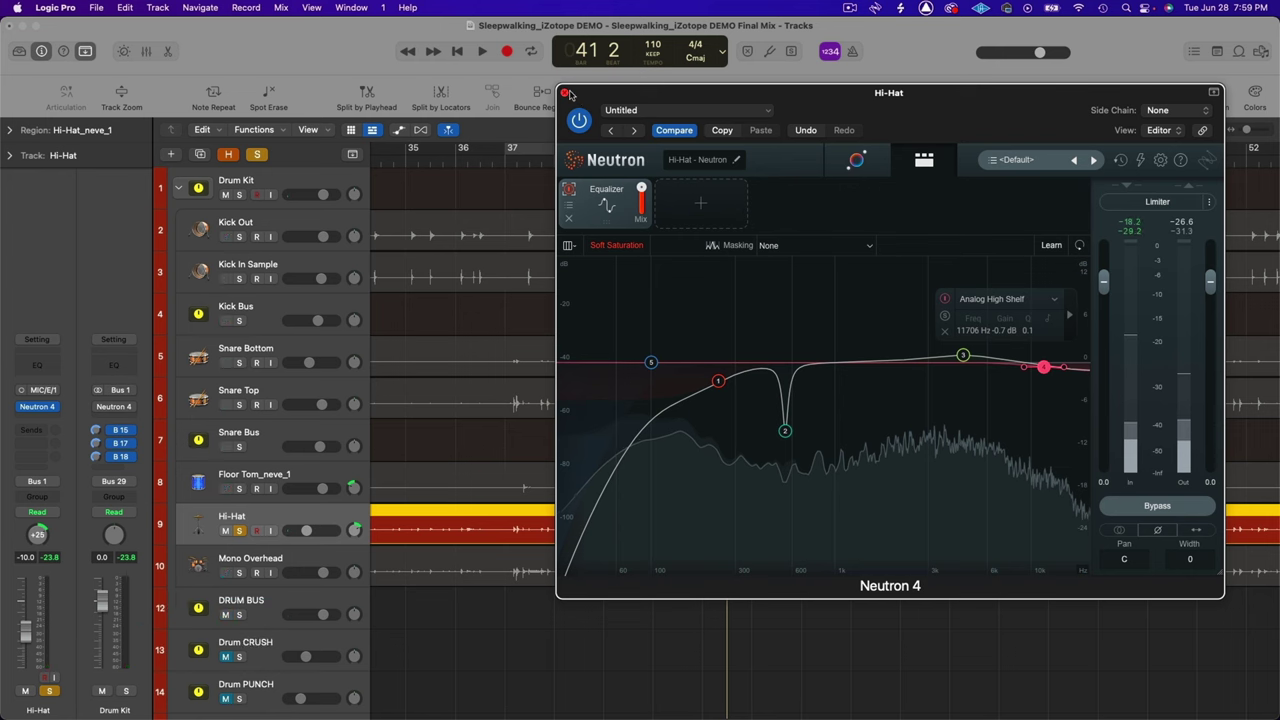
Close the Neutron 4 window of the Hi-Hat track
{"action": "left_click", "coordinate": [565, 93]}
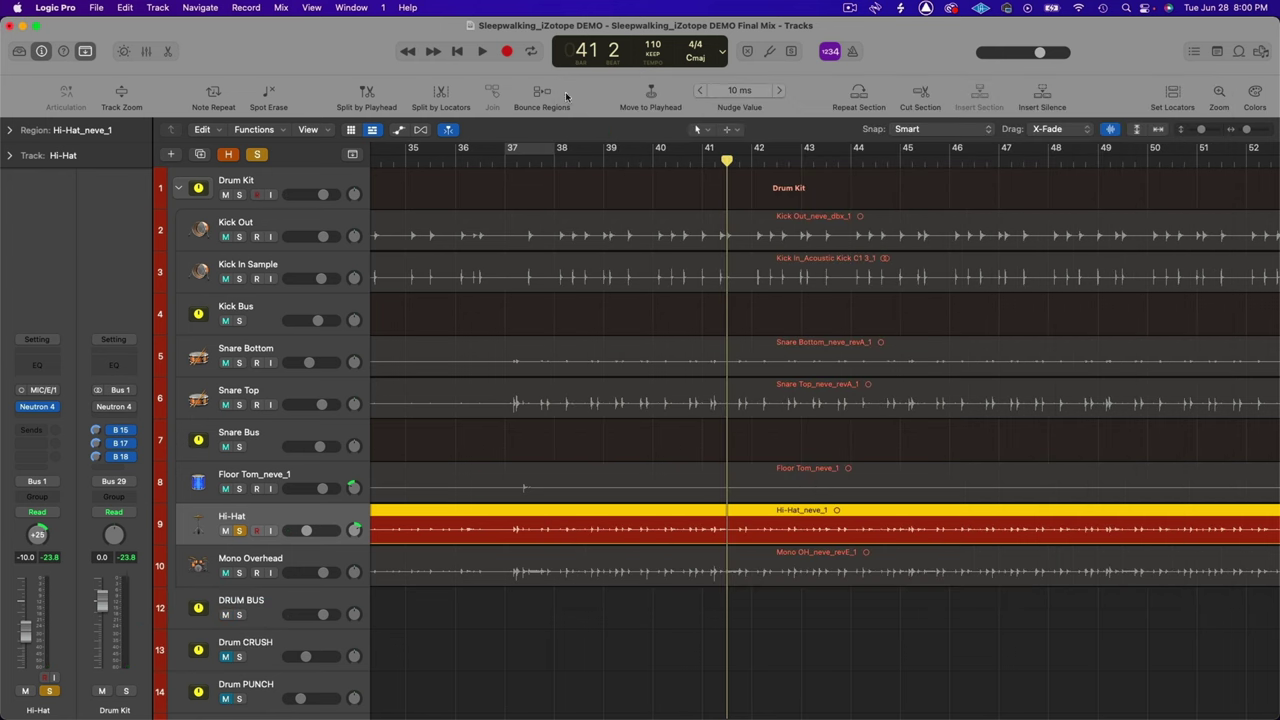
Switch the solo from Hi-Hat to Mono Overhead, set the playhead to bar 37 and open the track's Neutron 4
{"action": "left_click", "coordinate": [250, 563]}
{"action": "left_click", "coordinate": [239, 531]}
{"action": "left_click", "coordinate": [239, 573]}
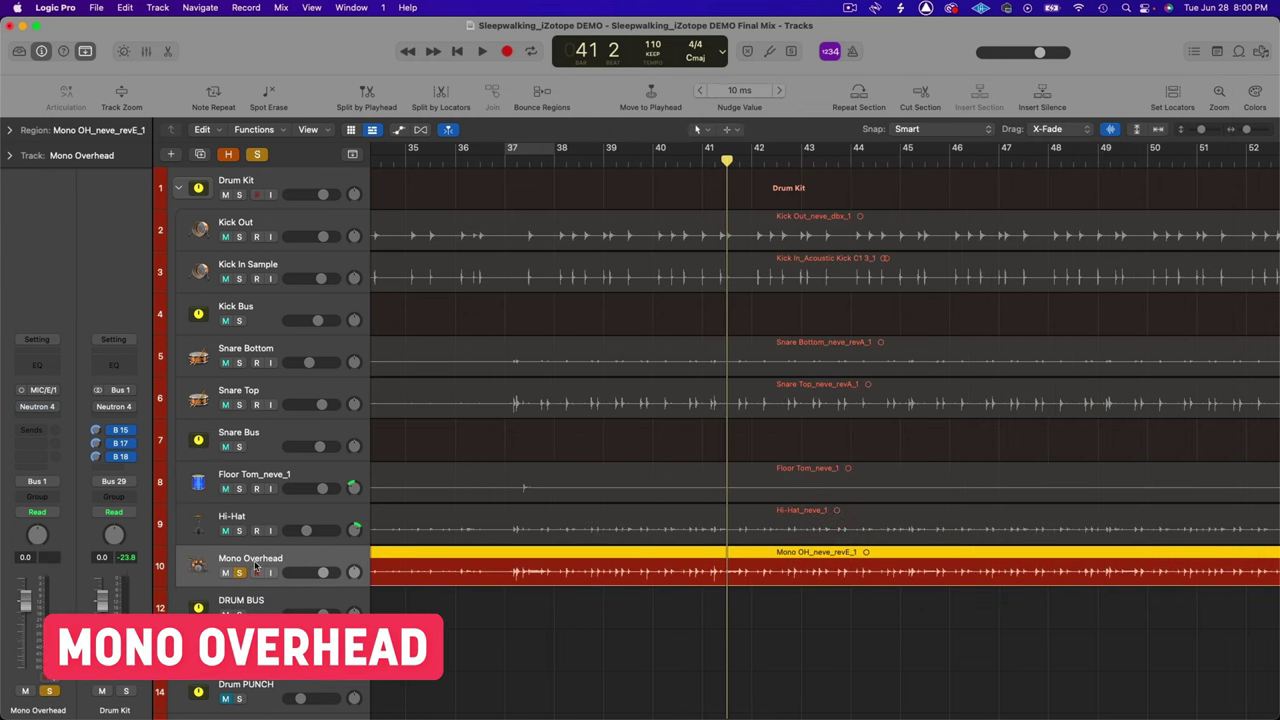
{"action": "left_click", "coordinate": [505, 157]}
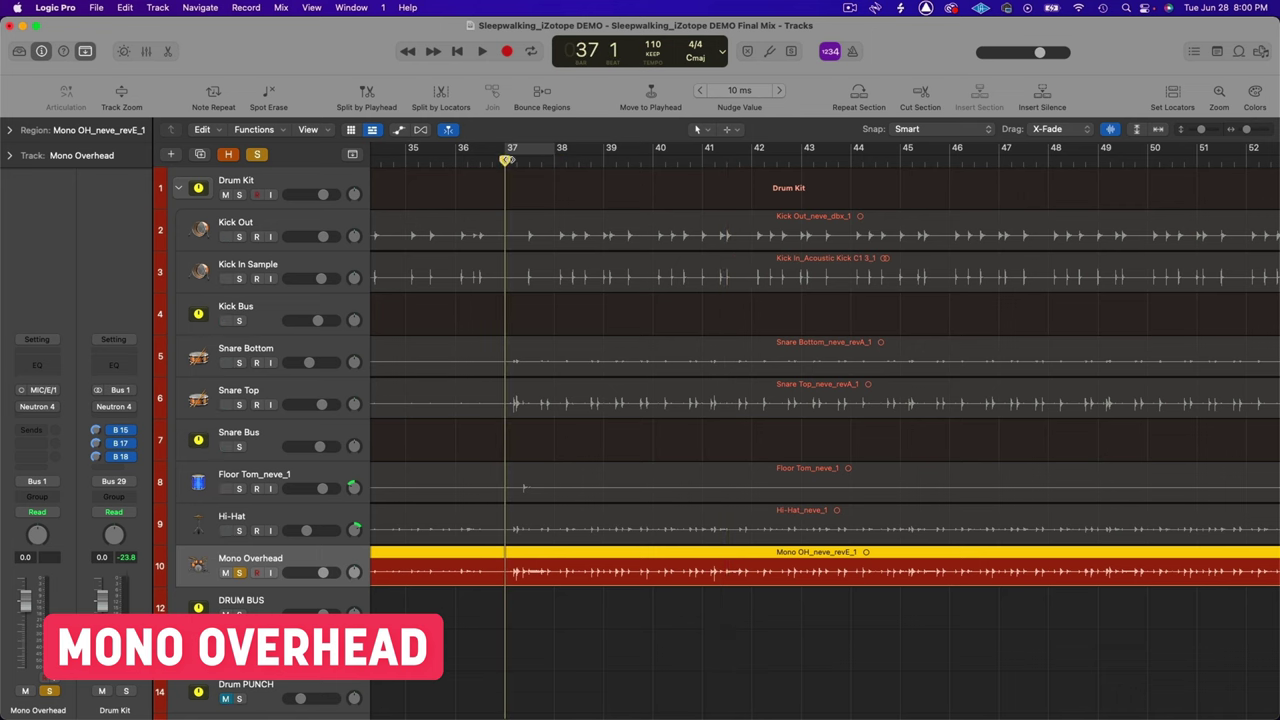
{"action": "left_click", "coordinate": [36, 408]}
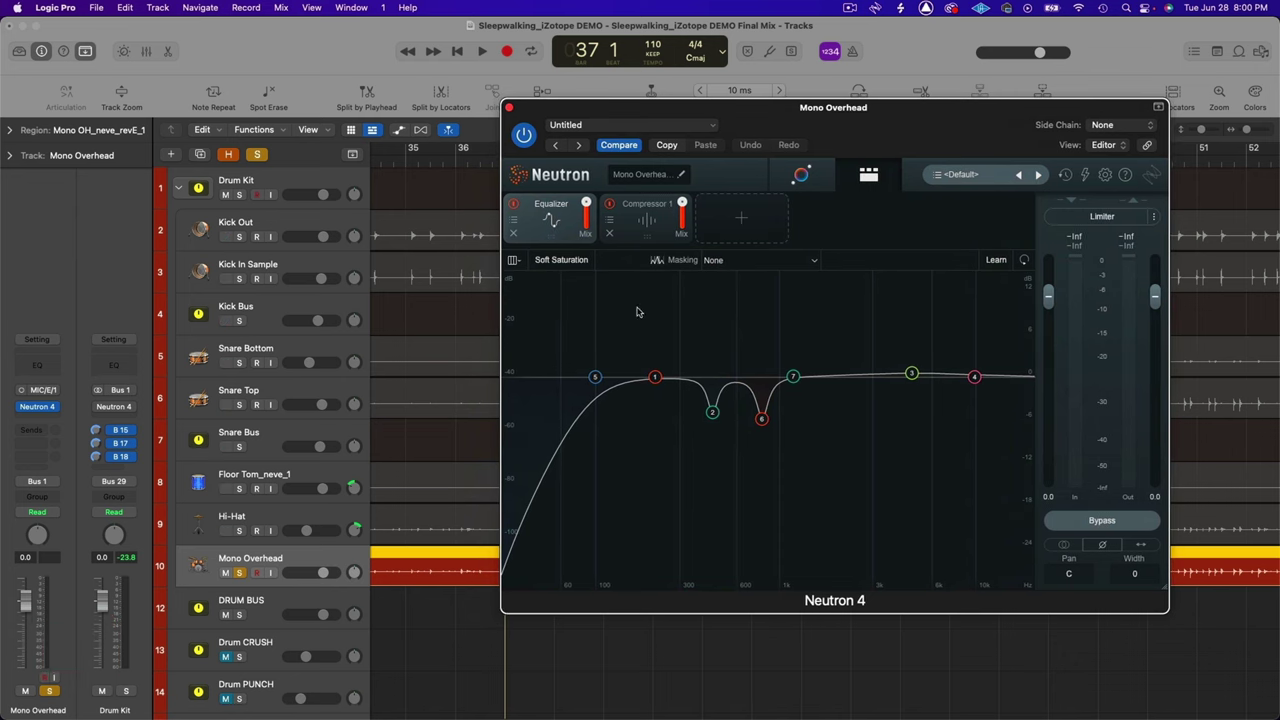
Inspect the Mono Overhead Equalizer's high-pass, the two narrow cuts (nodes 2 and 6) and the gentle boost at node 3
{"action": "left_click", "coordinate": [597, 378]}
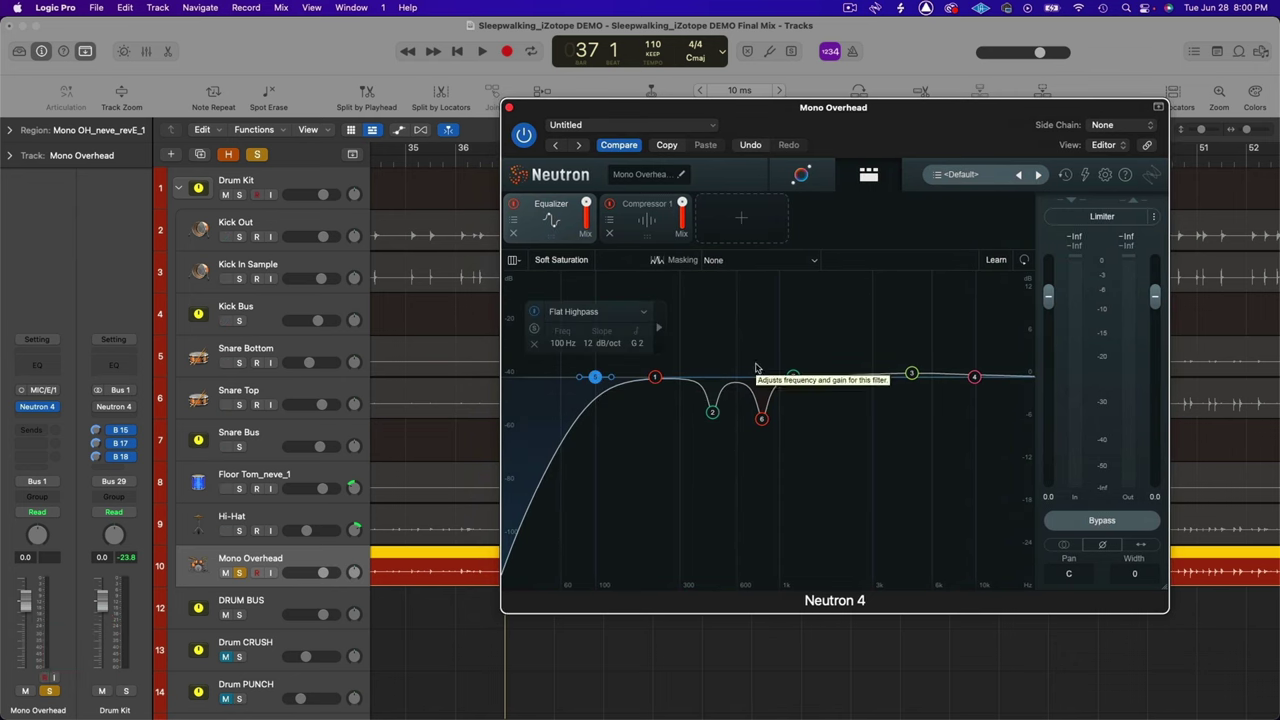
{"action": "left_click", "coordinate": [715, 416]}
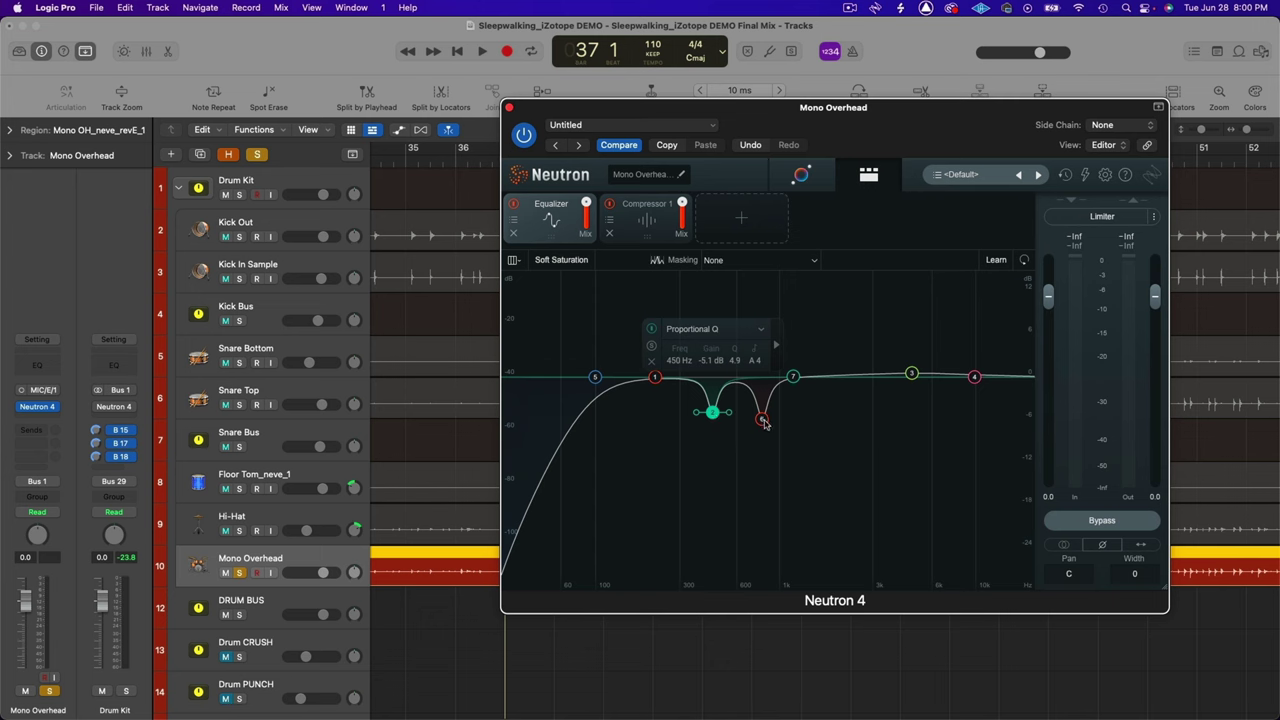
{"action": "left_click", "coordinate": [762, 420]}
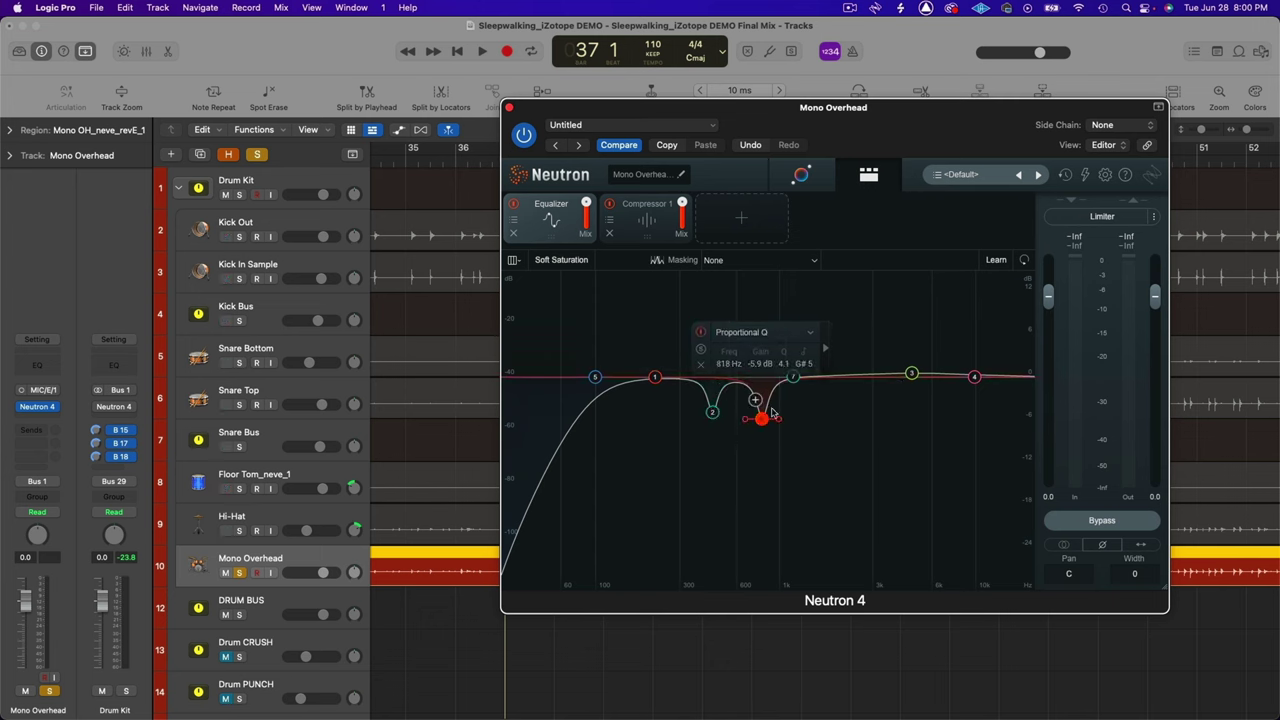
{"action": "left_click", "coordinate": [910, 374]}
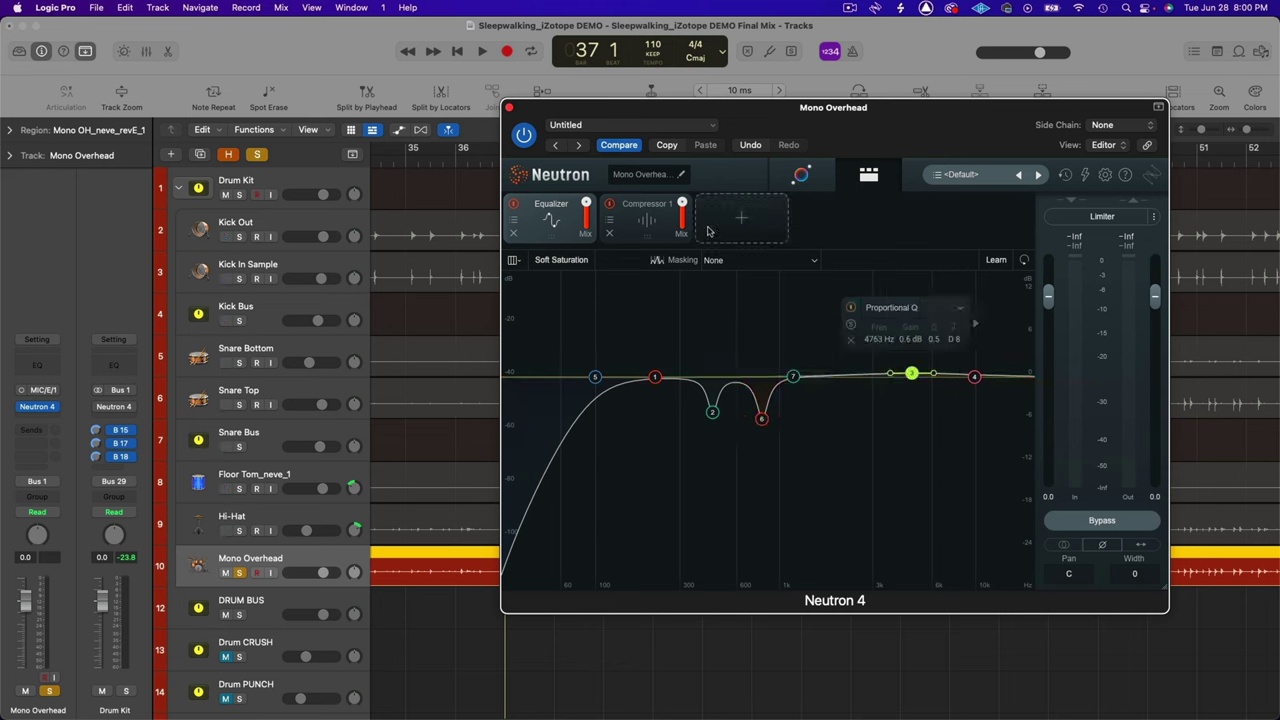
Play the Mono Overhead around bar 37 with both modules bypassed, enabling the Equalizer and Compressor 1 one after the other
{"action": "left_click", "coordinate": [648, 225]}
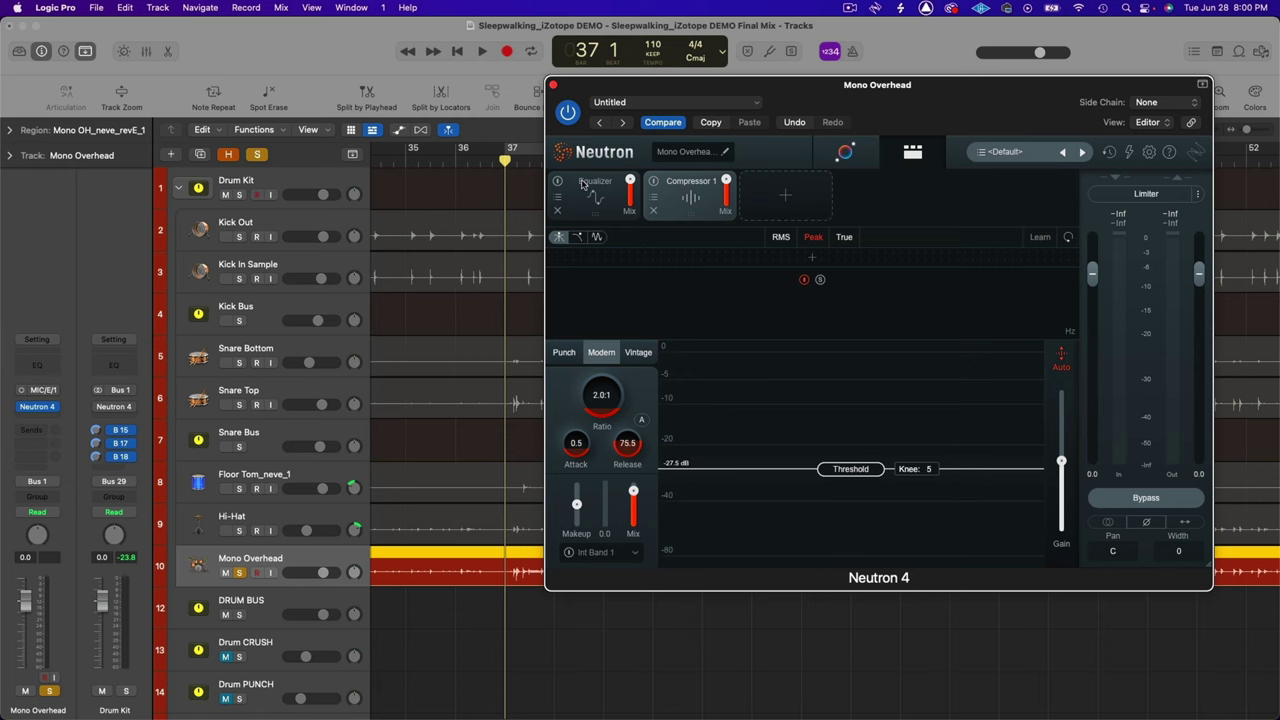
{"action": "key", "text": "space"}
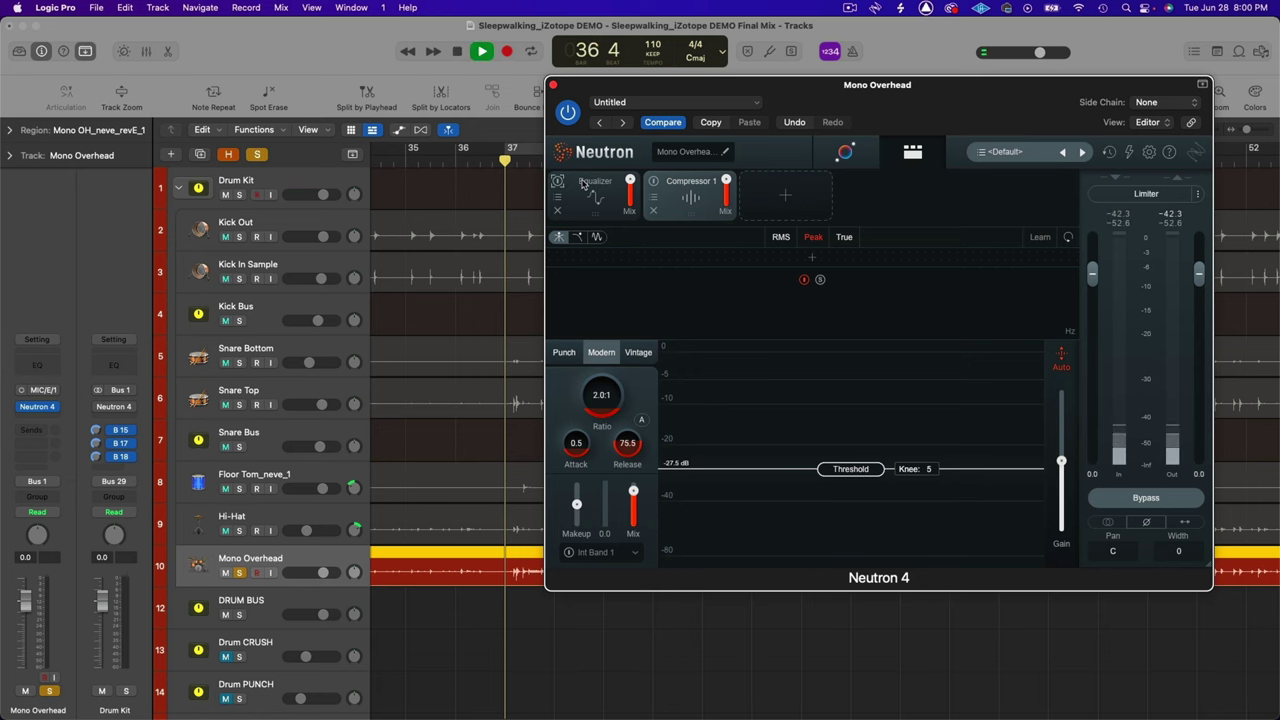
{"action": "left_click", "coordinate": [583, 186]}
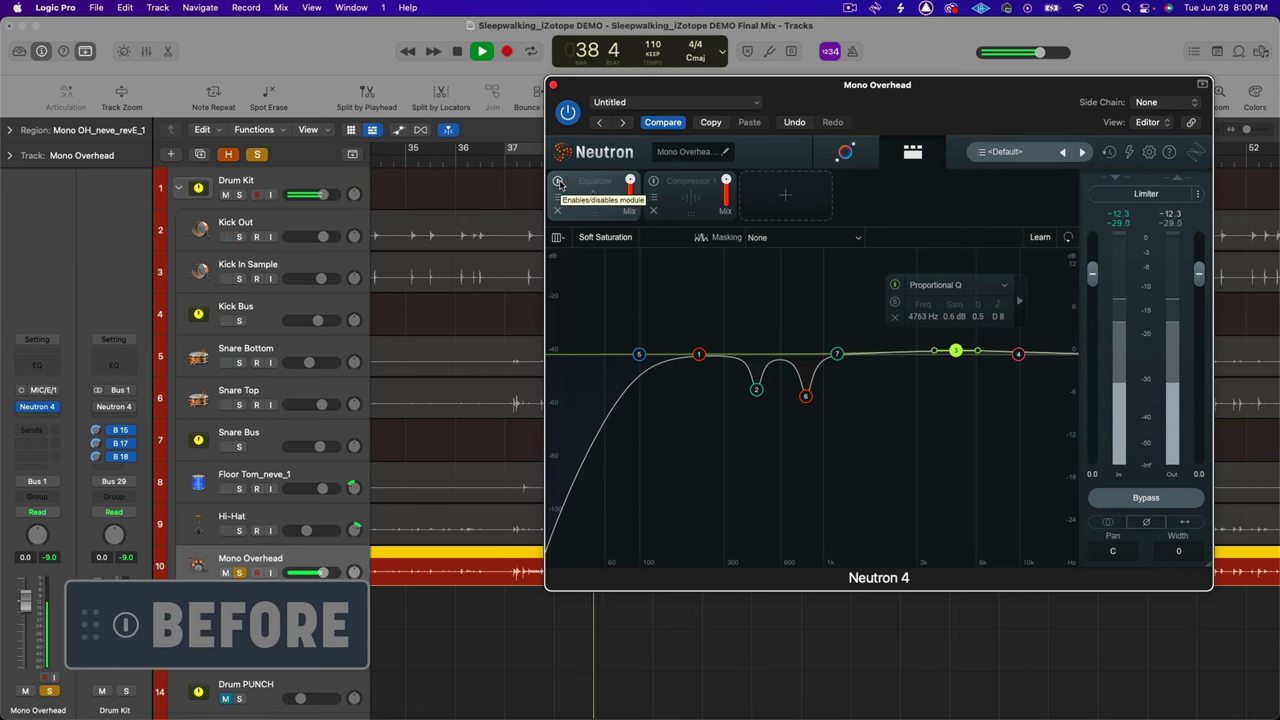
{"action": "left_click", "coordinate": [560, 183]}
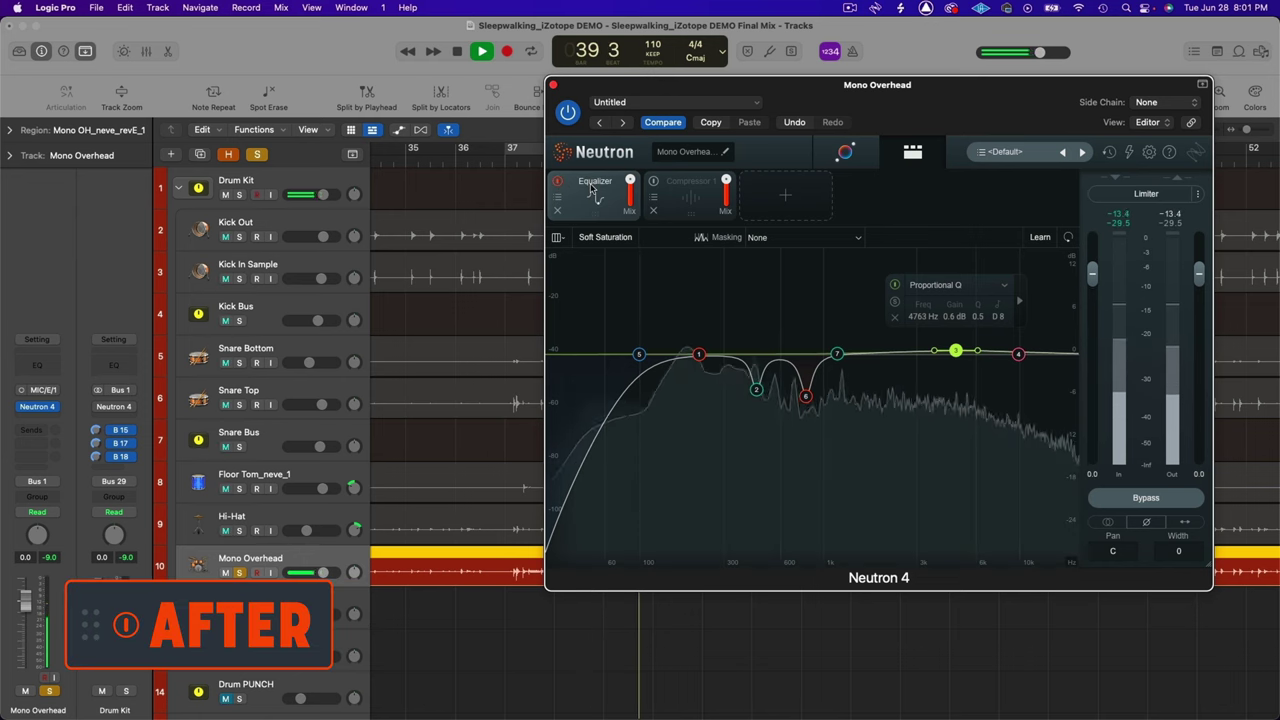
{"action": "left_click", "coordinate": [684, 197]}
{"action": "left_click", "coordinate": [654, 181]}
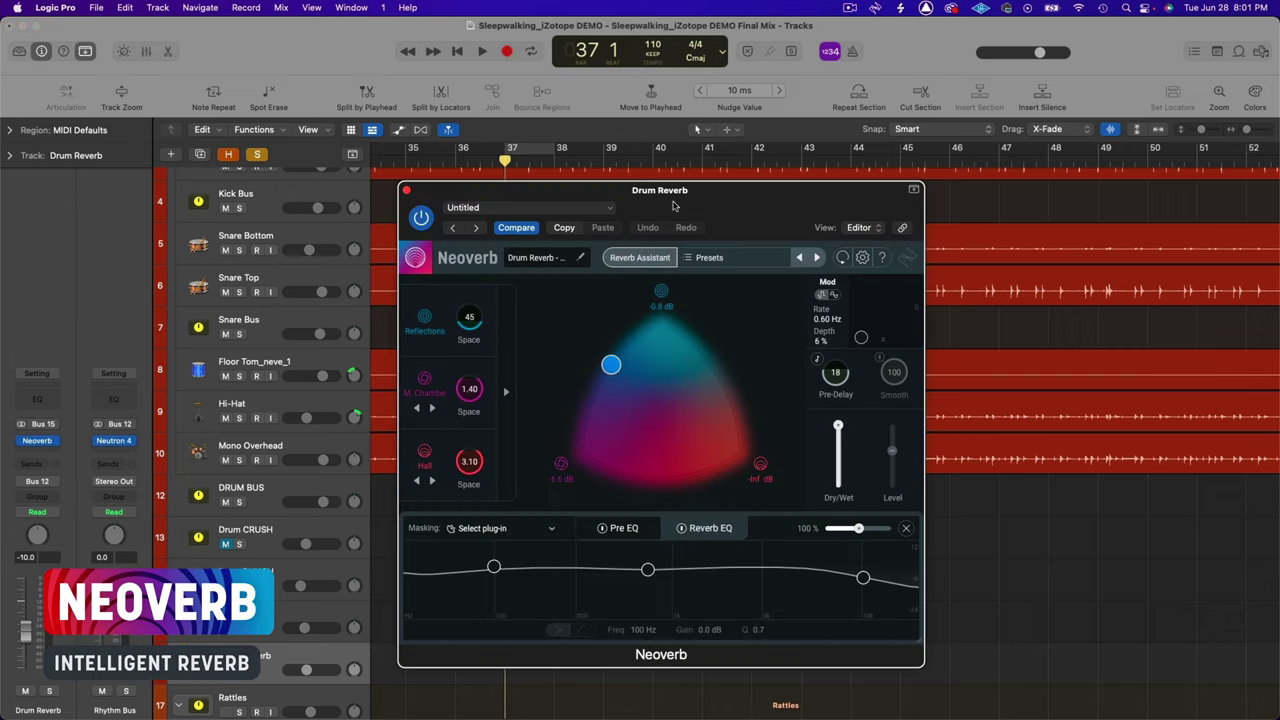
Move the Drum Reverb's Neoverb window clear of the tracks, view the Reverb Assistant's style, size and tone options, and close the assistant
{"action": "left_click_drag", "start_coordinate": [690, 187], "coordinate": [944, 133]}
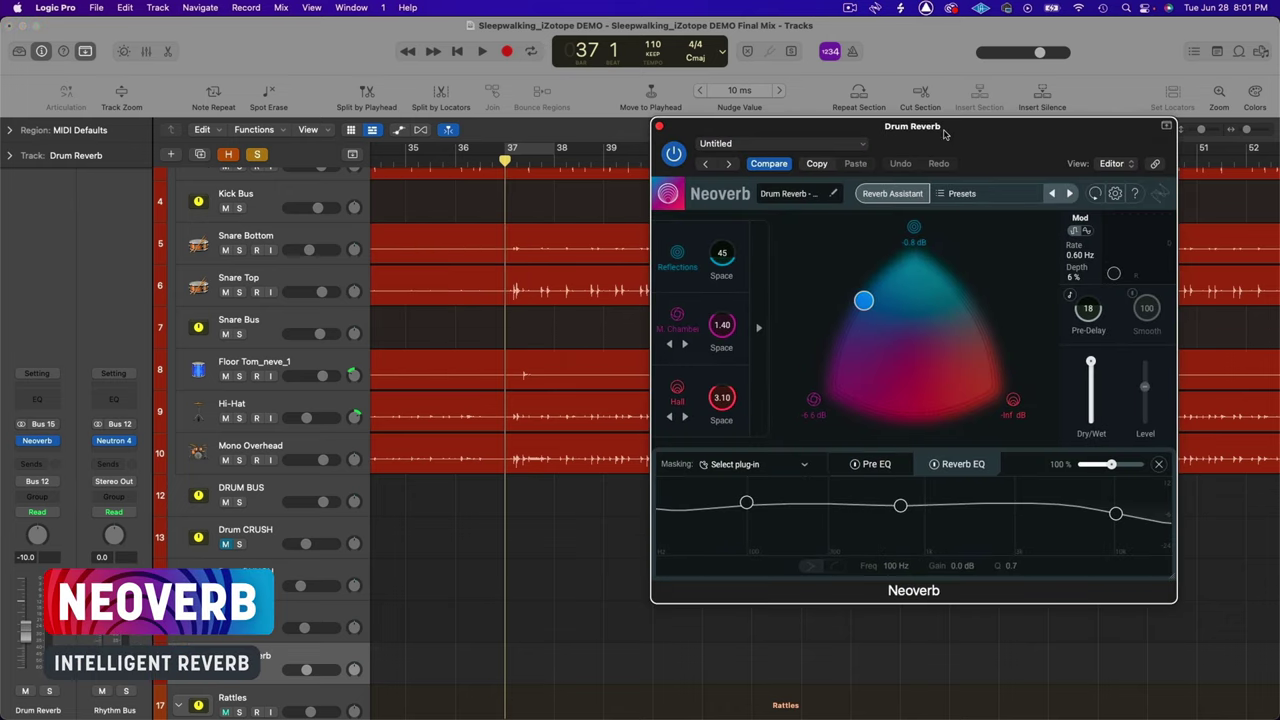
{"action": "left_click", "coordinate": [892, 194]}
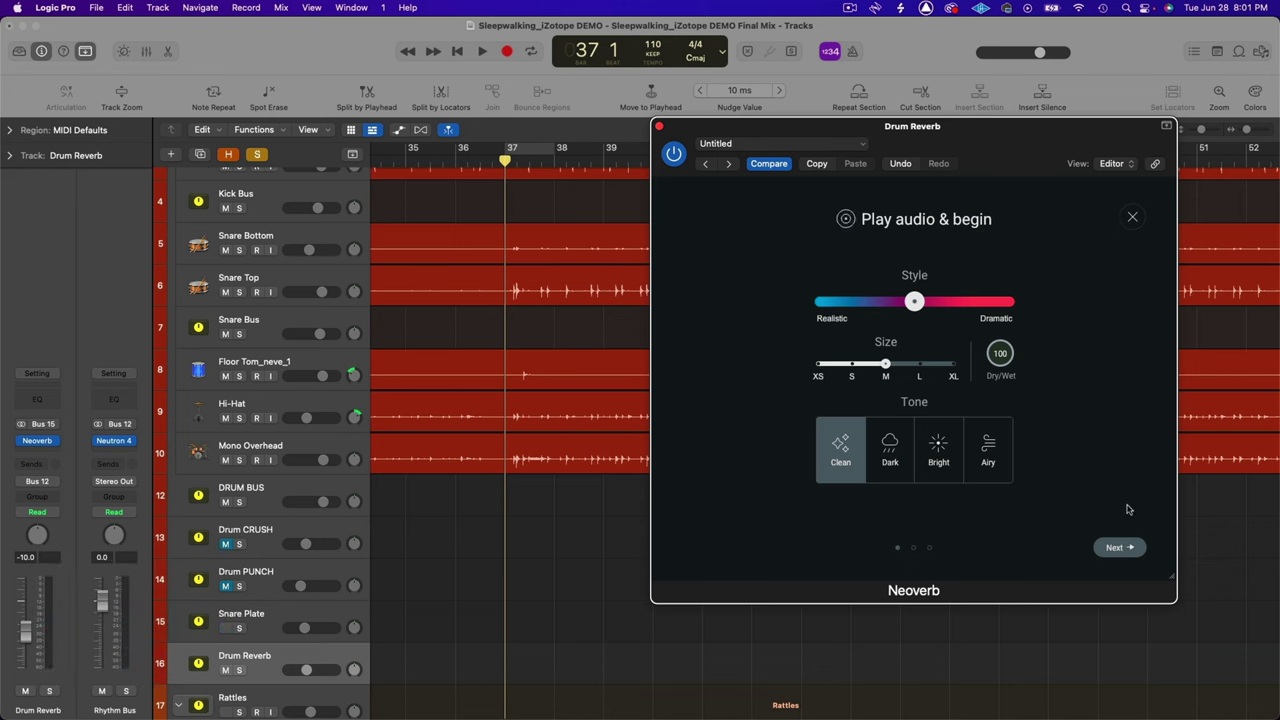
{"action": "left_click", "coordinate": [1132, 217]}
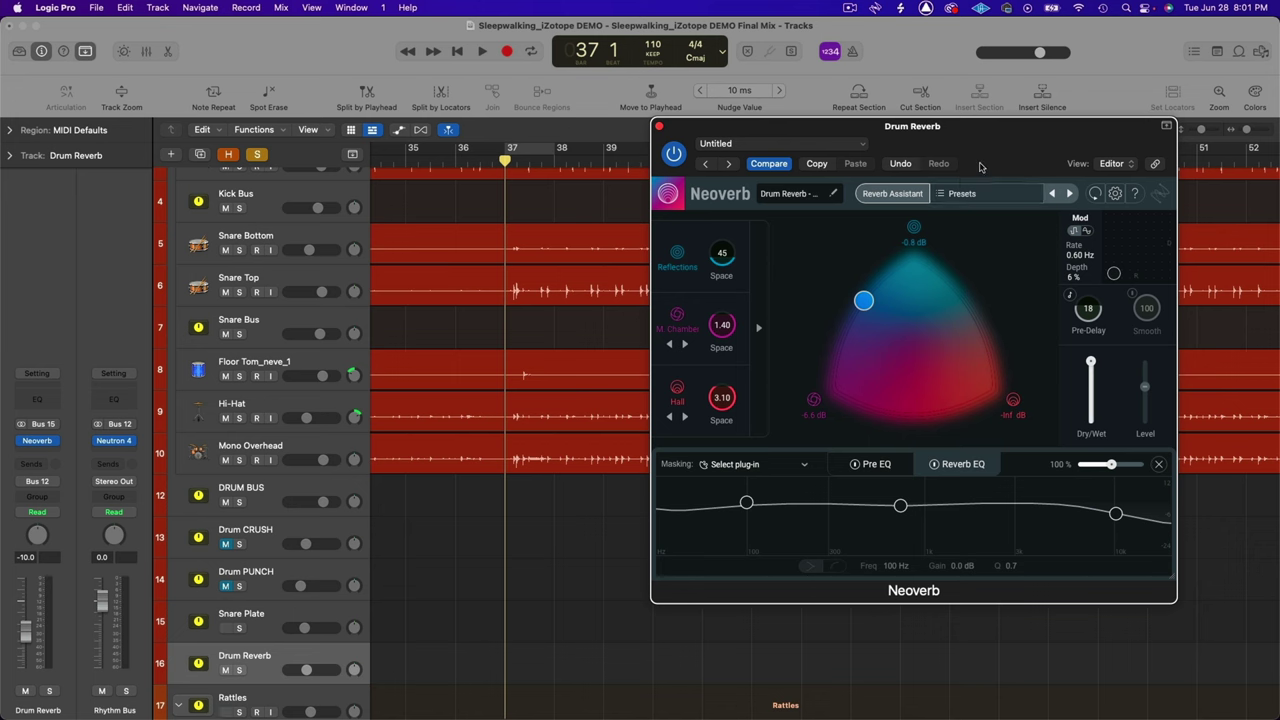
Inspect Neoverb's Pre EQ low-frequency filter and the Reverb EQ's high-frequency node, switching between both curves
{"action": "left_click", "coordinate": [884, 466]}
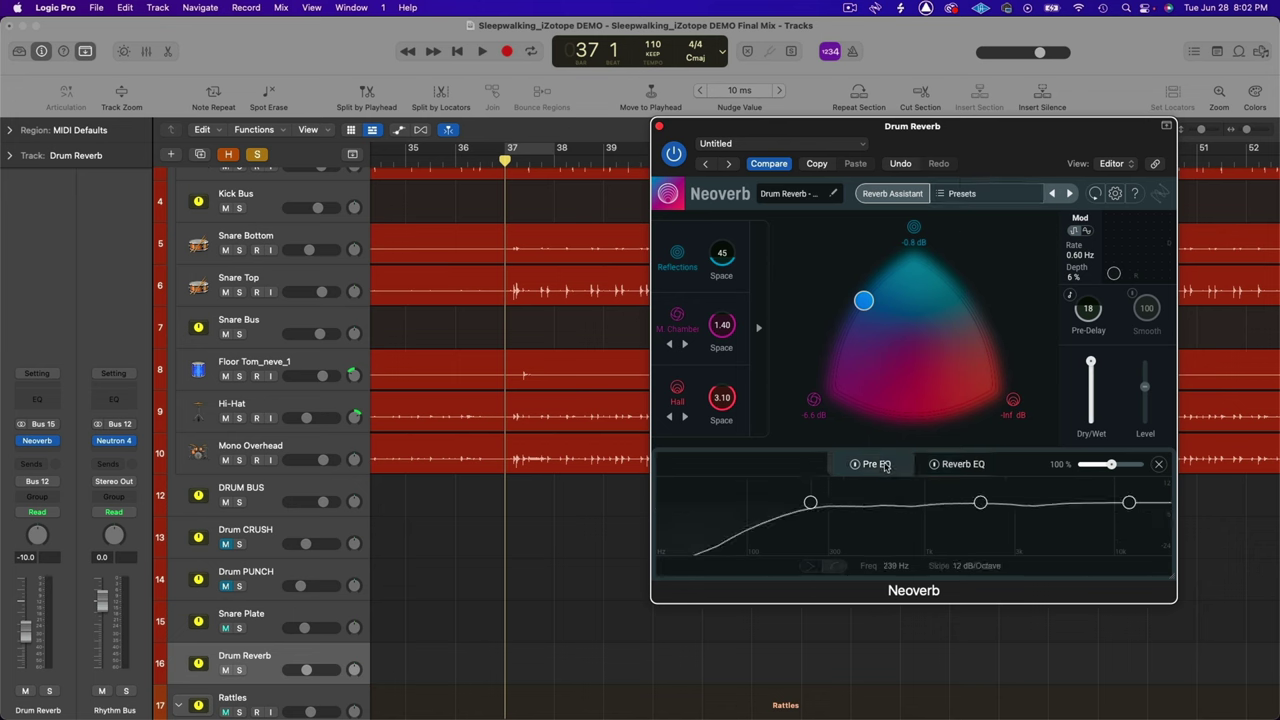
{"action": "left_click", "coordinate": [964, 465]}
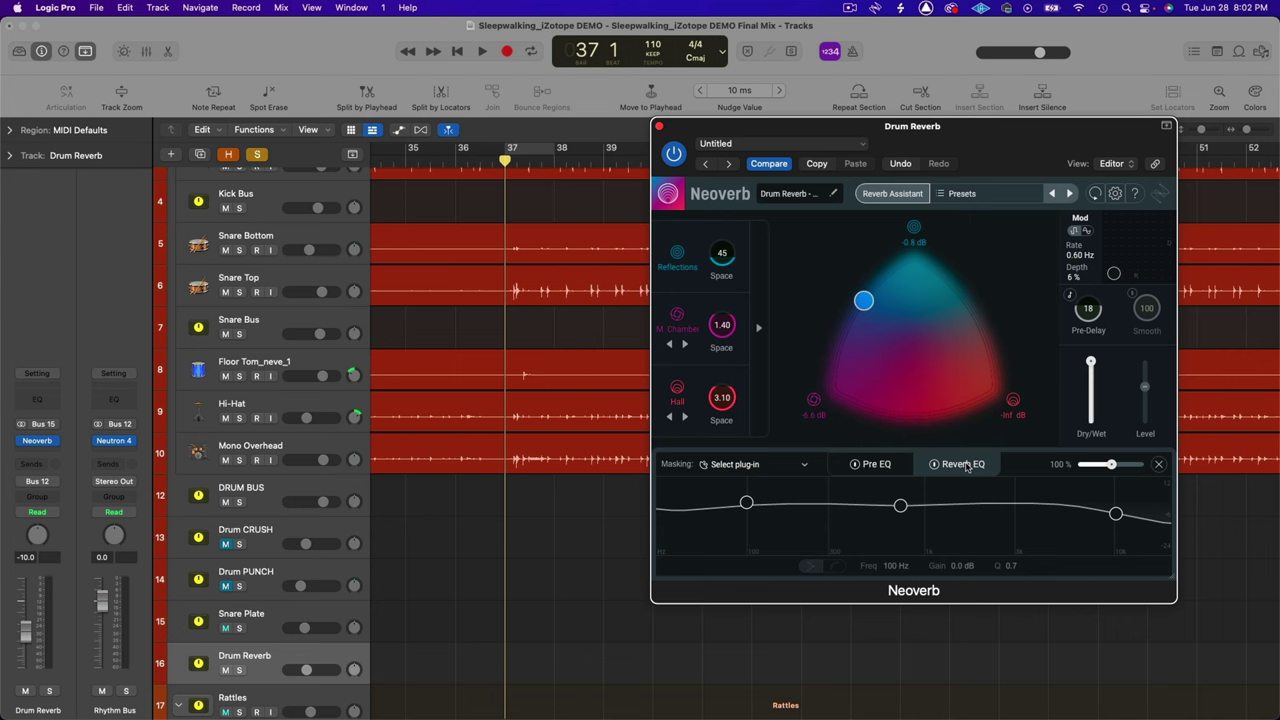
{"action": "left_click", "coordinate": [880, 465]}
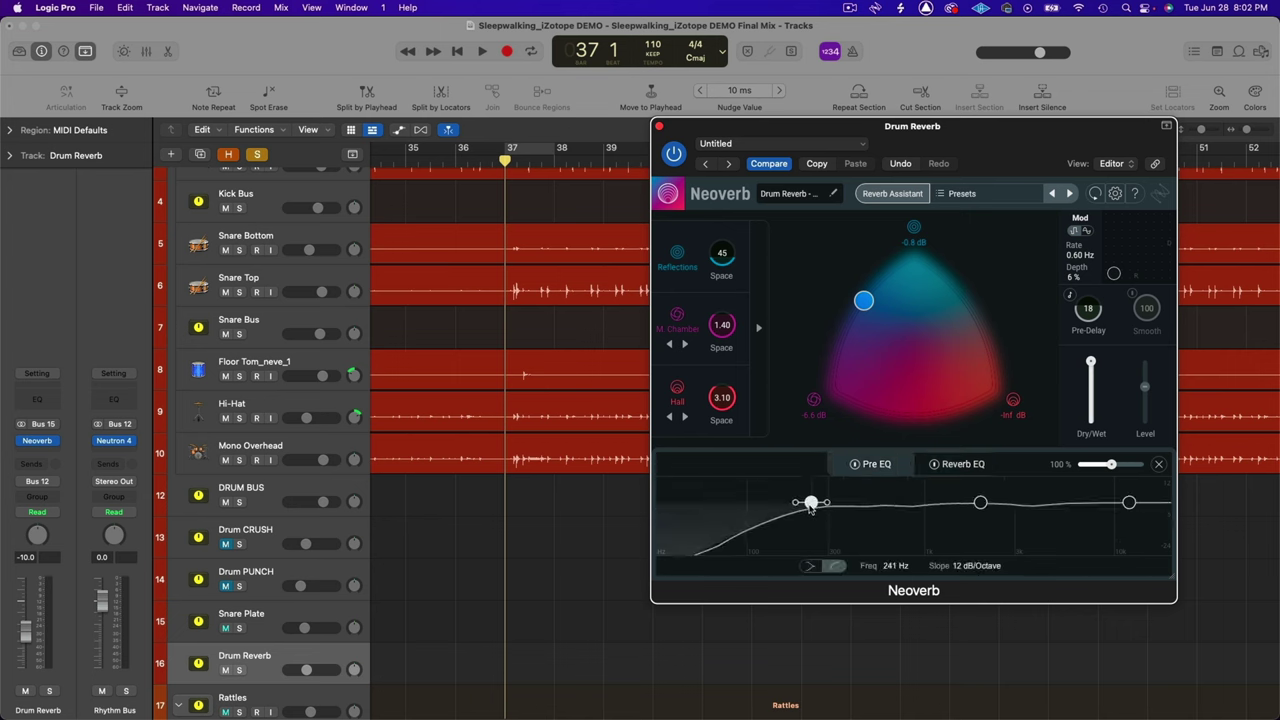
{"action": "left_click", "coordinate": [964, 468]}
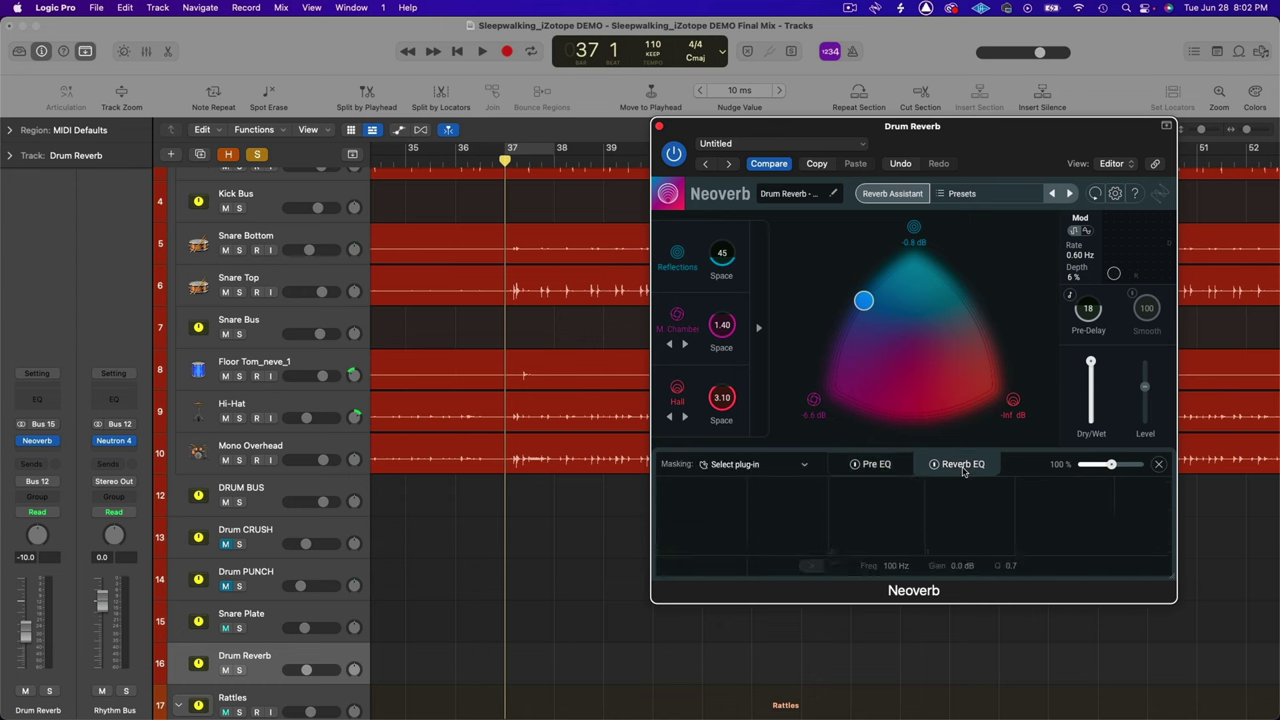
{"action": "left_click", "coordinate": [1116, 514]}
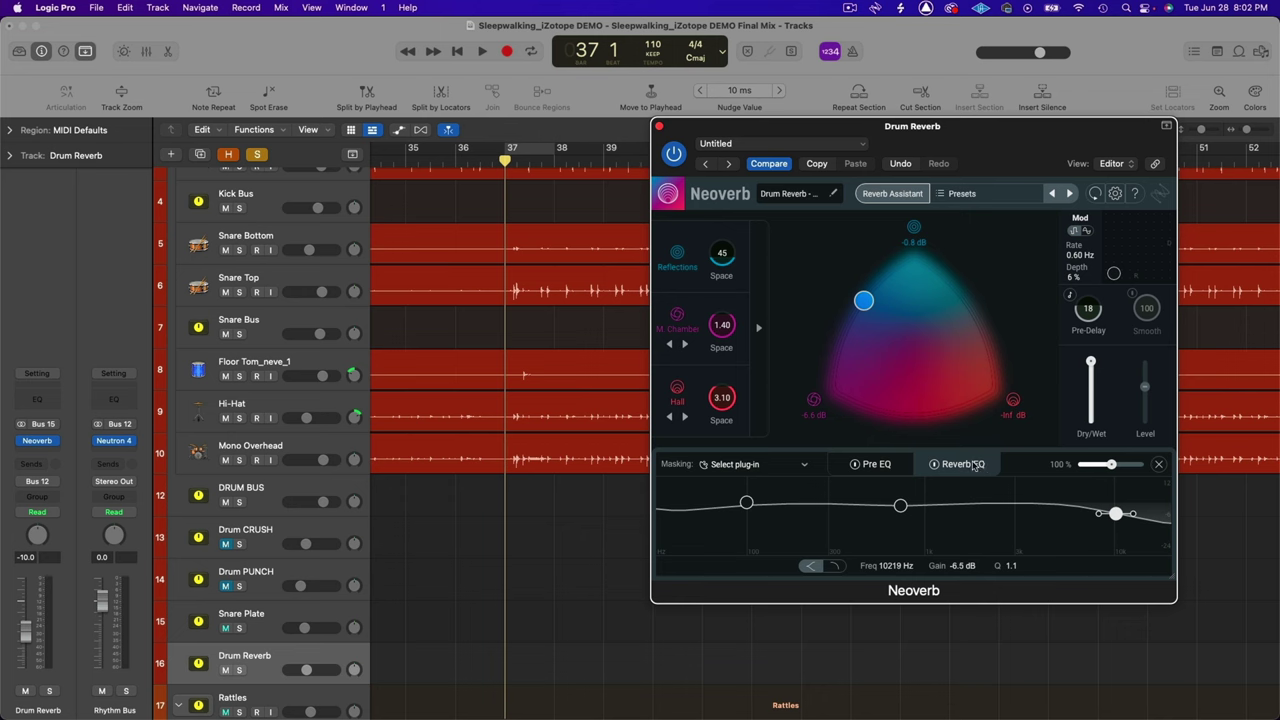
{"action": "left_click", "coordinate": [886, 465]}
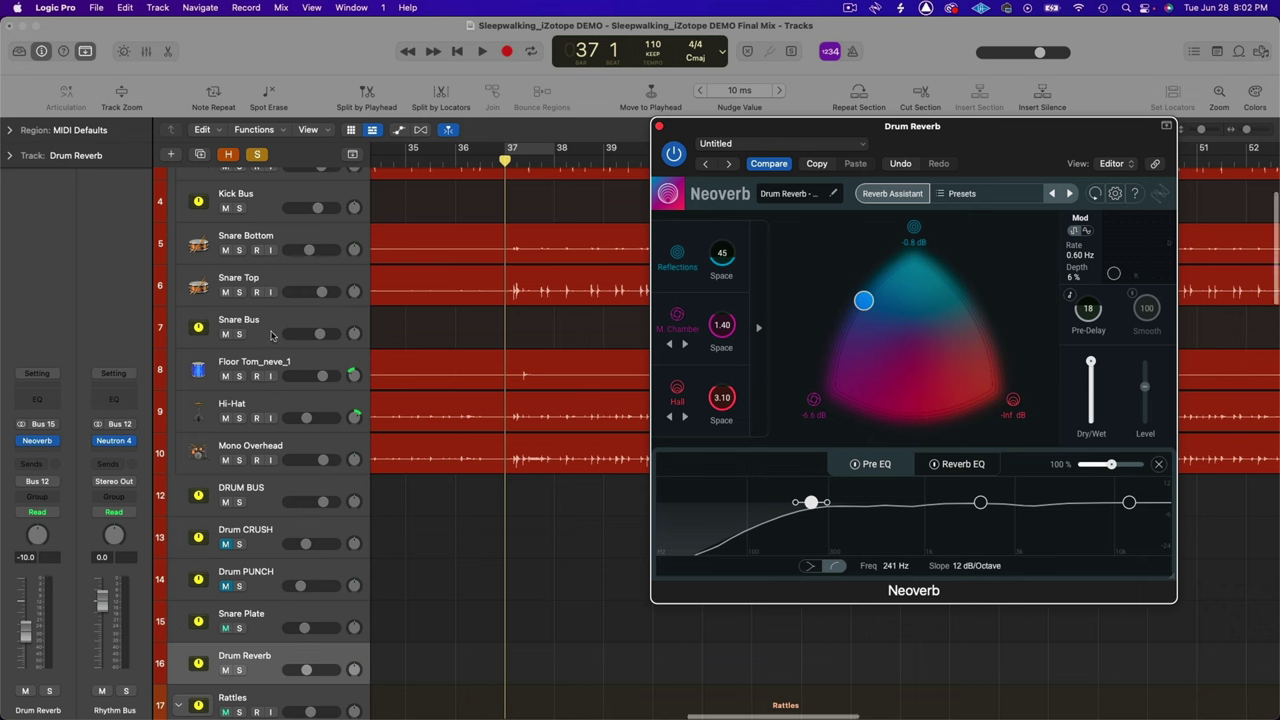
Play the drums from bar 37 with the Drum Reverb muted, unmute it during playback to compare, and stop
{"action": "left_click", "coordinate": [226, 670]}
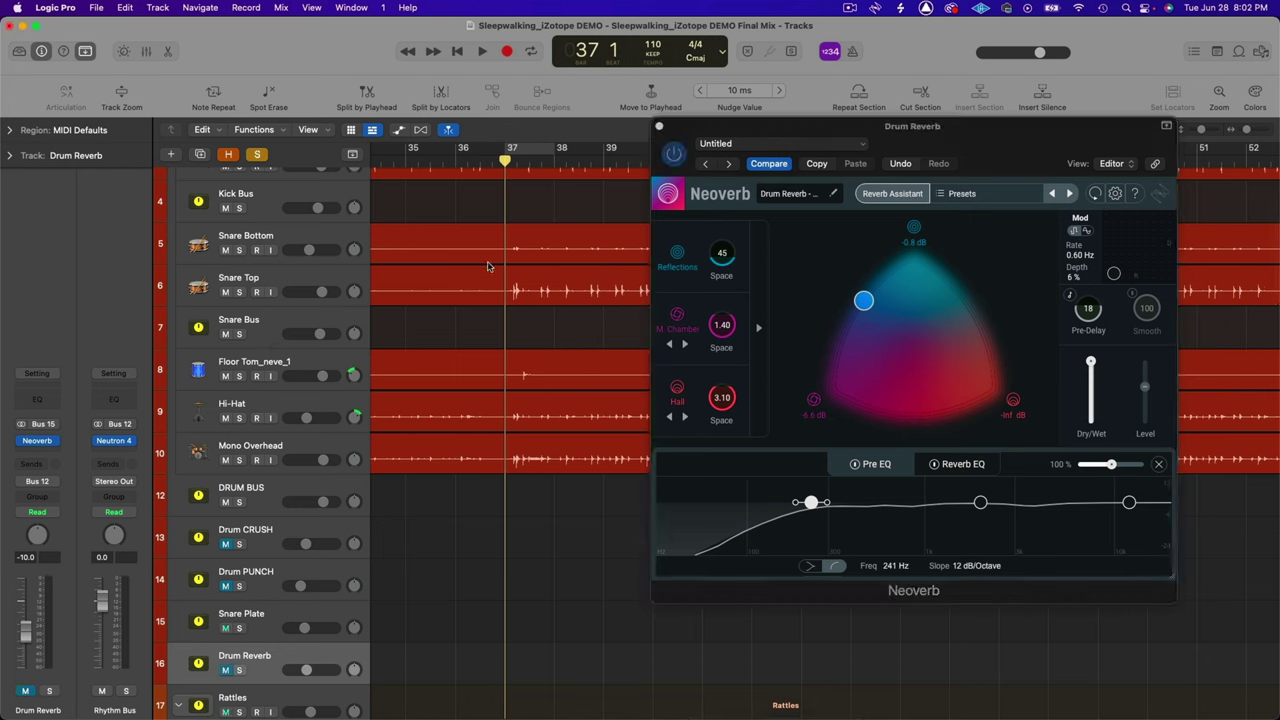
{"action": "key", "text": "space"}
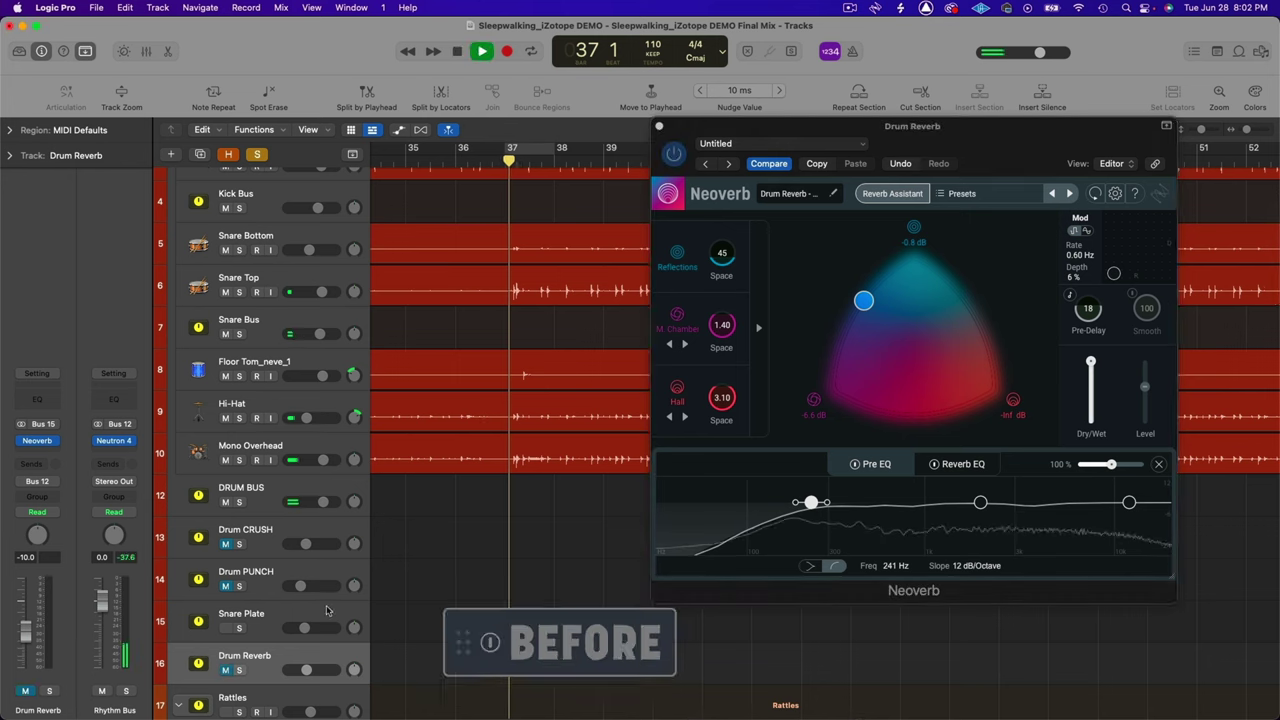
{"action": "left_click", "coordinate": [225, 670]}
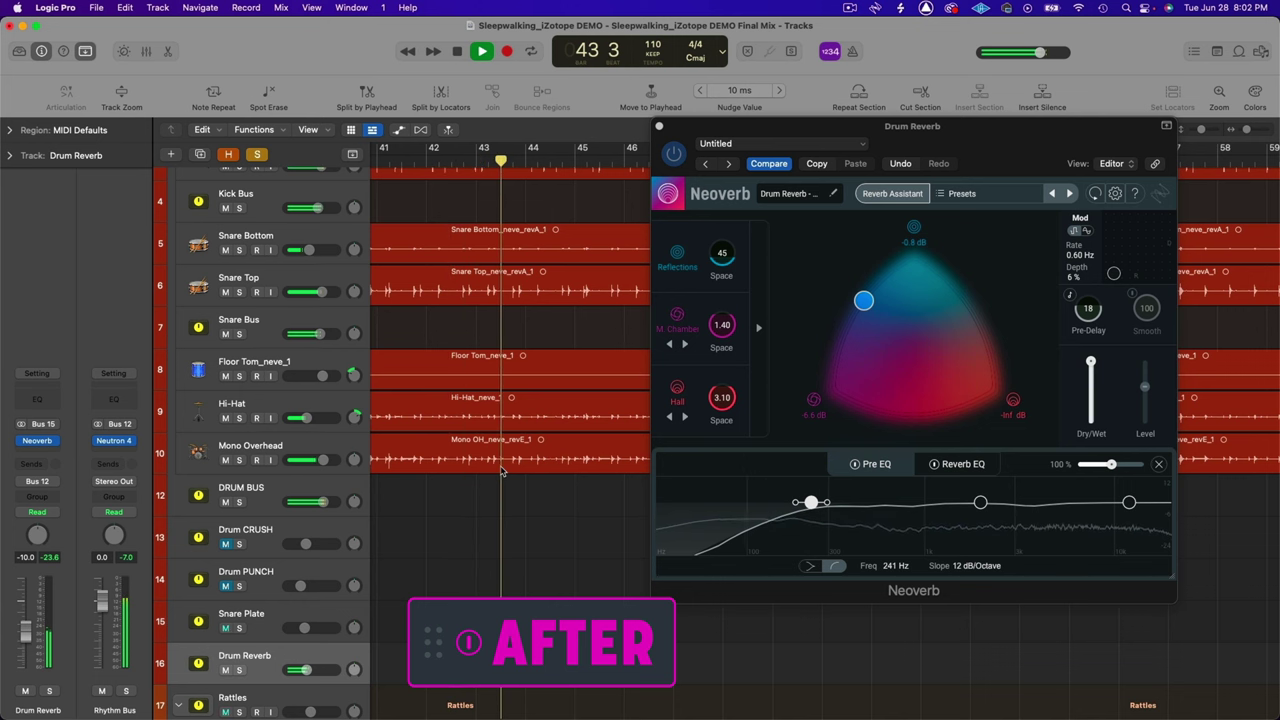
{"action": "key", "text": "space"}
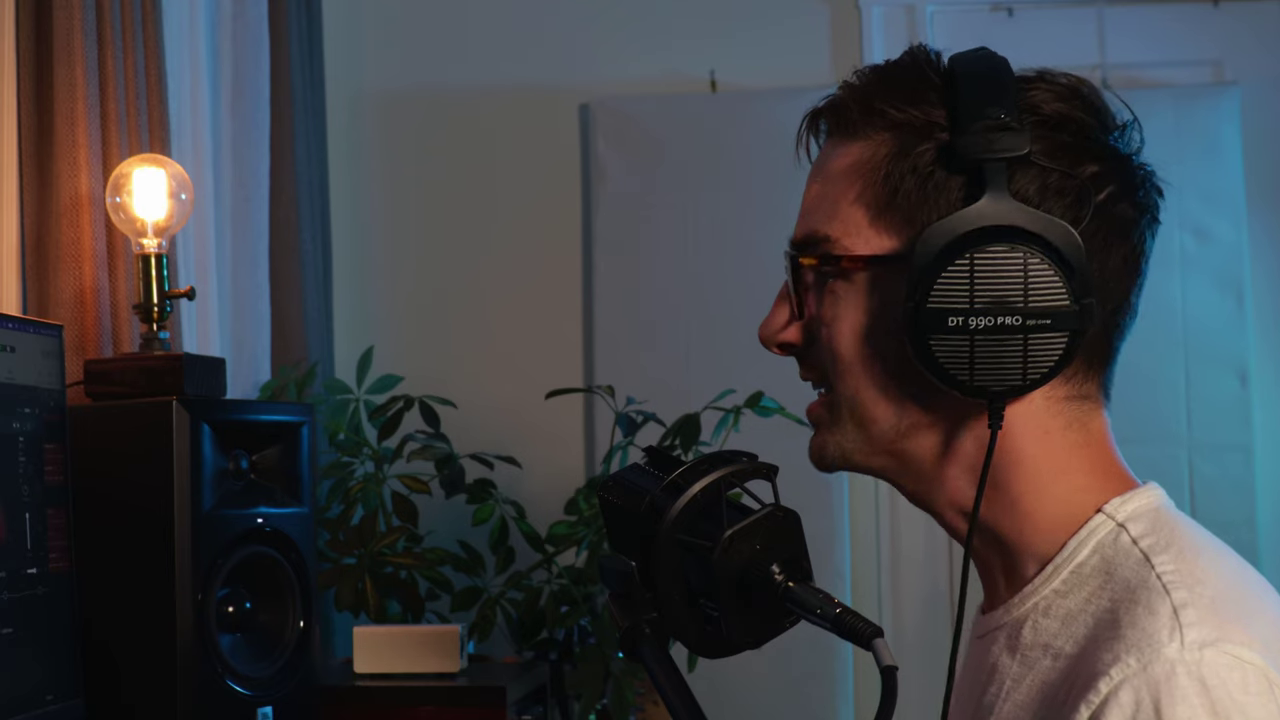
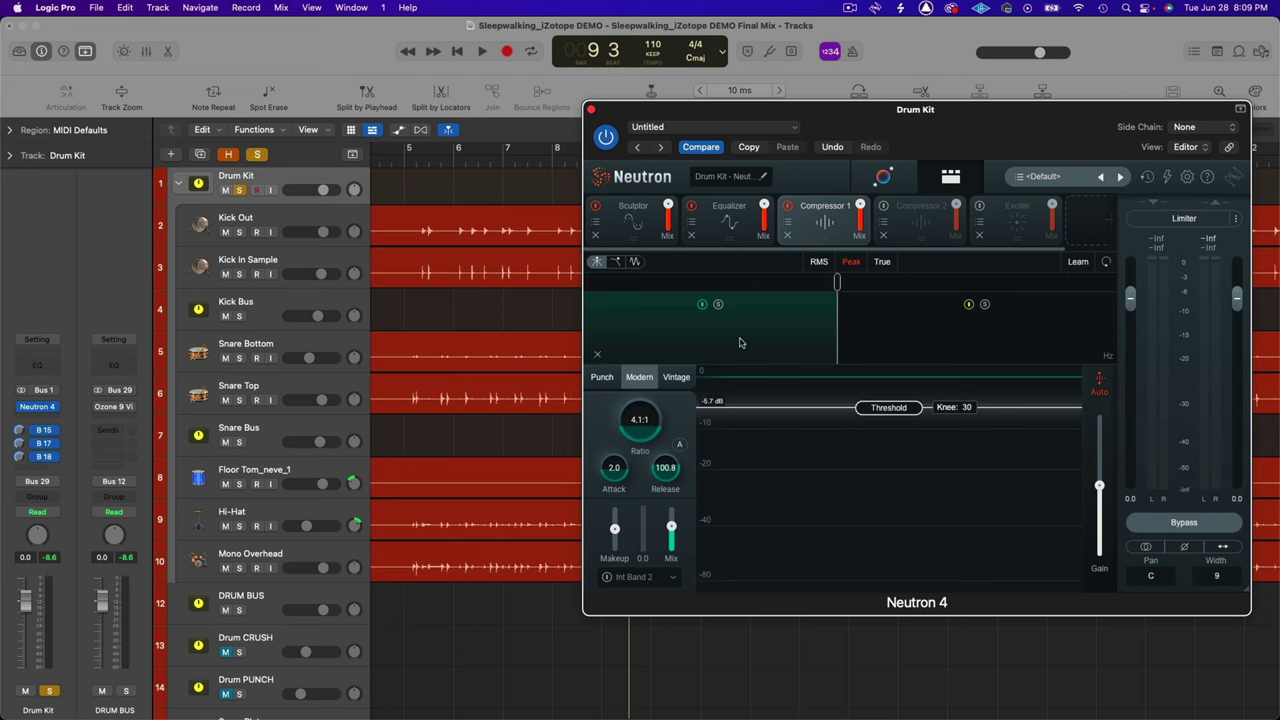
Examine the settings of the low and high bands in Compressor 1 on the Drum Kit
{"action": "left_click", "coordinate": [953, 337]}
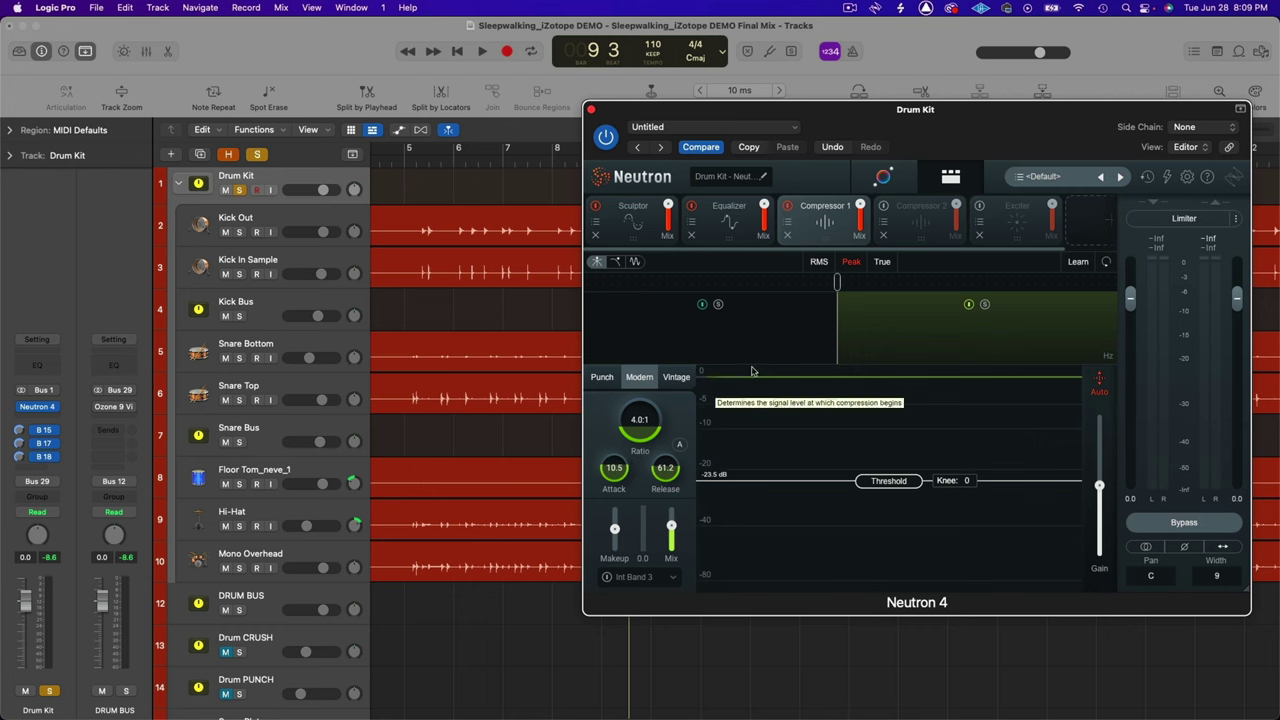
{"action": "left_click", "coordinate": [755, 328]}
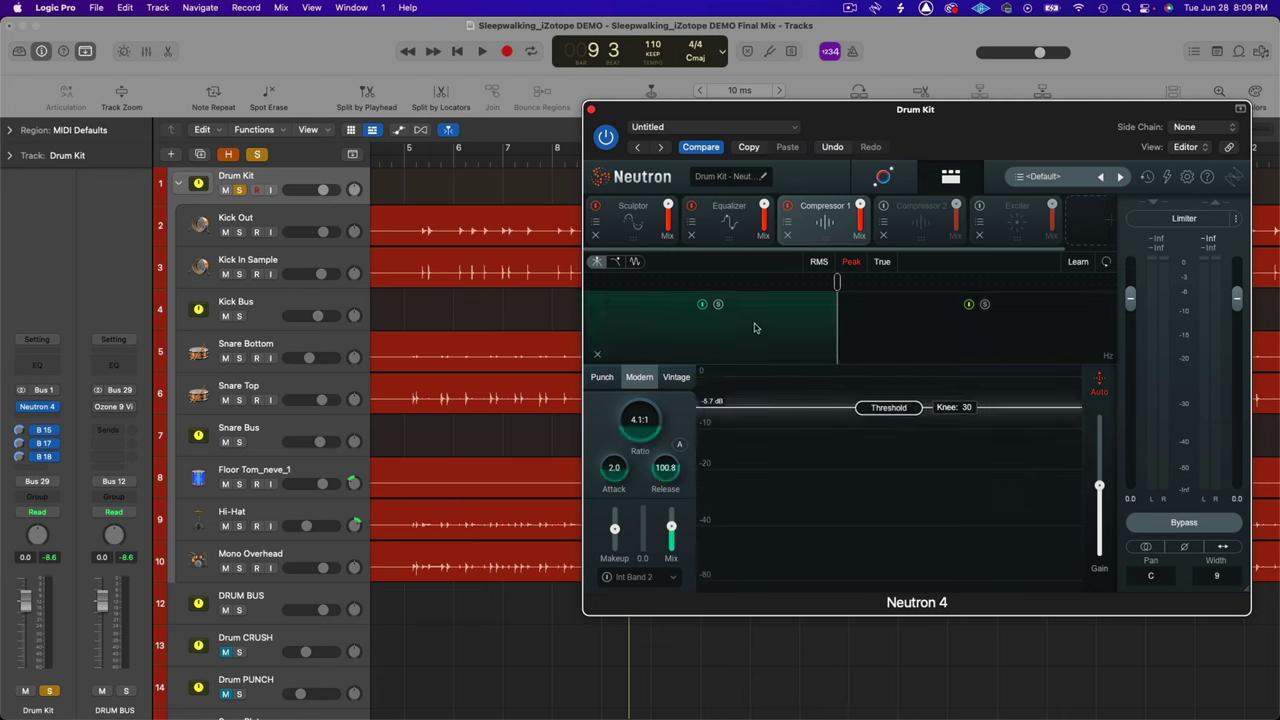
{"action": "left_click", "coordinate": [835, 148]}
{"action": "left_click", "coordinate": [885, 324]}
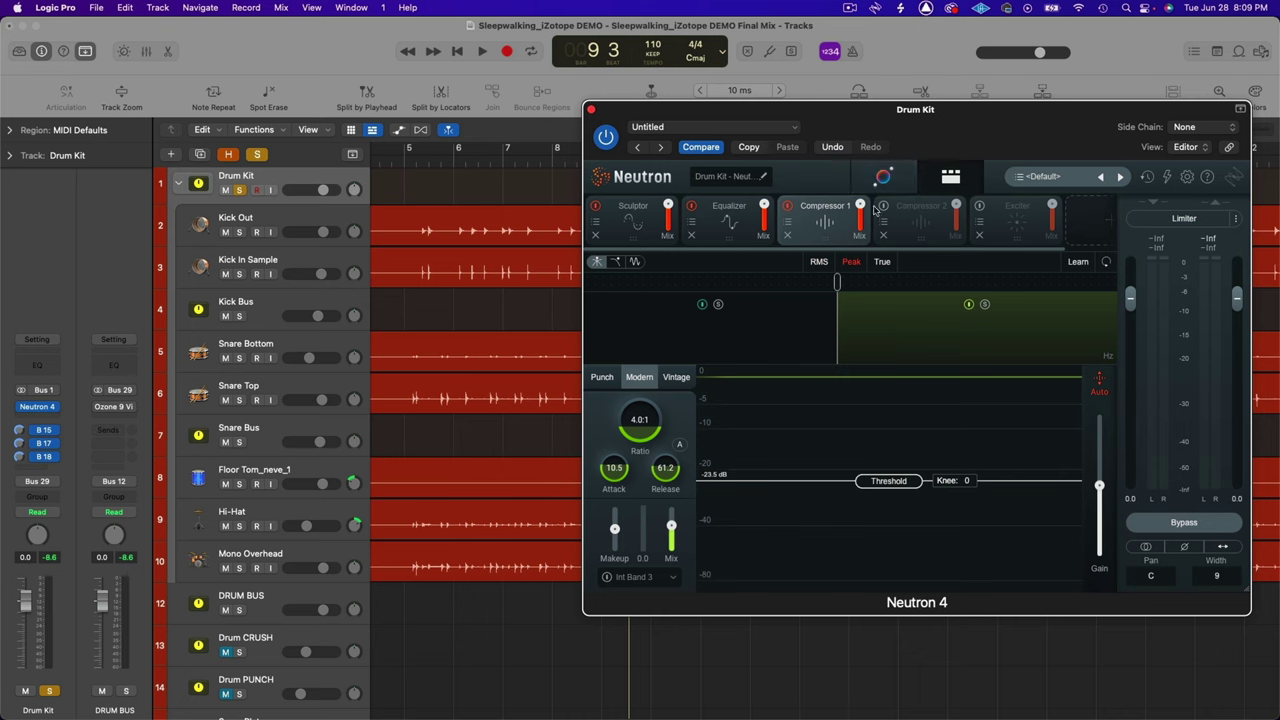
Examine Compressor 2's Punch settings across its three bands and the Punch control in the Drum Kit's assistant view
{"action": "left_click", "coordinate": [902, 222]}
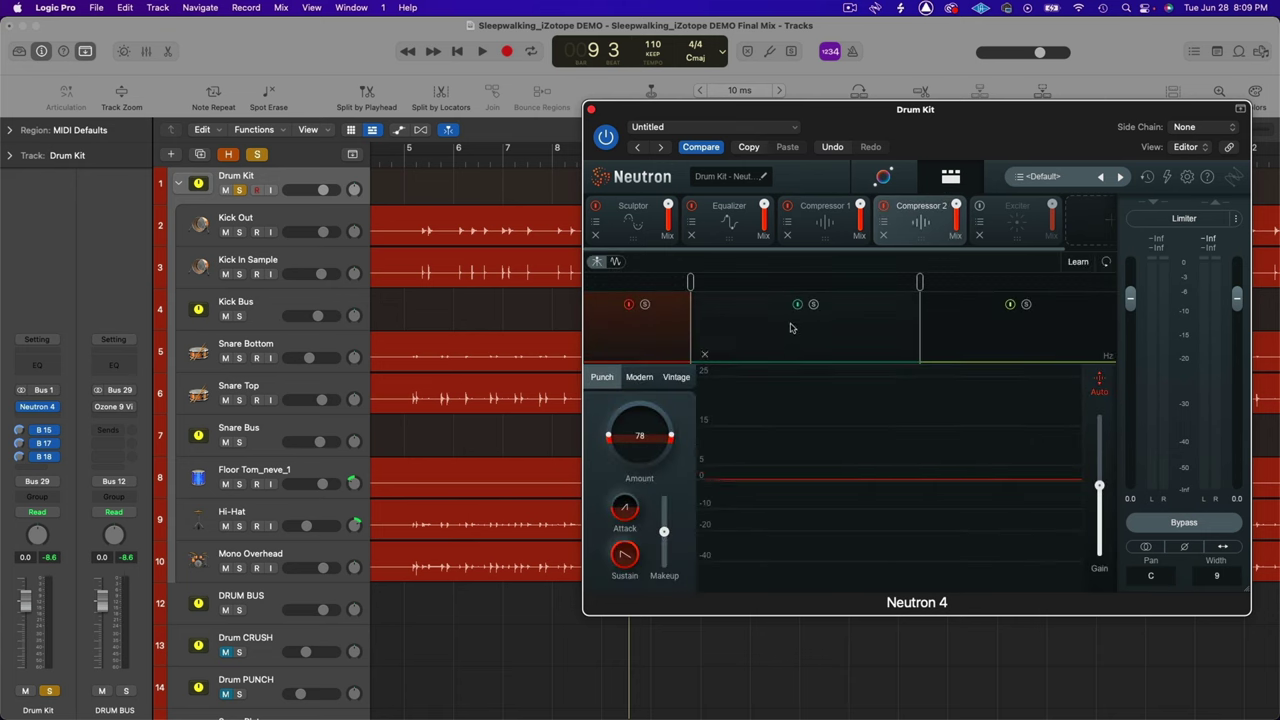
{"action": "left_click", "coordinate": [883, 177]}
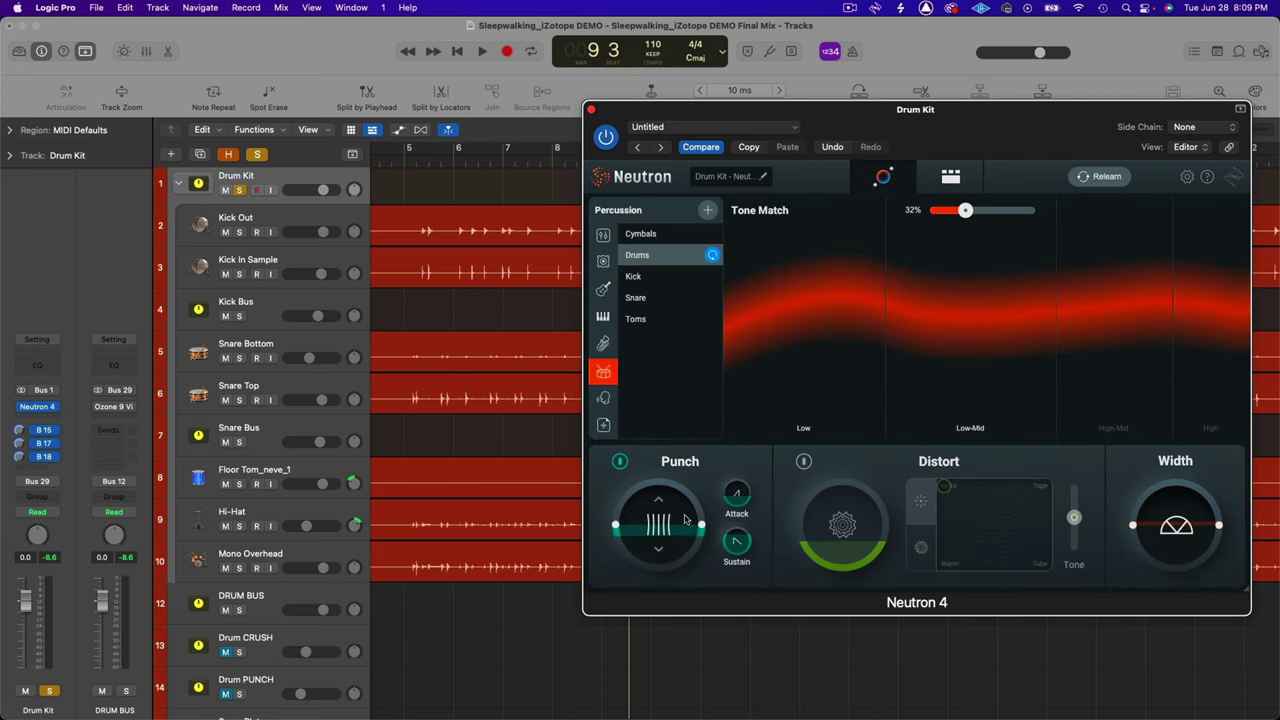
{"action": "left_click", "coordinate": [951, 182]}
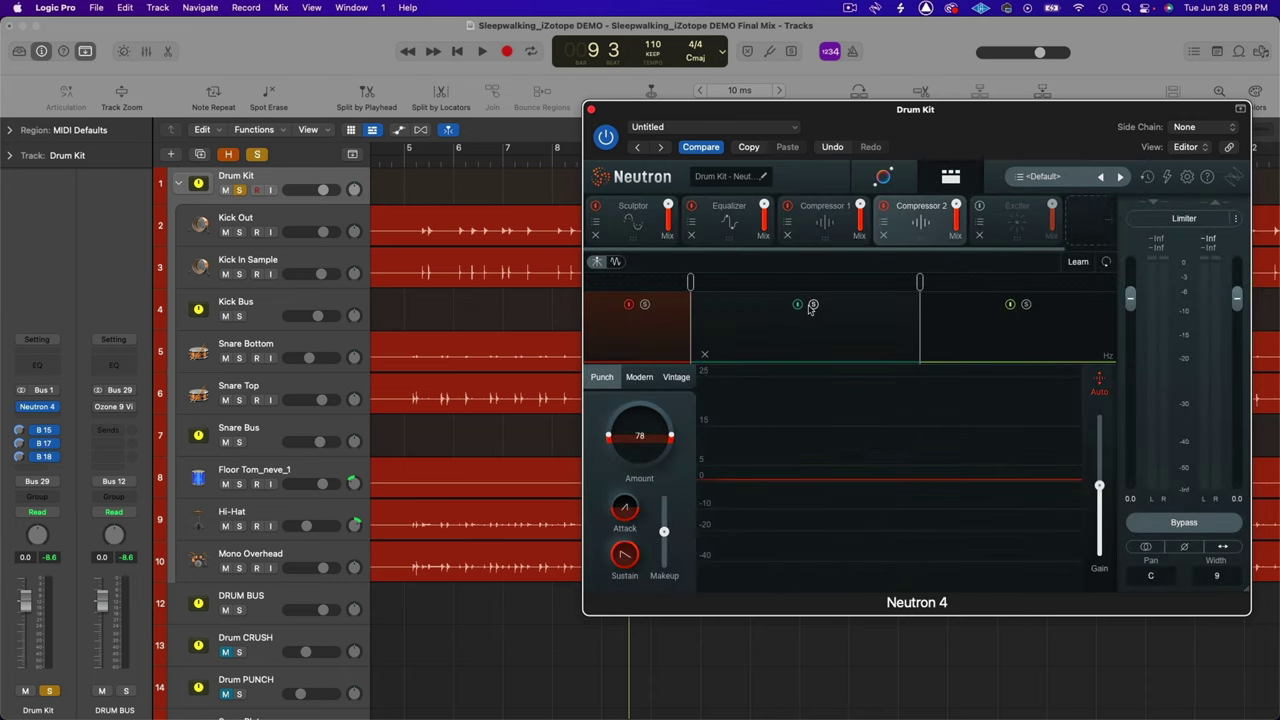
{"action": "left_click", "coordinate": [1002, 340]}
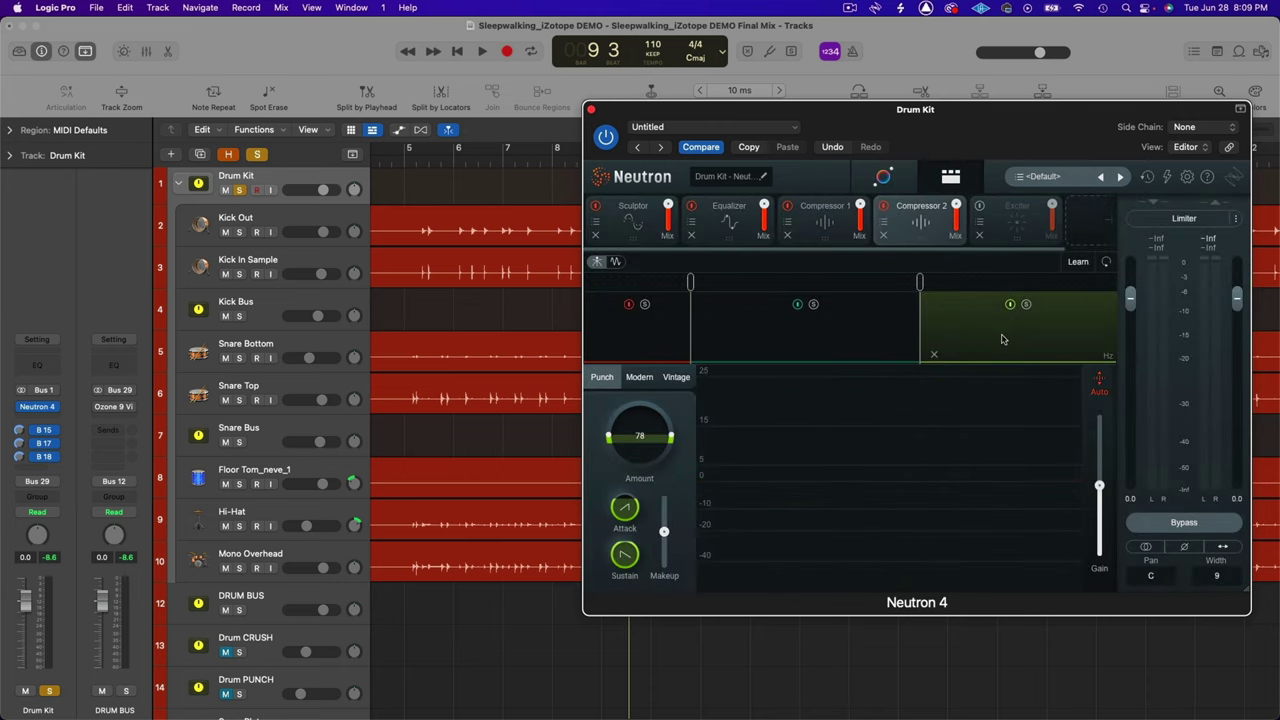
{"action": "left_click", "coordinate": [879, 334]}
{"action": "left_click", "coordinate": [640, 330]}
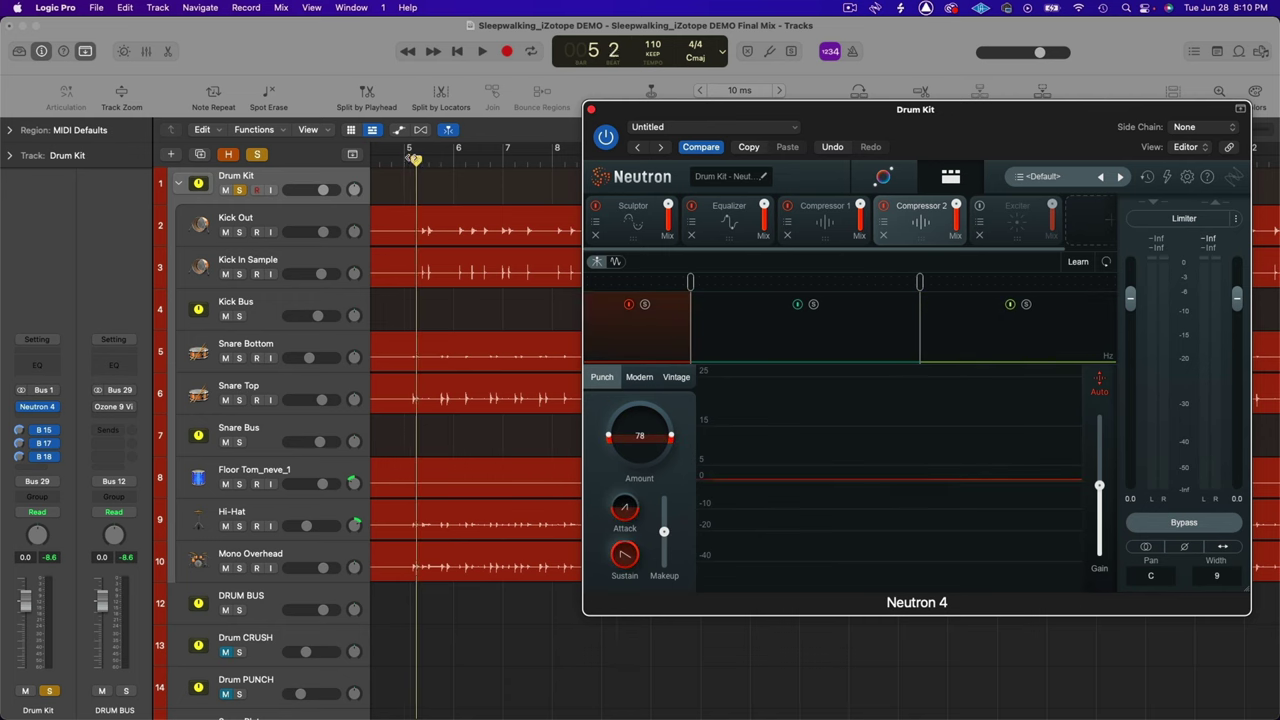
Play the Drum Kit from bar 5 with both compressors disabled, enable Compressor 1 and Compressor 2 in turn during playback, and stop
{"action": "left_click", "coordinate": [818, 214]}
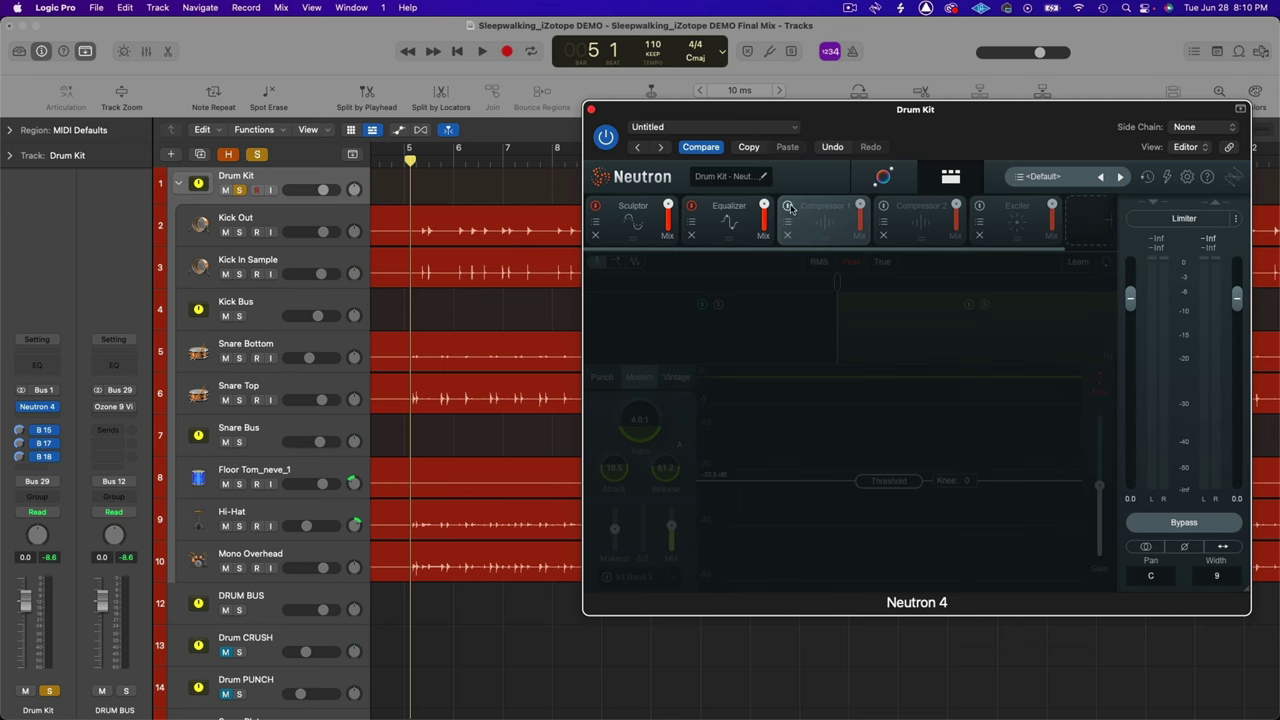
{"action": "key", "text": "space"}
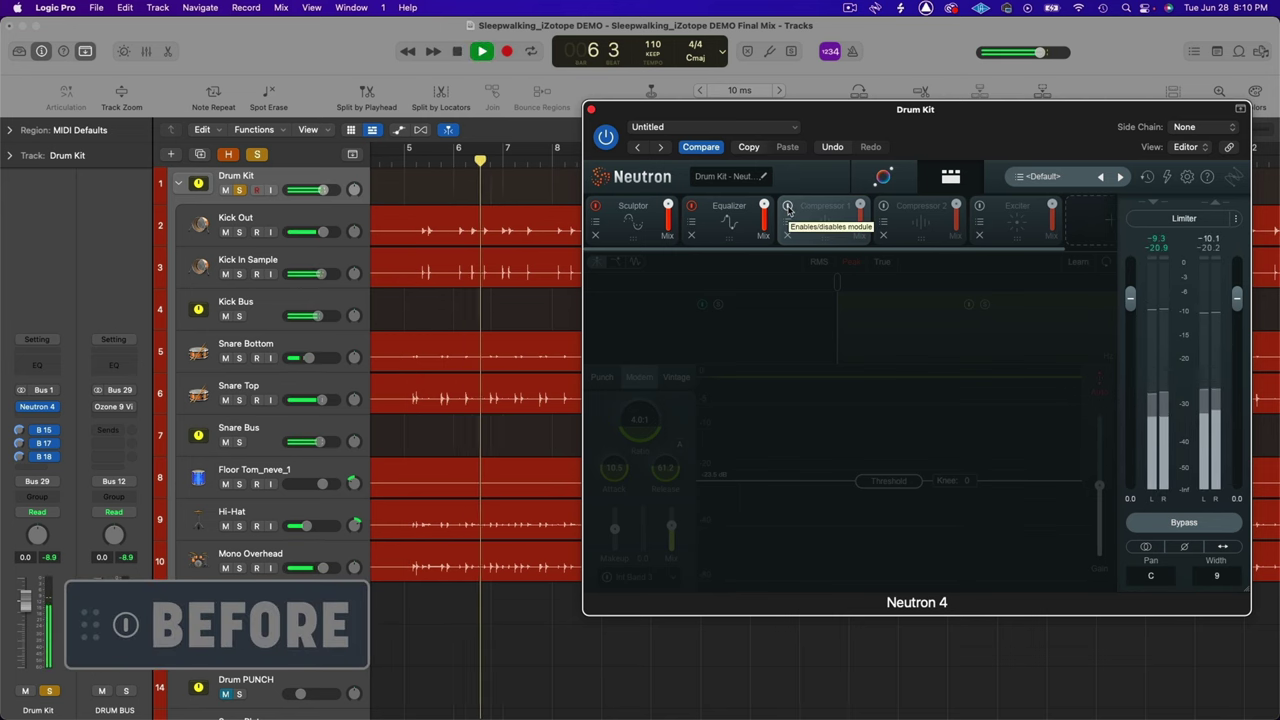
{"action": "left_click", "coordinate": [787, 207]}
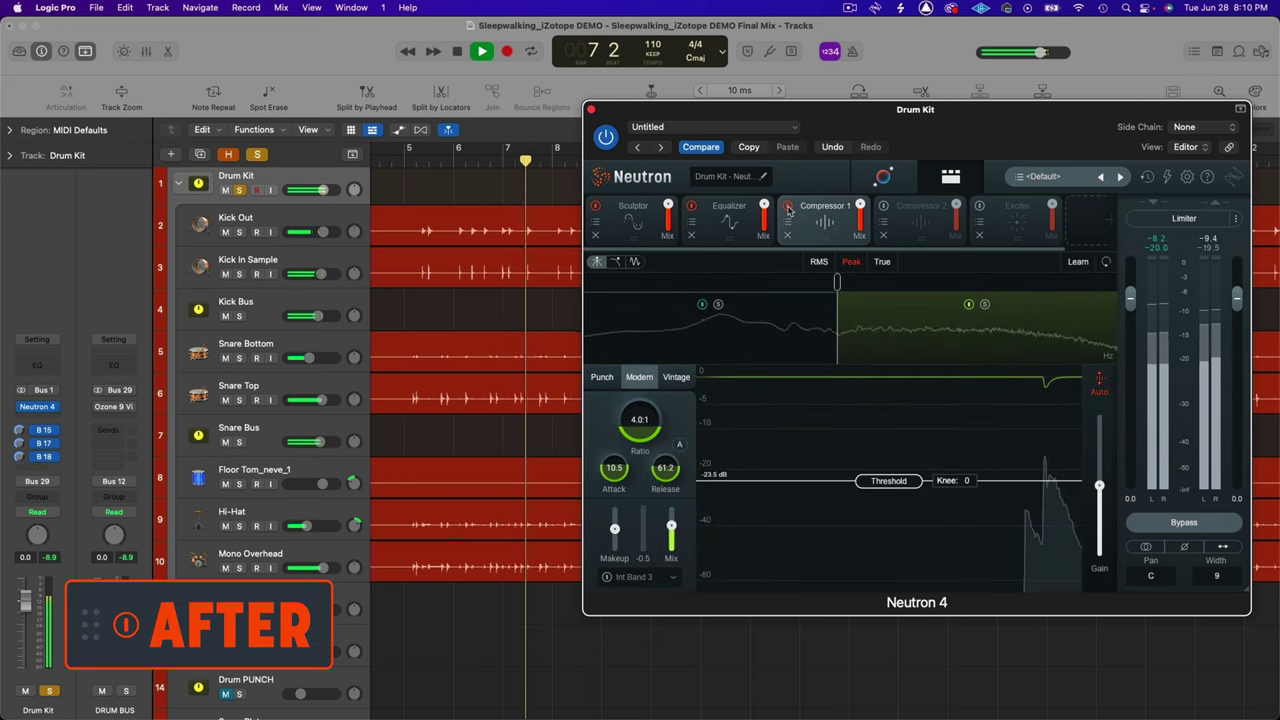
{"action": "left_click", "coordinate": [885, 207]}
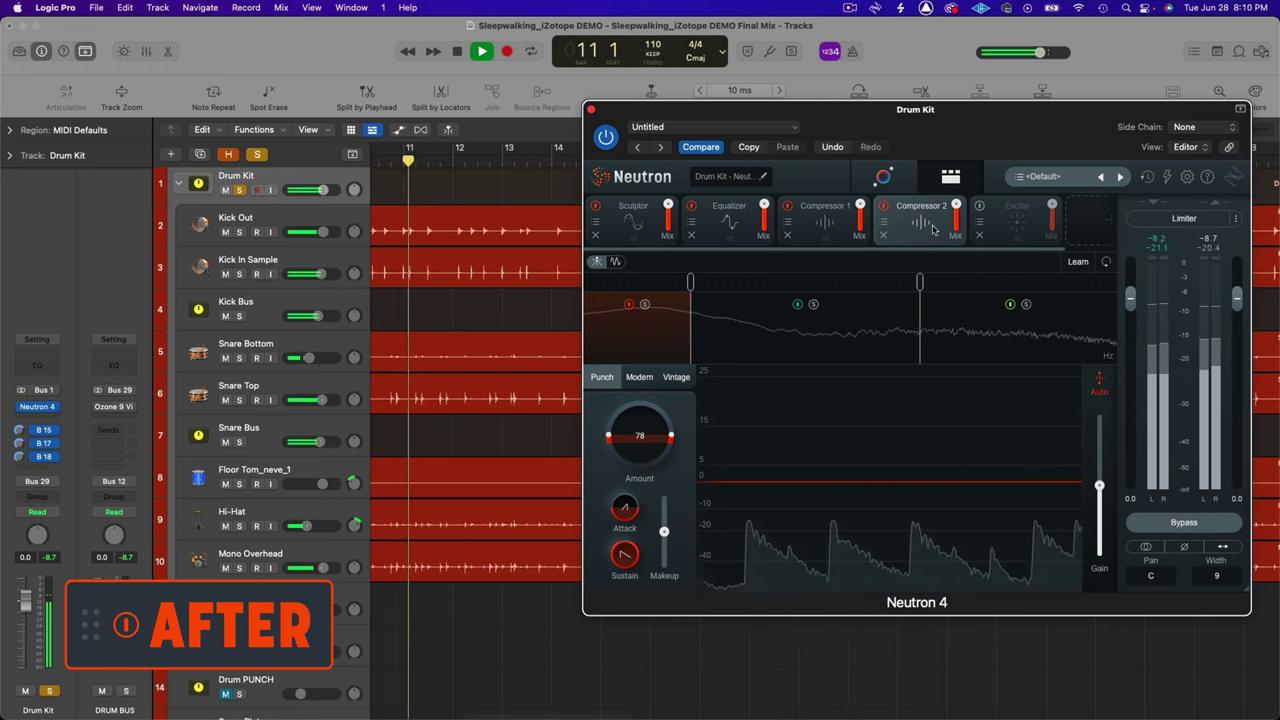
{"action": "key", "text": "space"}
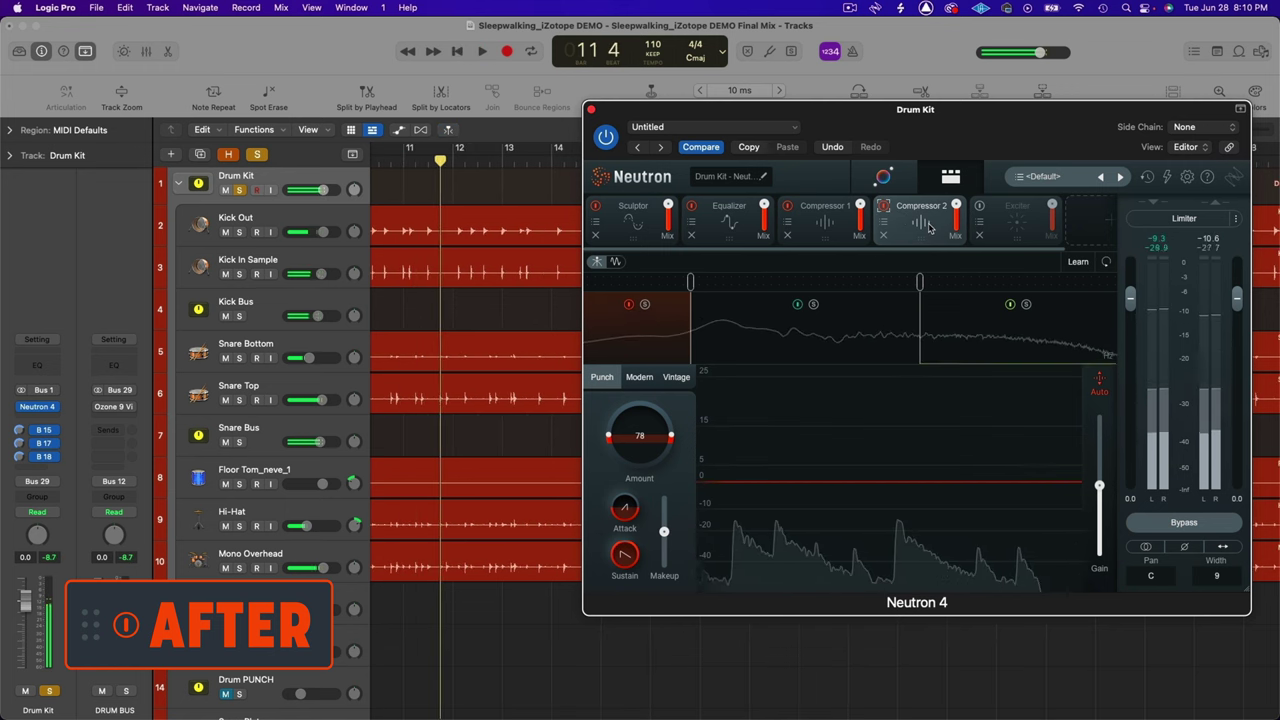
Enable the Drum Kit's Exciter and examine the settings of its low and high bands, switching between them
{"action": "left_click", "coordinate": [997, 219]}
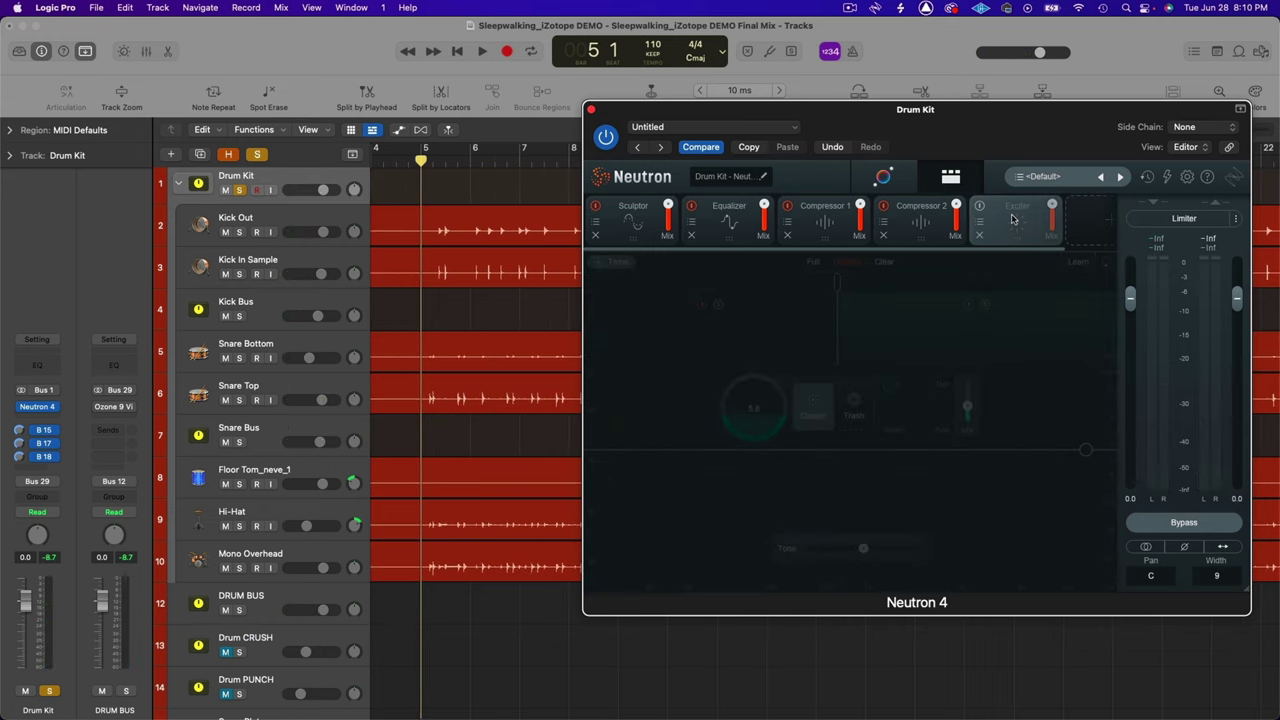
{"action": "left_click", "coordinate": [980, 207]}
{"action": "left_click", "coordinate": [790, 332]}
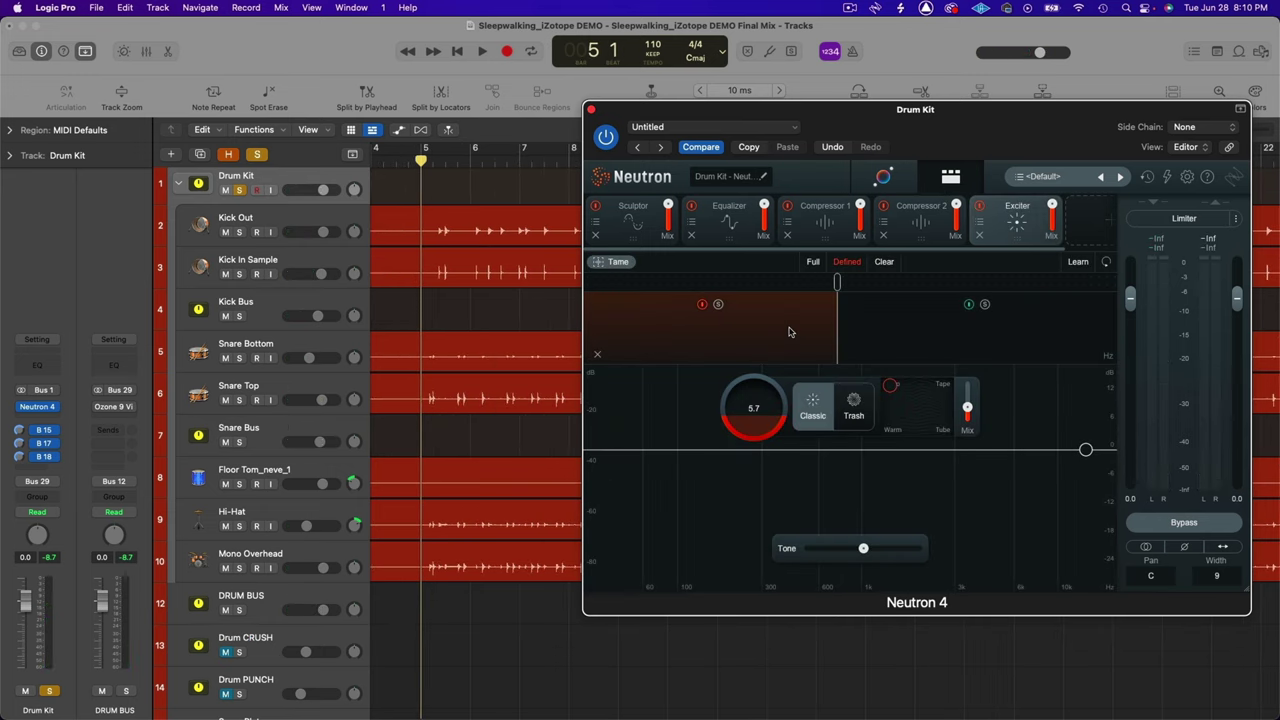
{"action": "left_click", "coordinate": [888, 329]}
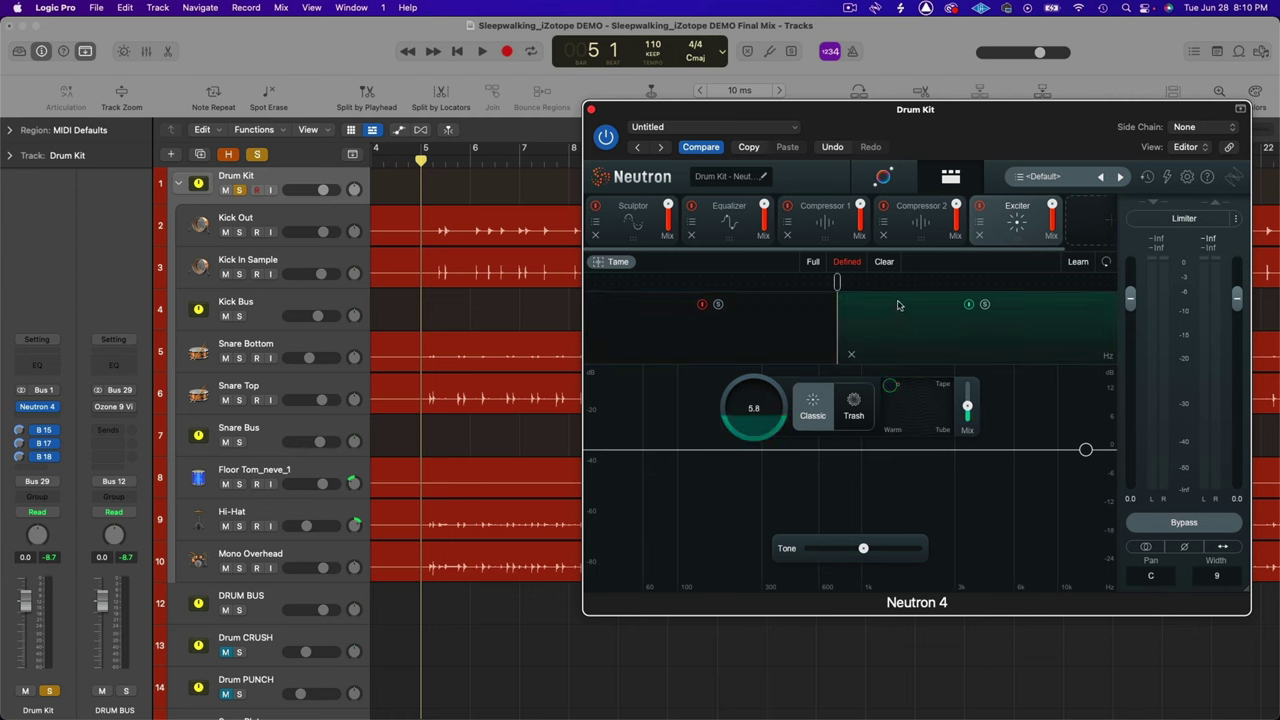
{"action": "left_click", "coordinate": [797, 318]}
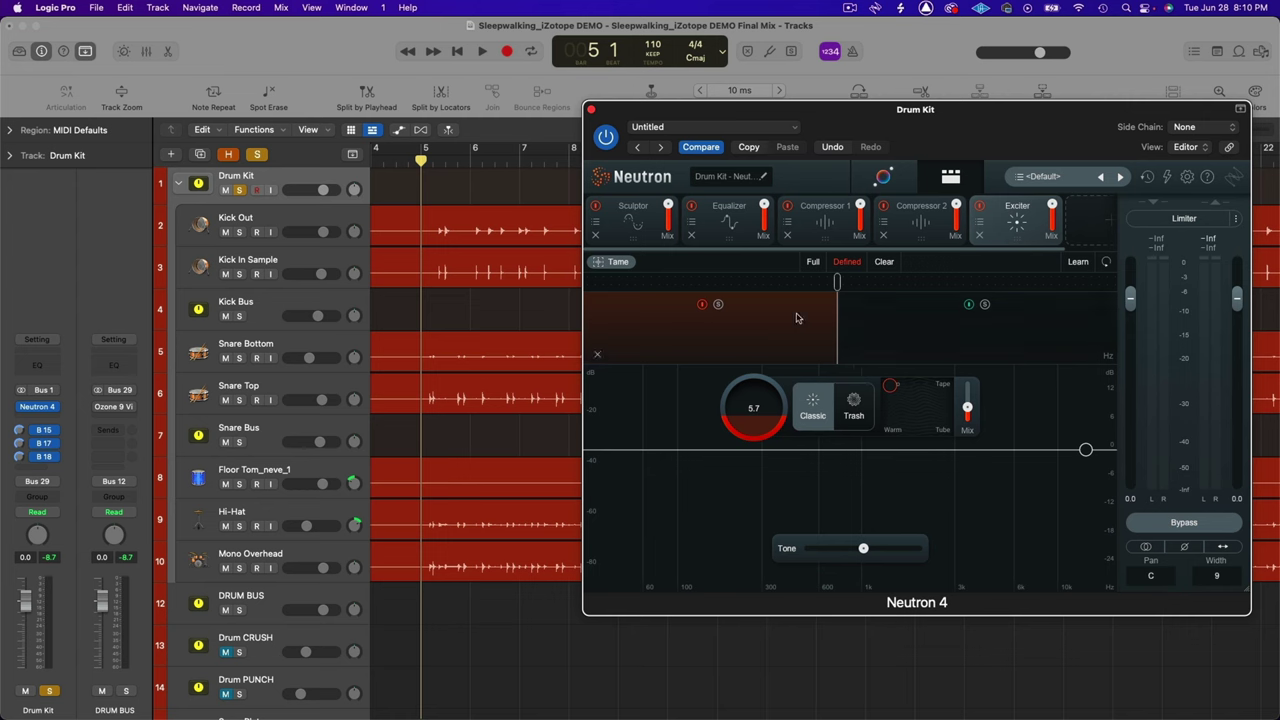
{"action": "left_click", "coordinate": [901, 327]}
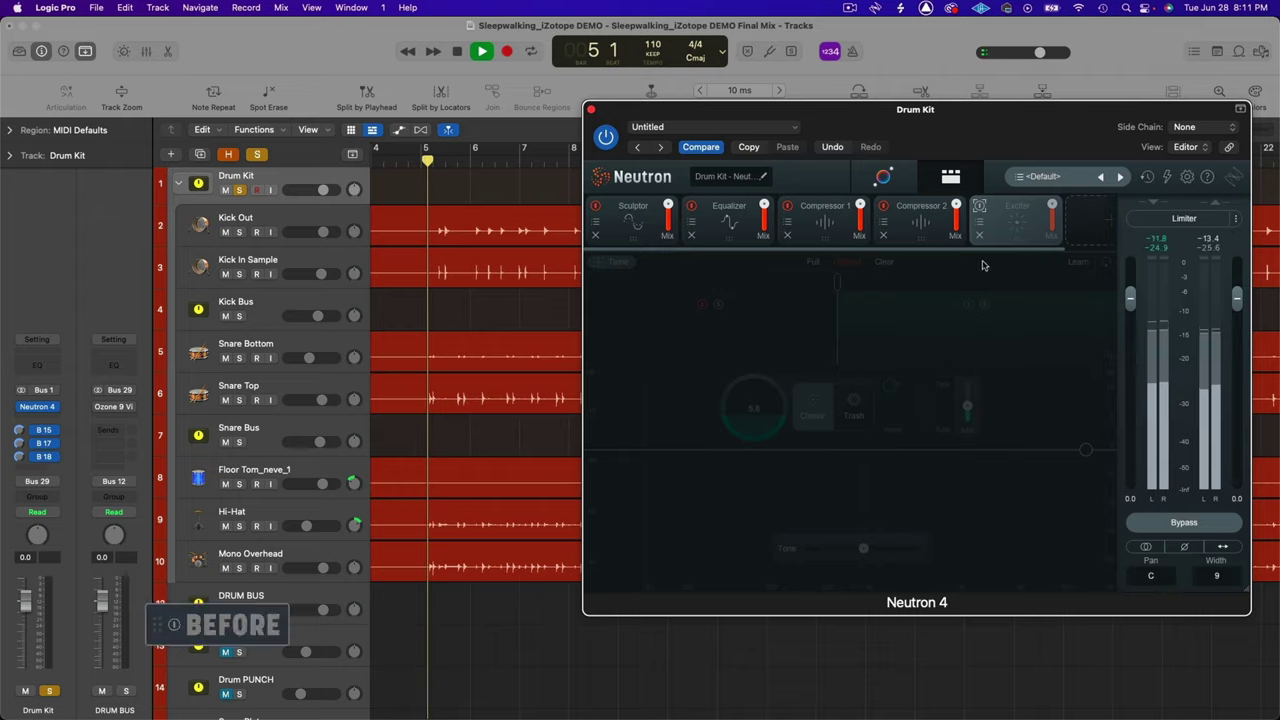
Compare the Drum Kit during playback with the Exciter off and on, and with the whole Neutron chain bypassed and active
{"action": "left_click", "coordinate": [981, 206]}
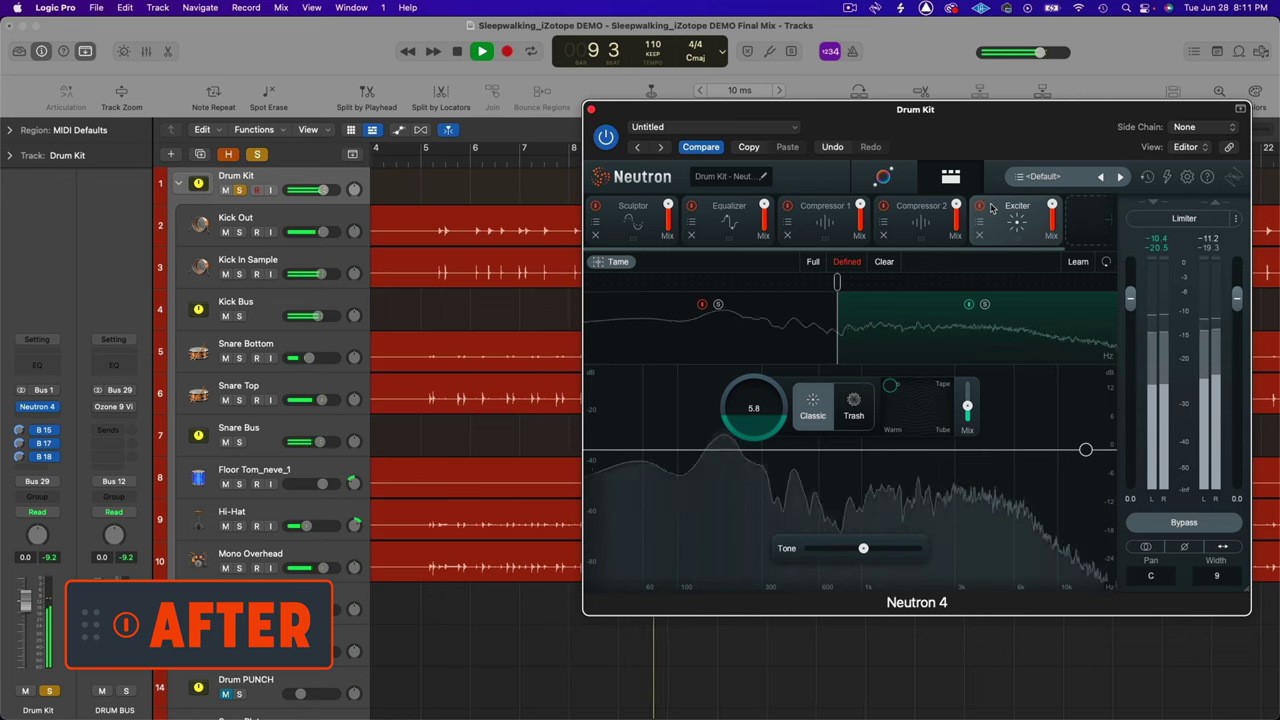
{"action": "key", "text": "space"}
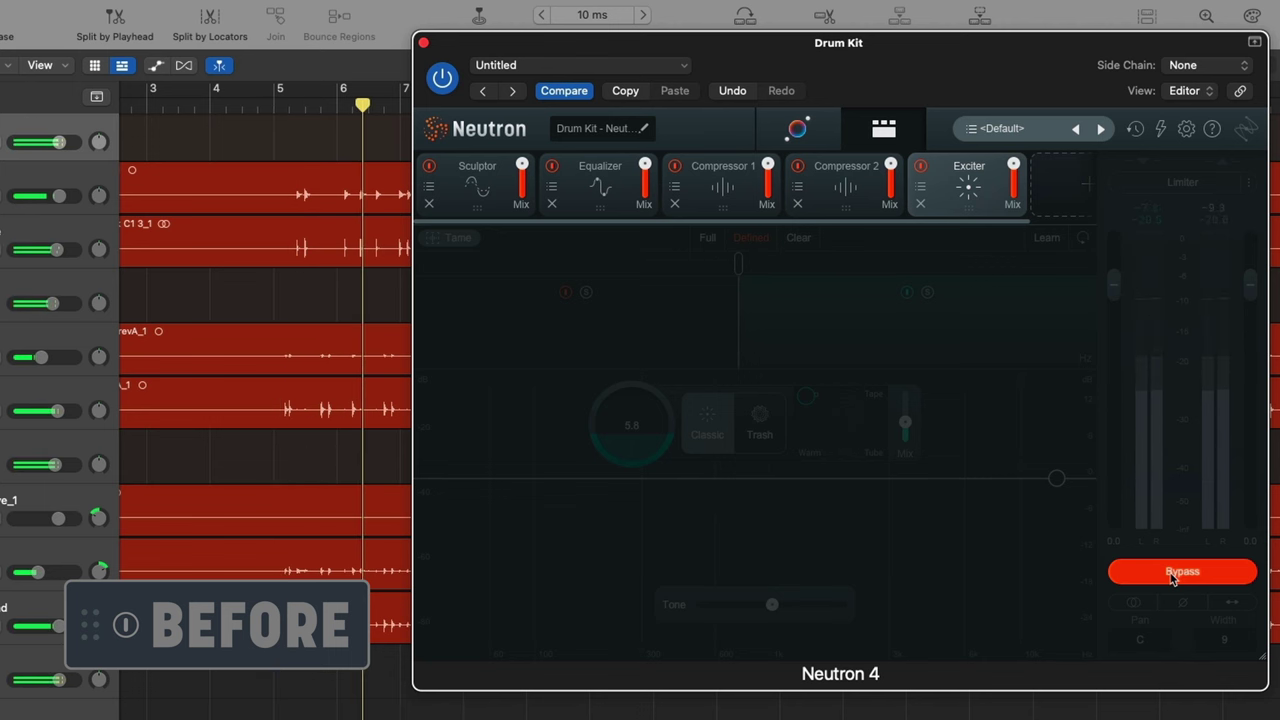
{"action": "left_click", "coordinate": [1180, 572]}
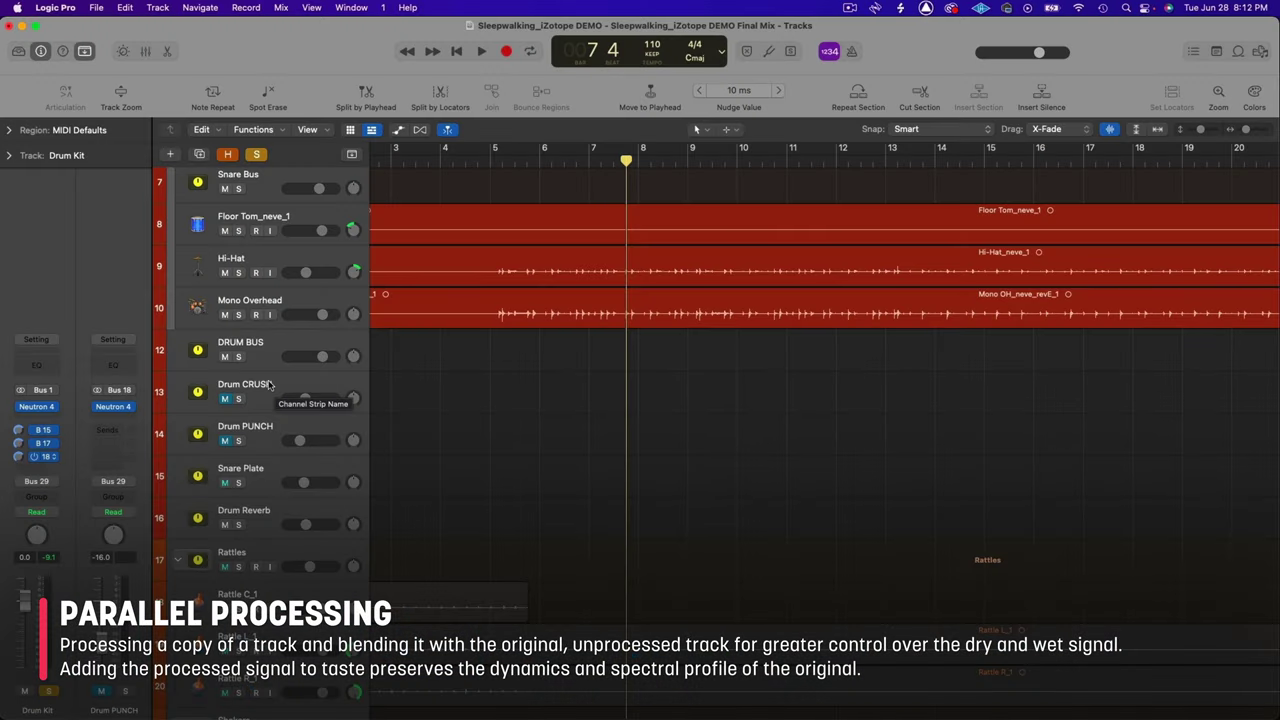
Unmute and solo the Drum CRUSH bus, open its Neutron 4, and move the plug-in window clear of the track list
{"action": "left_click", "coordinate": [262, 387]}
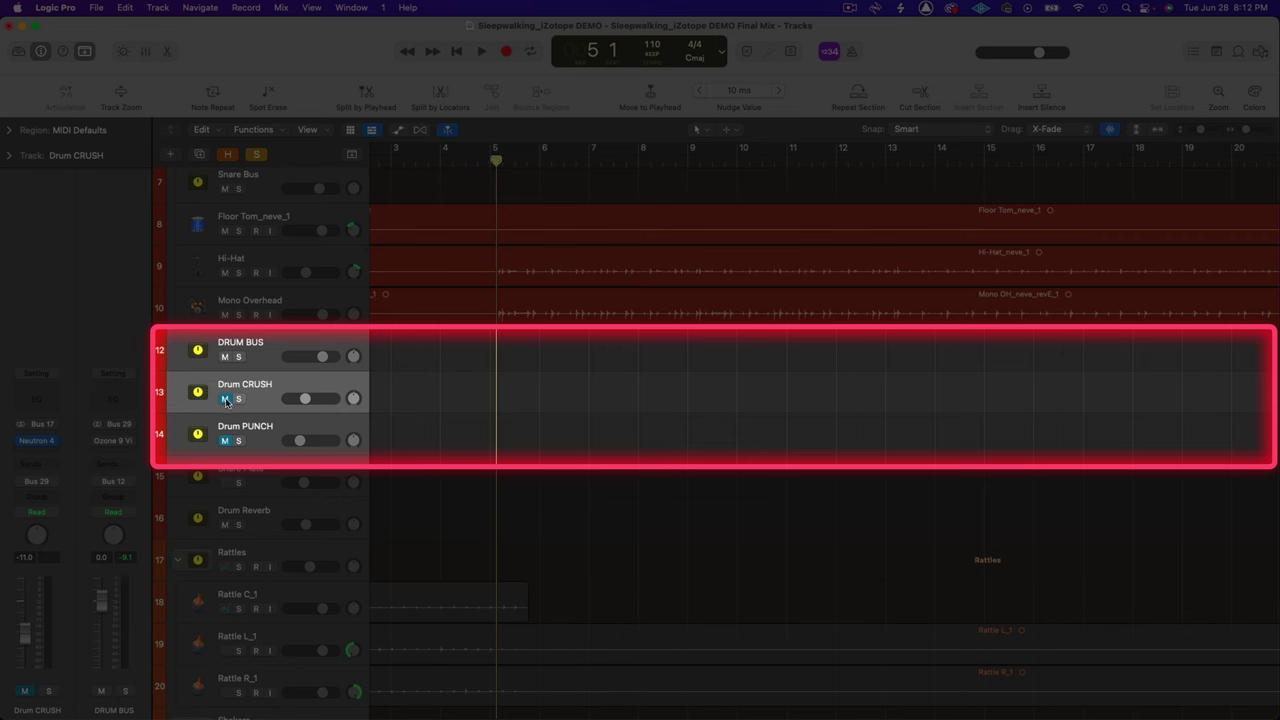
{"action": "left_click", "coordinate": [260, 430]}
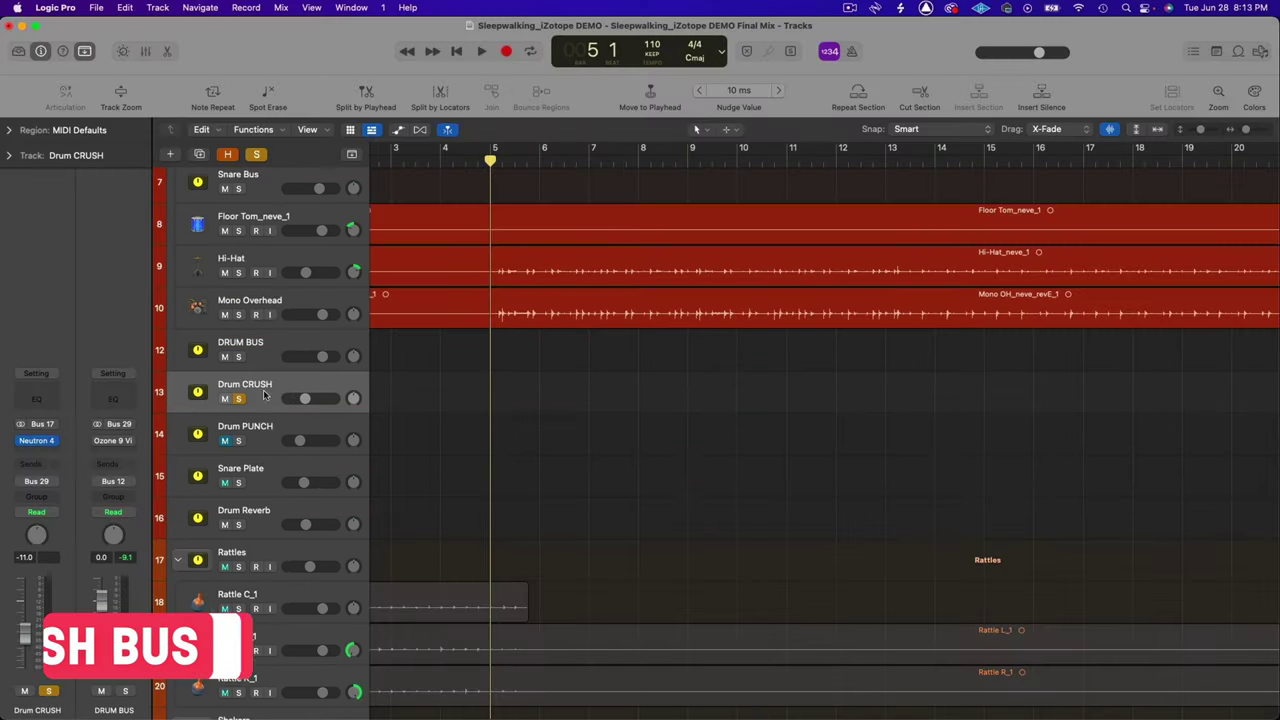
{"action": "left_click", "coordinate": [36, 440]}
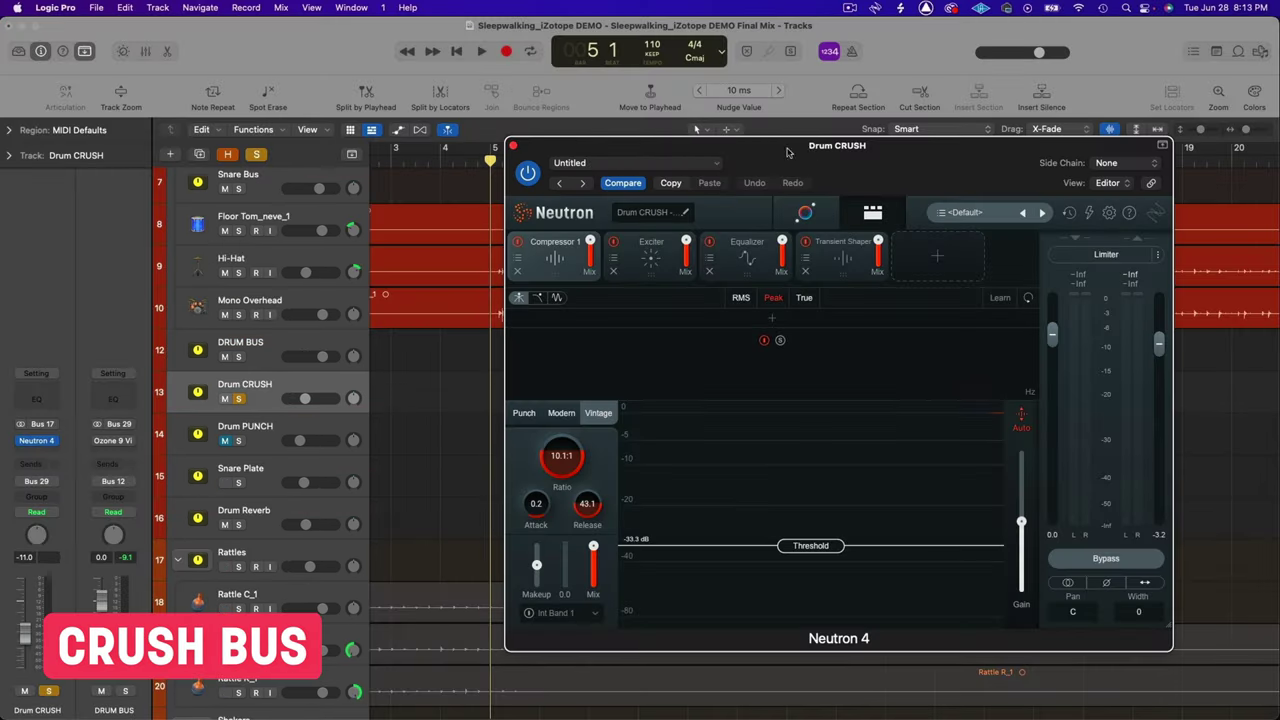
{"action": "left_click_drag", "start_coordinate": [811, 154], "coordinate": [876, 120]}
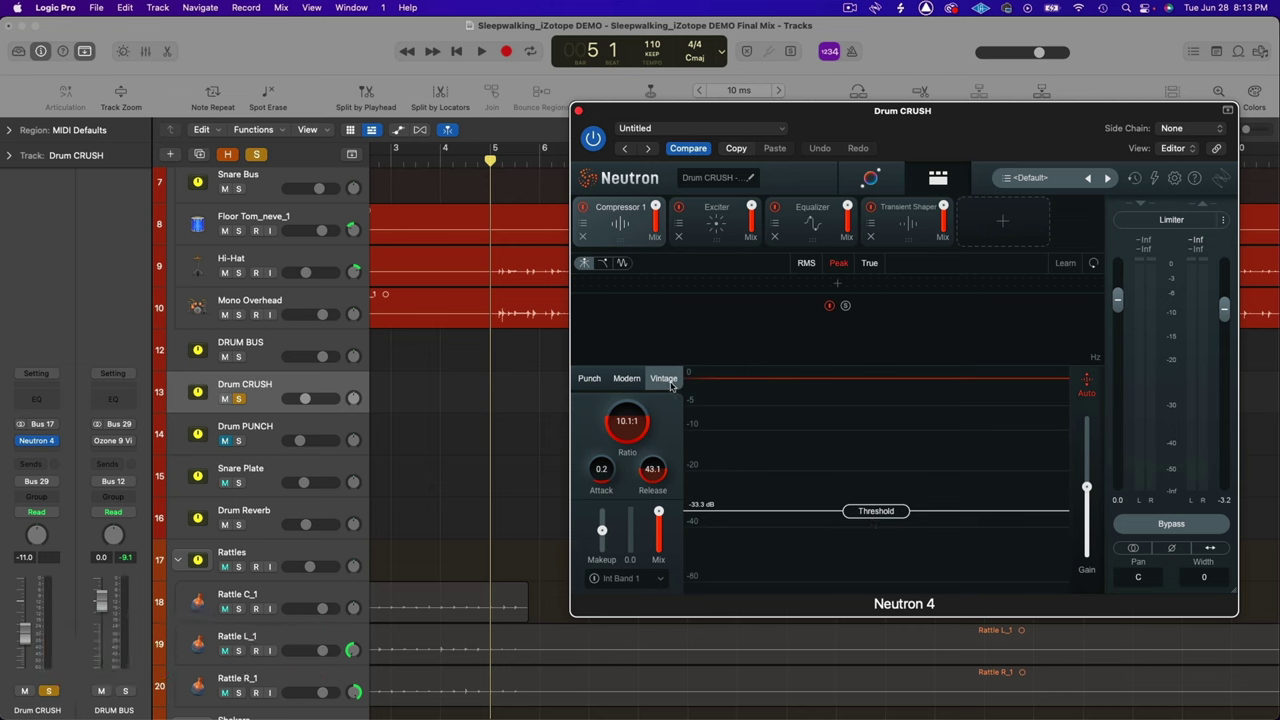
Examine the Drum CRUSH bus's Exciter bands in Trash mode, its Equalizer, and its Transient Shaper
{"action": "left_click", "coordinate": [717, 226]}
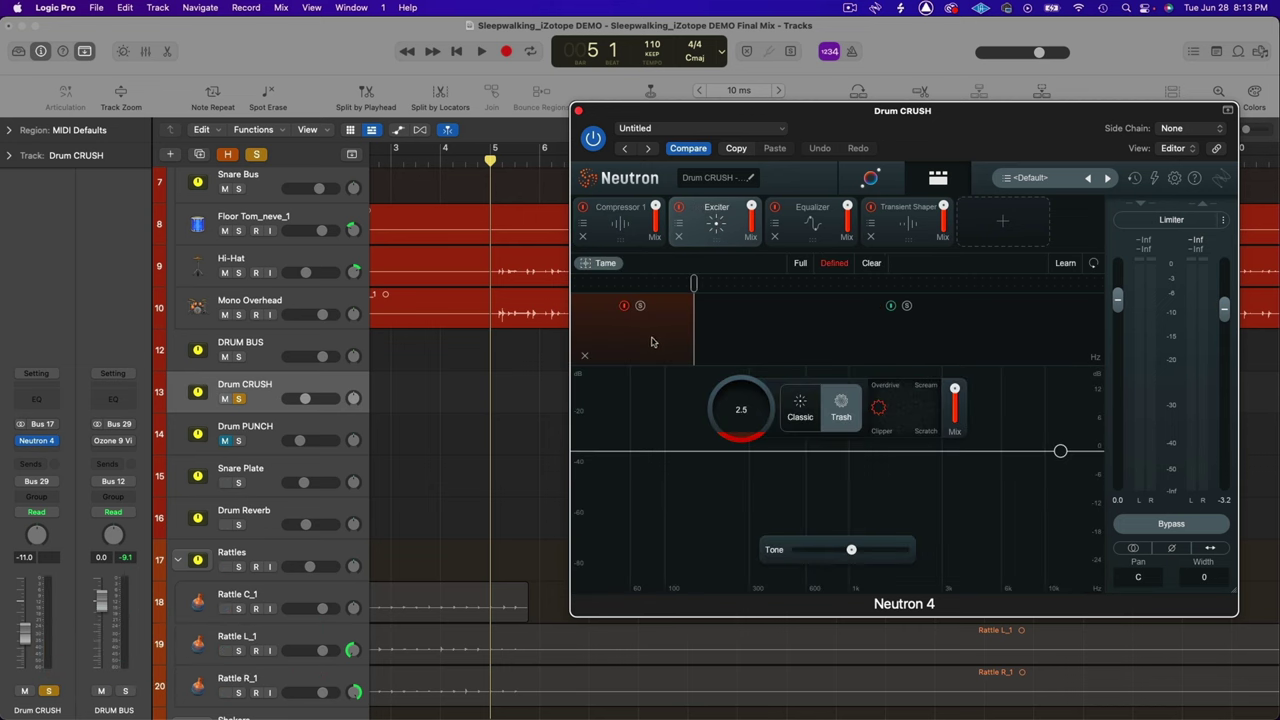
{"action": "left_click", "coordinate": [761, 328]}
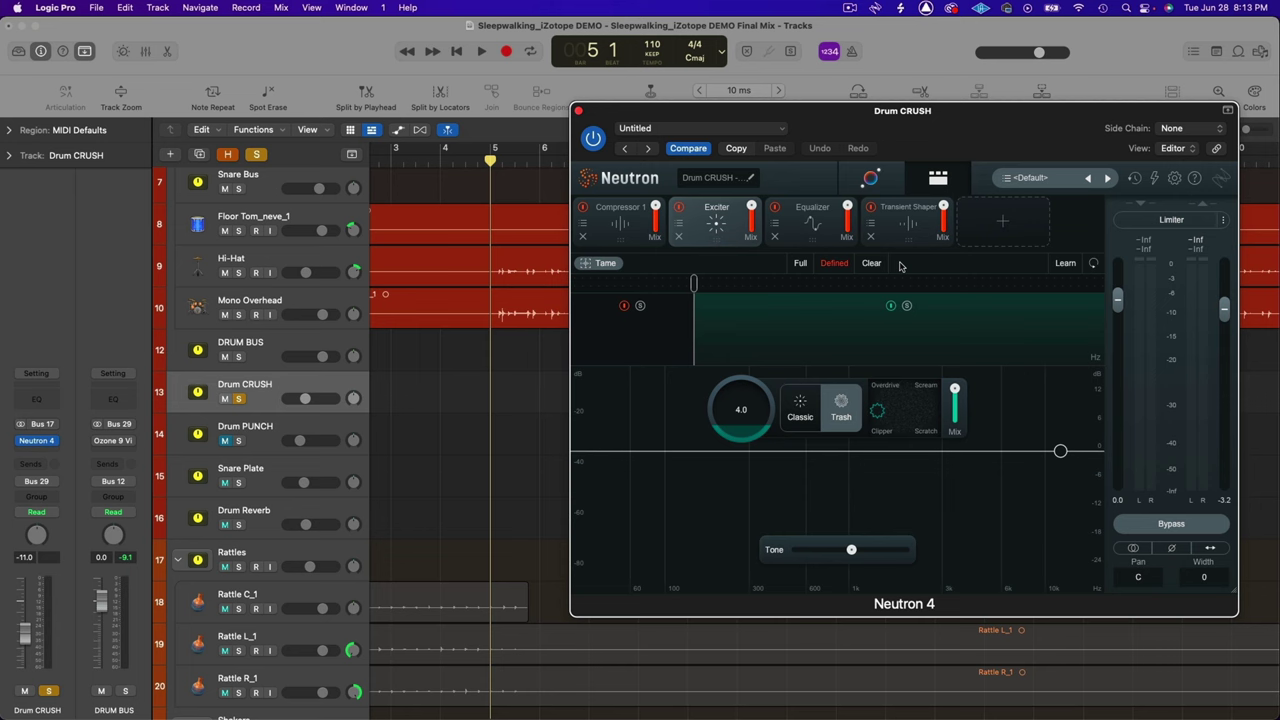
{"action": "left_click", "coordinate": [812, 229]}
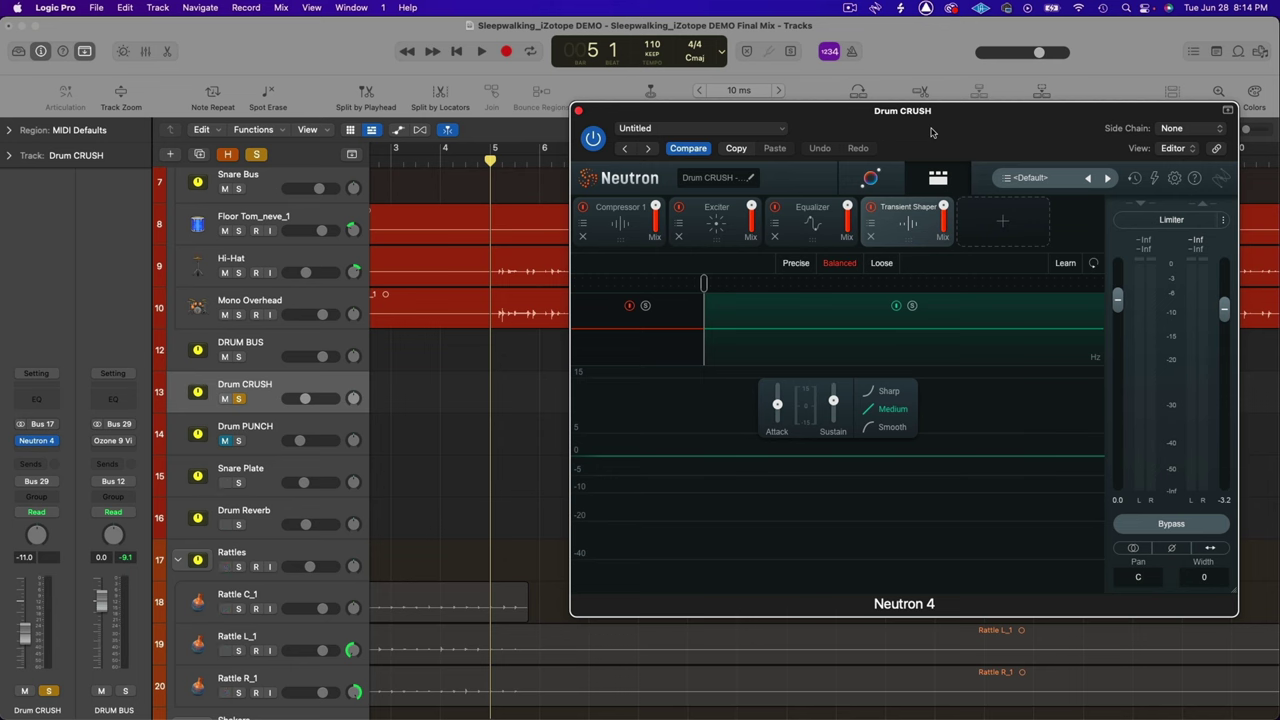
Disable the Transient Shaper, Equalizer, Exciter and Compressor 1 on the Drum CRUSH bus and start playback from bar 5
{"action": "left_click", "coordinate": [871, 206]}
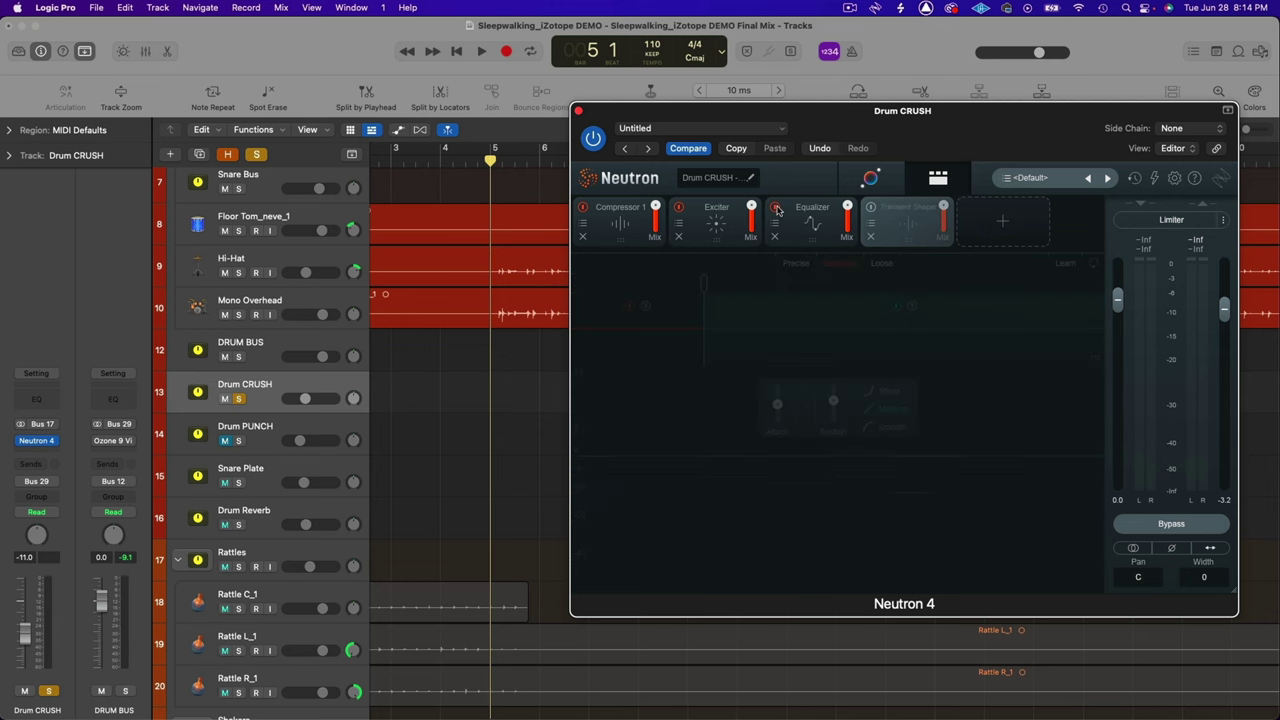
{"action": "left_click", "coordinate": [716, 214]}
{"action": "left_click", "coordinate": [678, 207]}
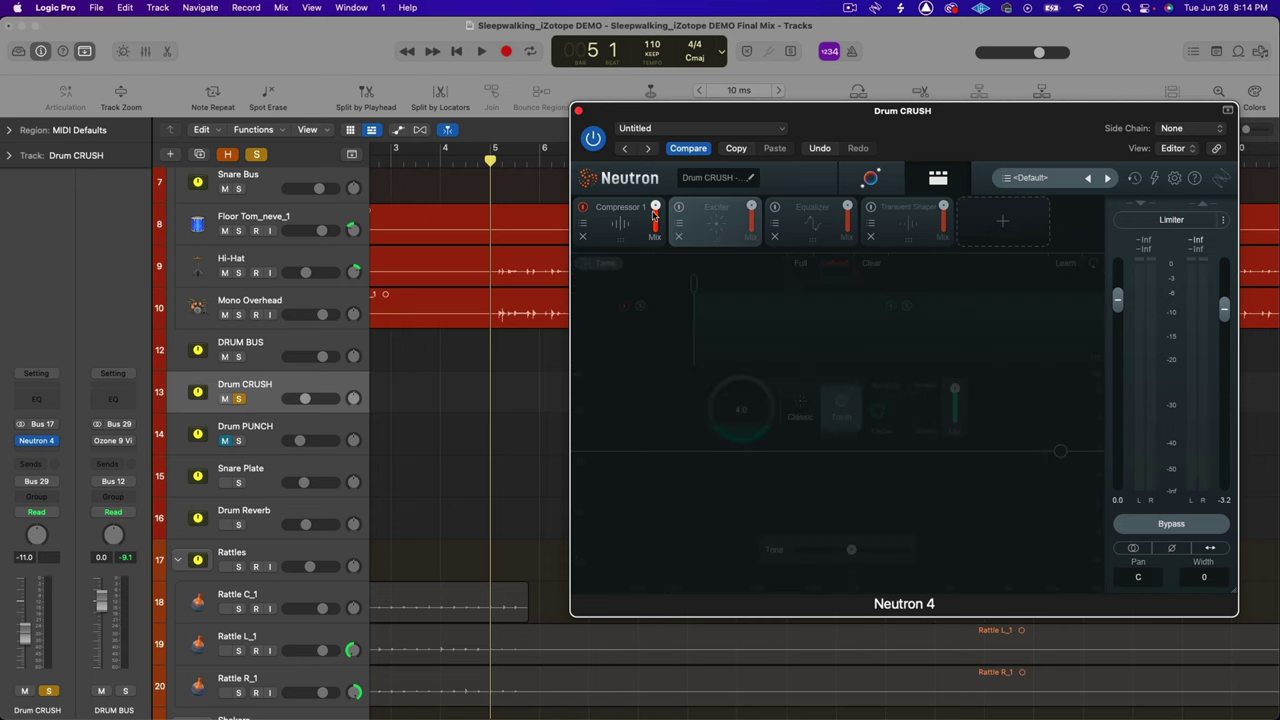
{"action": "left_click", "coordinate": [600, 213]}
{"action": "key", "text": "space"}
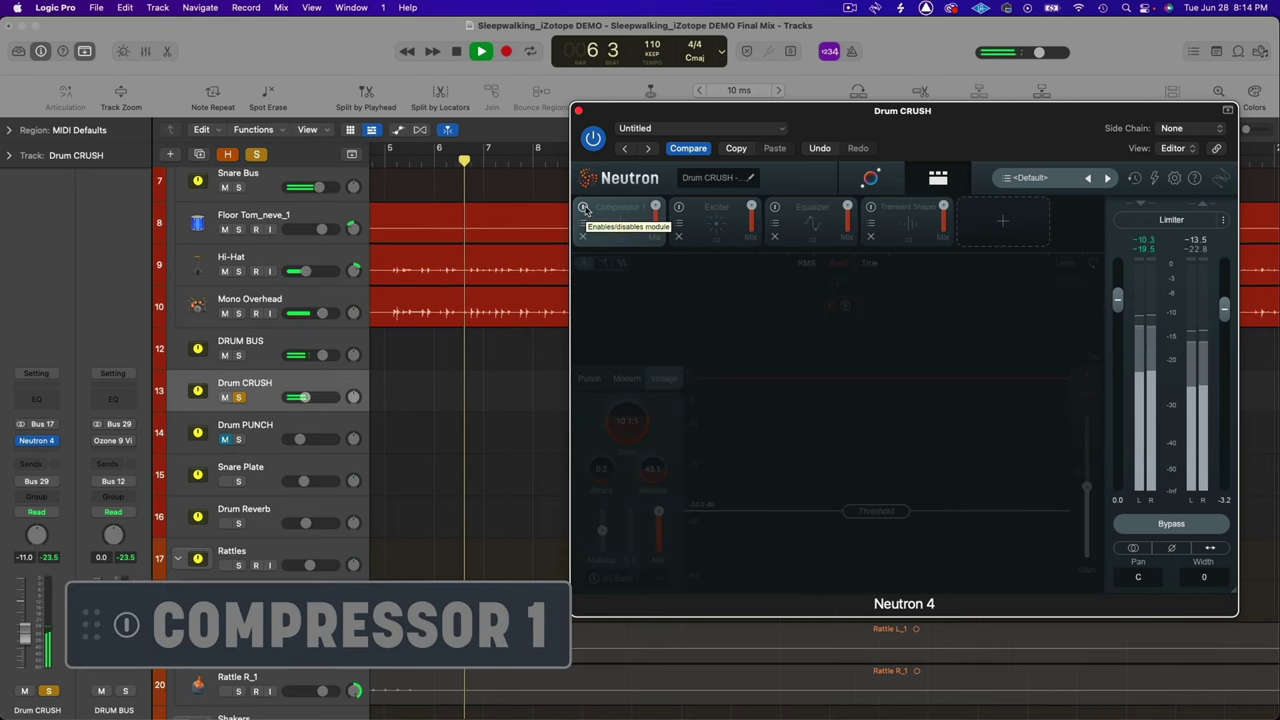
Enable Compressor 1, Exciter, Equalizer and Transient Shaper one after another during playback to hear each module's effect on Drum CRUSH
{"action": "left_click", "coordinate": [584, 207]}
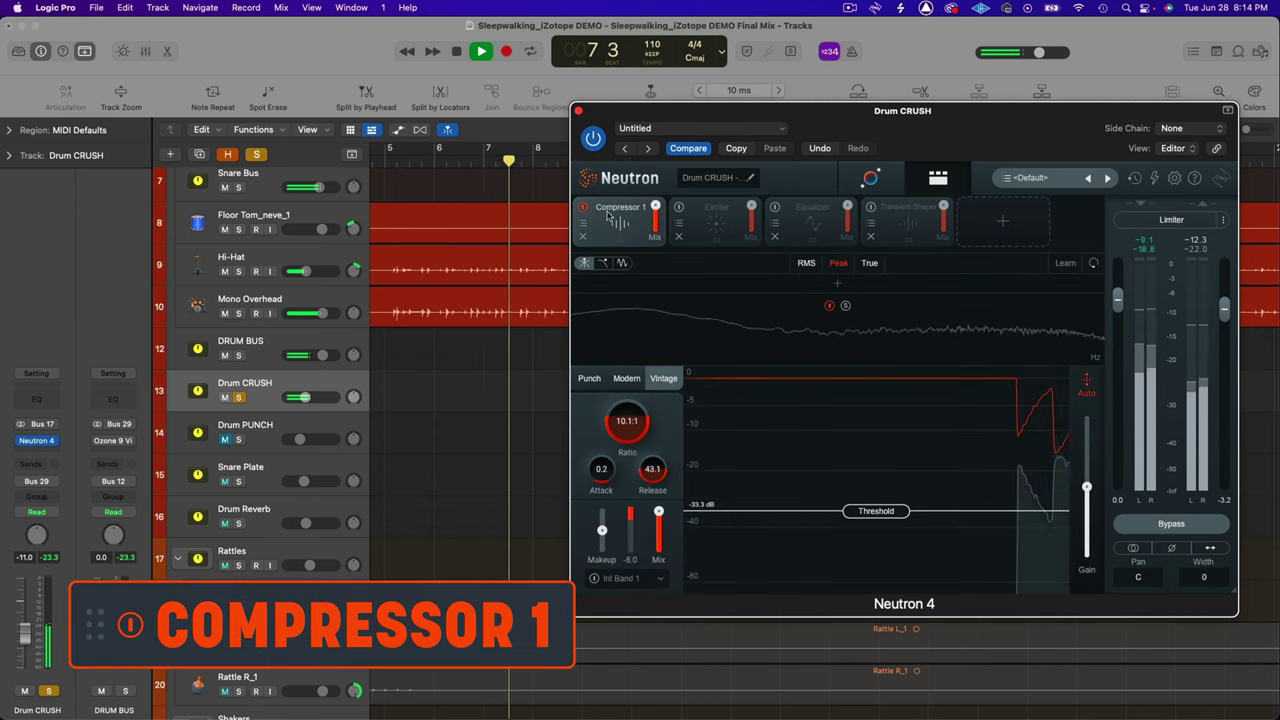
{"action": "left_click", "coordinate": [688, 214]}
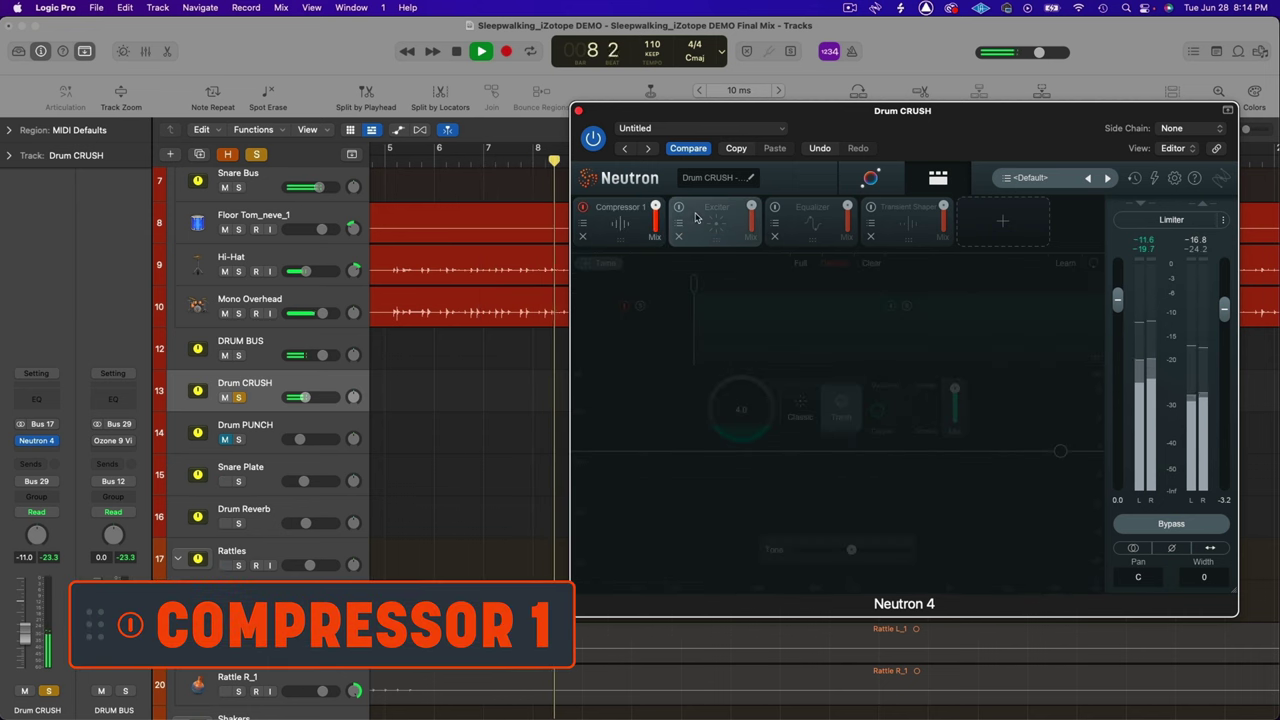
{"action": "left_click", "coordinate": [679, 207]}
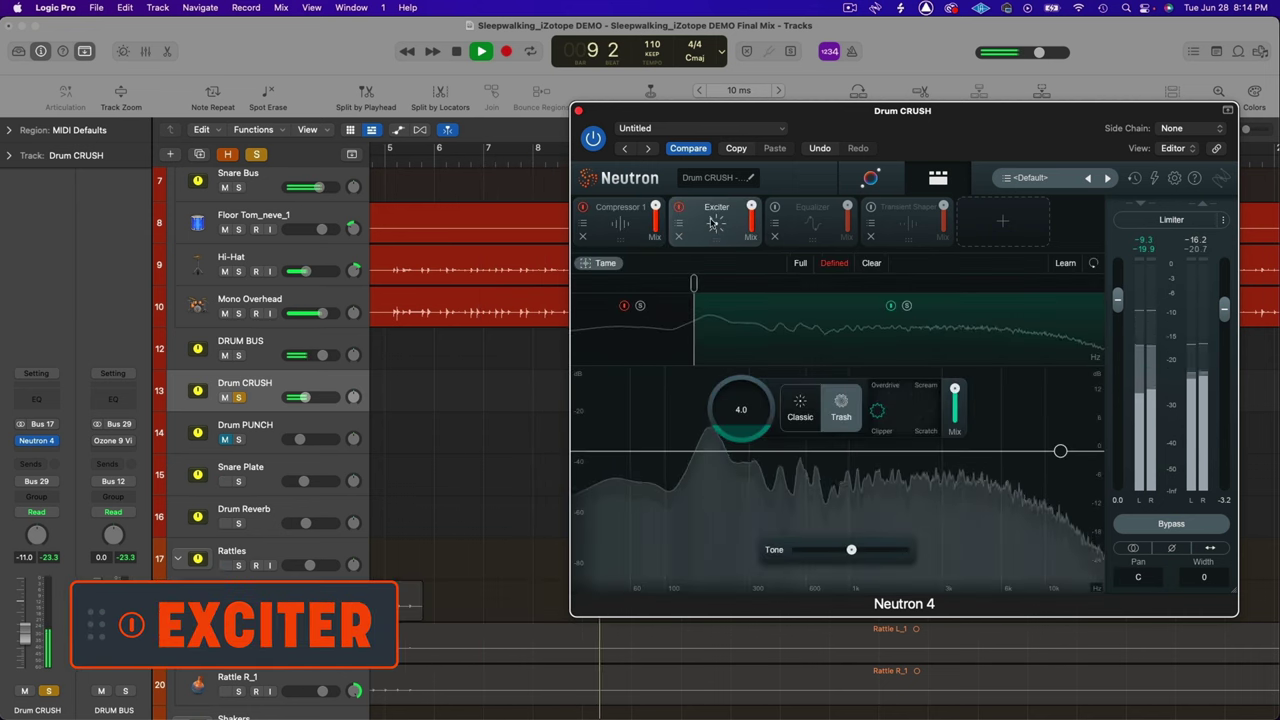
{"action": "left_click", "coordinate": [792, 221]}
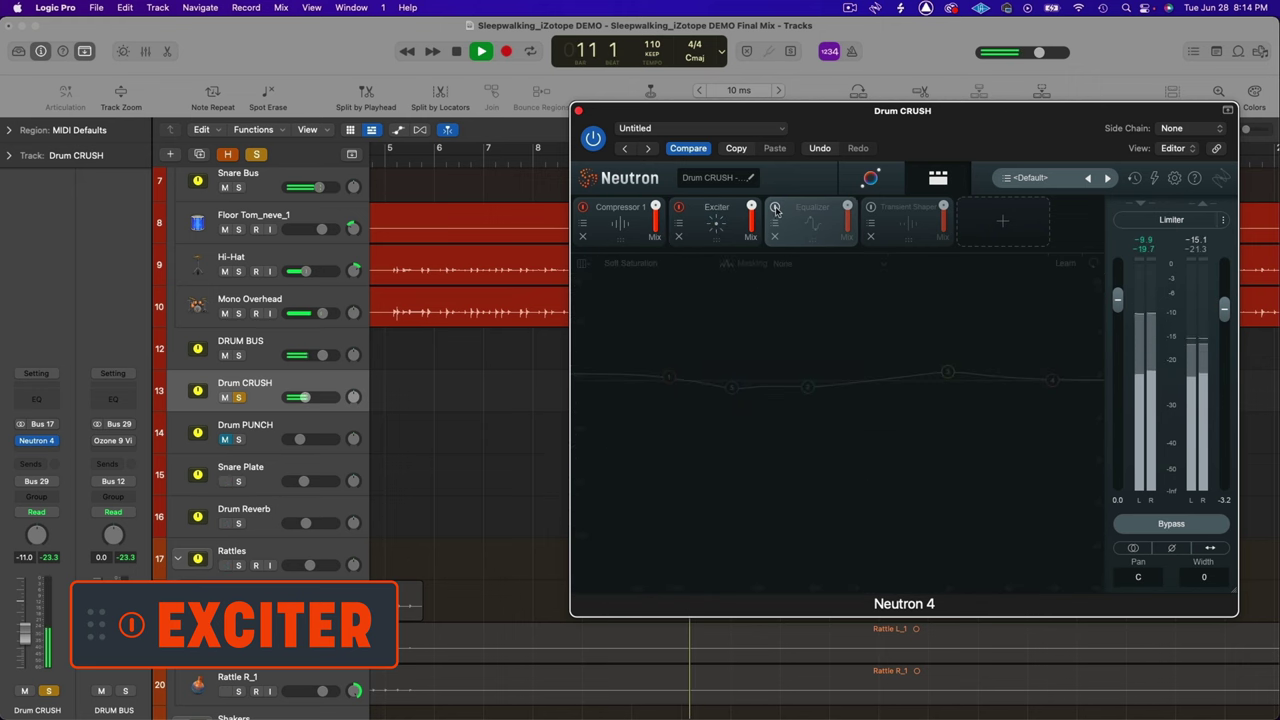
{"action": "left_click", "coordinate": [775, 207]}
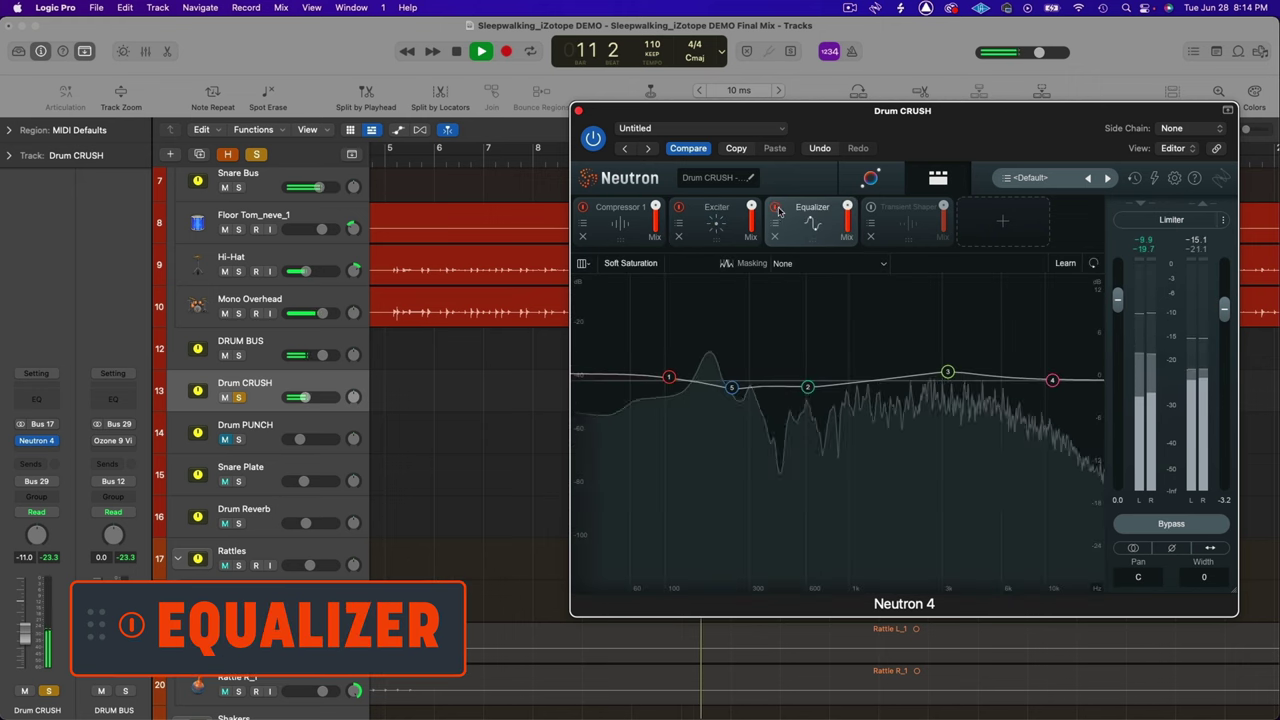
{"action": "left_click", "coordinate": [901, 216]}
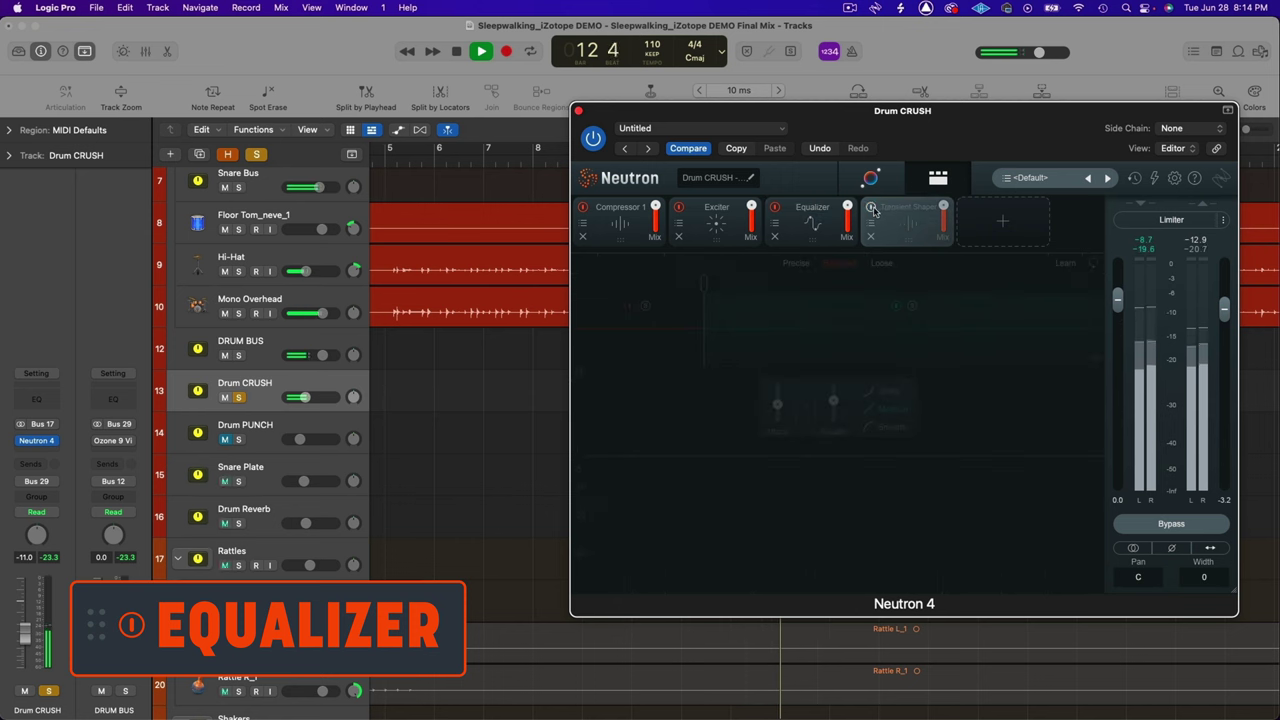
{"action": "left_click", "coordinate": [872, 207]}
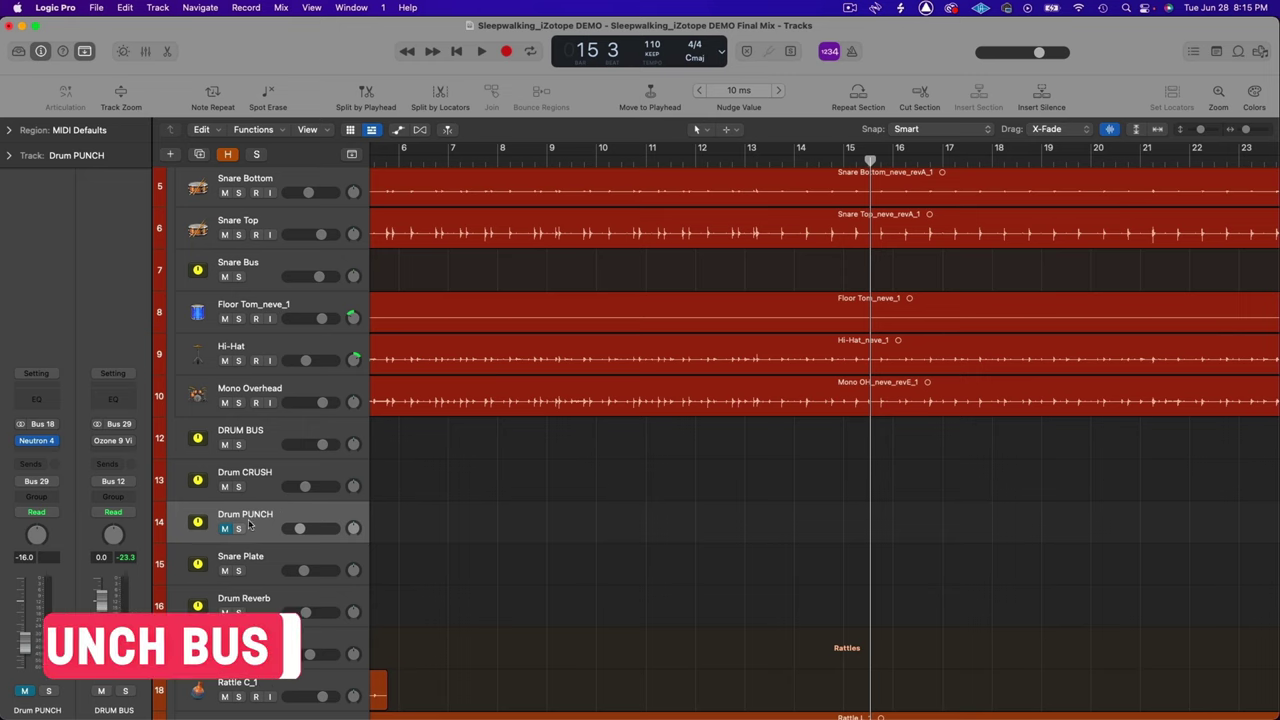
Solo the Drum PUNCH bus, open its Neutron 4 clear of the track list, and show the Exciter settings
{"action": "left_click", "coordinate": [238, 528]}
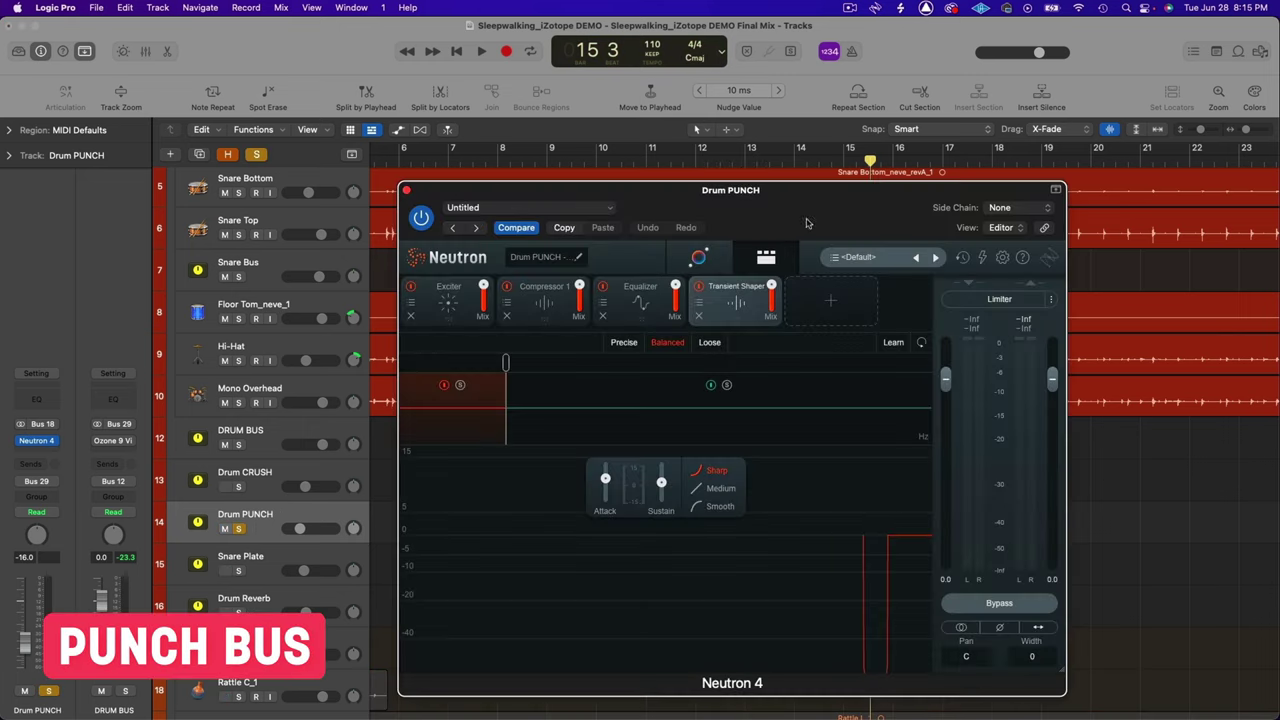
{"action": "left_click_drag", "start_coordinate": [821, 212], "coordinate": [967, 131]}
{"action": "left_click", "coordinate": [600, 218]}
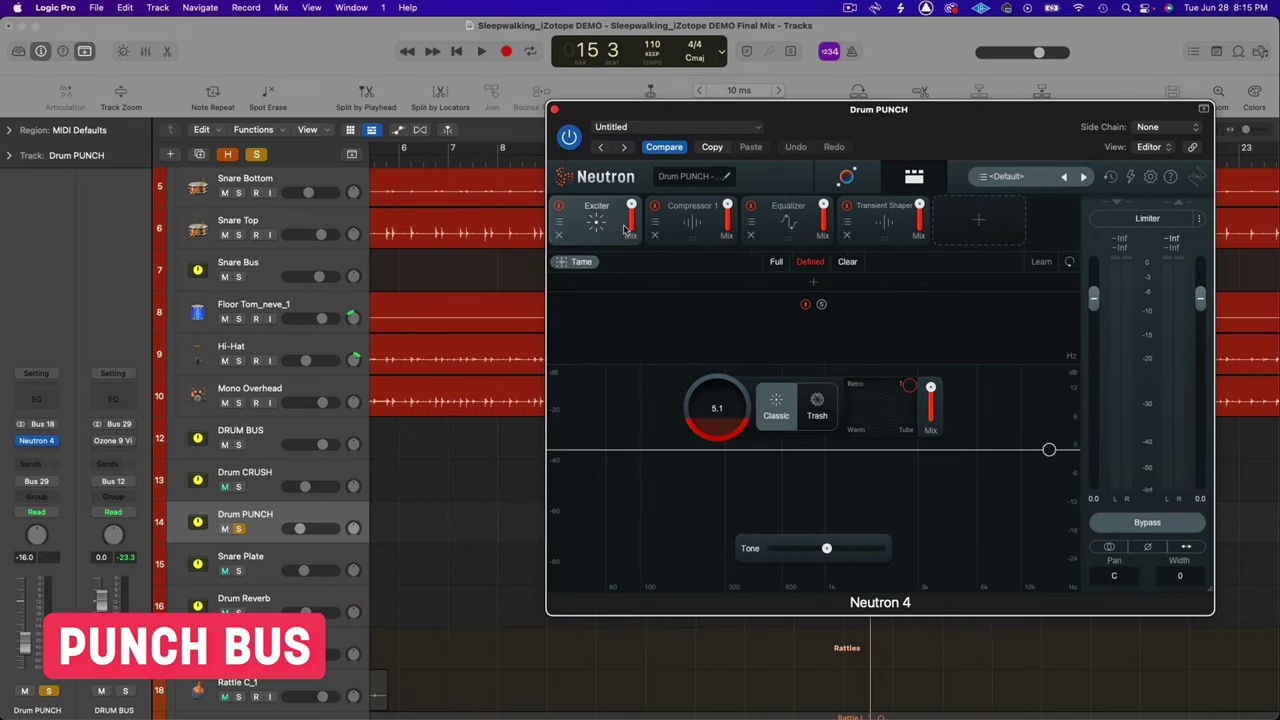
Examine Compressor 1's Punch settings in the low and high bands on the Drum PUNCH bus
{"action": "left_click", "coordinate": [681, 225]}
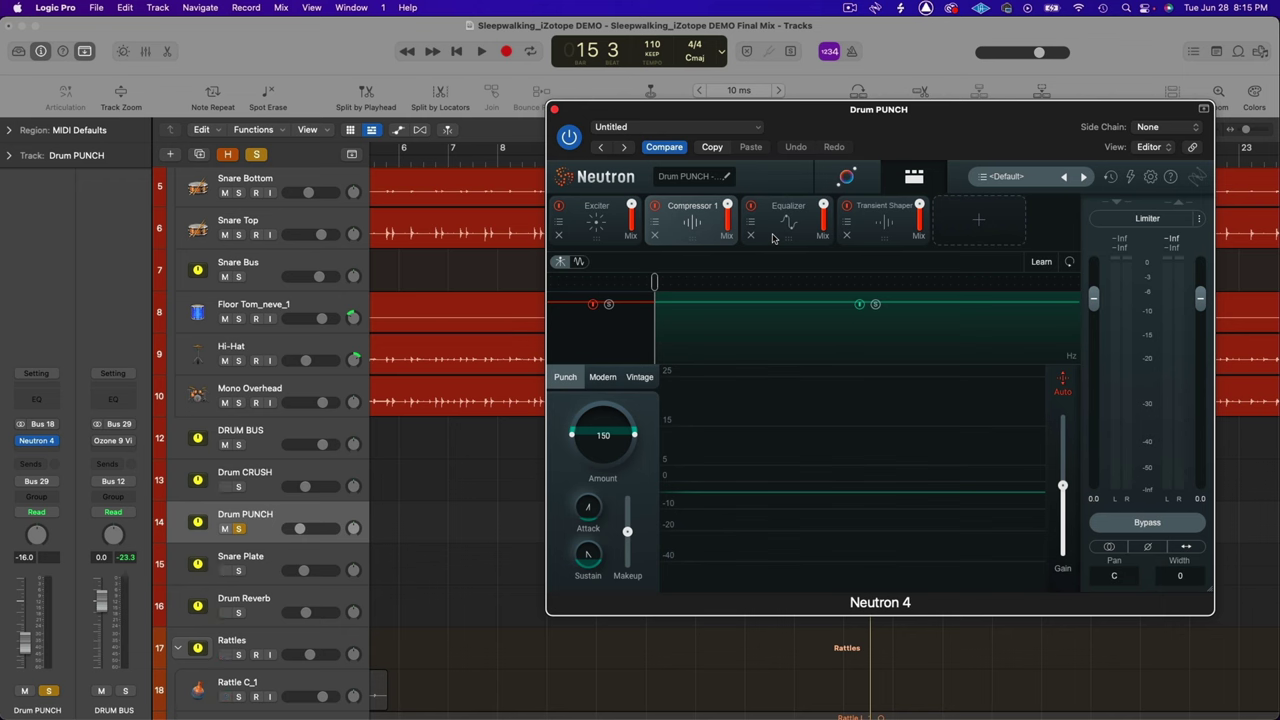
{"action": "left_click", "coordinate": [642, 332]}
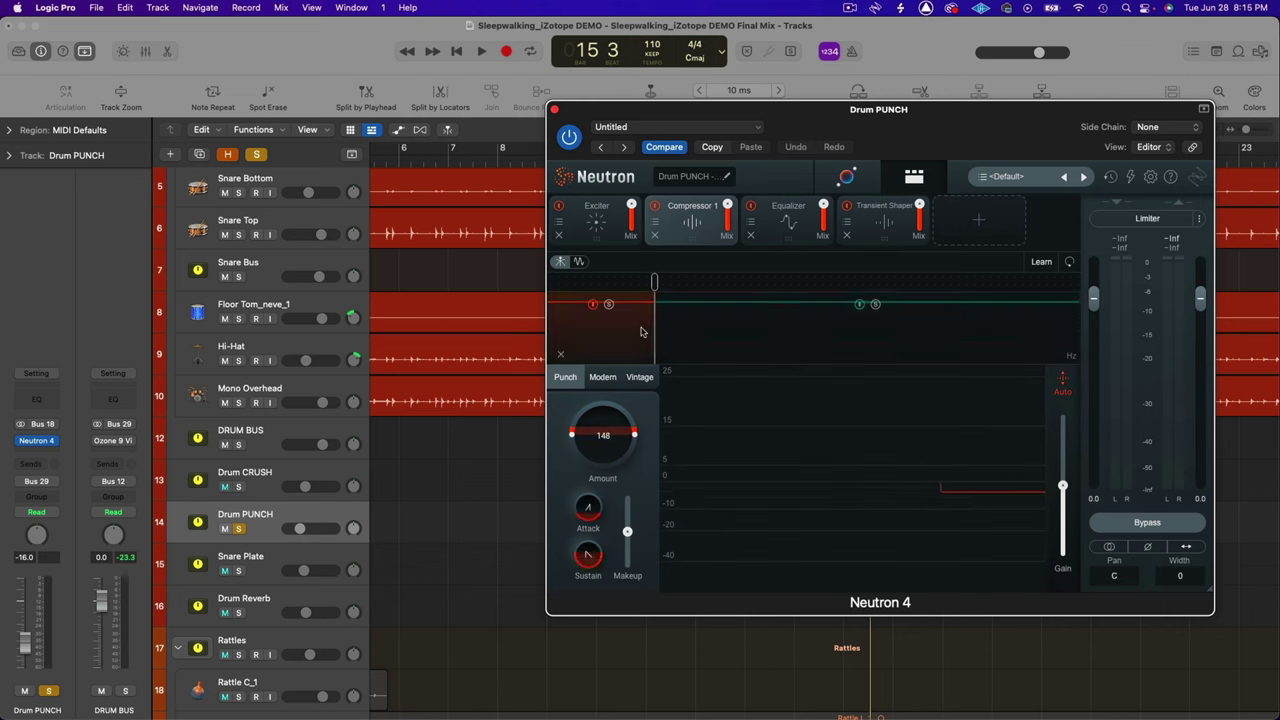
{"action": "left_click", "coordinate": [712, 334]}
{"action": "left_click", "coordinate": [628, 338]}
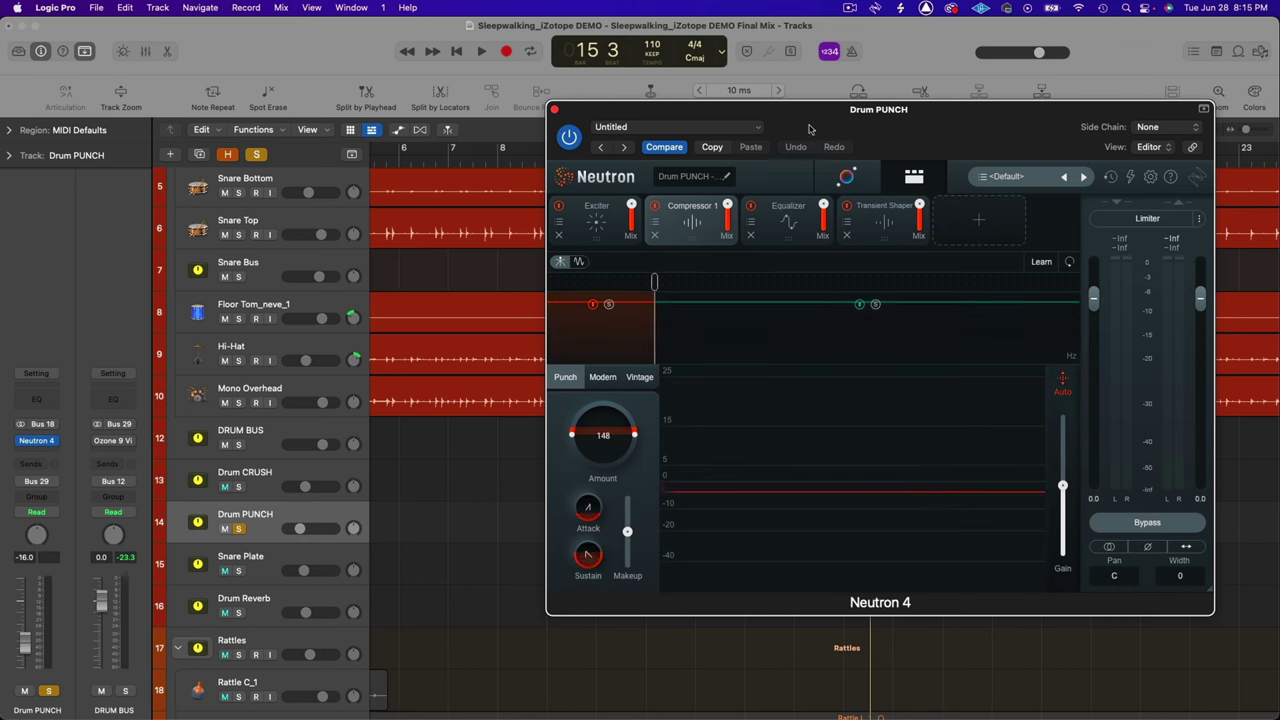
Examine the Equalizer's low-shelf and Proportional Q bands and the Transient Shaper settings on the Drum PUNCH bus
{"action": "left_click", "coordinate": [787, 218]}
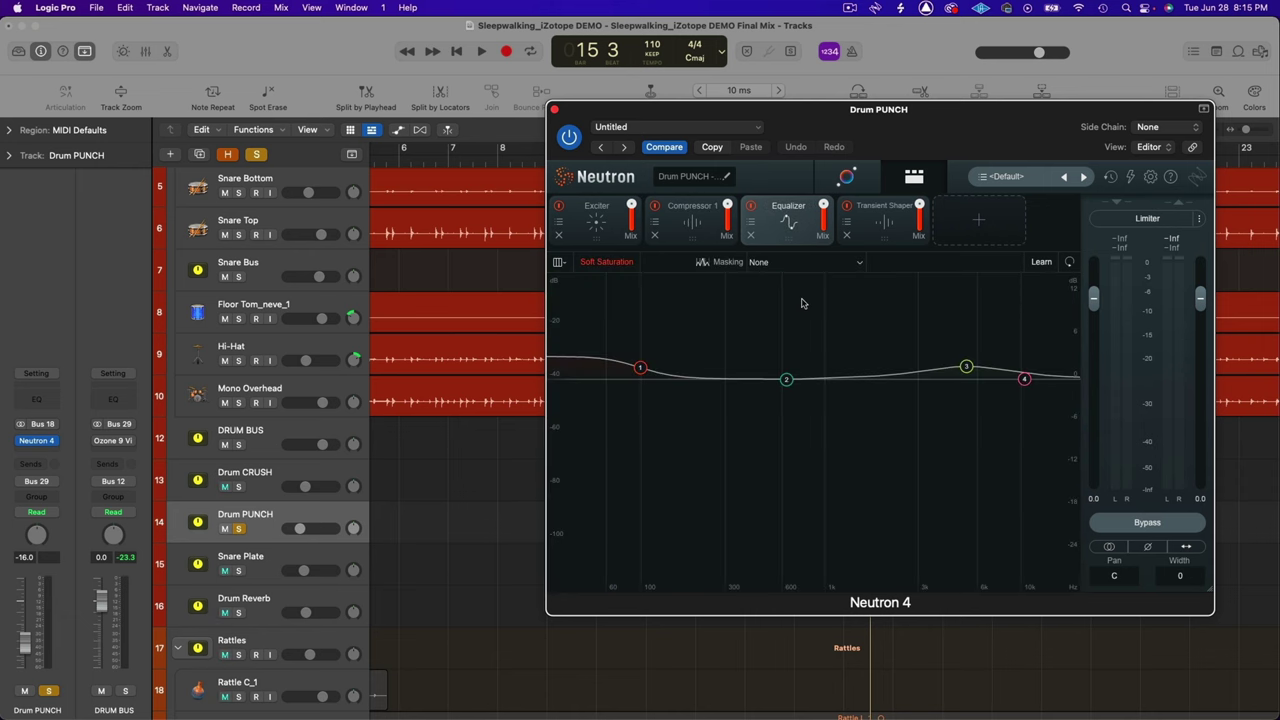
{"action": "left_click", "coordinate": [642, 368]}
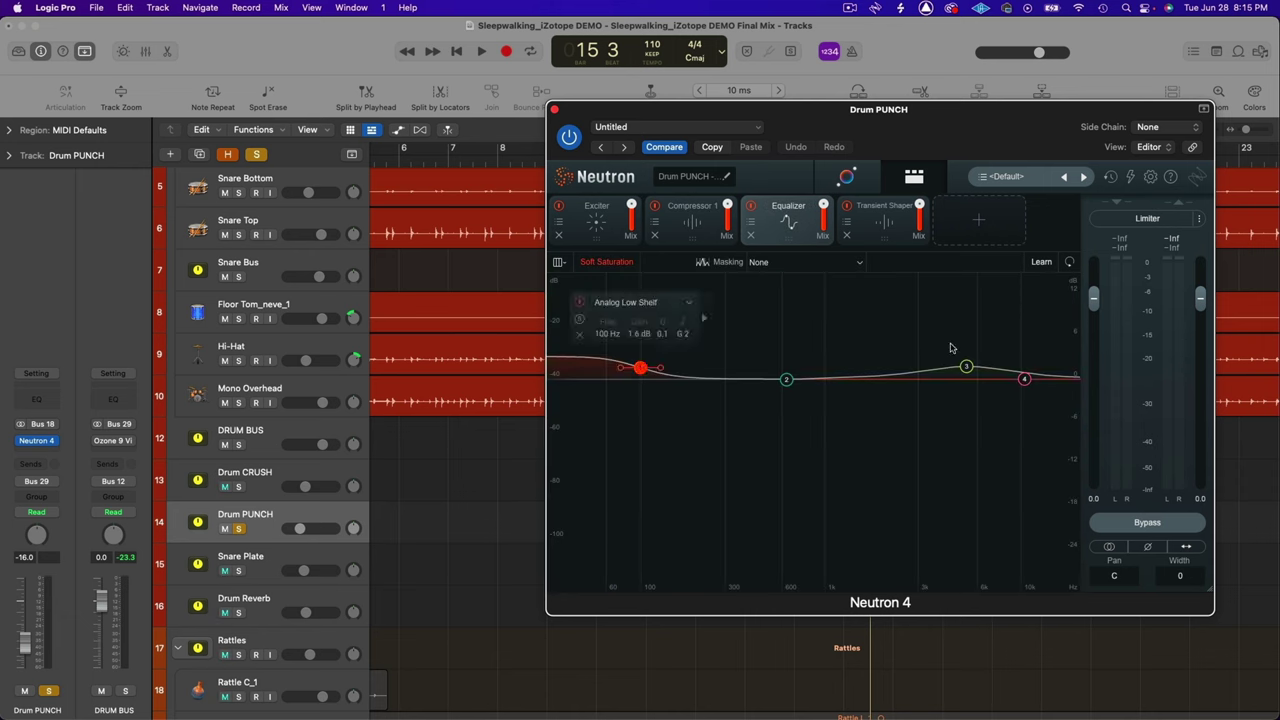
{"action": "left_click", "coordinate": [966, 368]}
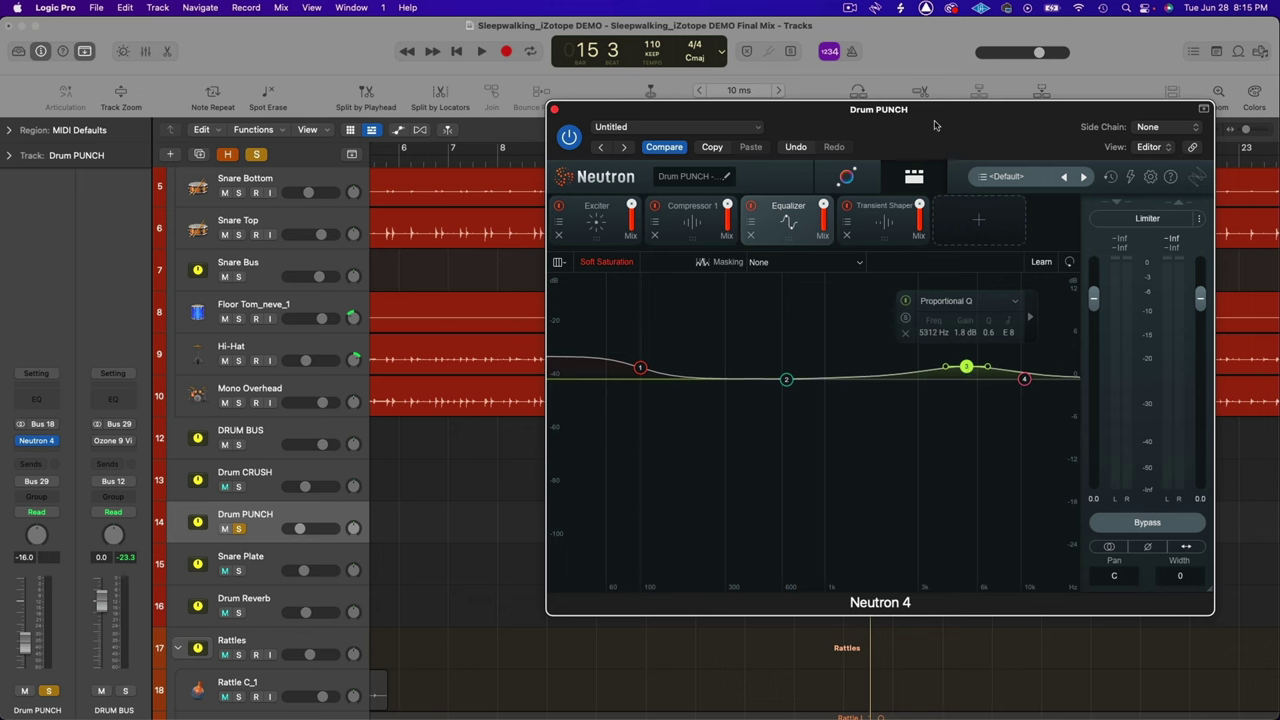
{"action": "left_click", "coordinate": [884, 222]}
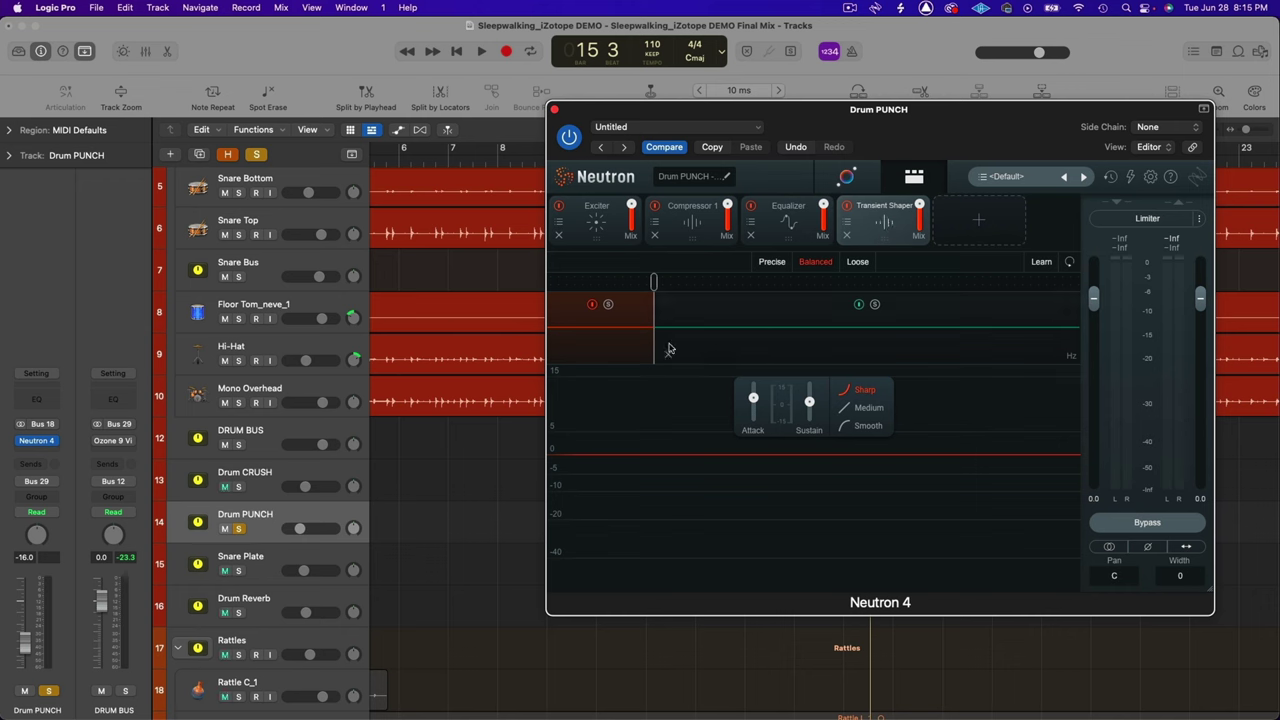
Disable the Transient Shaper, Equalizer, Compressor 1 and Exciter on the Drum PUNCH bus
{"action": "left_click", "coordinate": [846, 206]}
{"action": "left_click", "coordinate": [712, 210]}
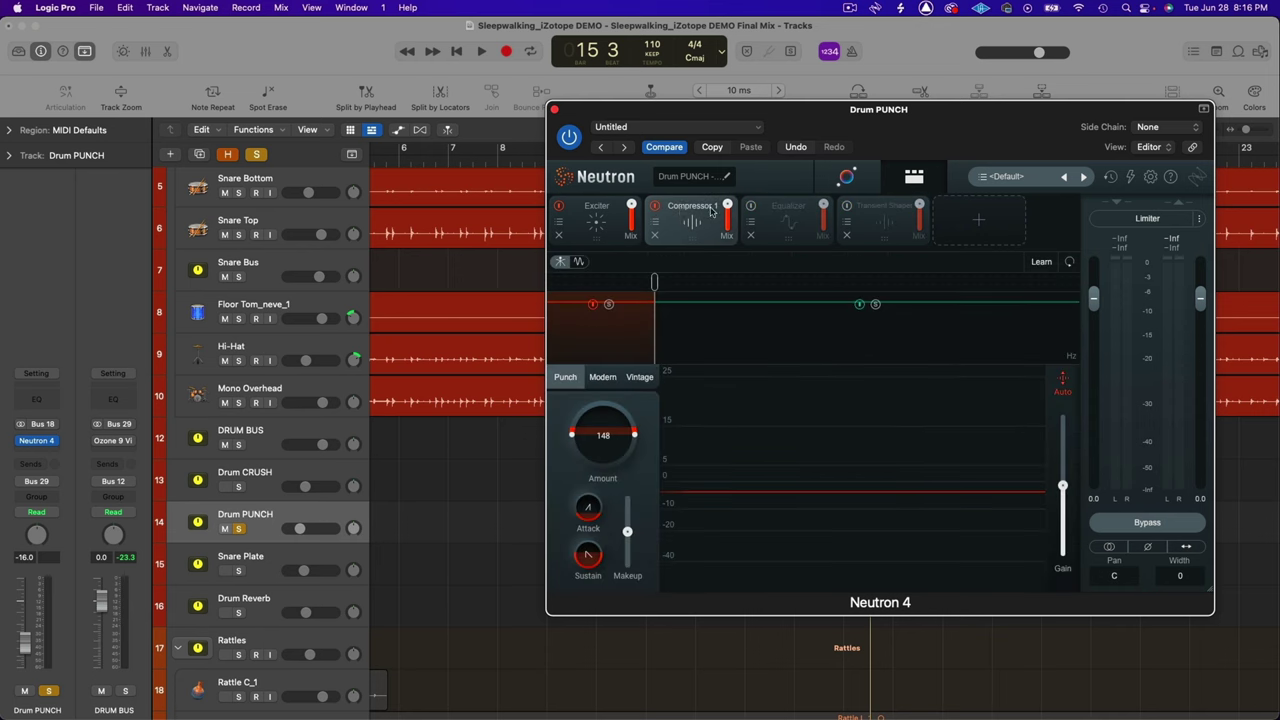
{"action": "left_click", "coordinate": [656, 206]}
{"action": "left_click", "coordinate": [600, 218]}
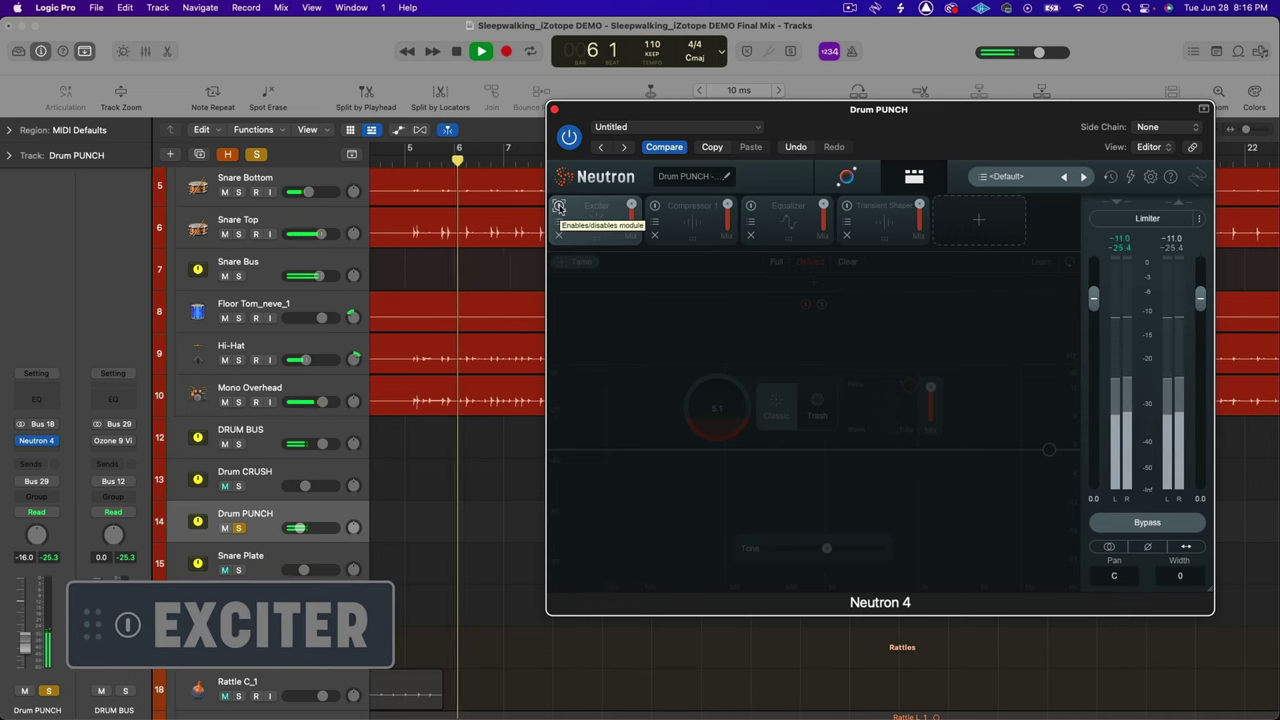
Enable the Exciter, Compressor 1, Equalizer and Transient Shaper one after another during playback to hear each module's effect on Drum PUNCH
{"action": "left_click", "coordinate": [559, 206]}
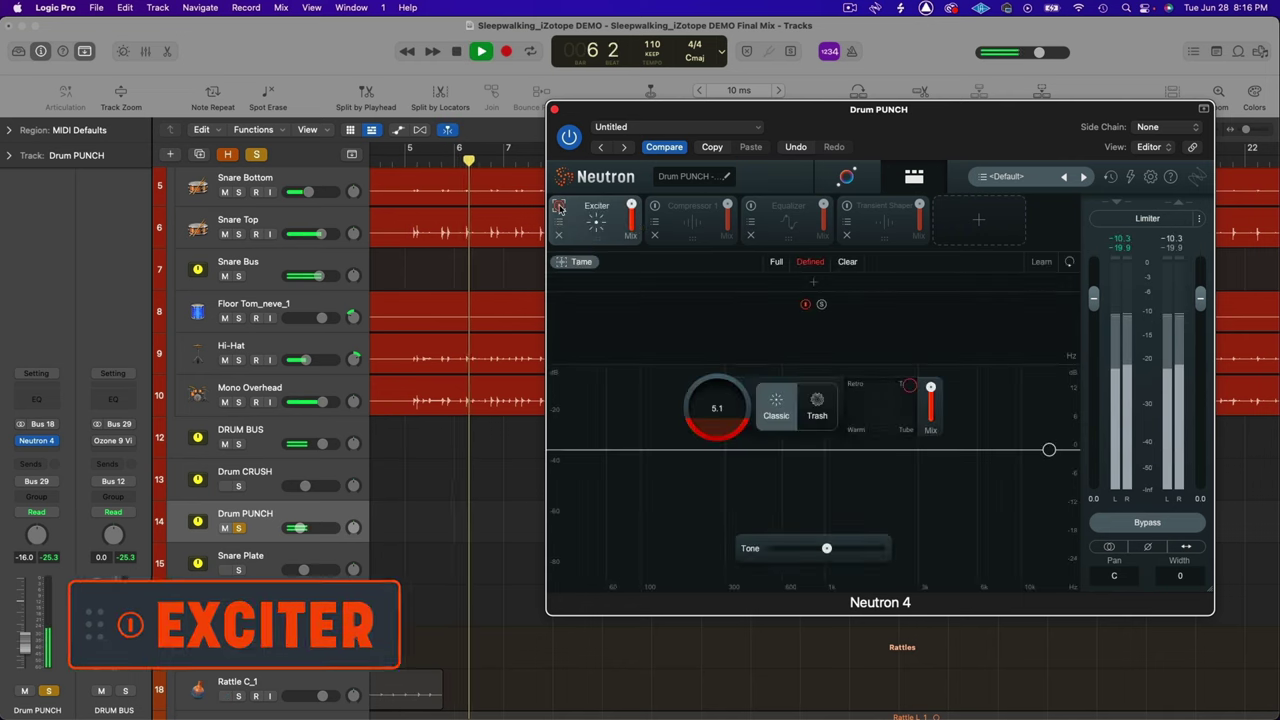
{"action": "left_click", "coordinate": [658, 210]}
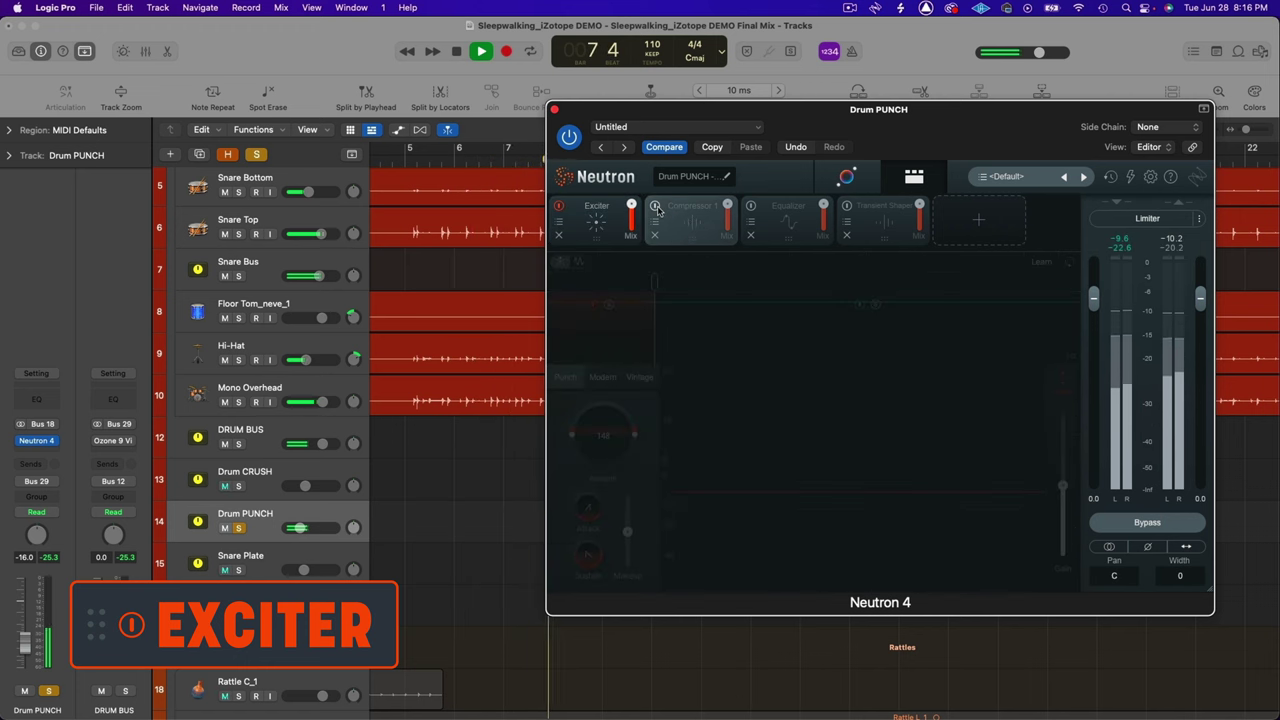
{"action": "left_click", "coordinate": [656, 207]}
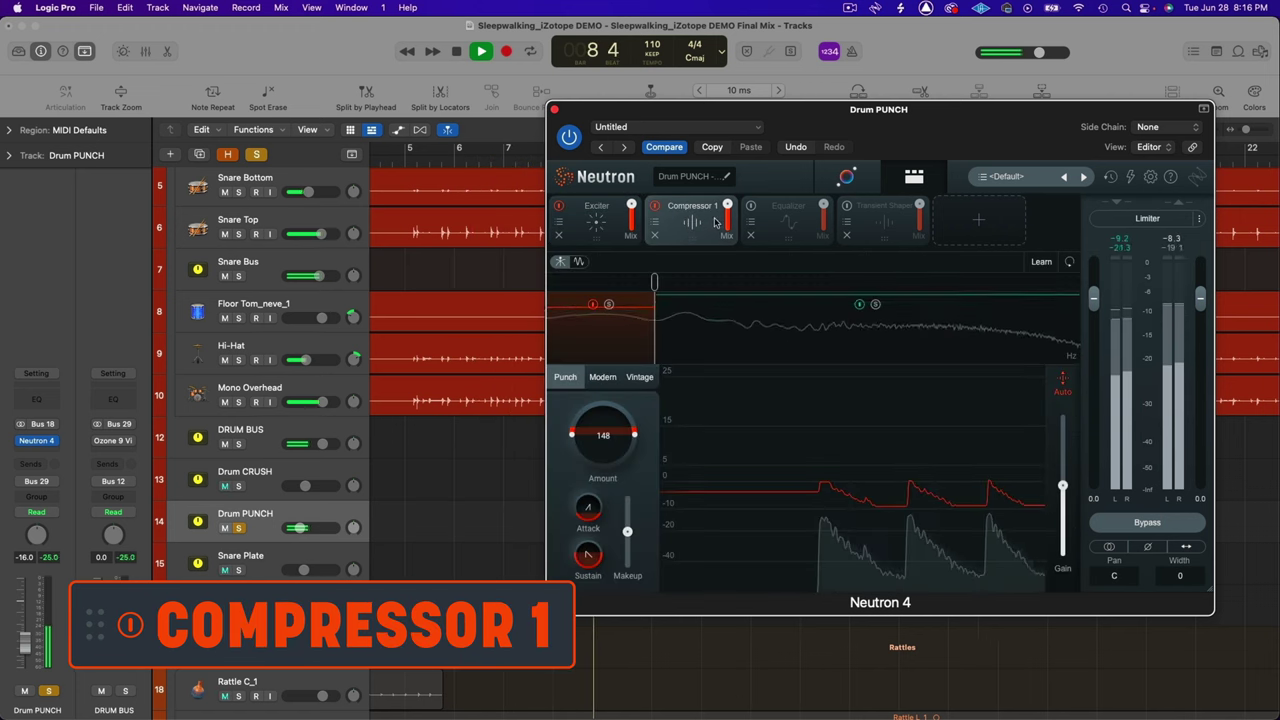
{"action": "left_click", "coordinate": [771, 221]}
{"action": "left_click", "coordinate": [752, 206]}
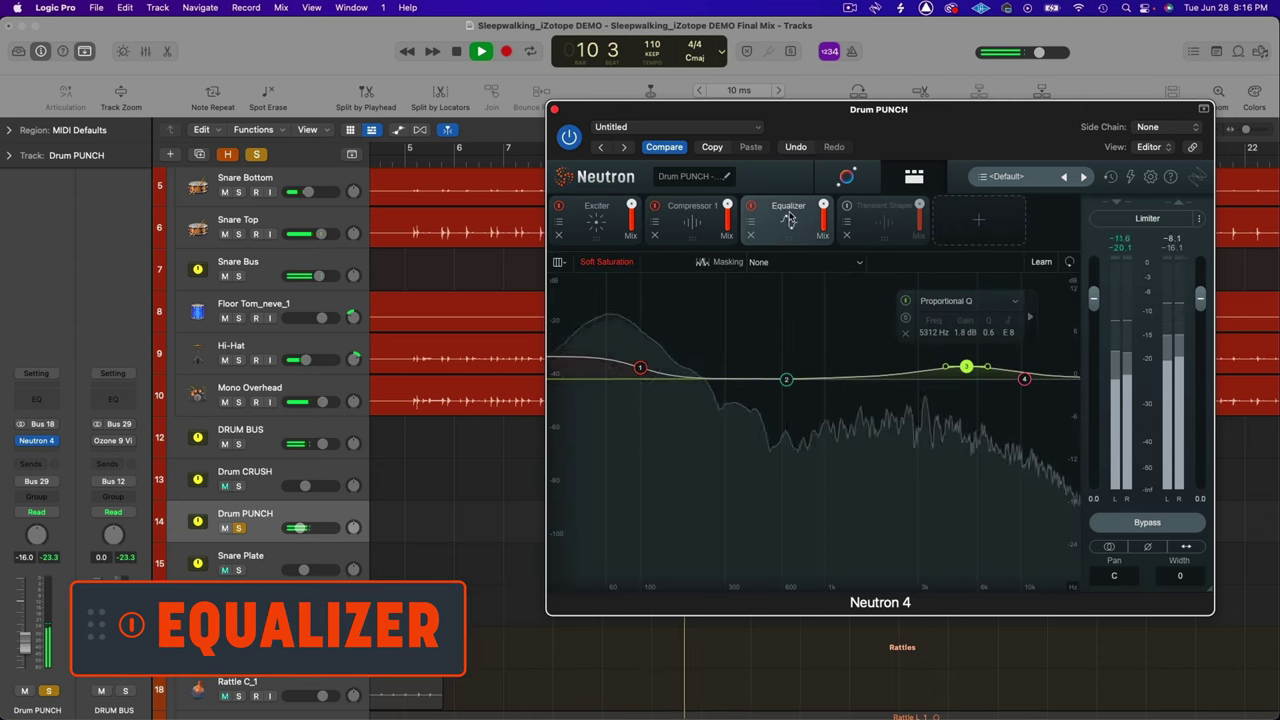
{"action": "left_click", "coordinate": [850, 213]}
{"action": "left_click", "coordinate": [848, 206]}
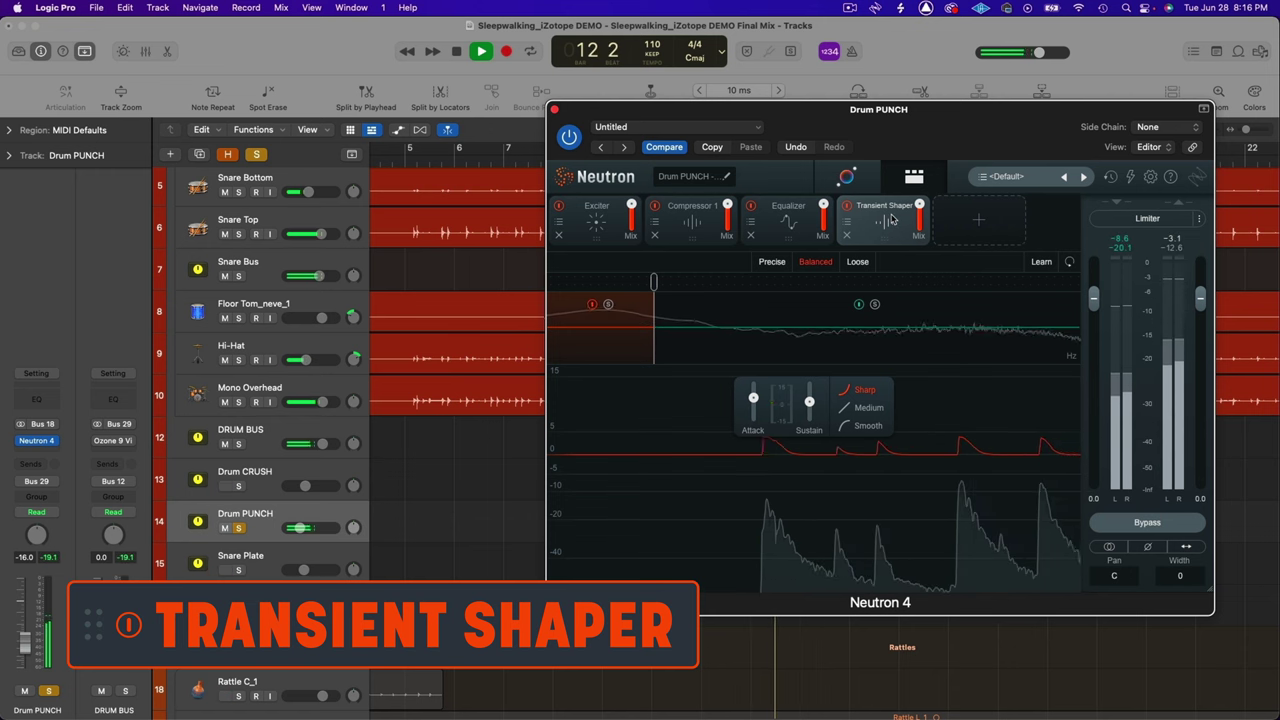
{"action": "mouse_move", "coordinate": [823, 204]}
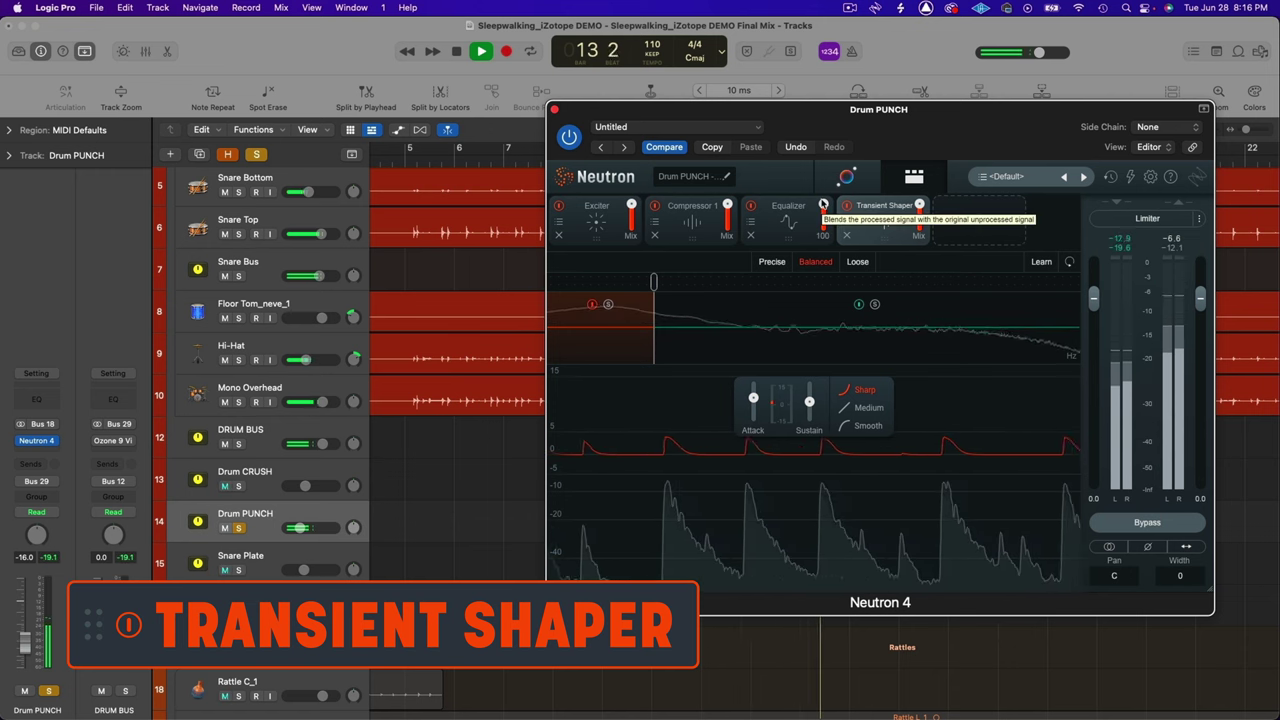
Compare the Drum PUNCH bus during playback with Neutron 4's global bypass on and off
{"action": "key", "text": "space"}
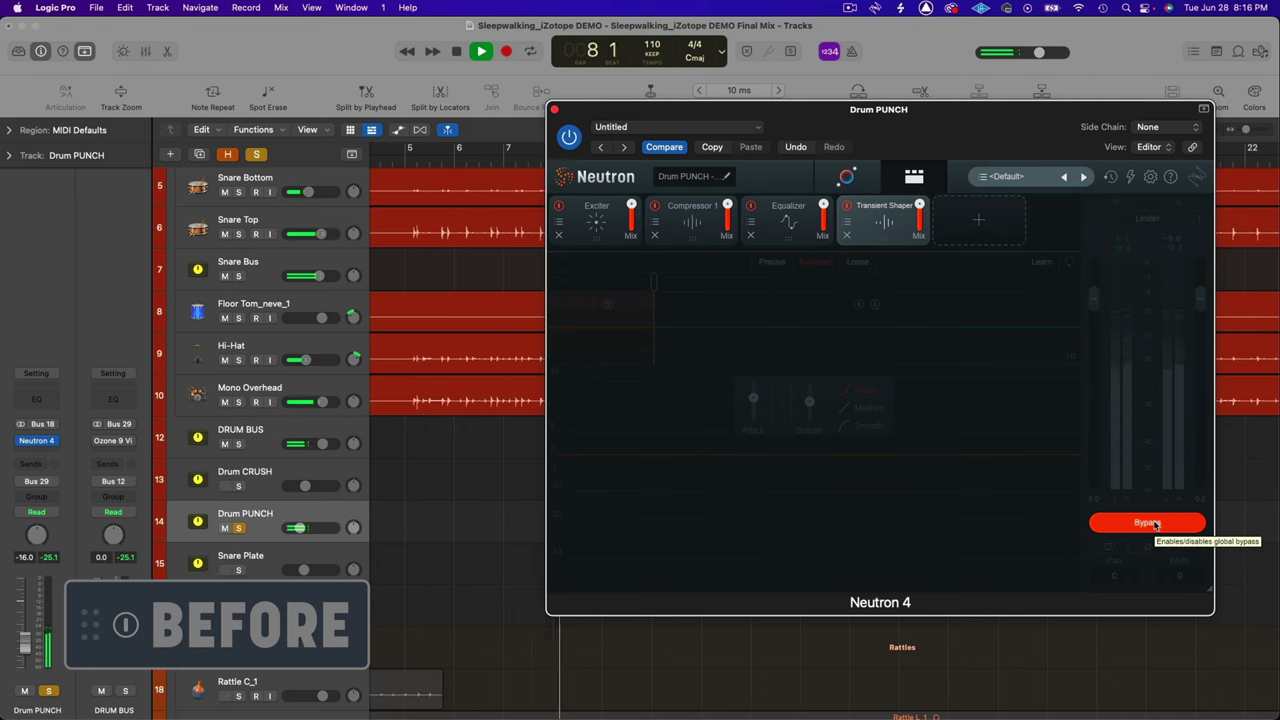
{"action": "left_click", "coordinate": [1147, 522]}
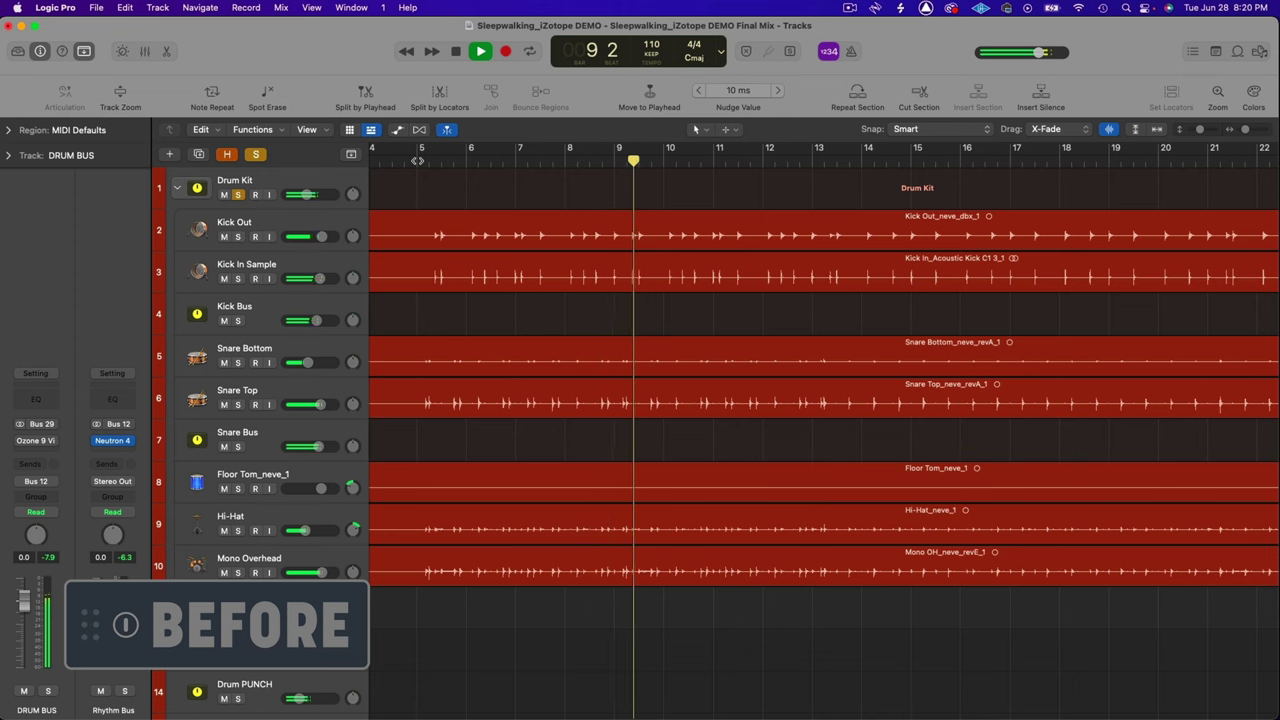
Replay the soloed Drum Kit from bar 5 to compare the whole drum mix before and after processing
{"action": "key", "text": "space"}
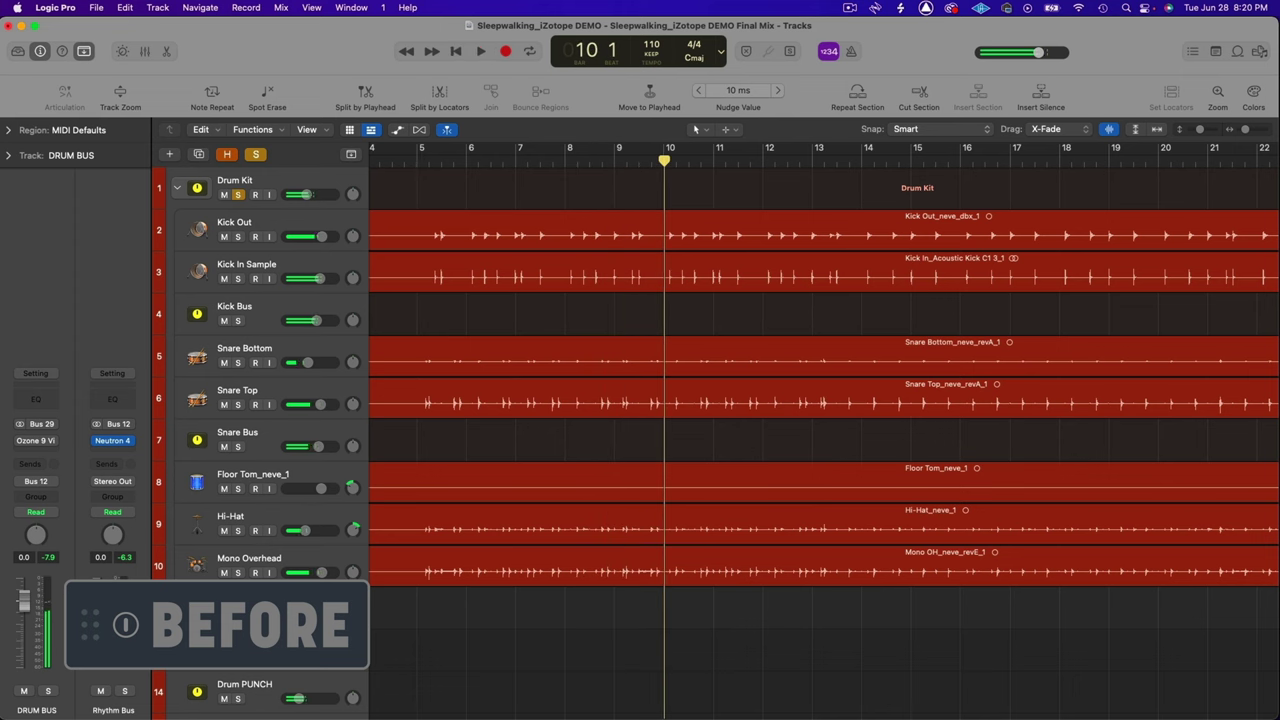
{"action": "left_click", "coordinate": [417, 159]}
{"action": "key", "text": "space"}
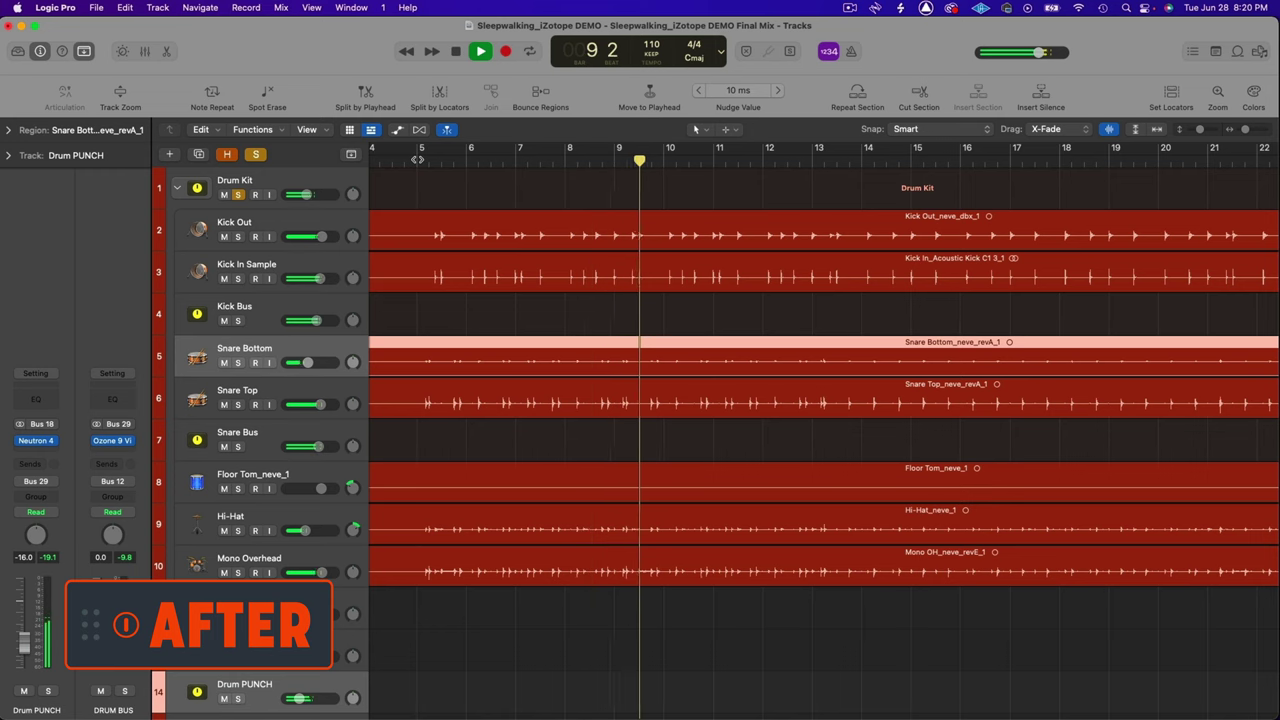
{"action": "key", "text": "space"}
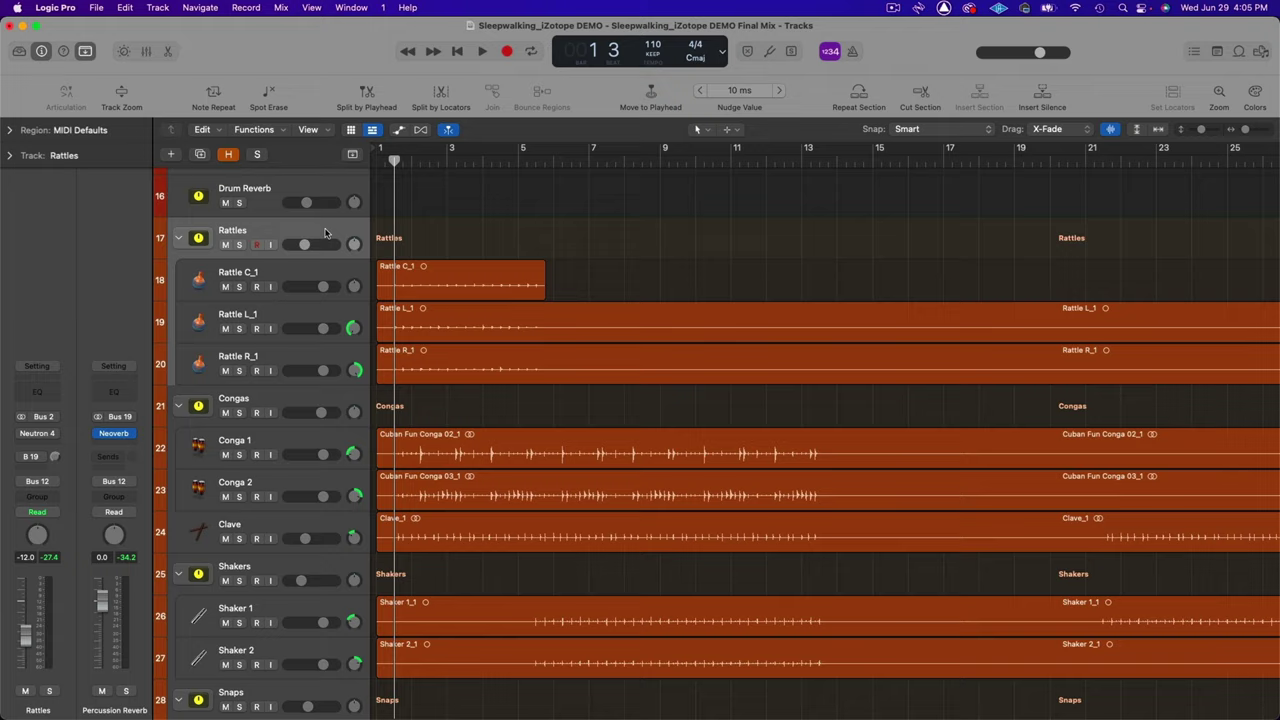
Look through the percussion tracks below Rattles, selecting Congas, Clave, Shakers, Snaps, Claps and Finger Chimes in turn
{"action": "scroll", "coordinate": [310, 280], "scroll_direction": "down", "scroll_amount": 3}
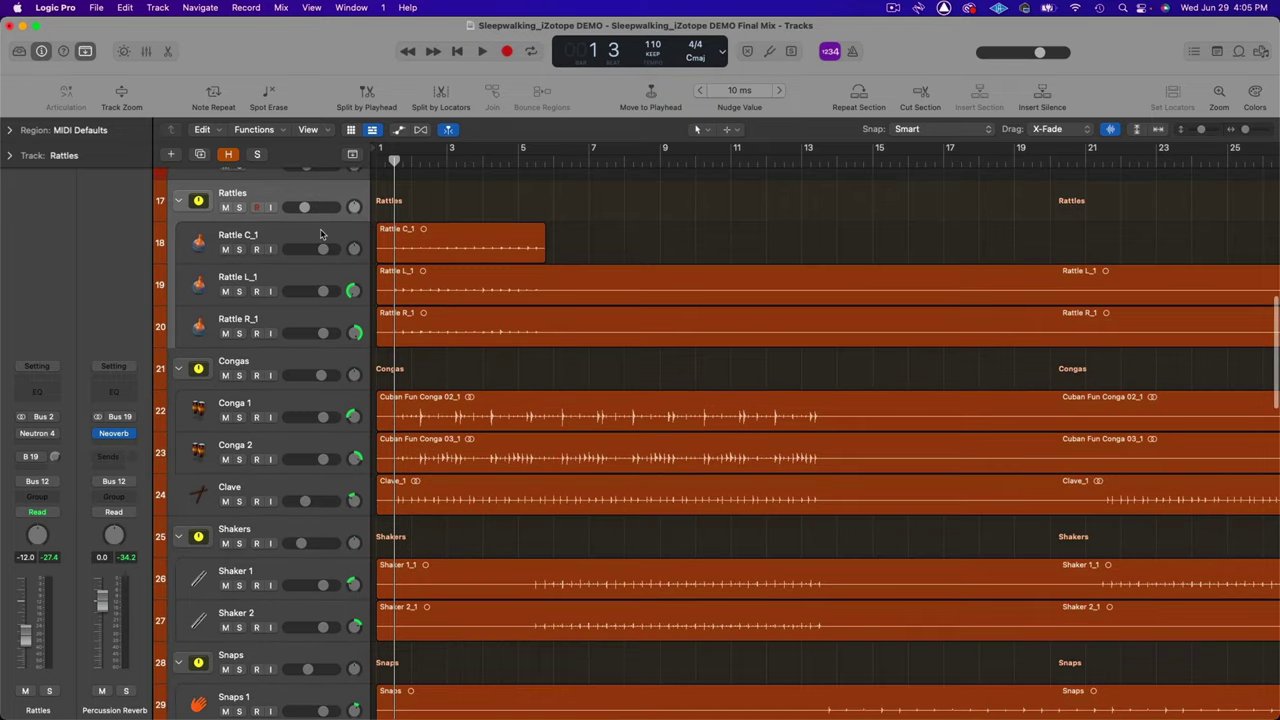
{"action": "left_click", "coordinate": [294, 320]}
{"action": "scroll", "coordinate": [294, 316], "scroll_direction": "down", "scroll_amount": 5}
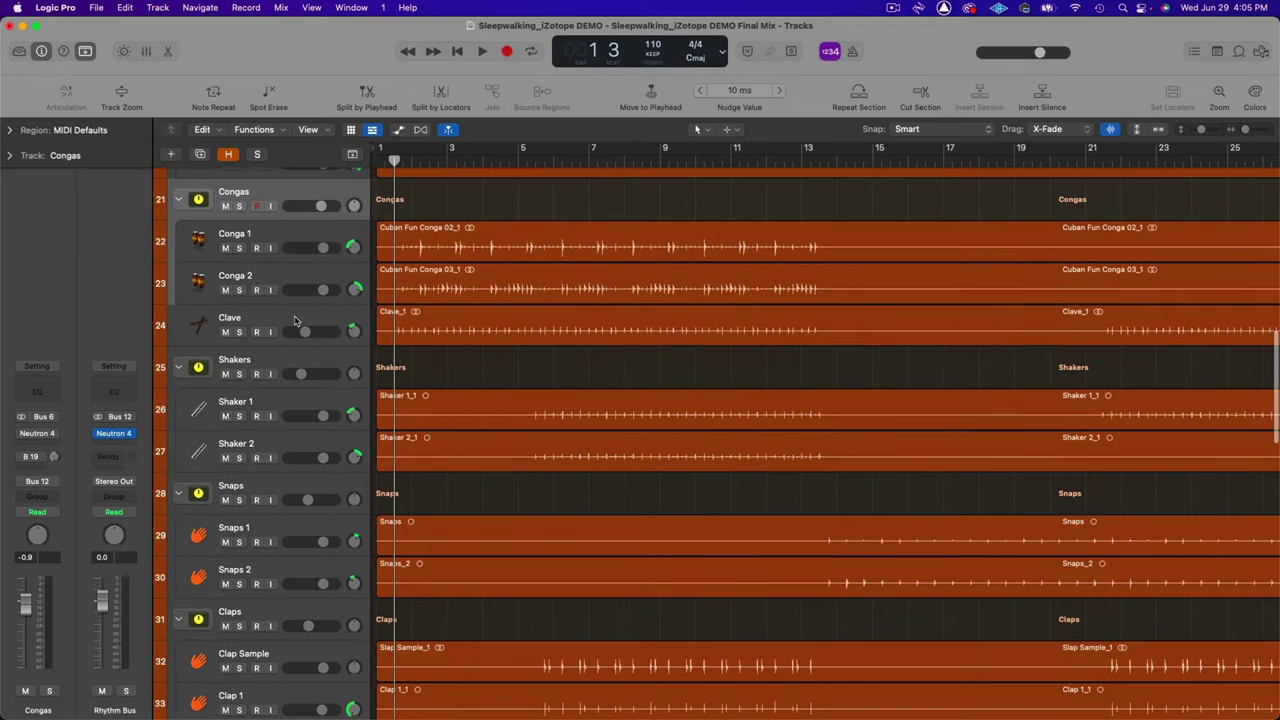
{"action": "left_click", "coordinate": [293, 320]}
{"action": "left_click", "coordinate": [296, 354]}
{"action": "scroll", "coordinate": [296, 354], "scroll_direction": "down", "scroll_amount": 6}
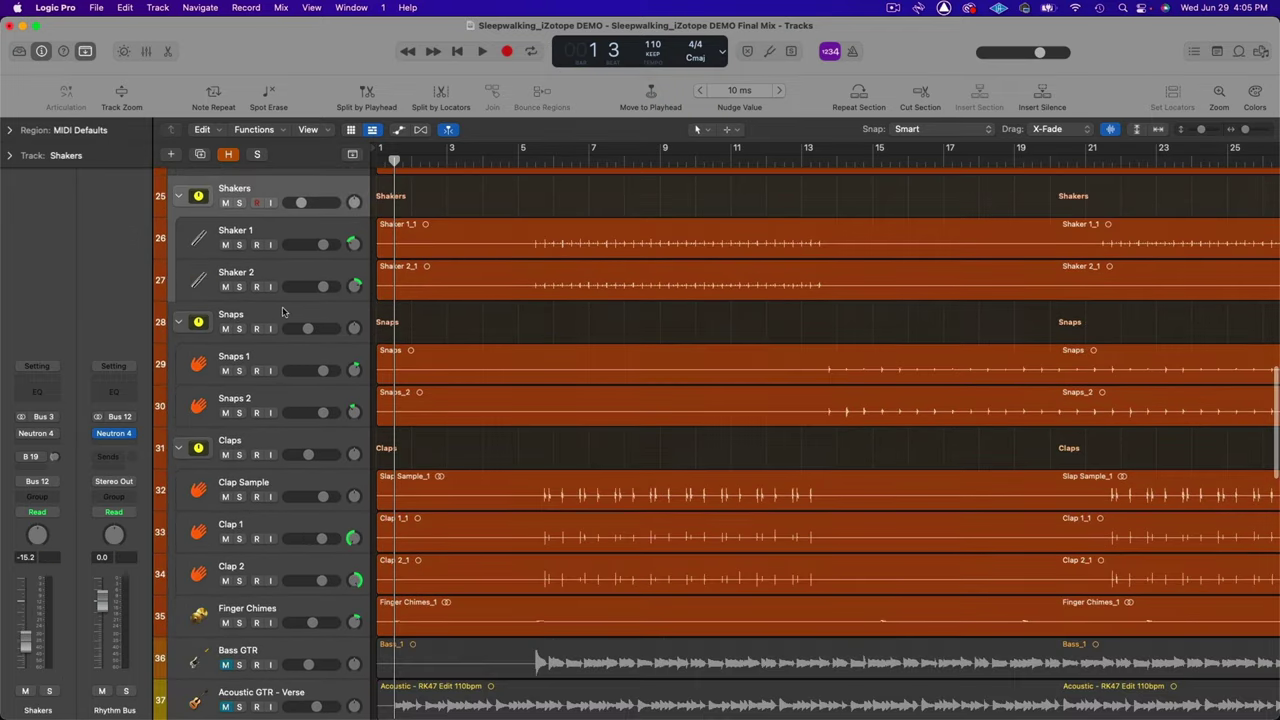
{"action": "left_click", "coordinate": [282, 337]}
{"action": "left_click", "coordinate": [280, 445]}
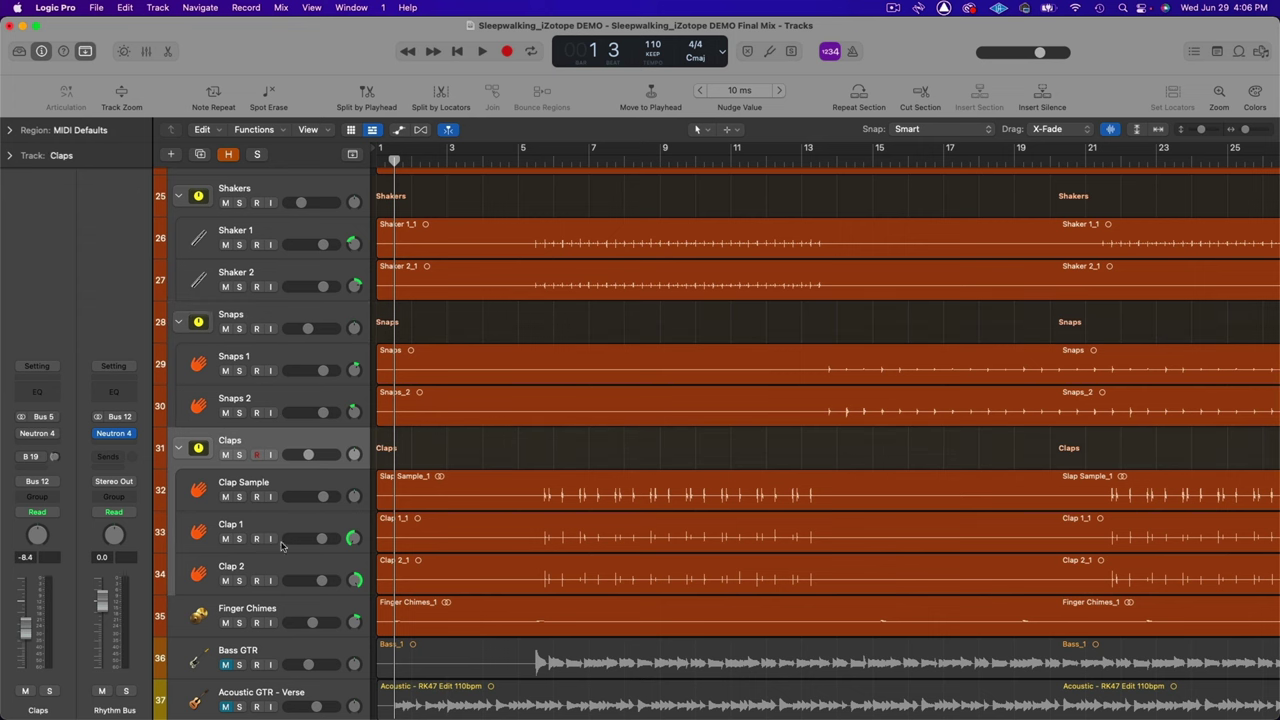
{"action": "left_click", "coordinate": [280, 614]}
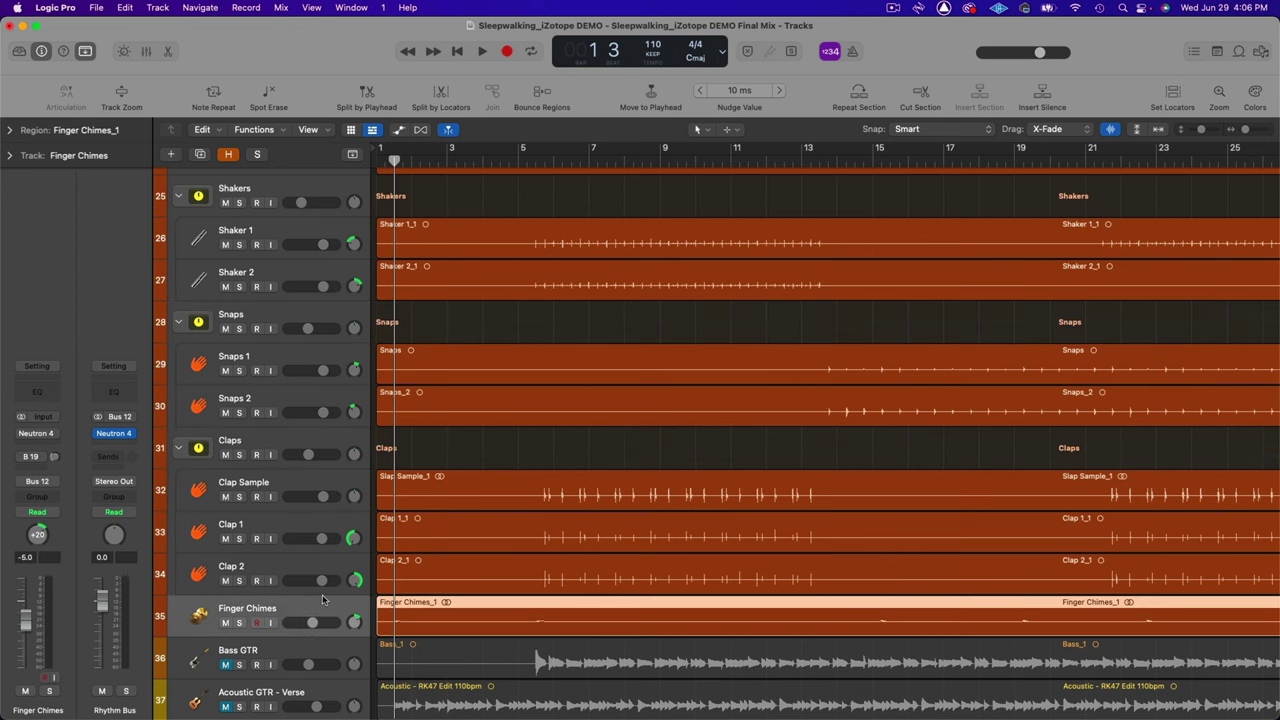
{"action": "scroll", "coordinate": [492, 405], "scroll_direction": "up", "scroll_amount": 2}
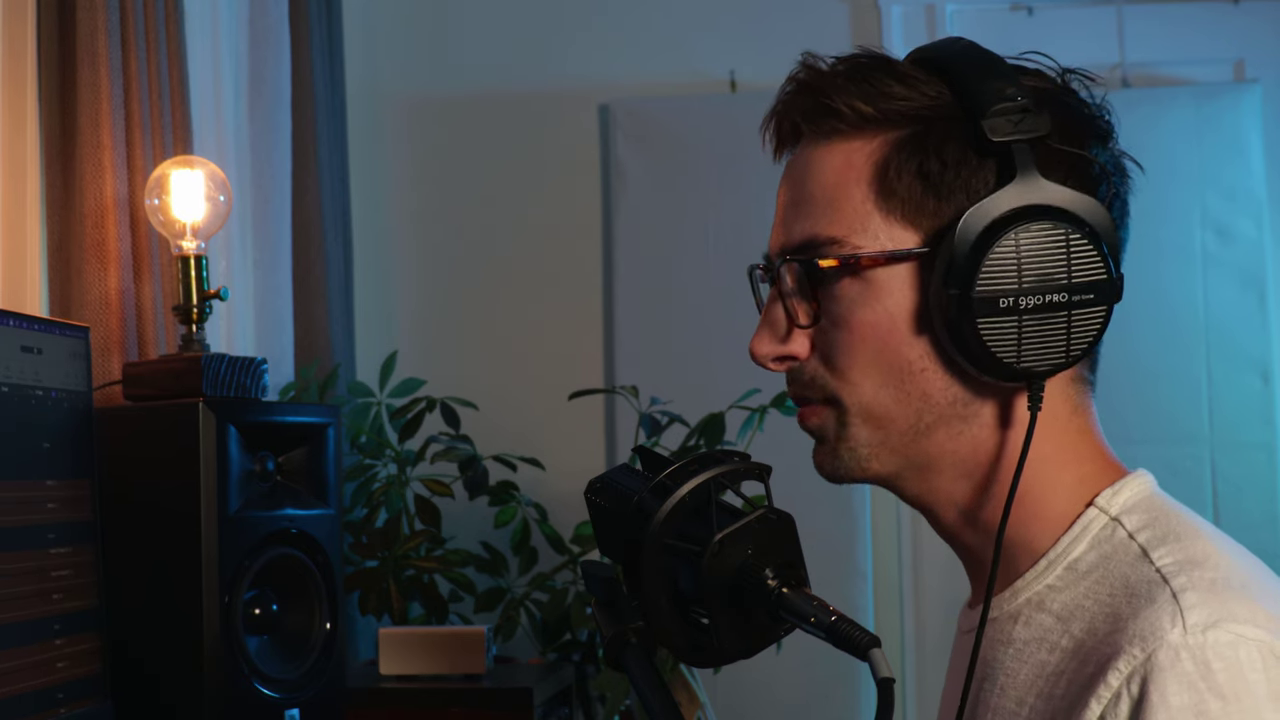
Select all percussion tracks from Rattles through Finger Chimes and solo them together
{"action": "scroll", "coordinate": [300, 291], "scroll_direction": "down", "scroll_amount": 3}
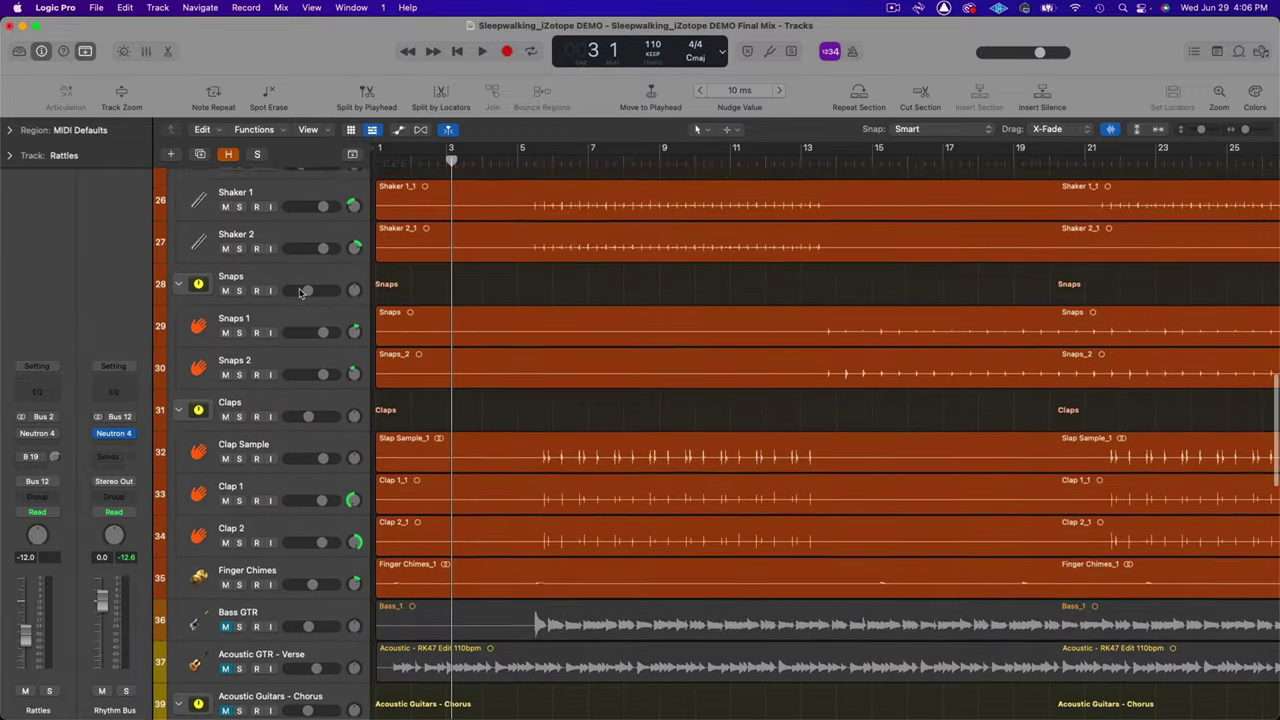
{"action": "scroll", "coordinate": [300, 291], "scroll_direction": "down", "scroll_amount": 2}
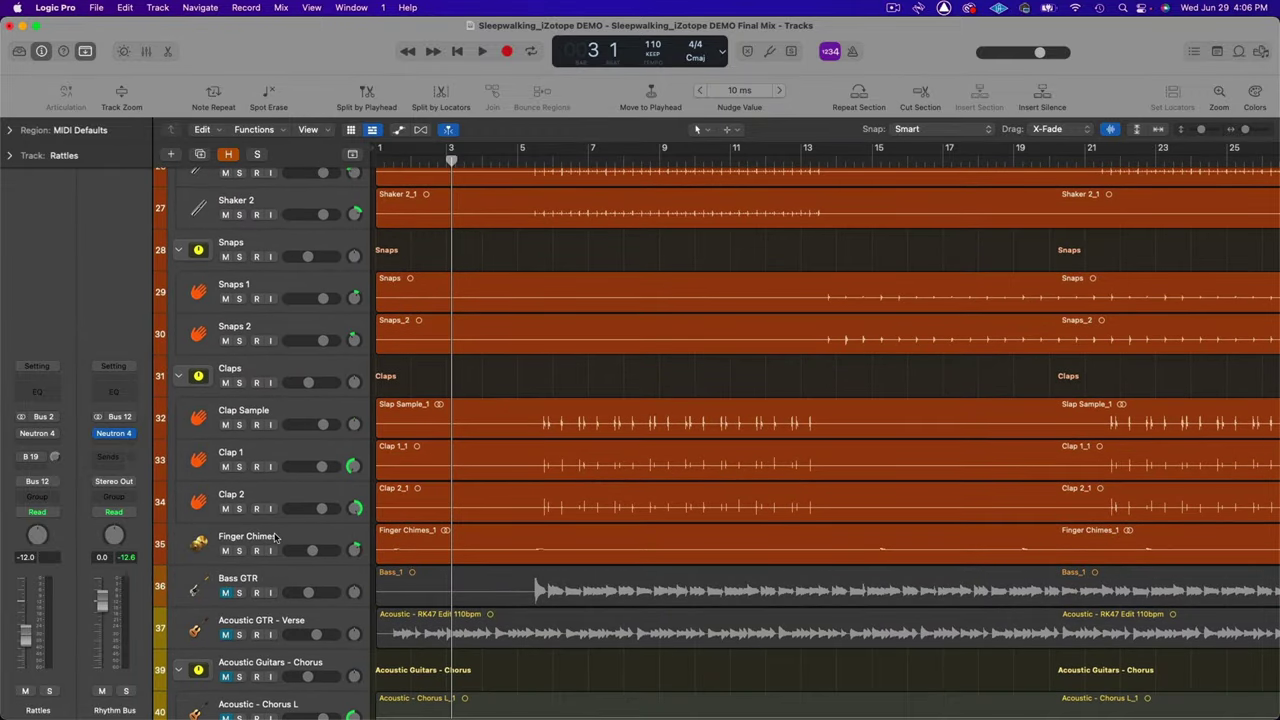
{"action": "left_click", "coordinate": [277, 538], "text": "shift"}
{"action": "key", "text": "ctrl+s"}
Move the playhead back into bar 1 and play the soloed percussion, following the arrangement past bar 11
{"action": "scroll", "coordinate": [428, 430], "scroll_direction": "up", "scroll_amount": 8}
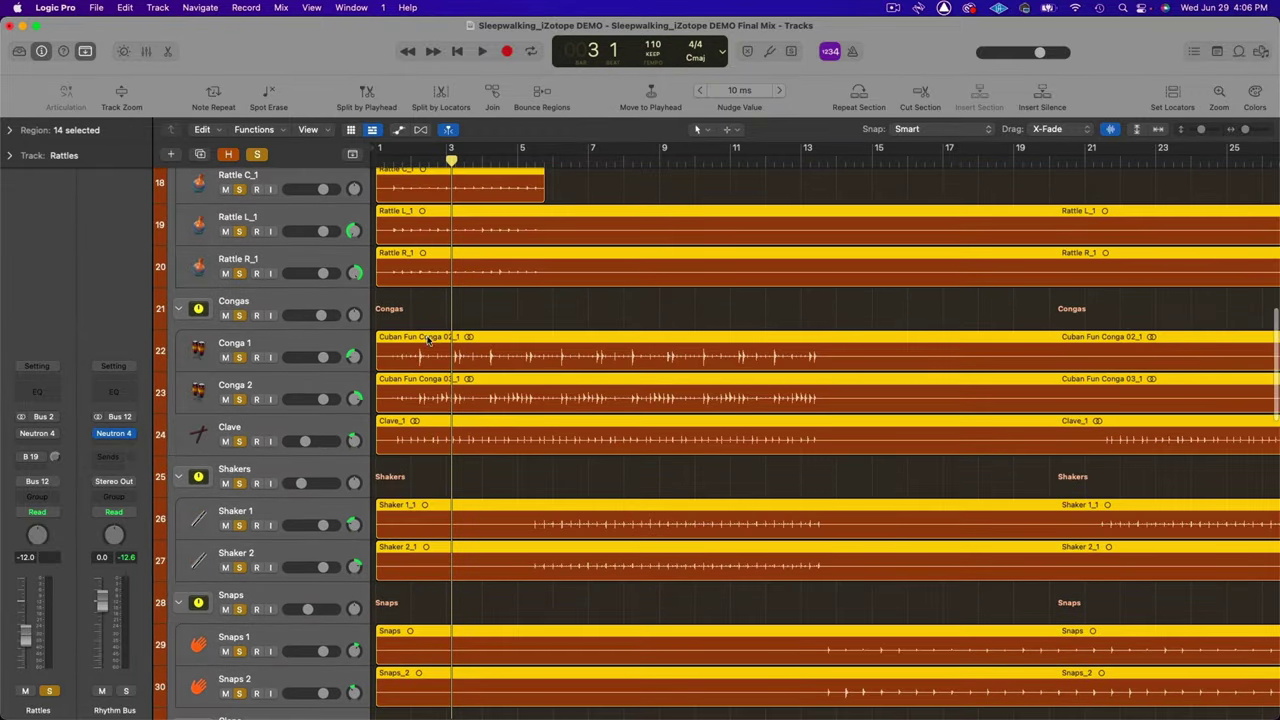
{"action": "scroll", "coordinate": [428, 430], "scroll_direction": "up", "scroll_amount": 5}
{"action": "left_click_drag", "start_coordinate": [451, 160], "coordinate": [393, 163]}
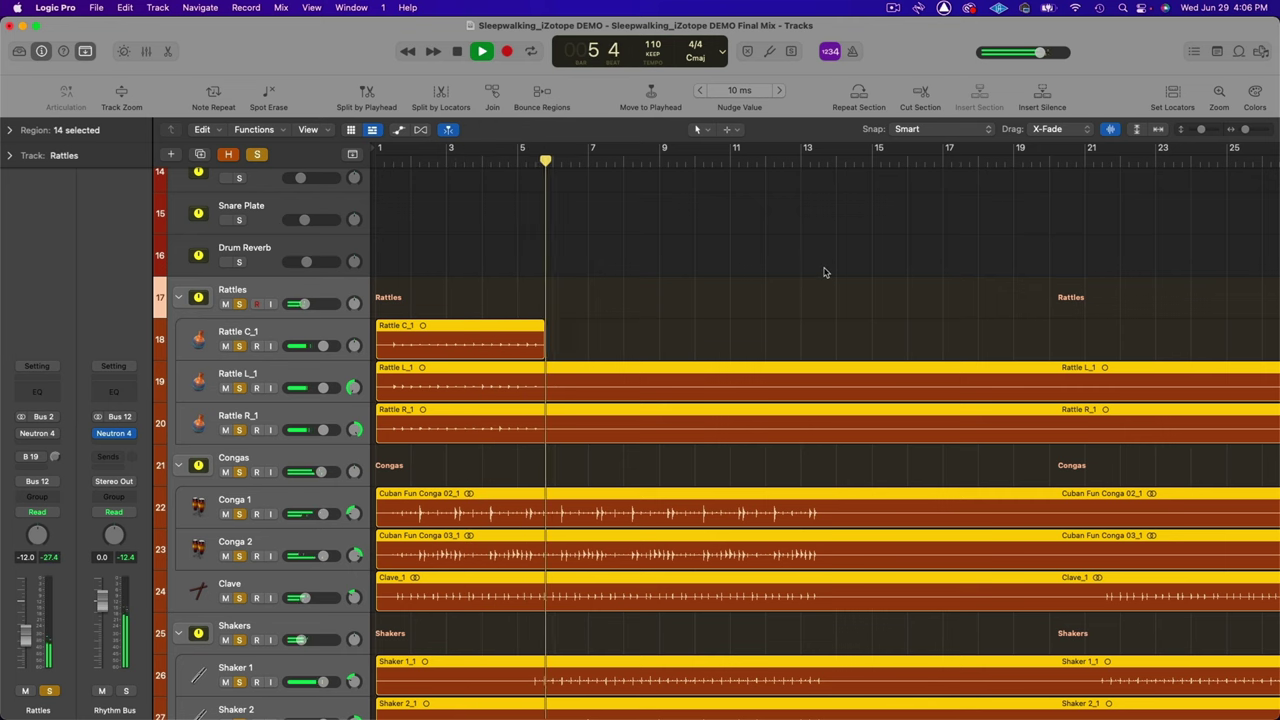
{"action": "scroll", "coordinate": [824, 272], "scroll_direction": "down", "scroll_amount": 5}
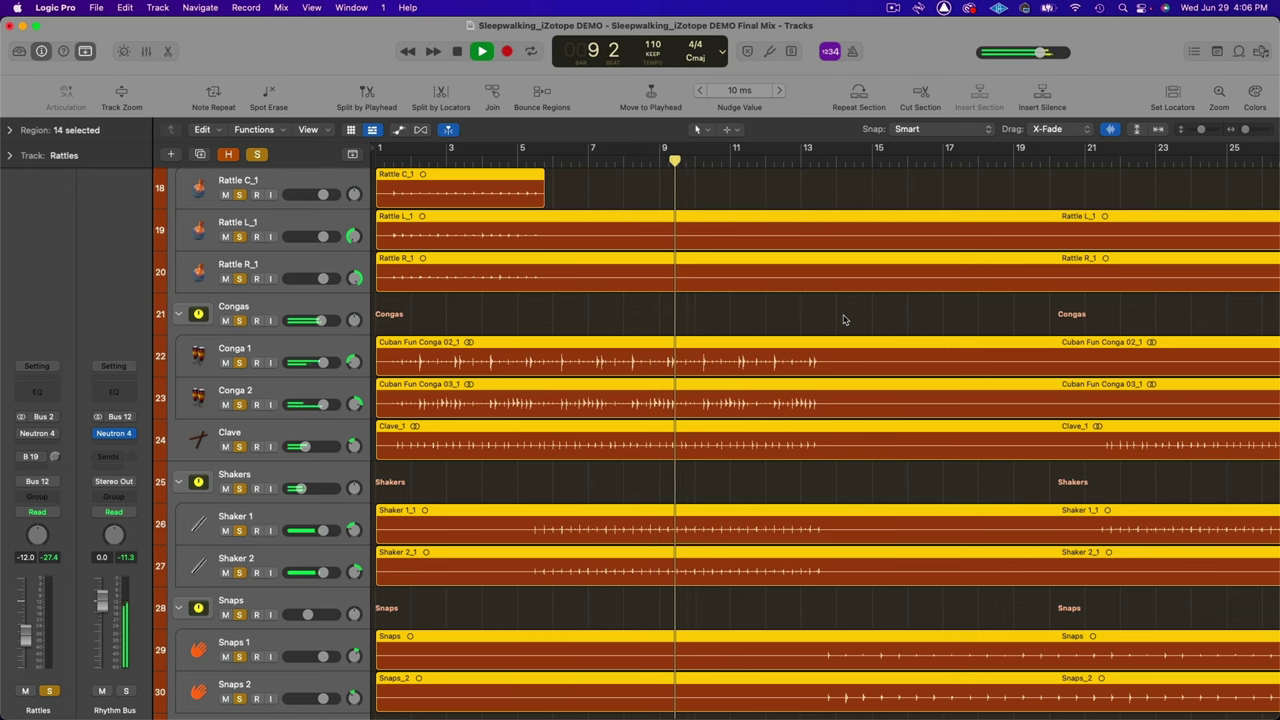
{"action": "scroll", "coordinate": [843, 319], "scroll_direction": "right", "scroll_amount": 5}
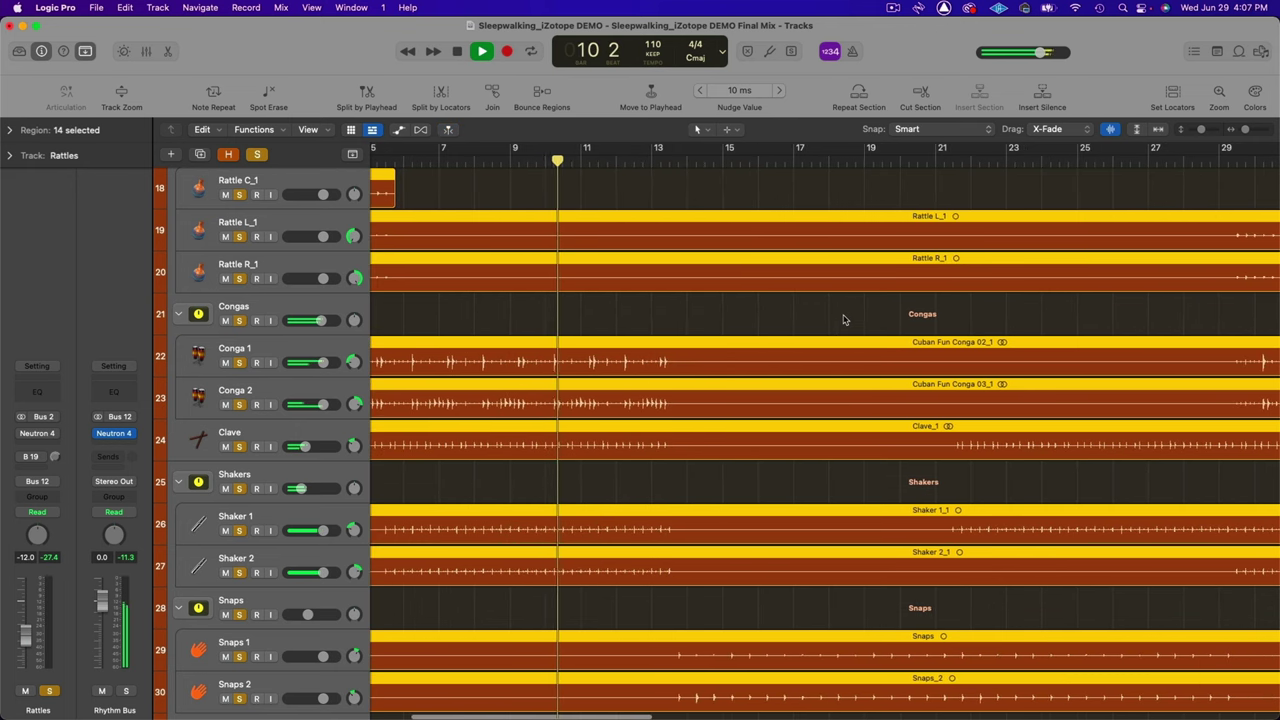
{"action": "scroll", "coordinate": [843, 319], "scroll_direction": "right", "scroll_amount": 4}
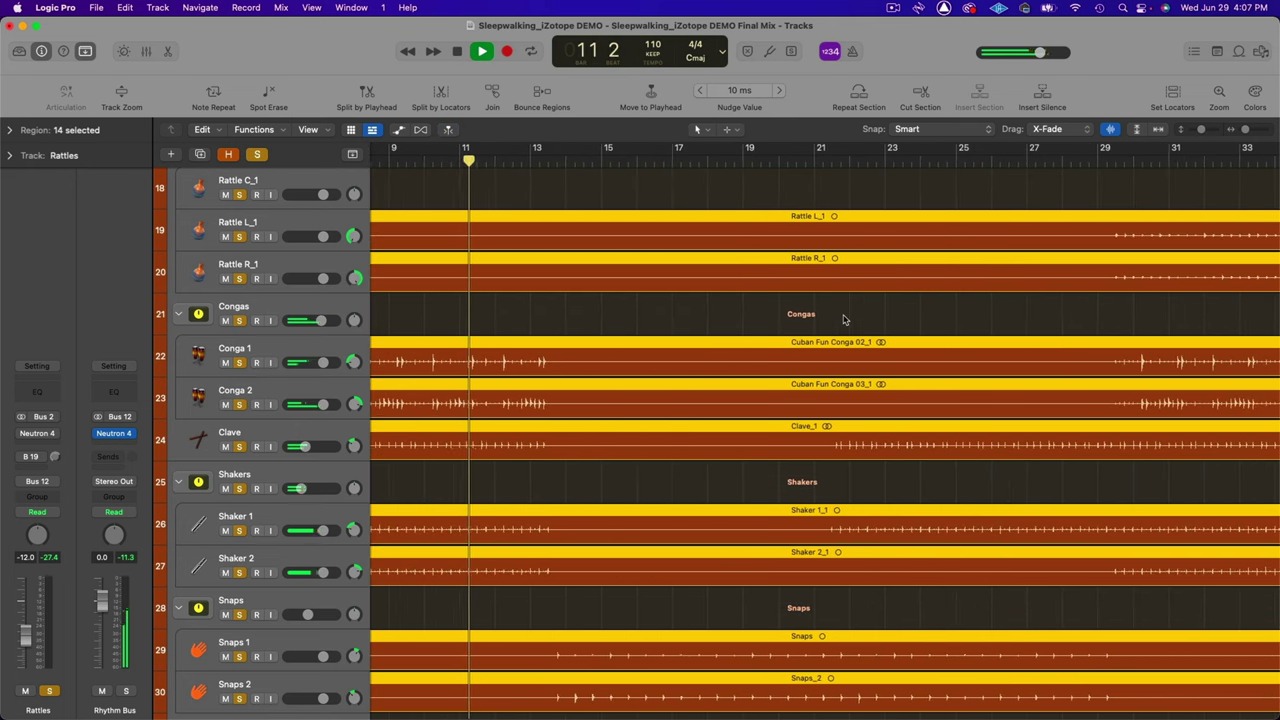
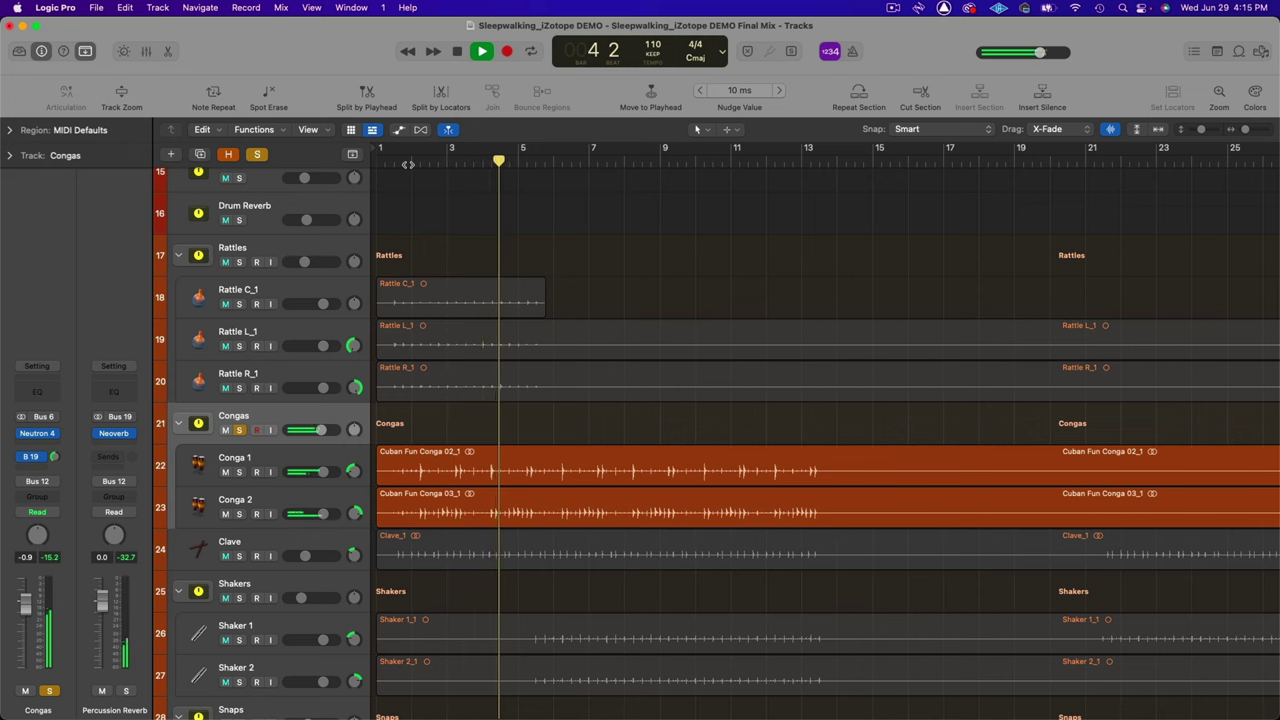
Stop playback, take the Clave track out of solo and open its Neutron 4 Equalizer to view the curve
{"action": "key", "text": "space"}
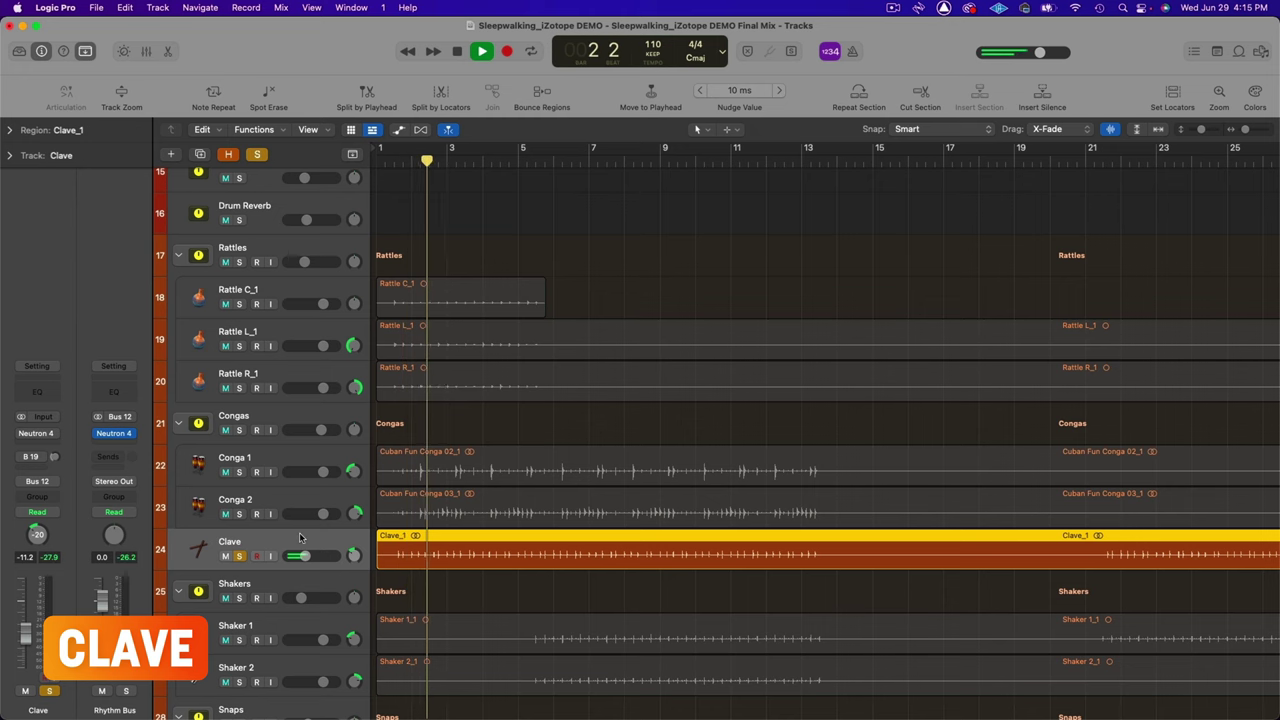
{"action": "key", "text": "space"}
{"action": "left_click", "coordinate": [240, 557]}
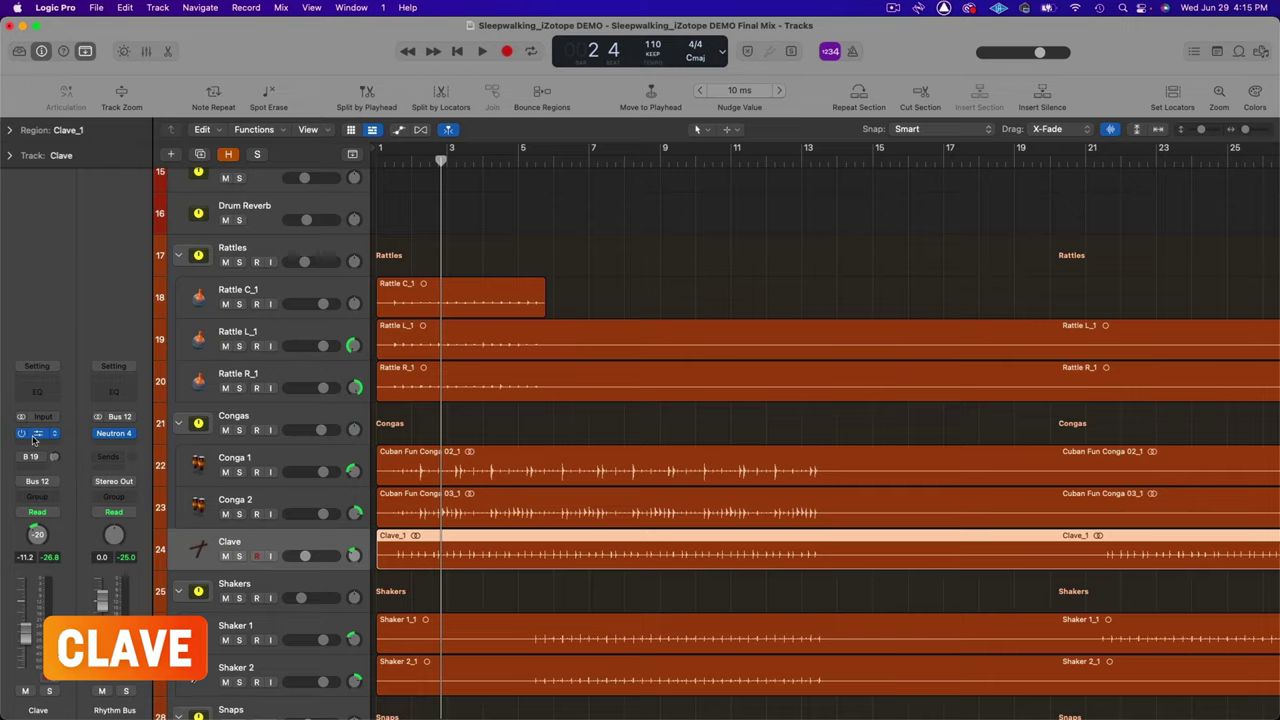
{"action": "left_click", "coordinate": [35, 433]}
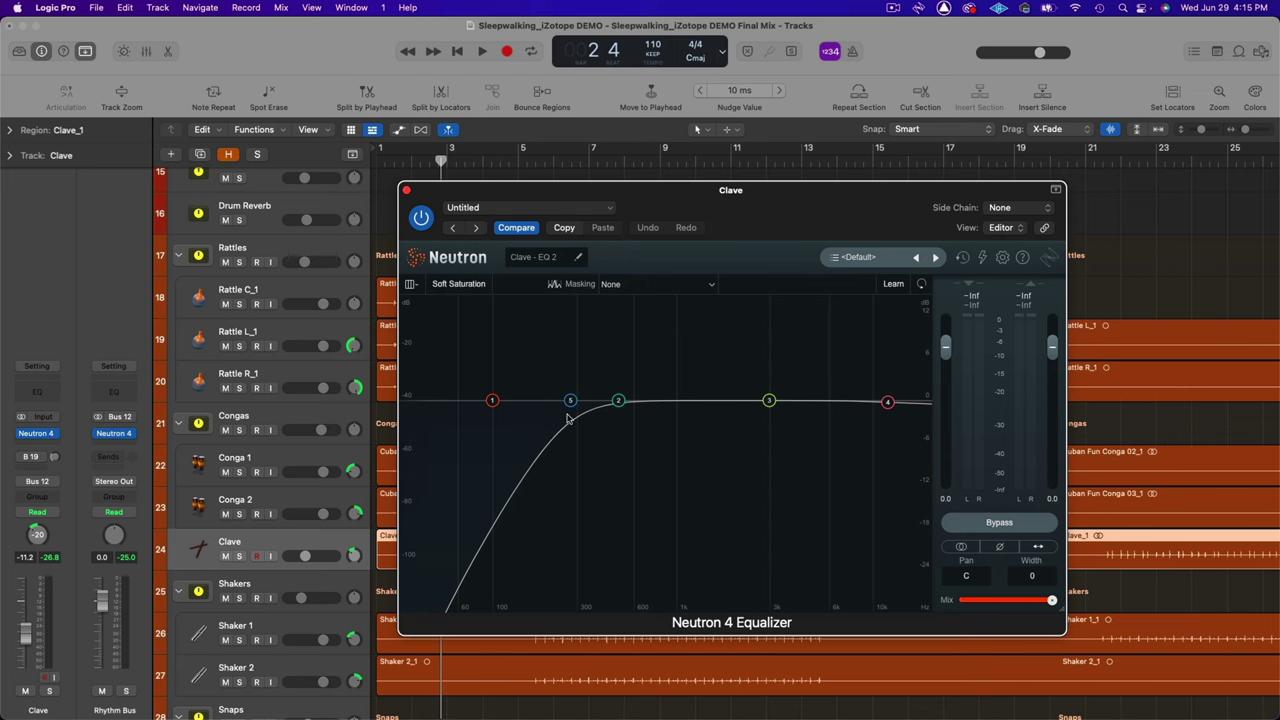
Close the Equalizer, solo the Clave track again and play it with Neutron 4 bypassed
{"action": "left_click", "coordinate": [407, 191]}
{"action": "left_click", "coordinate": [239, 556]}
{"action": "key", "text": "space"}
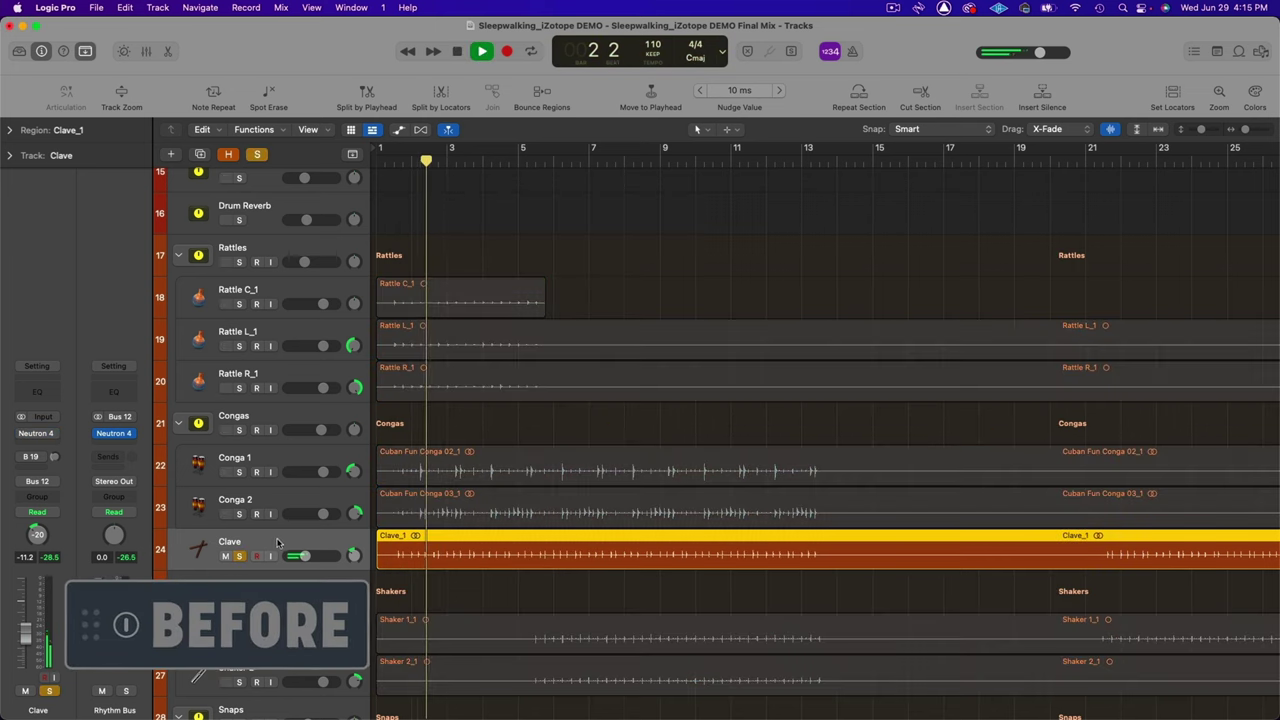
Open the Clave track's Neutron 4 Equalizer during playback and enable the plug-in to hear the processed sound
{"action": "left_click", "coordinate": [35, 433]}
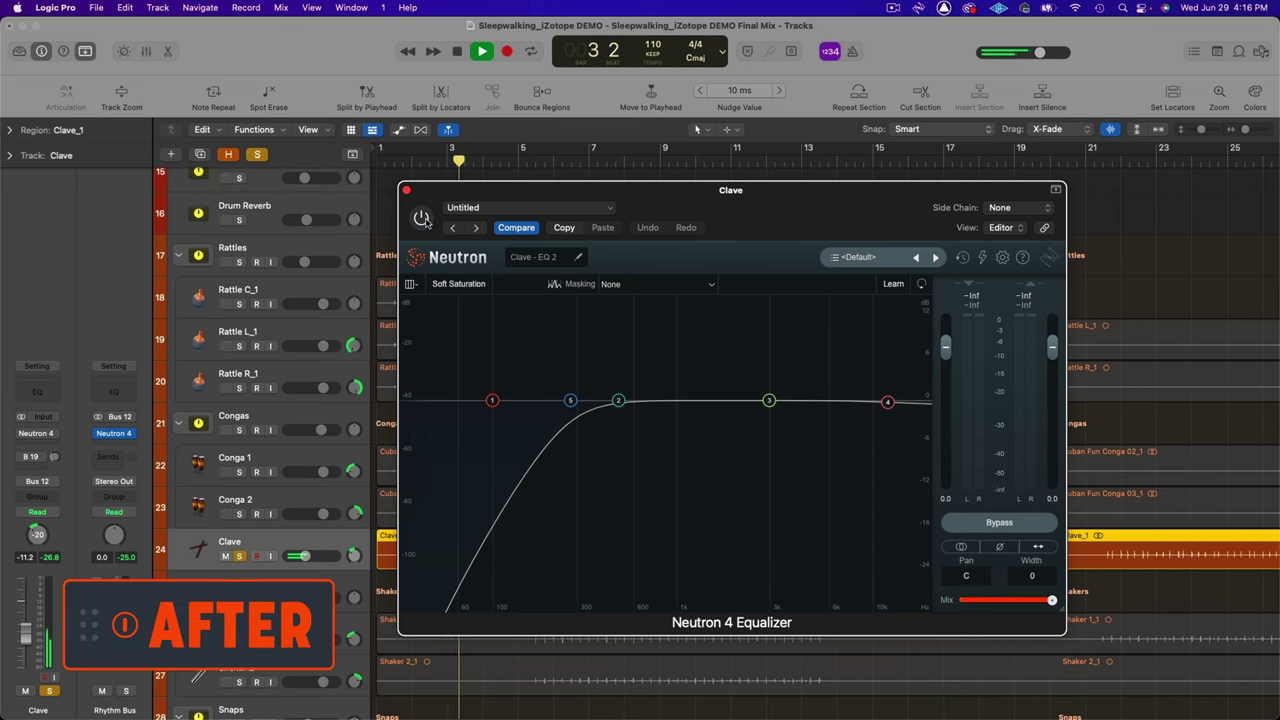
{"action": "left_click", "coordinate": [421, 218]}
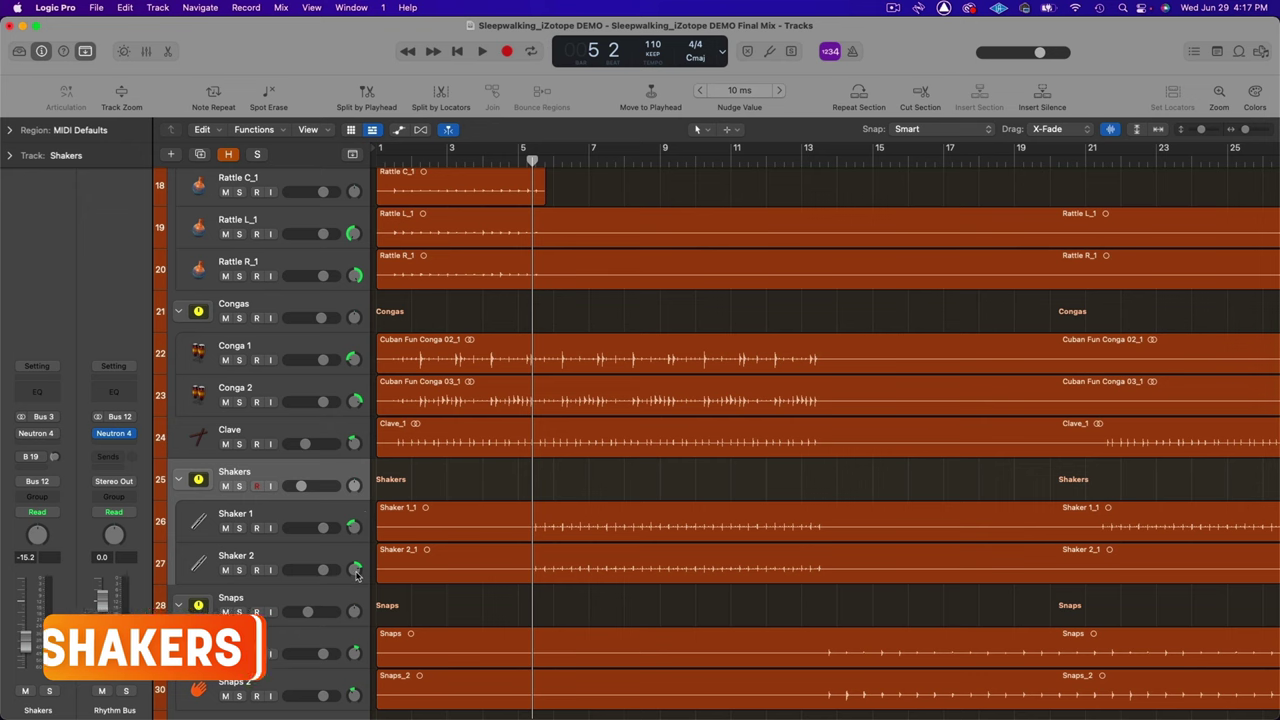
Solo the Shakers stack, play it from bar 5 and stop playback
{"action": "left_click", "coordinate": [239, 486]}
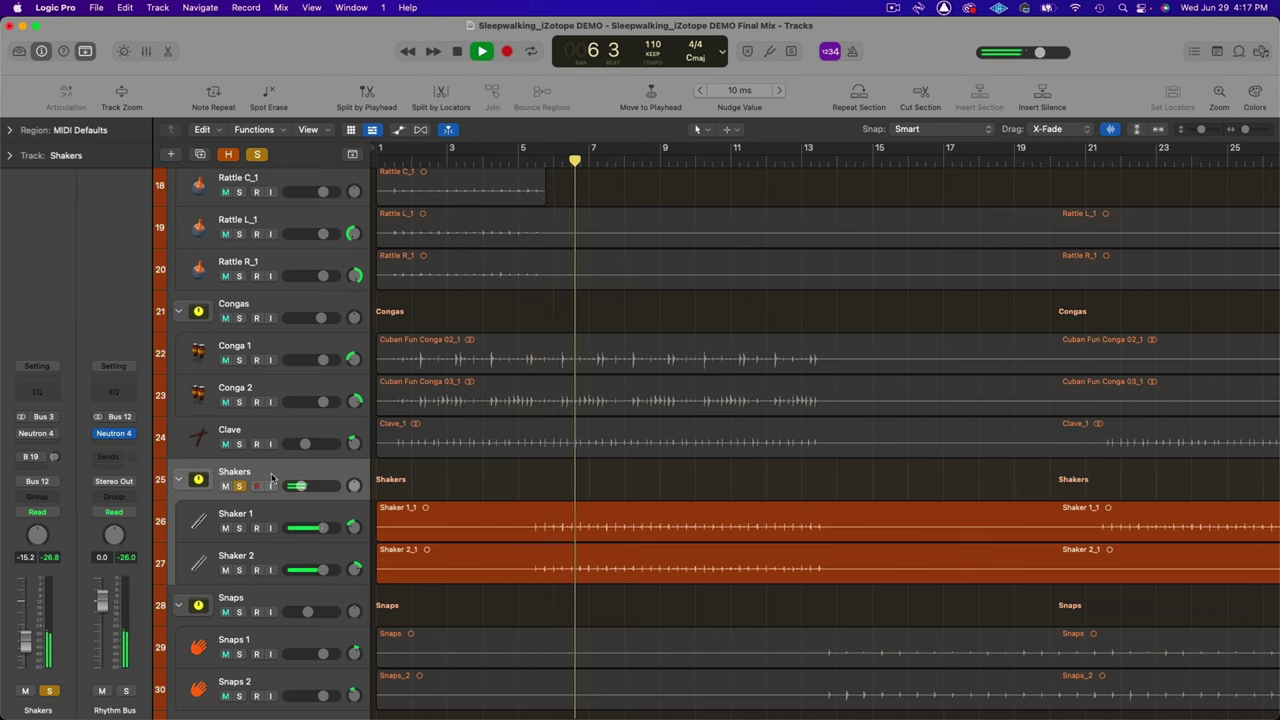
{"action": "key", "text": "space"}
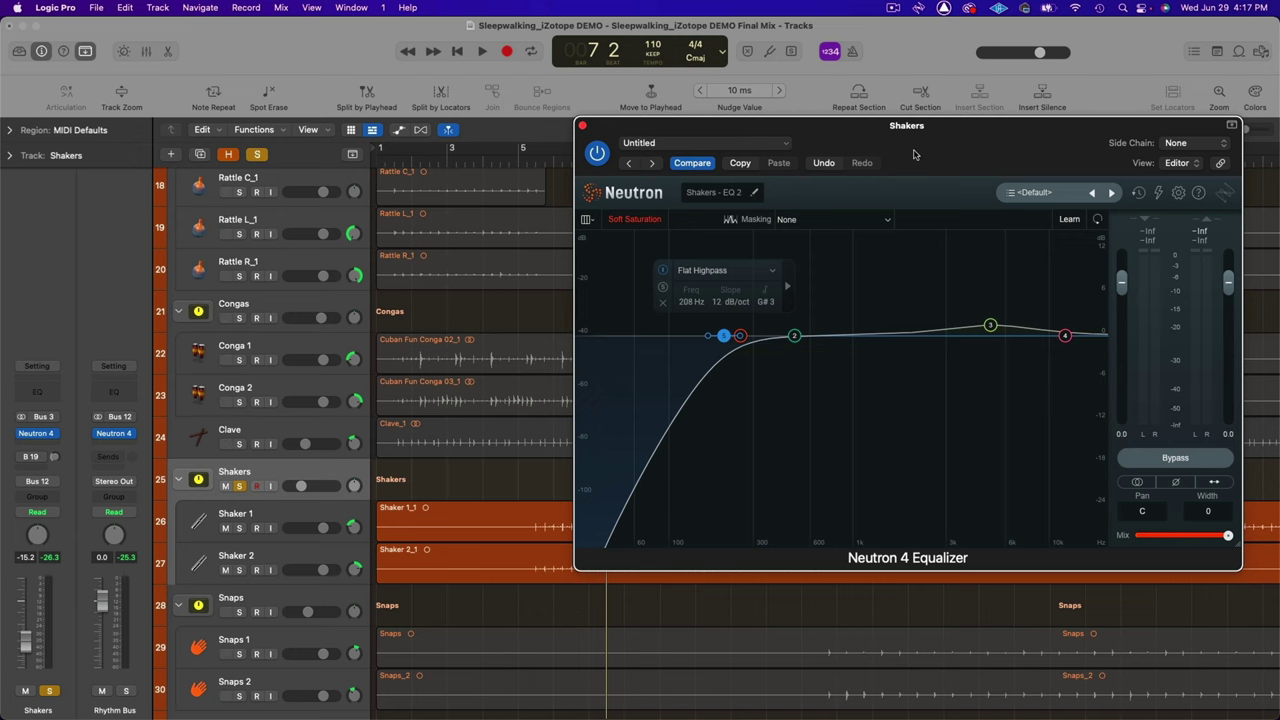
Return the playhead to bar 5, select the Shakers Equalizer's band 3 and audition that band during playback
{"action": "left_click", "coordinate": [536, 163]}
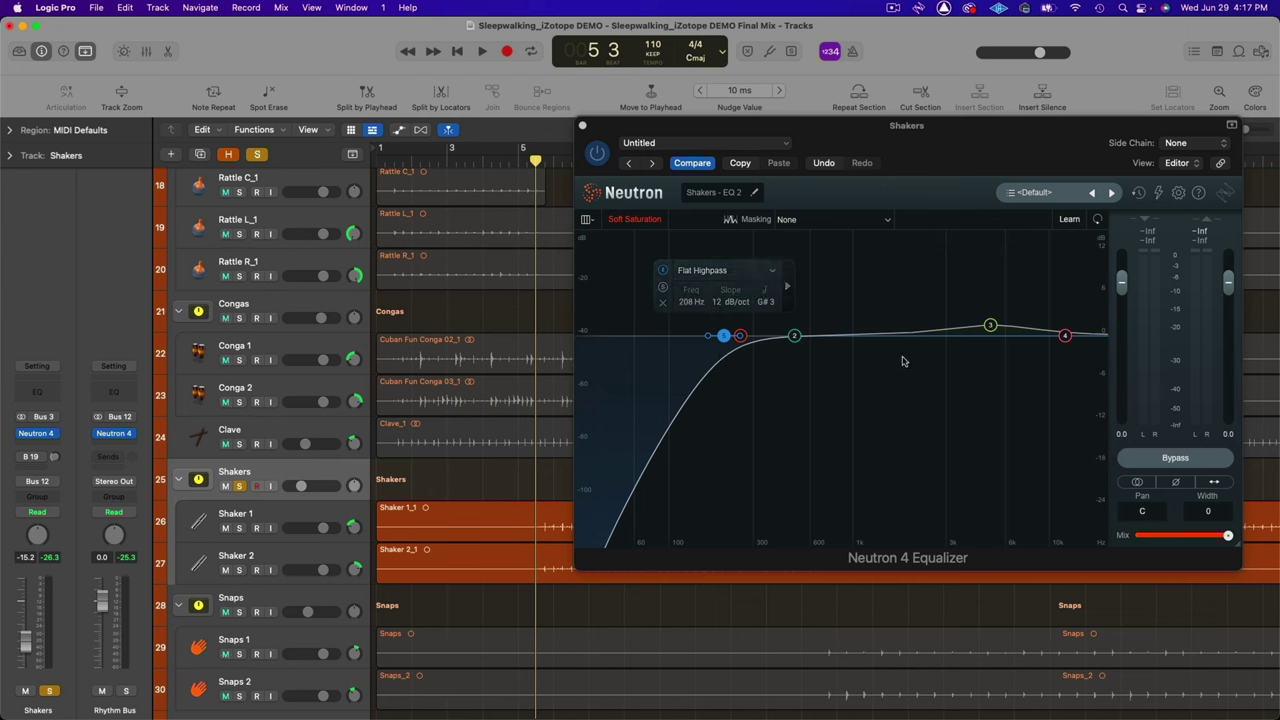
{"action": "left_click", "coordinate": [990, 327]}
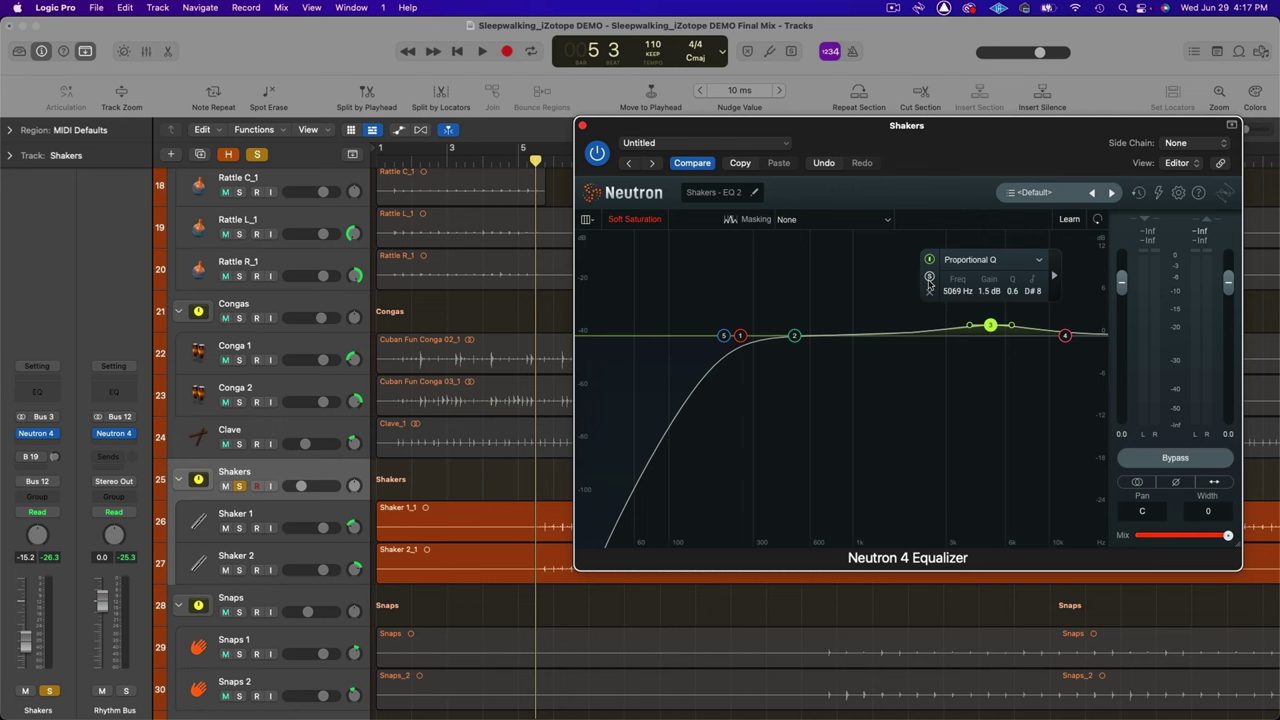
{"action": "key", "text": "space"}
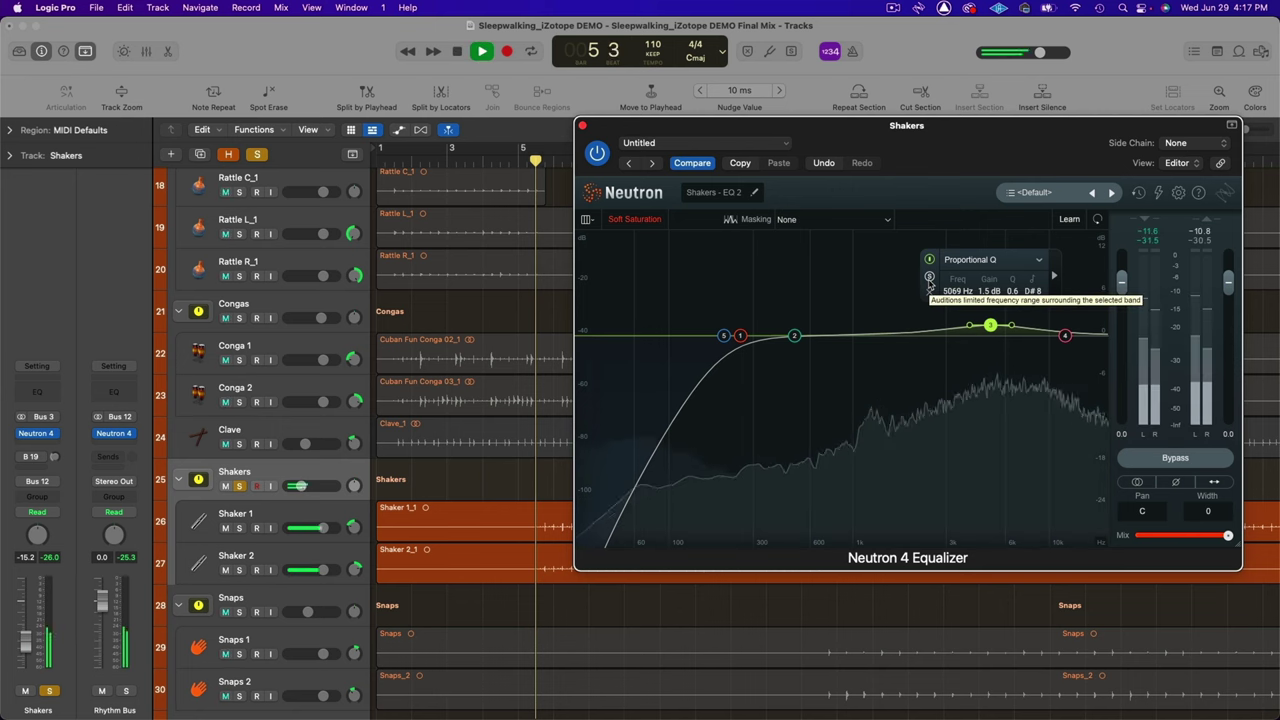
{"action": "left_click", "coordinate": [929, 277]}
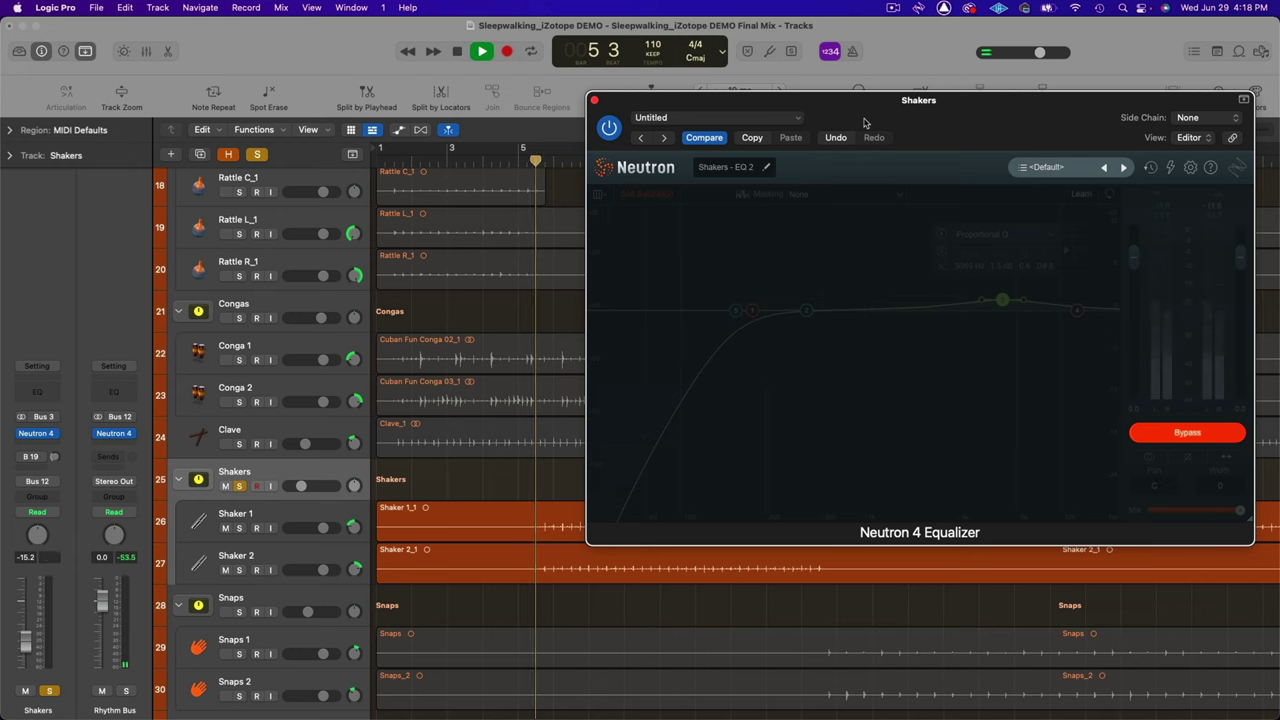
Take the Shakers' Equalizer out of bypass and play the soloed Shakers with the Neoverb on Percussion Reverb
{"action": "left_click", "coordinate": [1196, 435]}
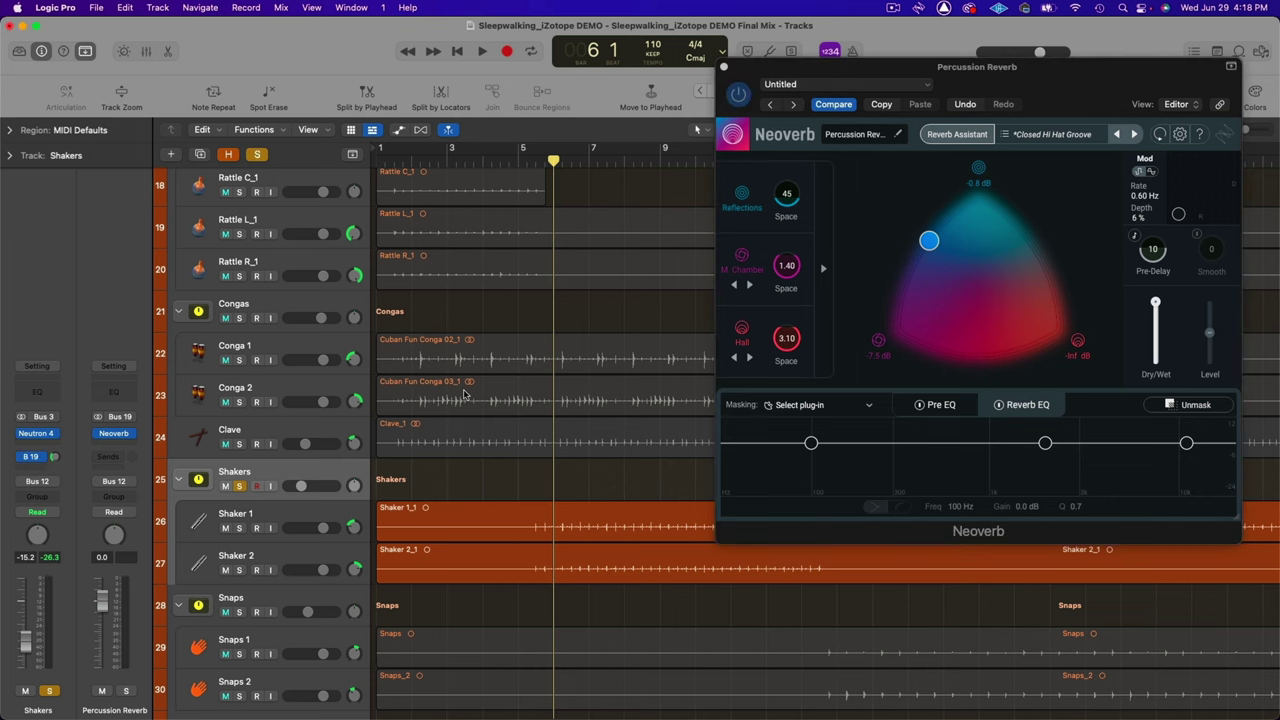
{"action": "key", "text": "space"}
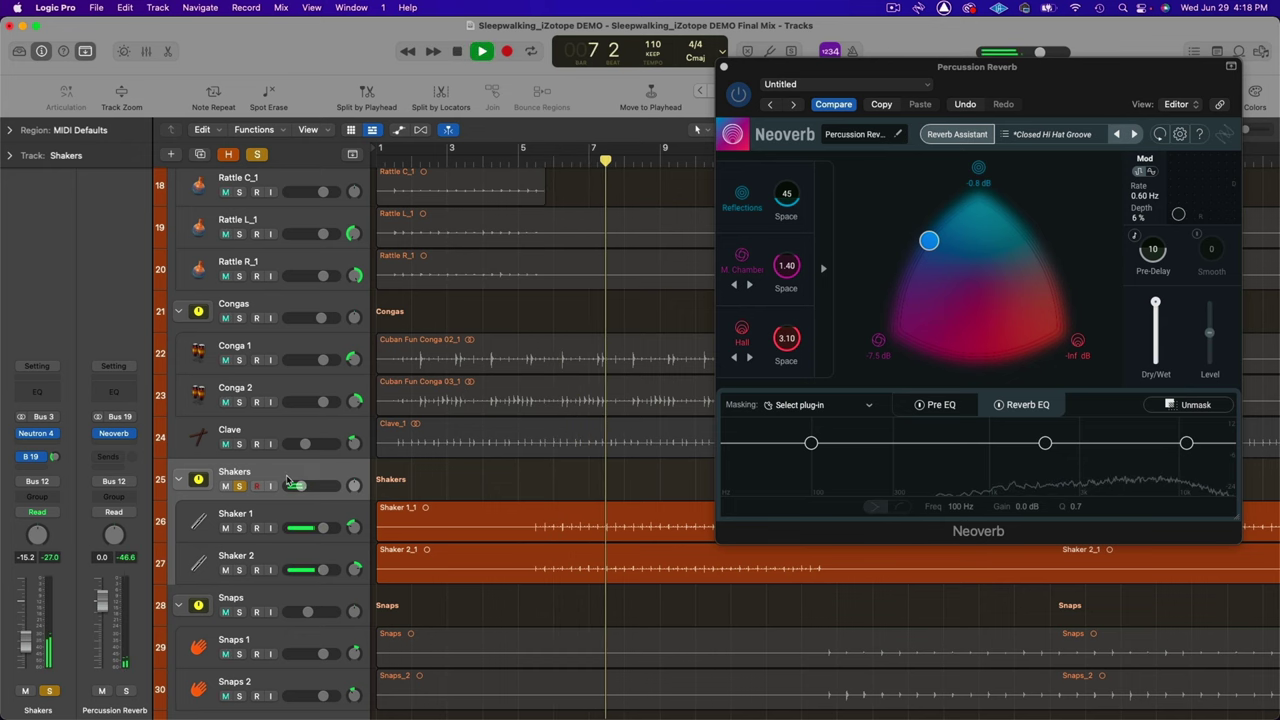
{"action": "key", "text": "space"}
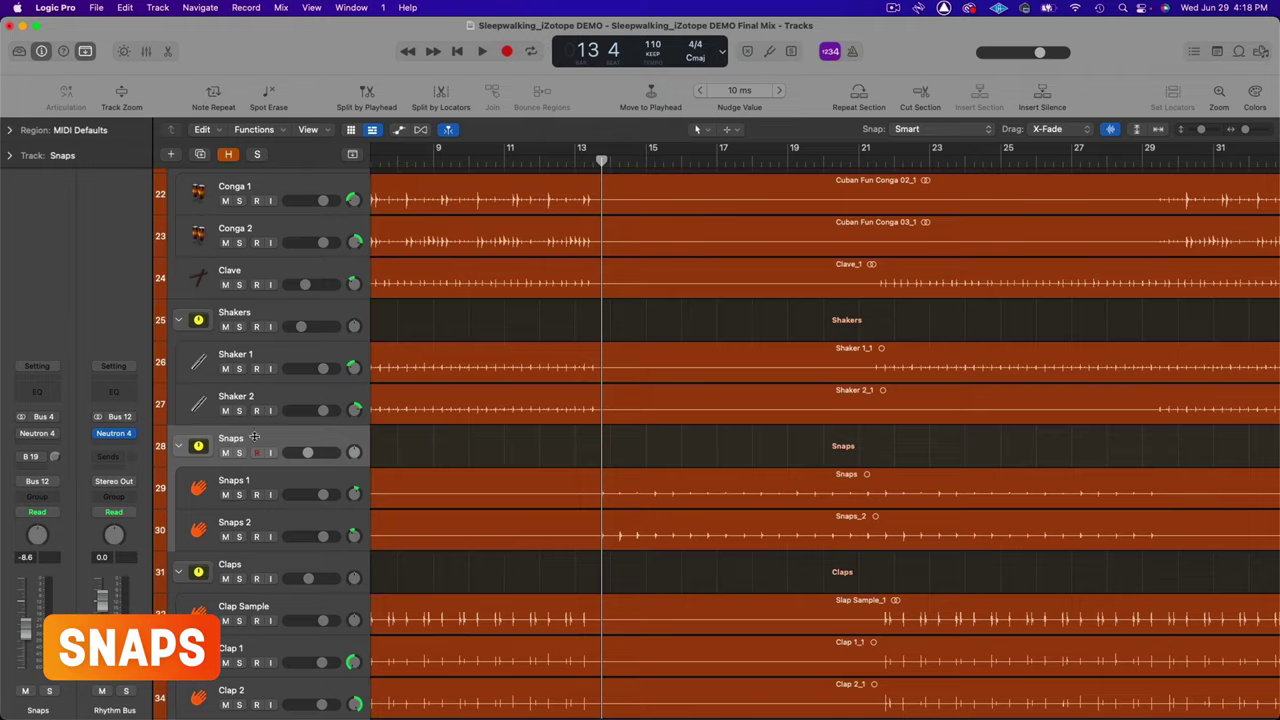
Solo the Snaps stack, open its Neutron 4 and select Equalizer bands 3 and 4 to examine their settings
{"action": "left_click", "coordinate": [239, 453]}
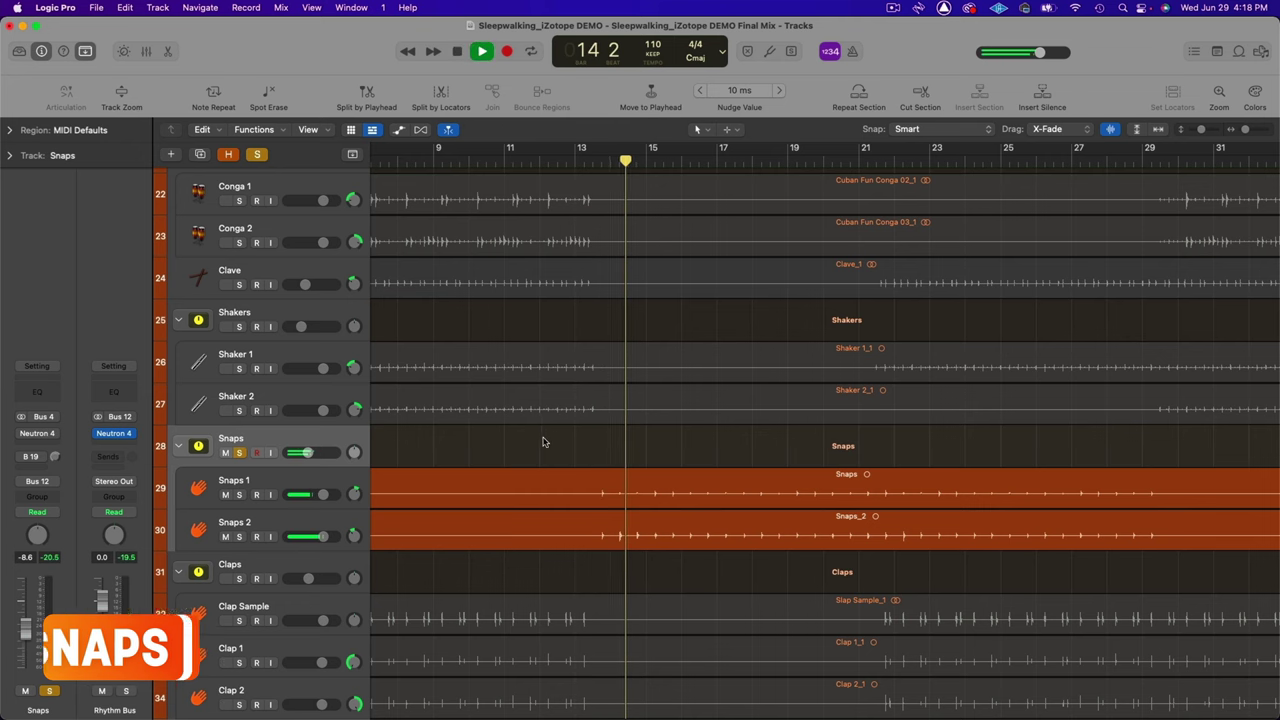
{"action": "left_click", "coordinate": [37, 433]}
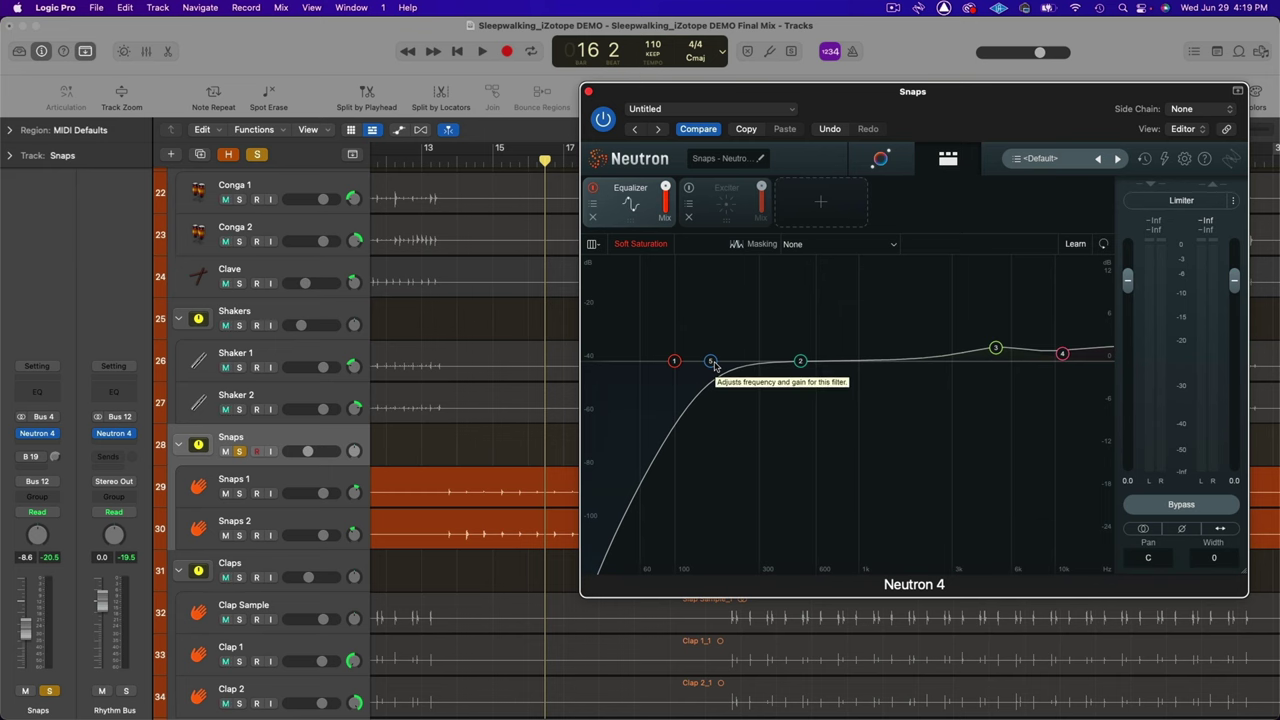
{"action": "left_click", "coordinate": [995, 350]}
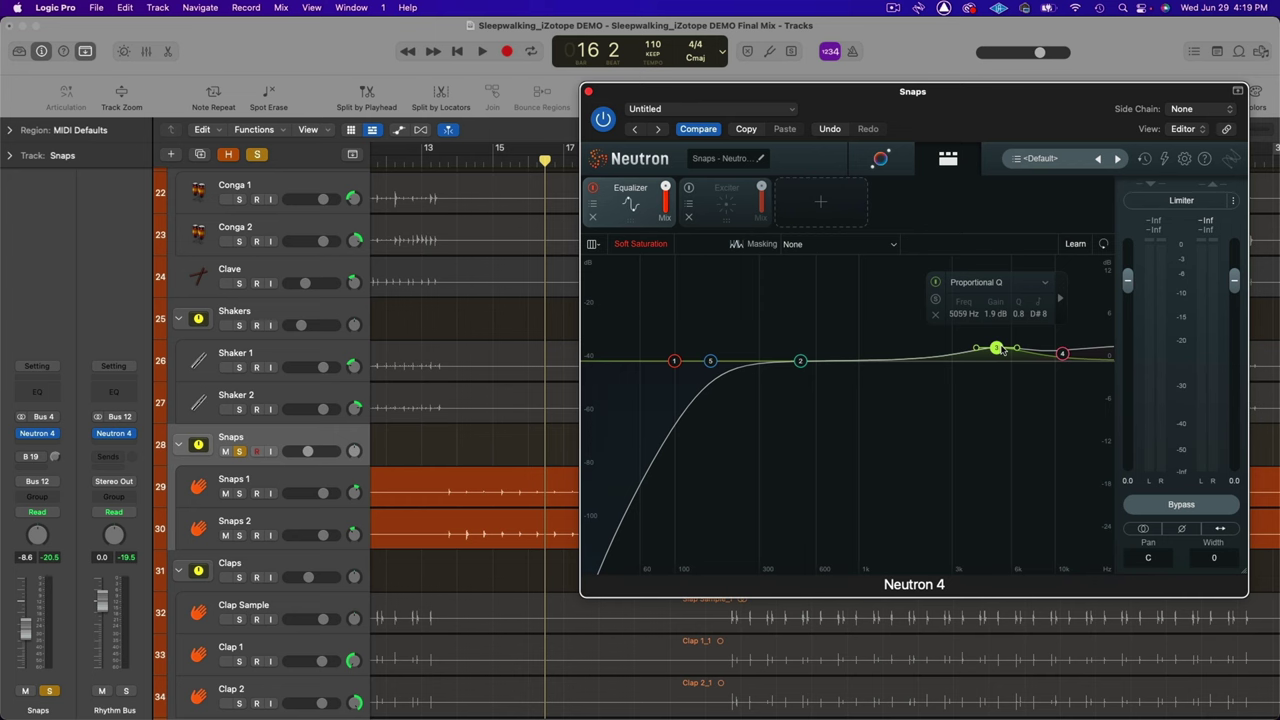
{"action": "left_click", "coordinate": [1063, 354]}
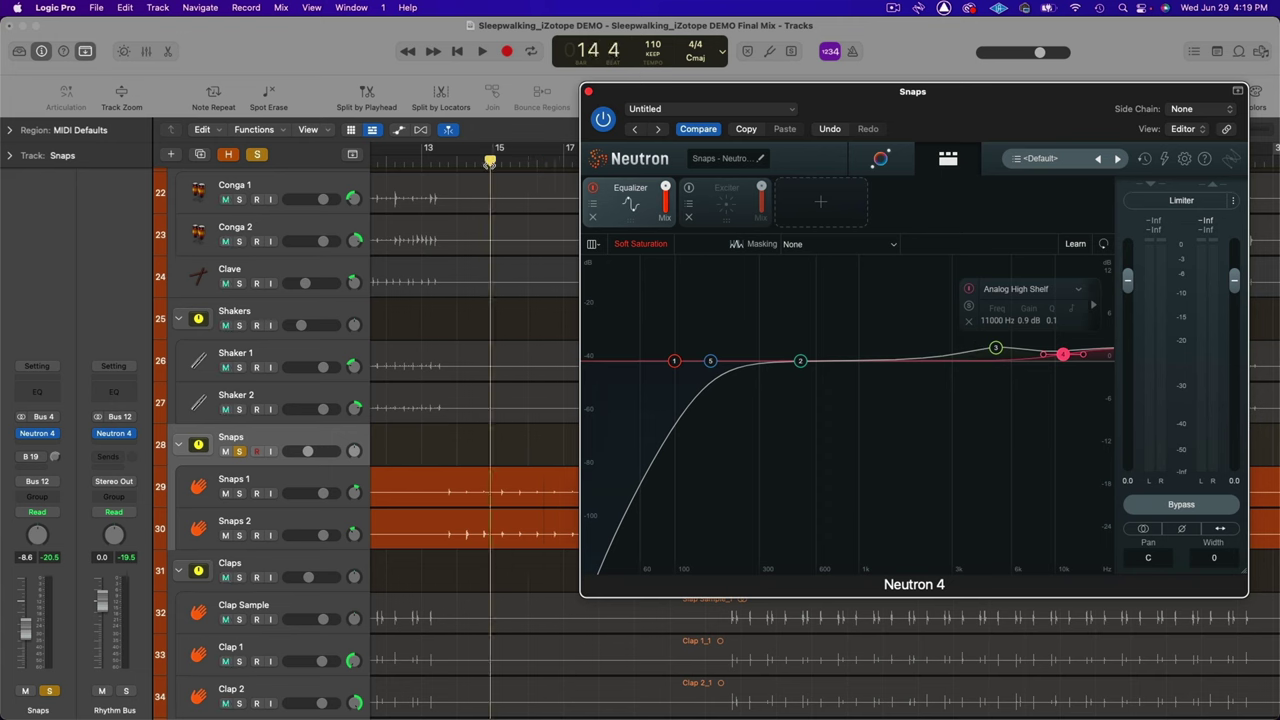
Play the Snaps from bar 13, comparing the Equalizer module off and on, and select its Flat Highpass band
{"action": "left_click", "coordinate": [450, 164]}
{"action": "left_click", "coordinate": [595, 189]}
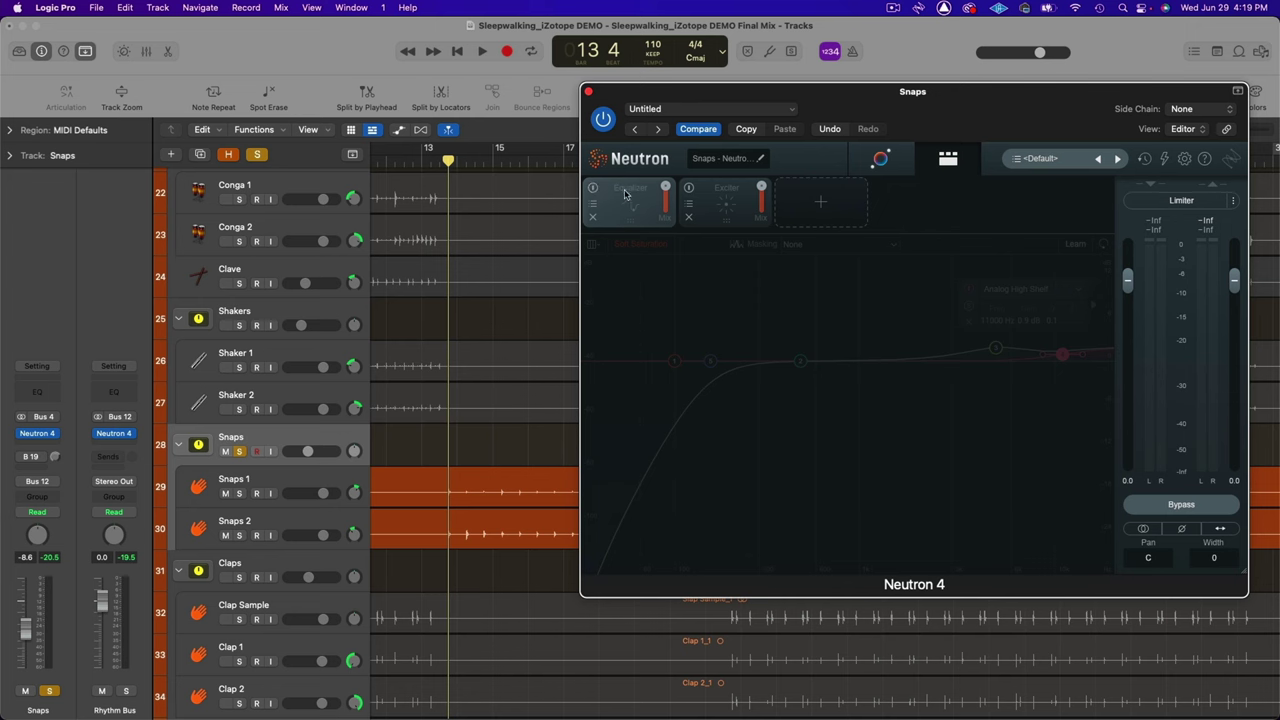
{"action": "key", "text": "space"}
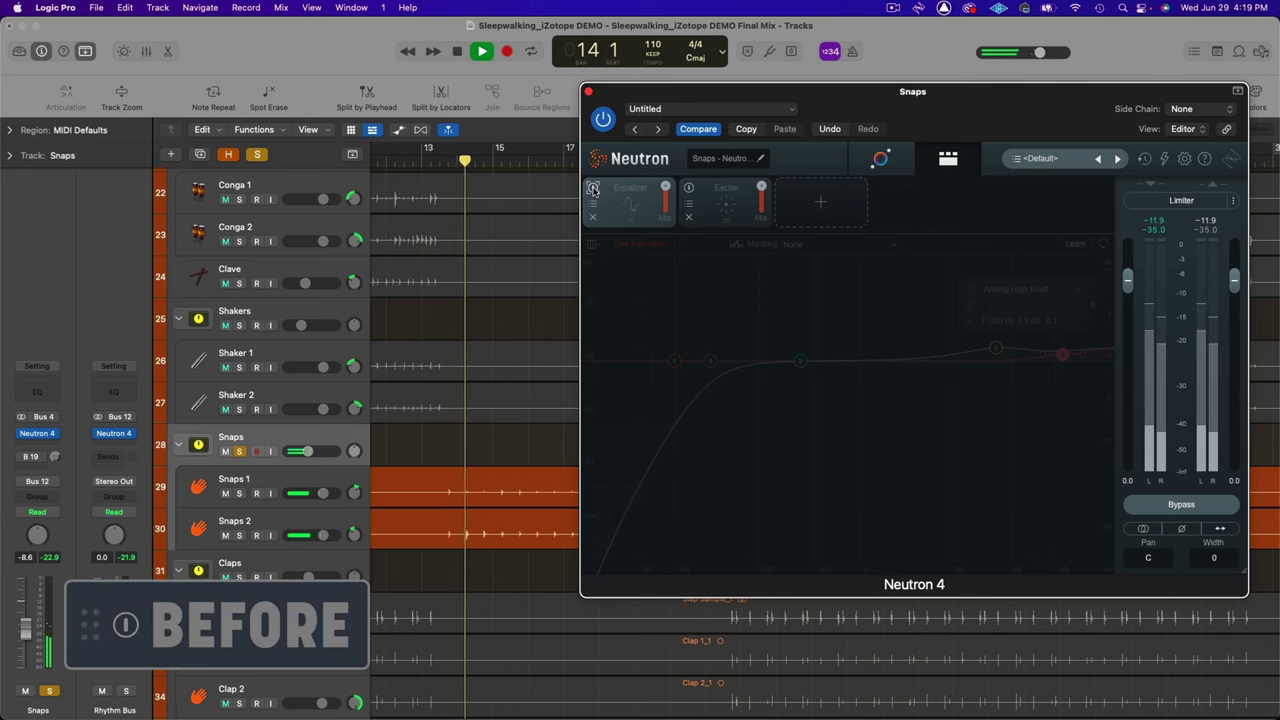
{"action": "left_click", "coordinate": [593, 189]}
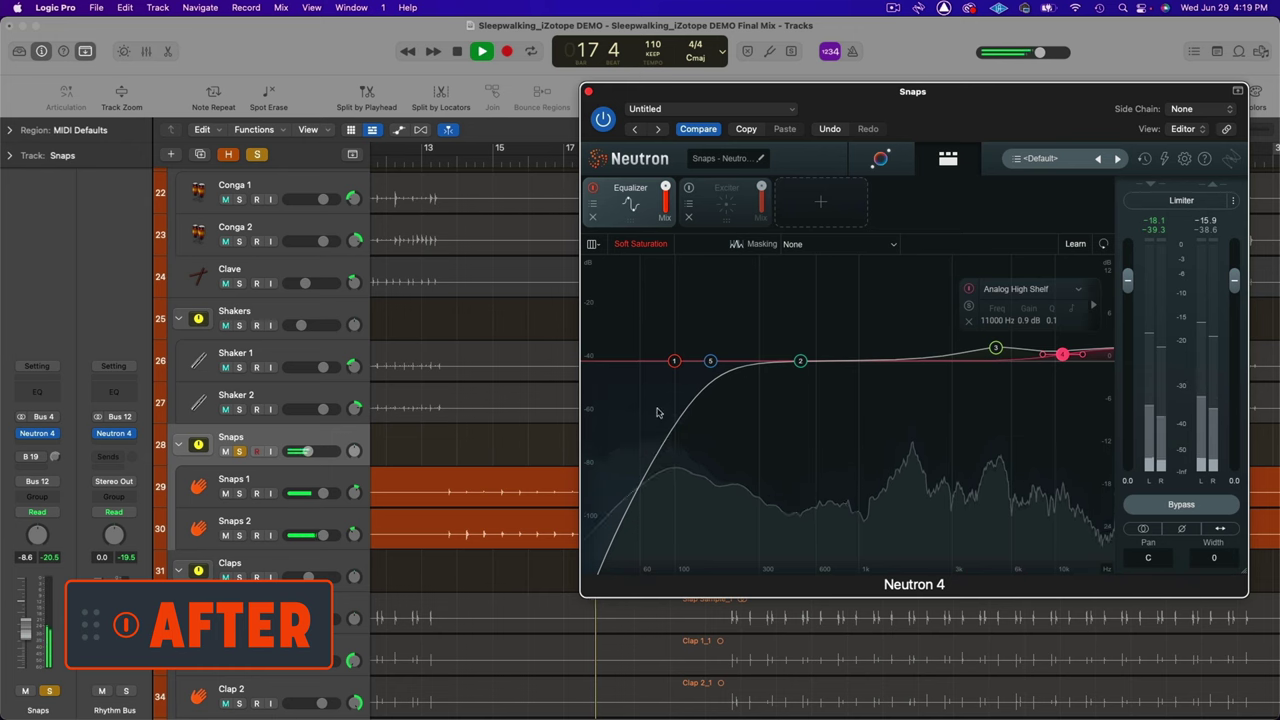
{"action": "left_click", "coordinate": [706, 359]}
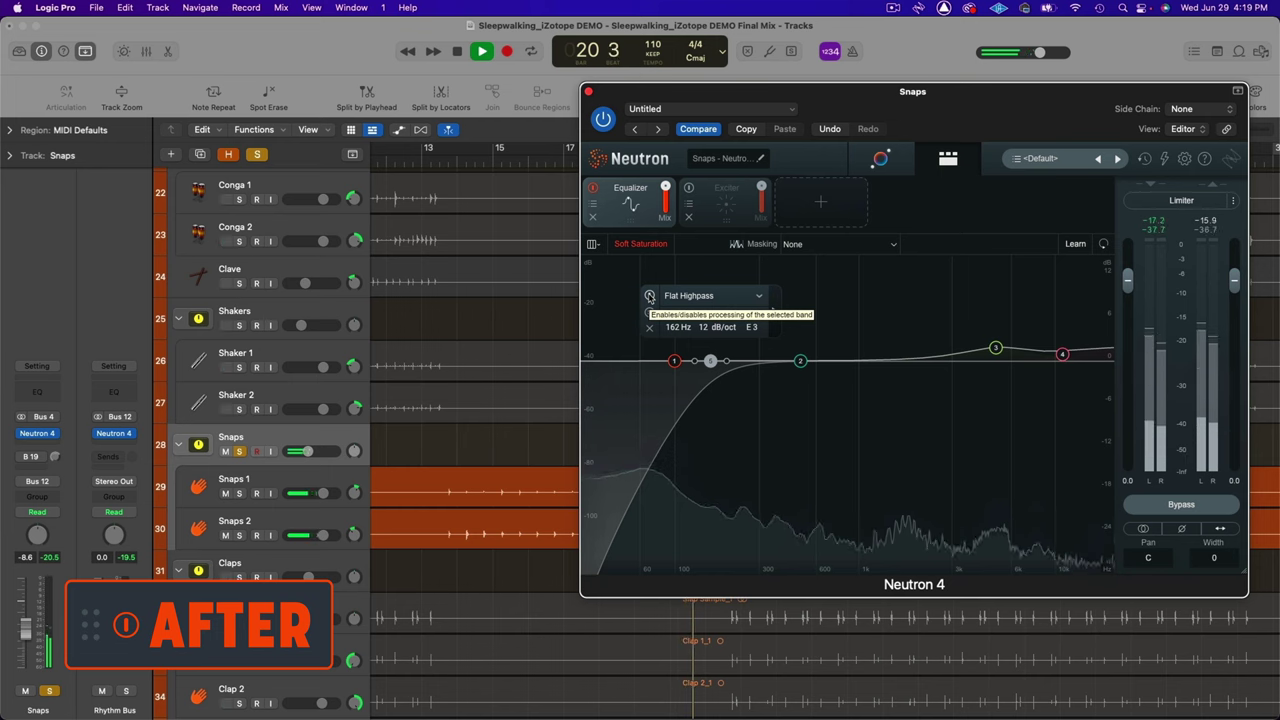
Show the Snaps' Exciter module and replay from bar 13, comparing the sound with the Exciter disabled and enabled
{"action": "left_click", "coordinate": [725, 222]}
{"action": "key", "text": "space"}
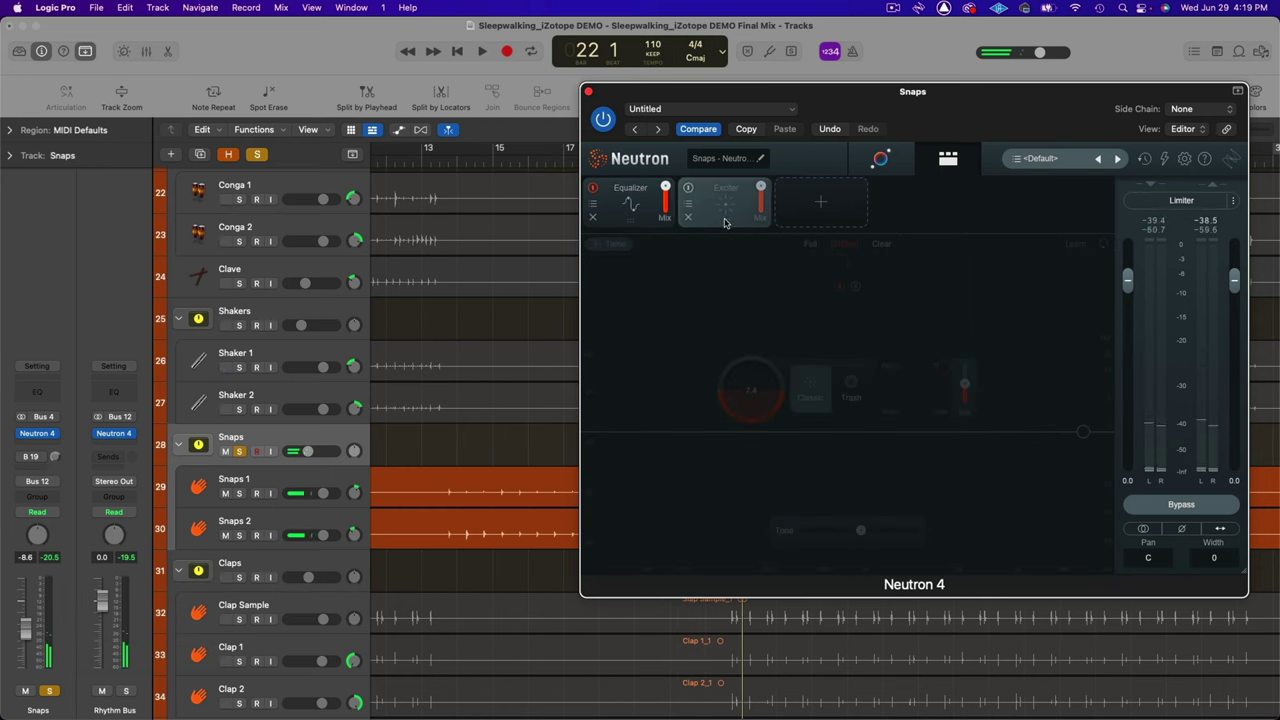
{"action": "left_click", "coordinate": [688, 188]}
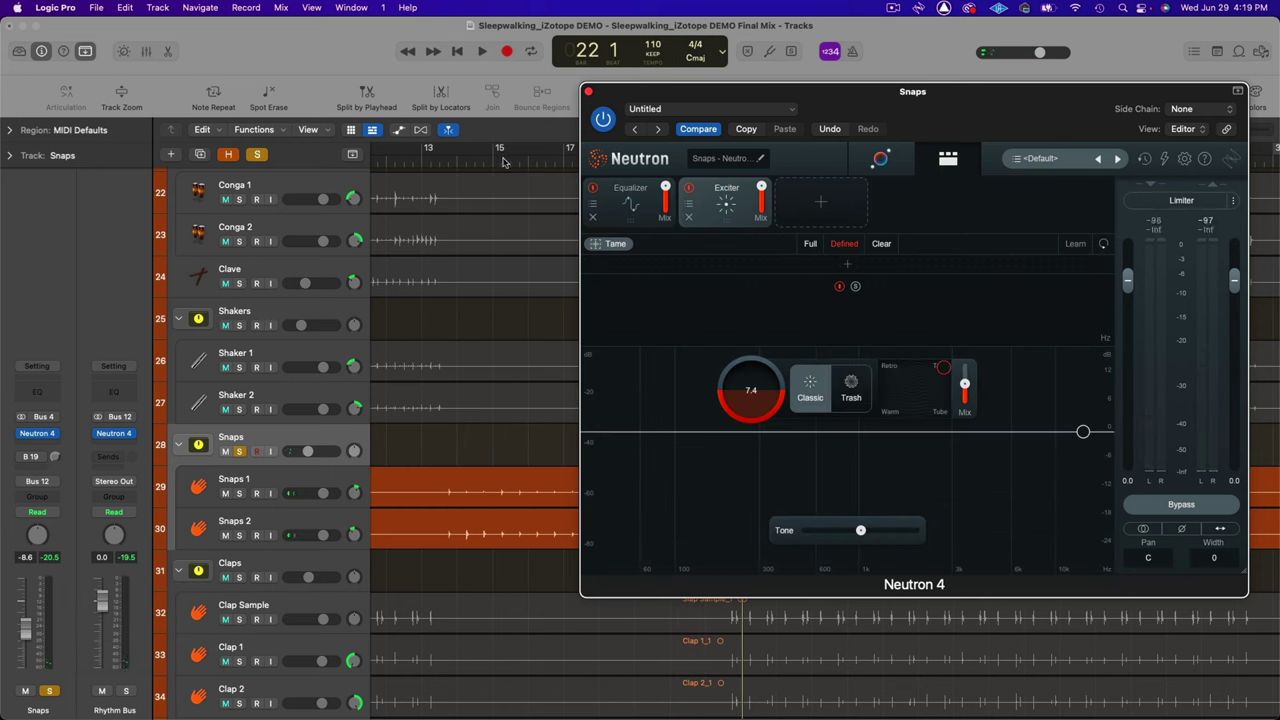
{"action": "left_click", "coordinate": [450, 160]}
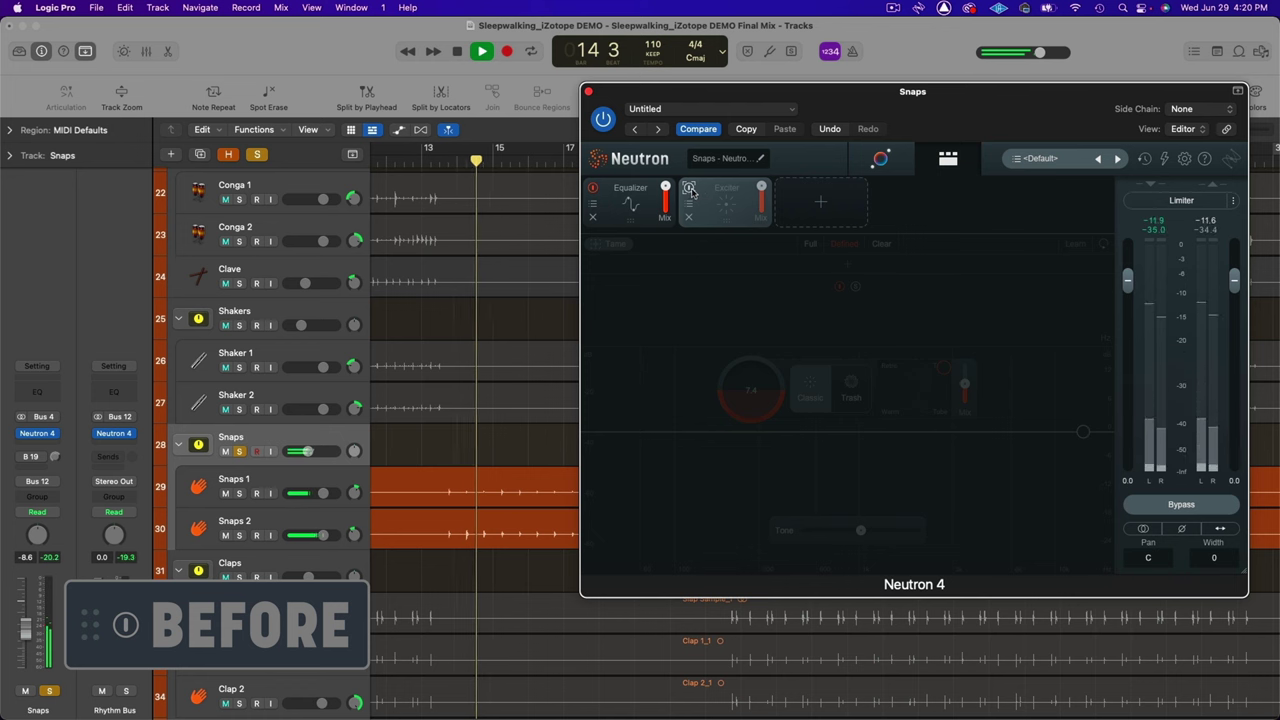
{"action": "left_click", "coordinate": [690, 189]}
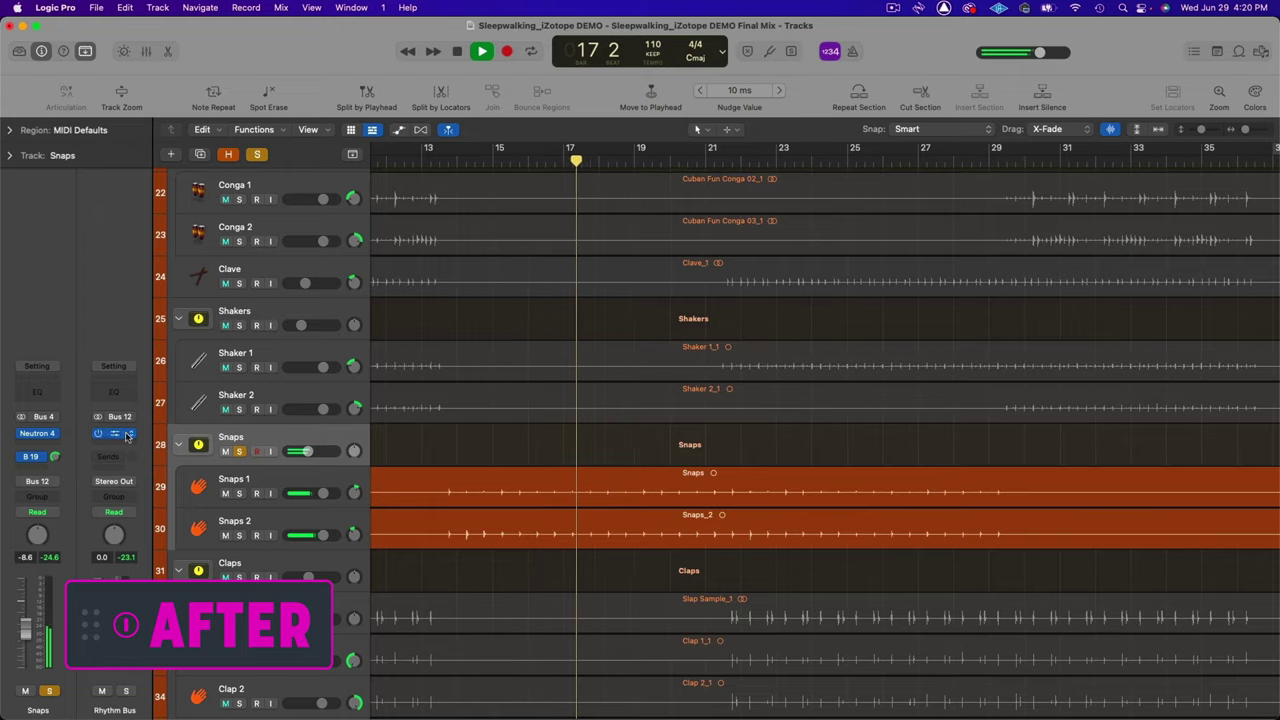
Enable the Snaps' Bus 19 send, open the Percussion Reverb's Neoverb during playback and stop the transport
{"action": "left_click", "coordinate": [30, 456]}
{"action": "left_click", "coordinate": [50, 456]}
{"action": "left_click", "coordinate": [114, 434]}
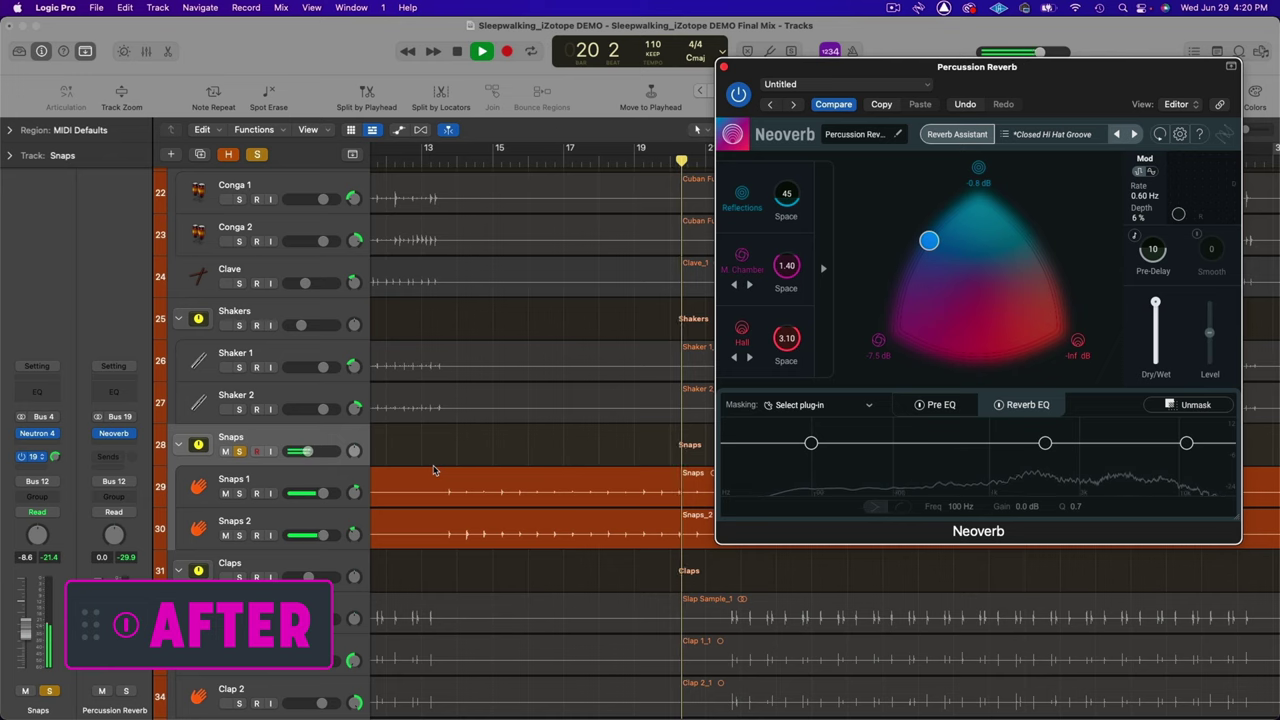
{"action": "key", "text": "space"}
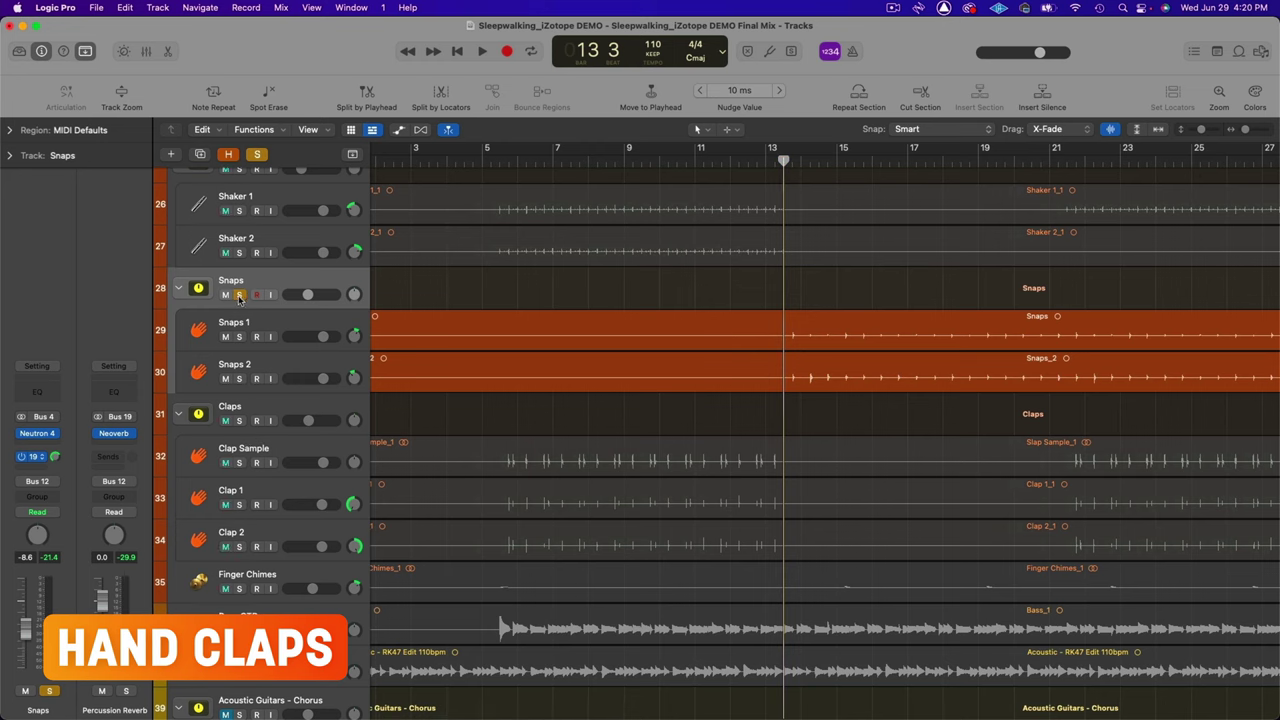
Take the Snaps stack out of solo, solo the Claps stack and select it
{"action": "left_click", "coordinate": [239, 295]}
{"action": "left_click", "coordinate": [240, 421]}
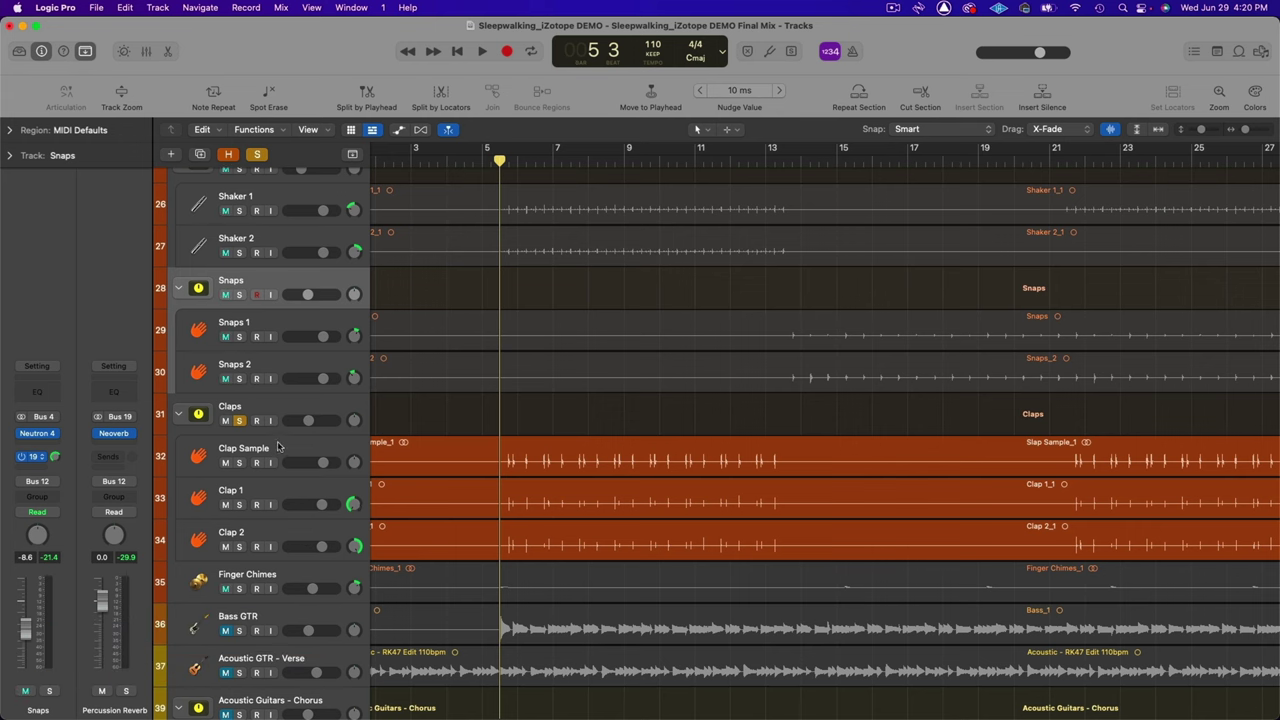
{"action": "left_click", "coordinate": [286, 408]}
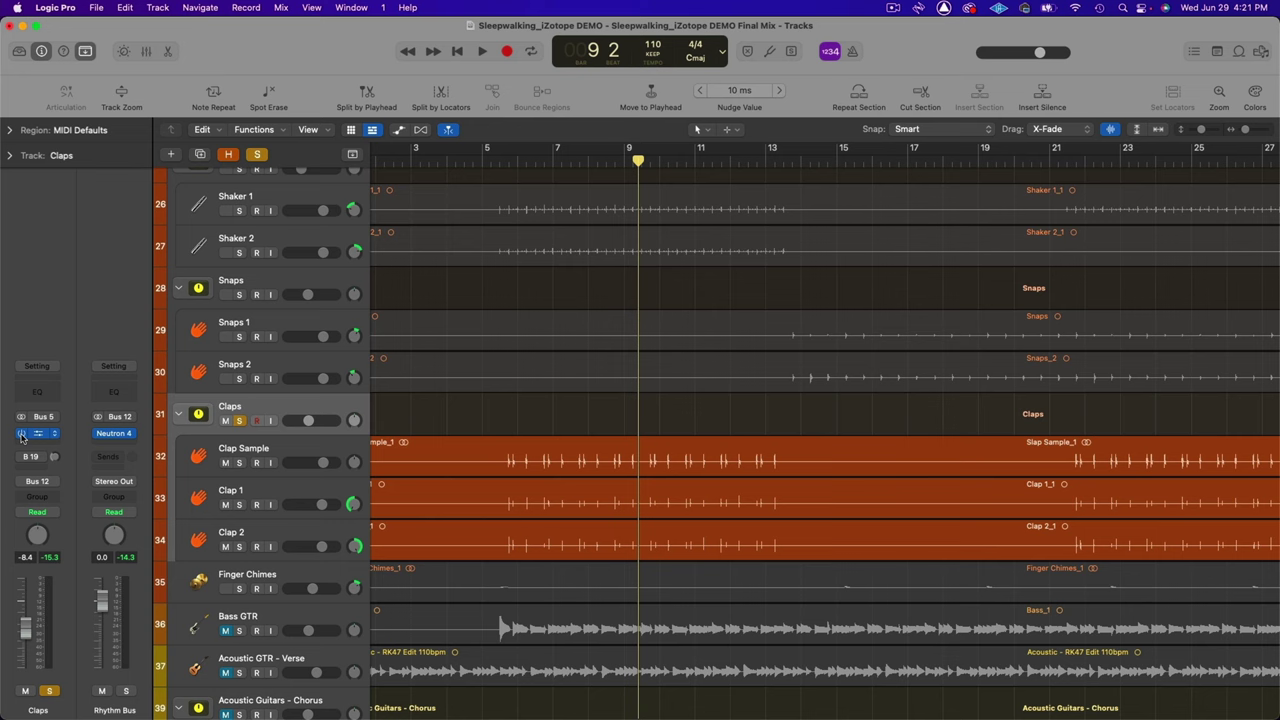
Open the Claps' Neutron 4, show its Equalizer module and move the plug-in window clear of the track headers
{"action": "left_click", "coordinate": [41, 437]}
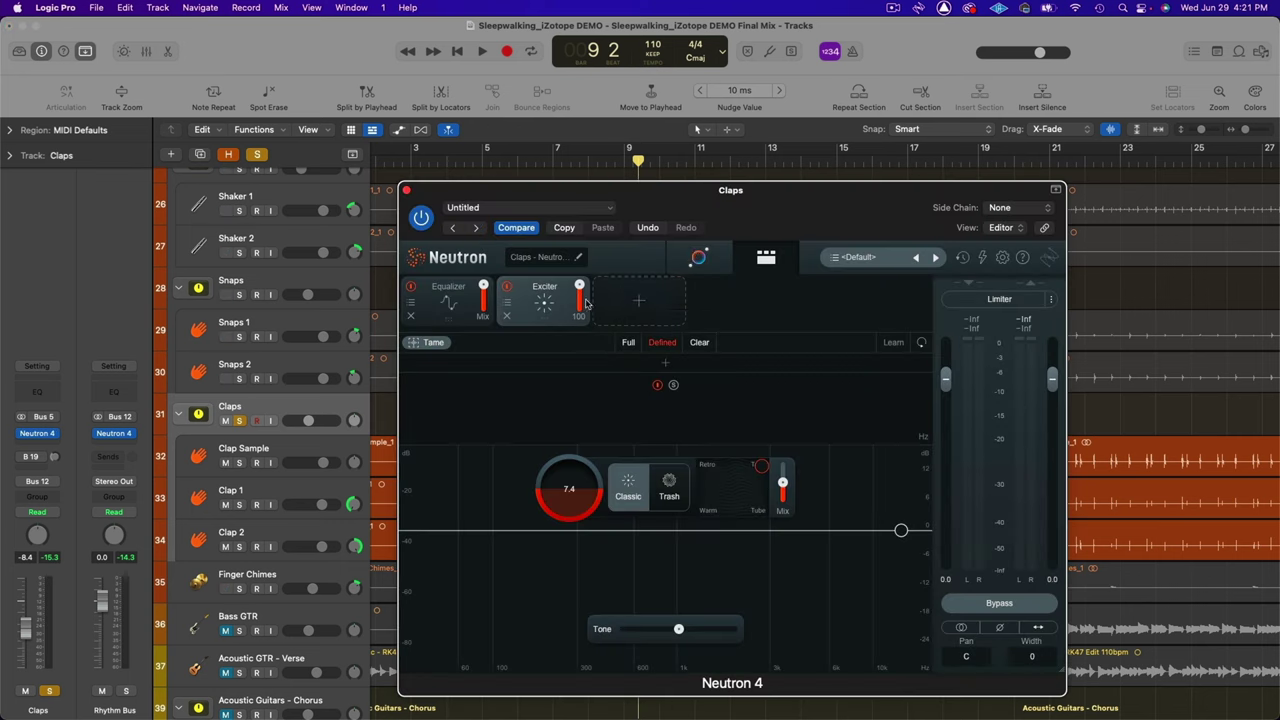
{"action": "left_click", "coordinate": [440, 322]}
{"action": "left_click_drag", "start_coordinate": [732, 192], "coordinate": [885, 128]}
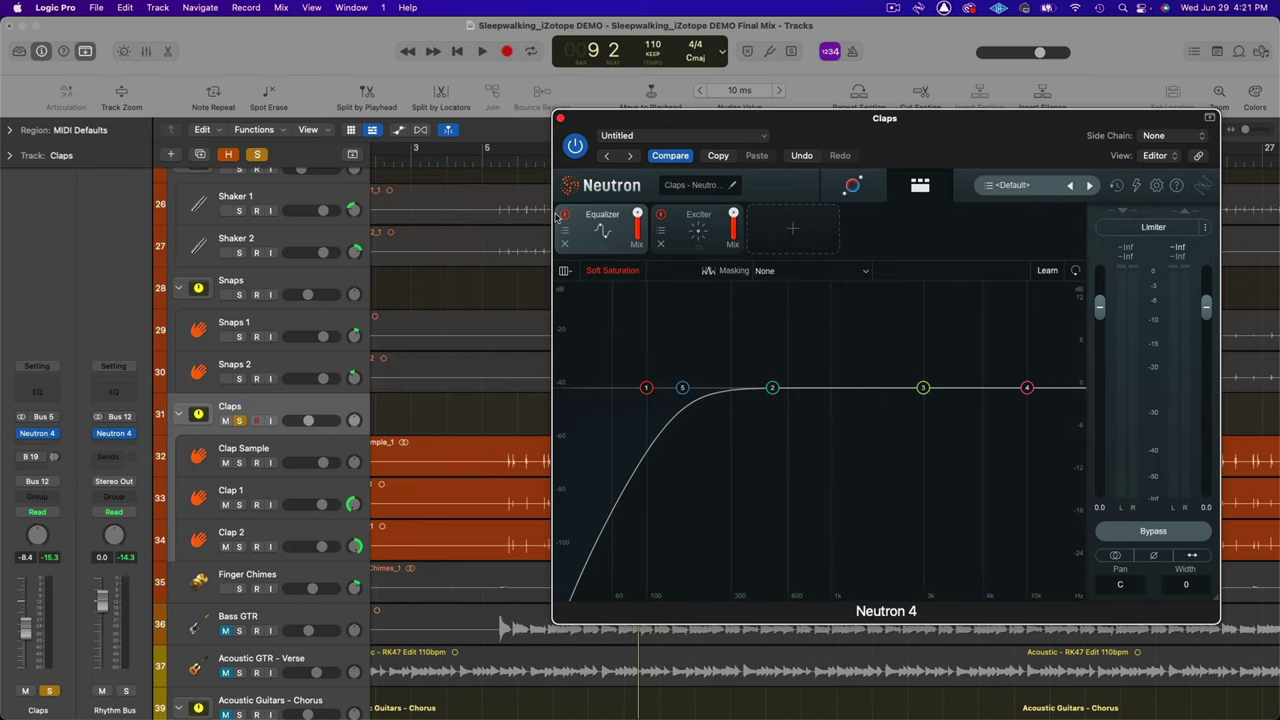
Play the Claps from bar 5, comparing the sound with the Equalizer module disabled and enabled, and stop playback
{"action": "scroll", "coordinate": [540, 200], "scroll_direction": "right", "scroll_amount": 3}
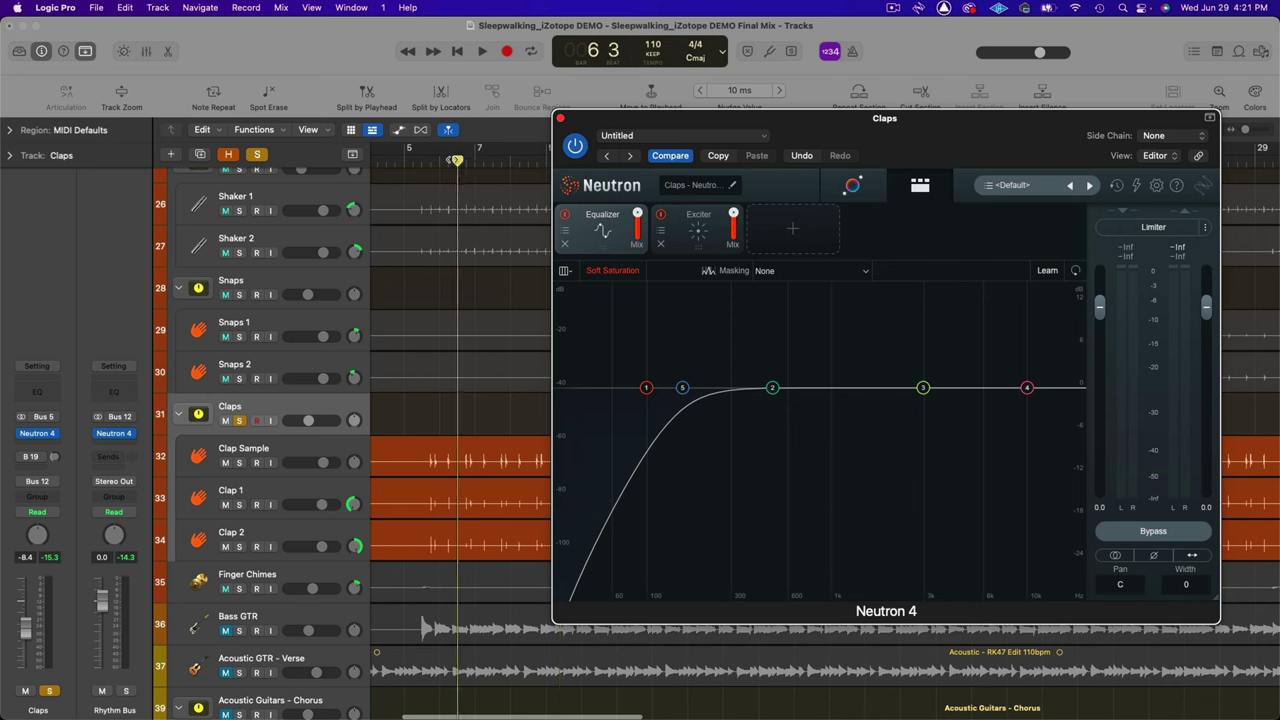
{"action": "left_click", "coordinate": [566, 216]}
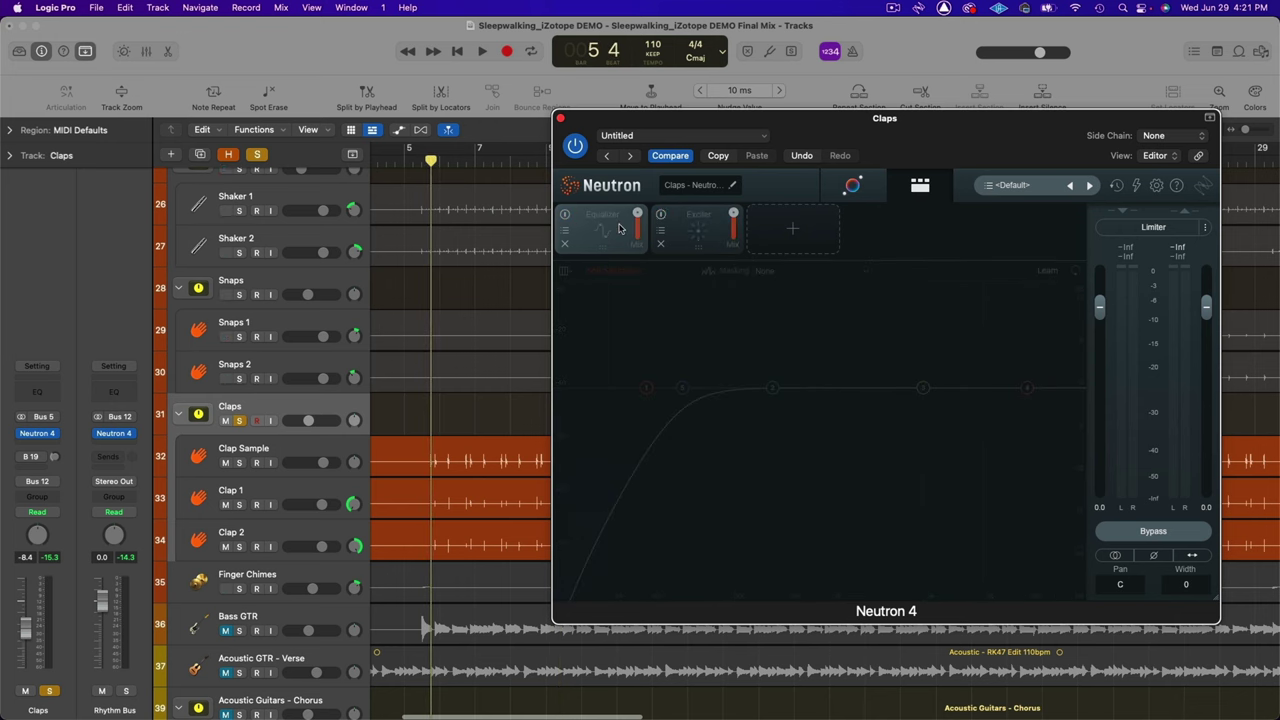
{"action": "key", "text": "space"}
{"action": "left_click", "coordinate": [565, 216]}
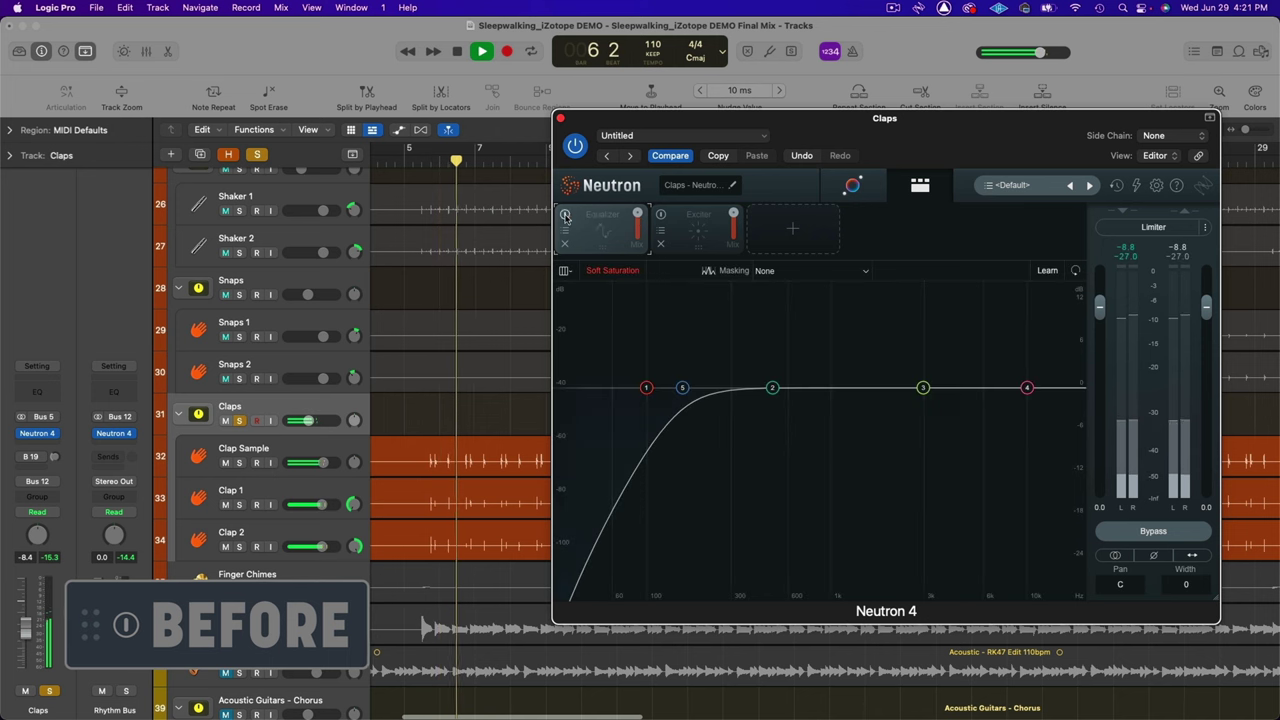
{"action": "left_click", "coordinate": [565, 216]}
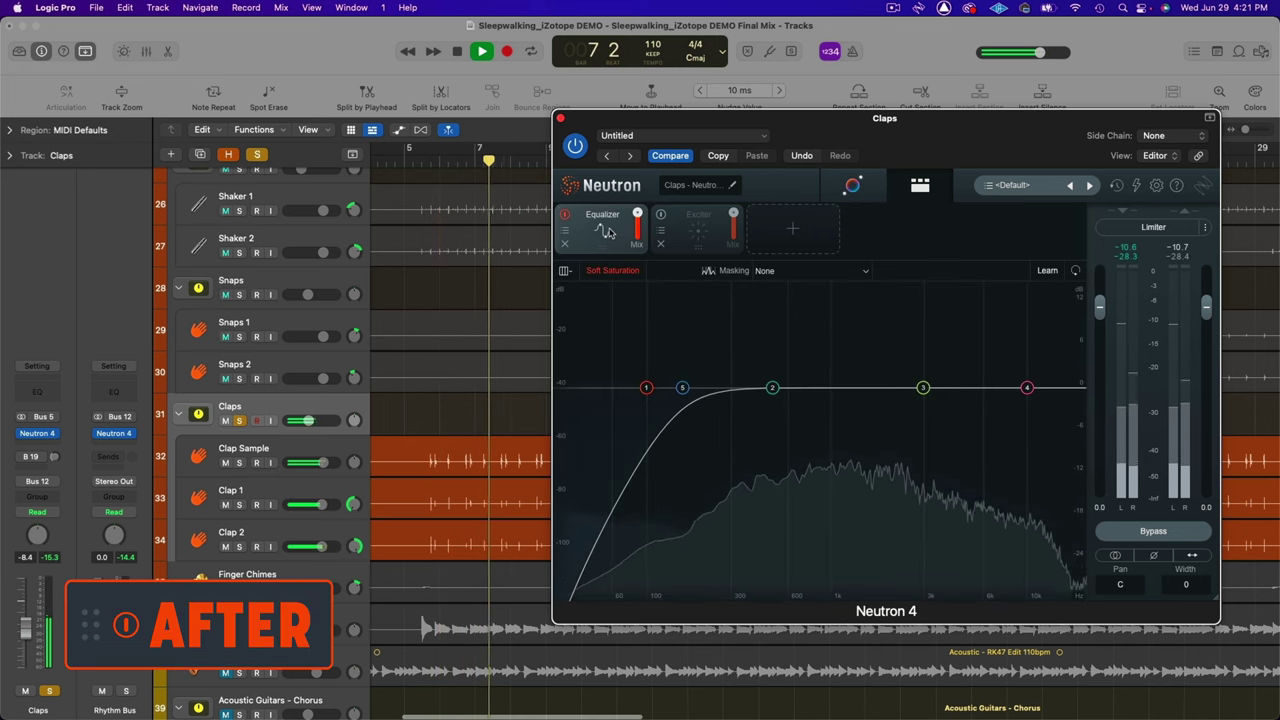
{"action": "key", "text": "space"}
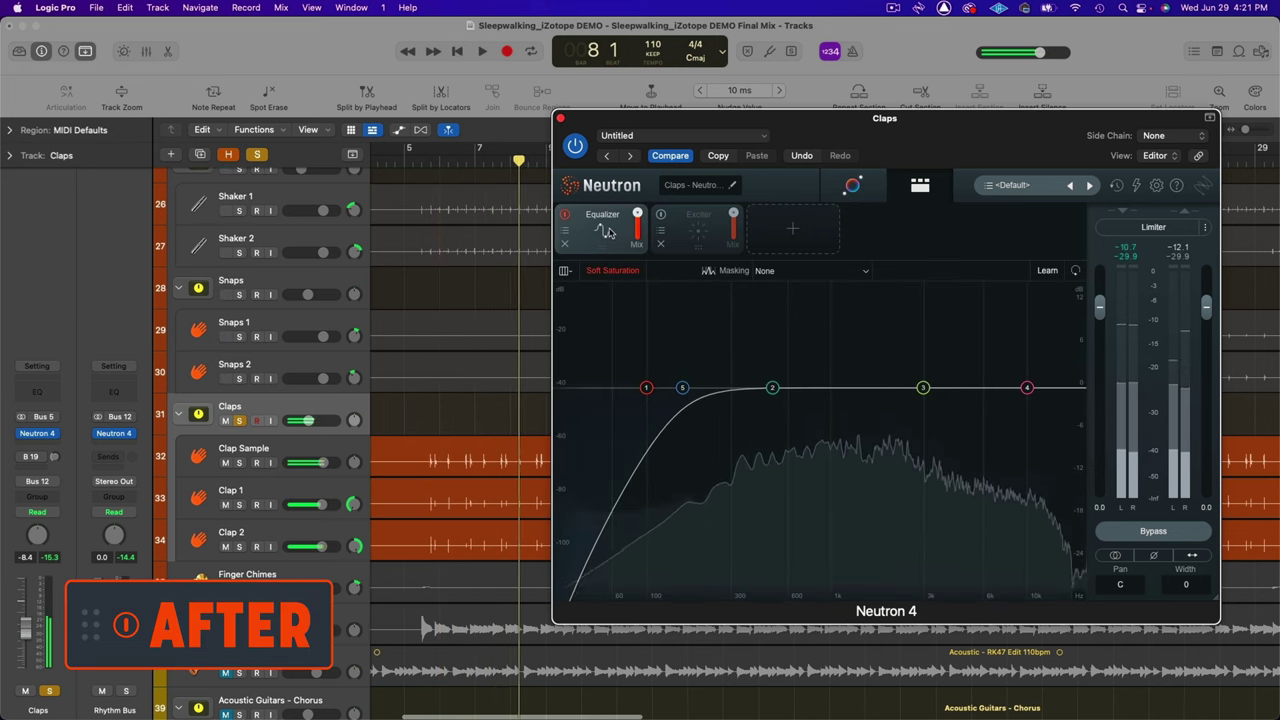
Show the Claps' Exciter module and enable it
{"action": "left_click", "coordinate": [677, 230]}
{"action": "left_click", "coordinate": [661, 216]}
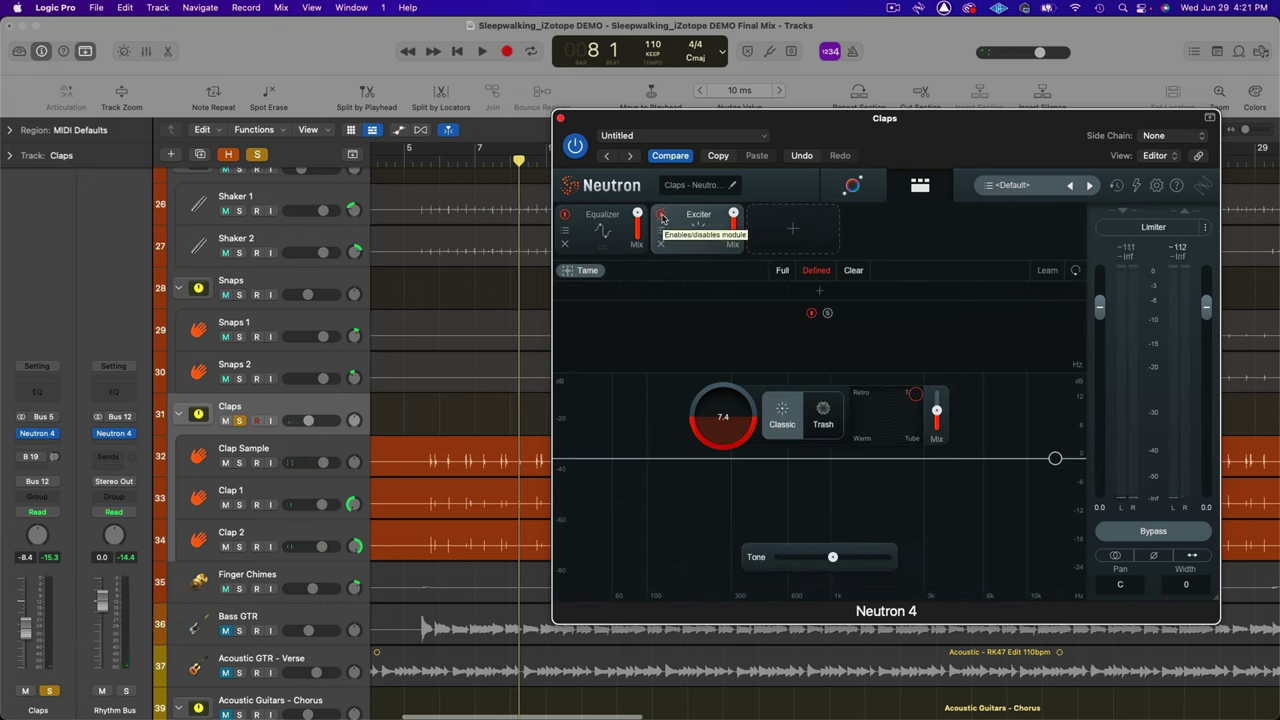
Play the Claps from bar 5, comparing the sound with the Exciter module disabled and enabled
{"action": "left_click_drag", "start_coordinate": [470, 165], "coordinate": [430, 162]}
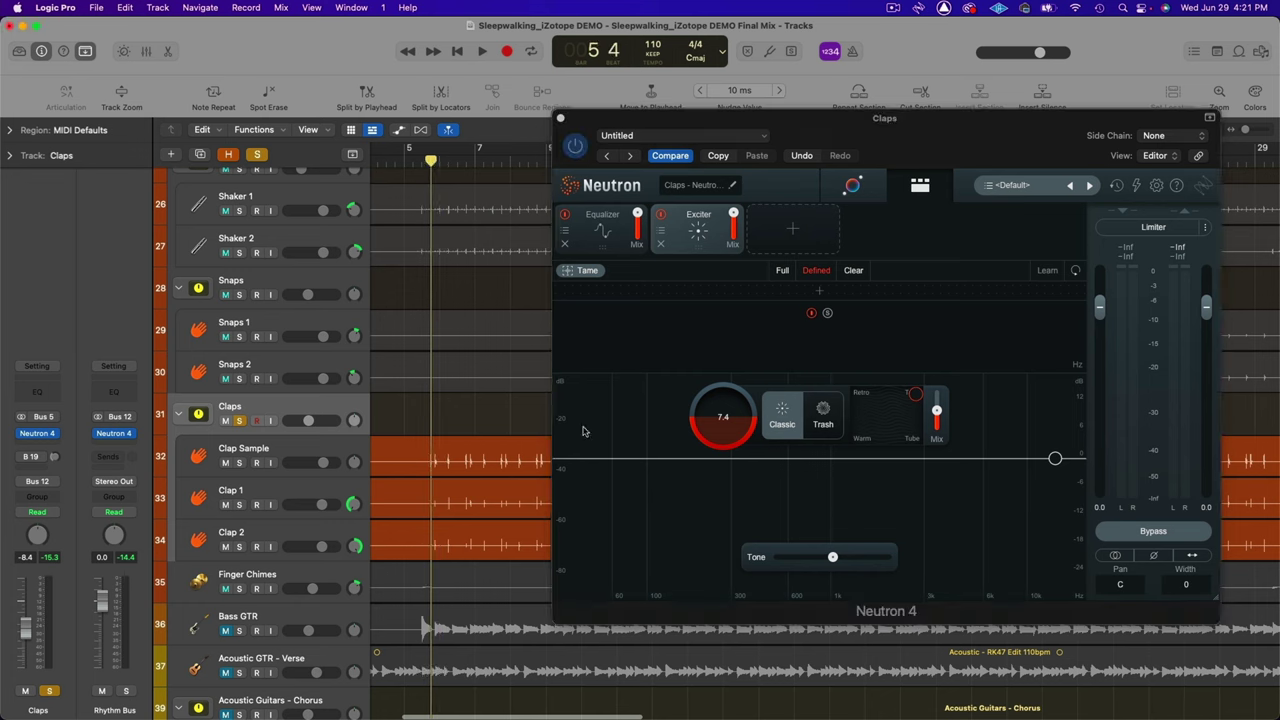
{"action": "left_click", "coordinate": [661, 216]}
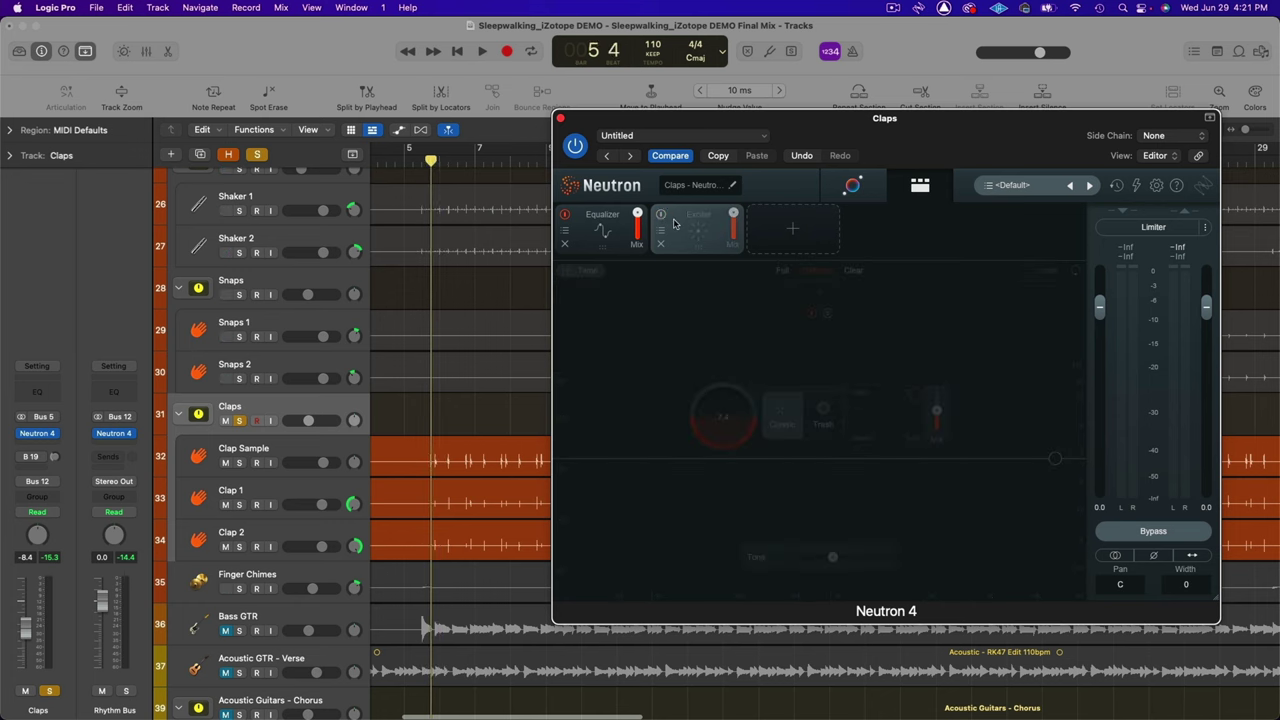
{"action": "key", "text": "space"}
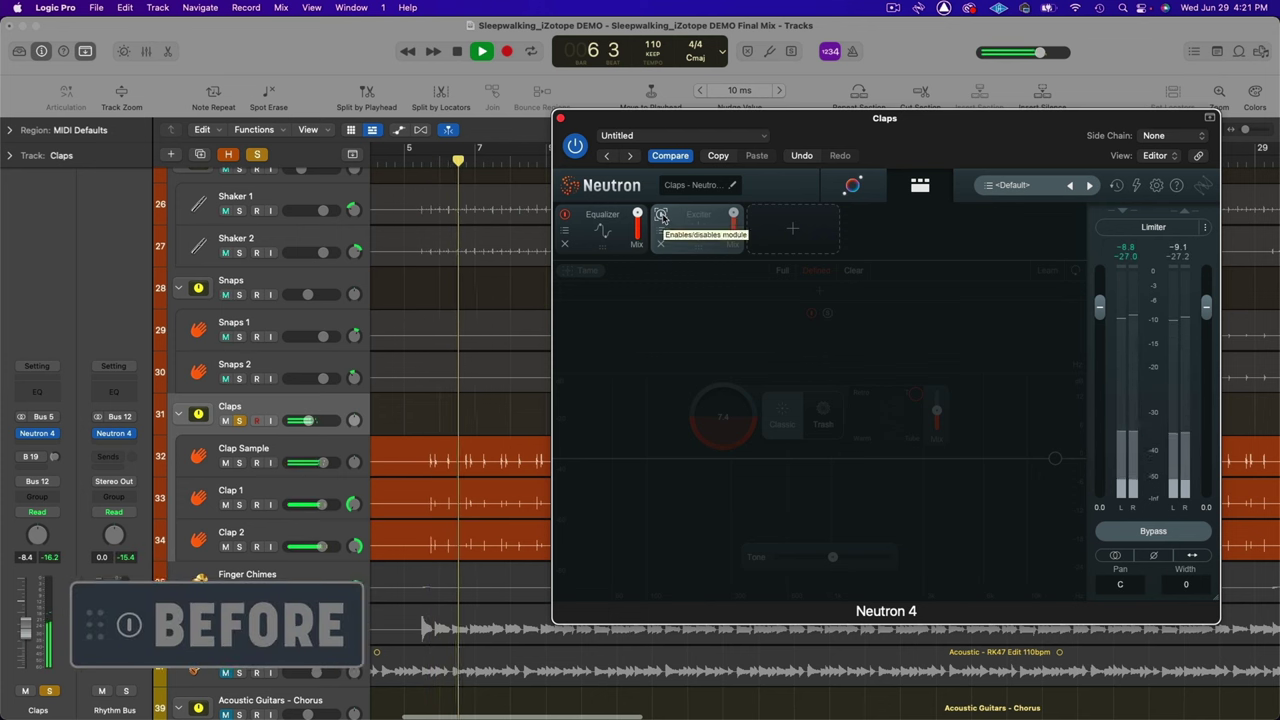
{"action": "left_click", "coordinate": [661, 216]}
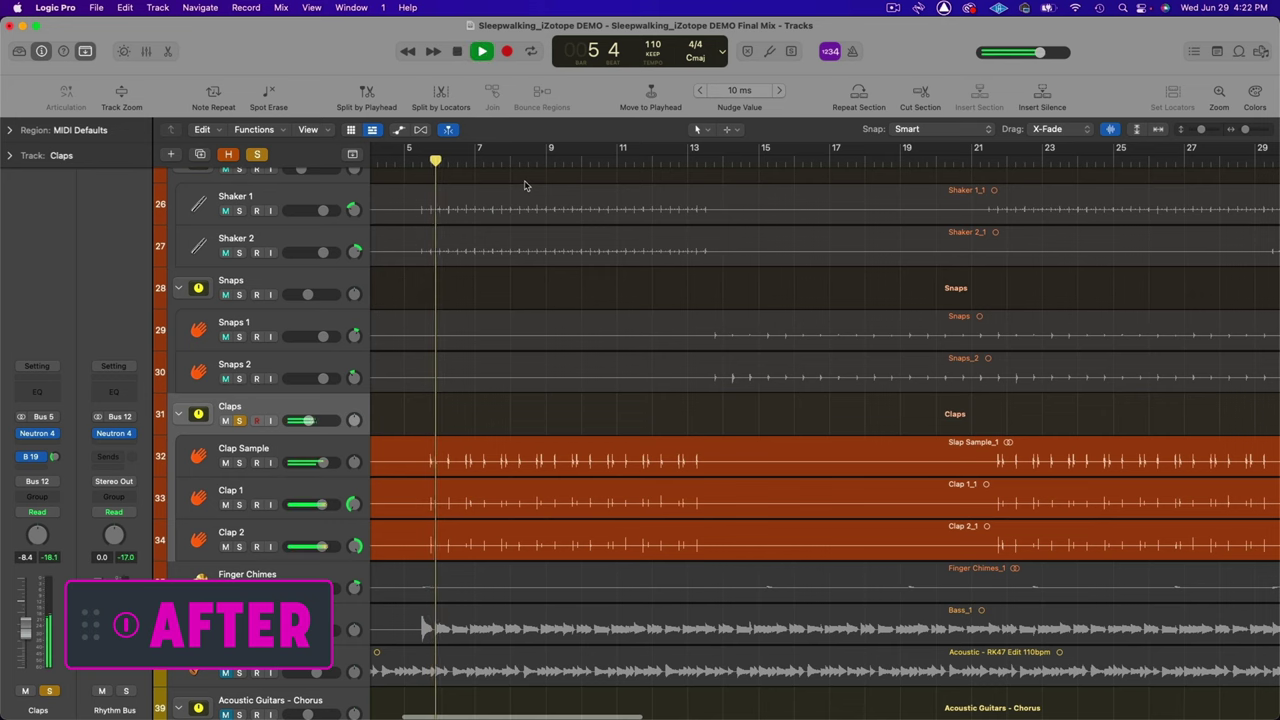
Compare the Claps during playback with the B 19 send switched off and on
{"action": "left_click", "coordinate": [30, 456]}
{"action": "left_click", "coordinate": [118, 445]}
{"action": "left_click", "coordinate": [115, 433]}
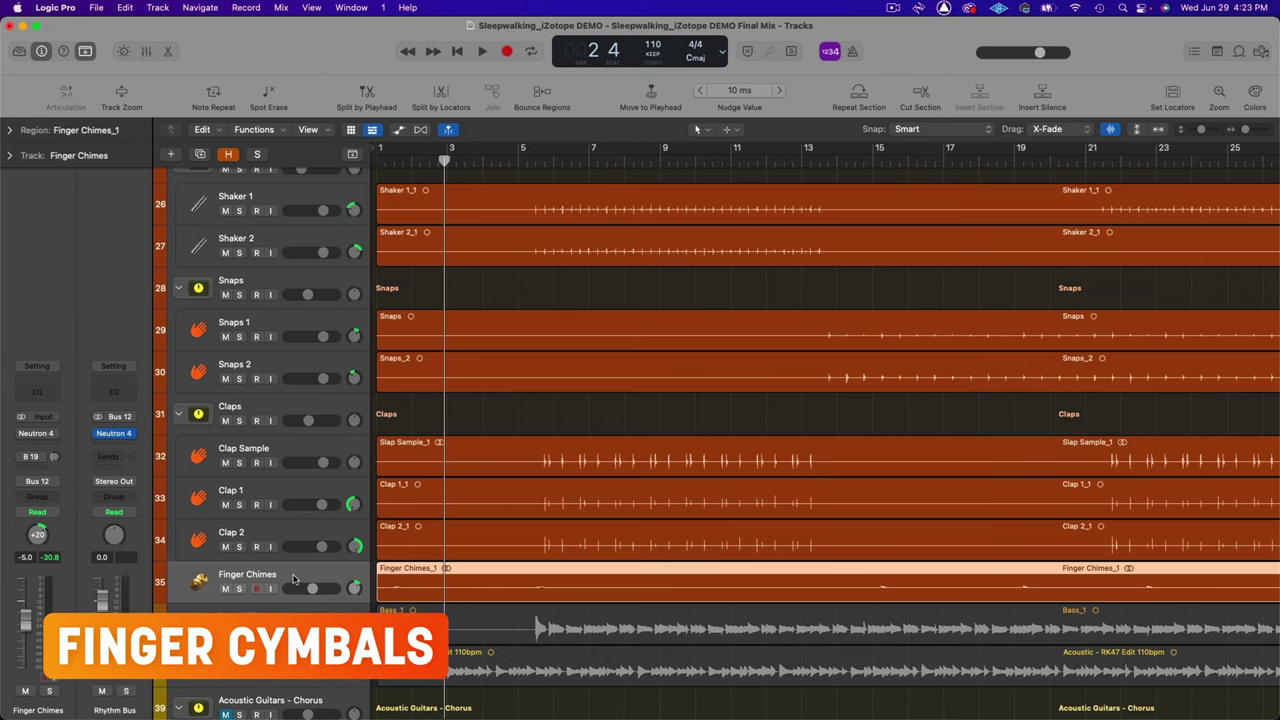
Solo the Finger Chimes track, stop playback and open its Neutron 4 Equalizer
{"action": "left_click", "coordinate": [240, 589]}
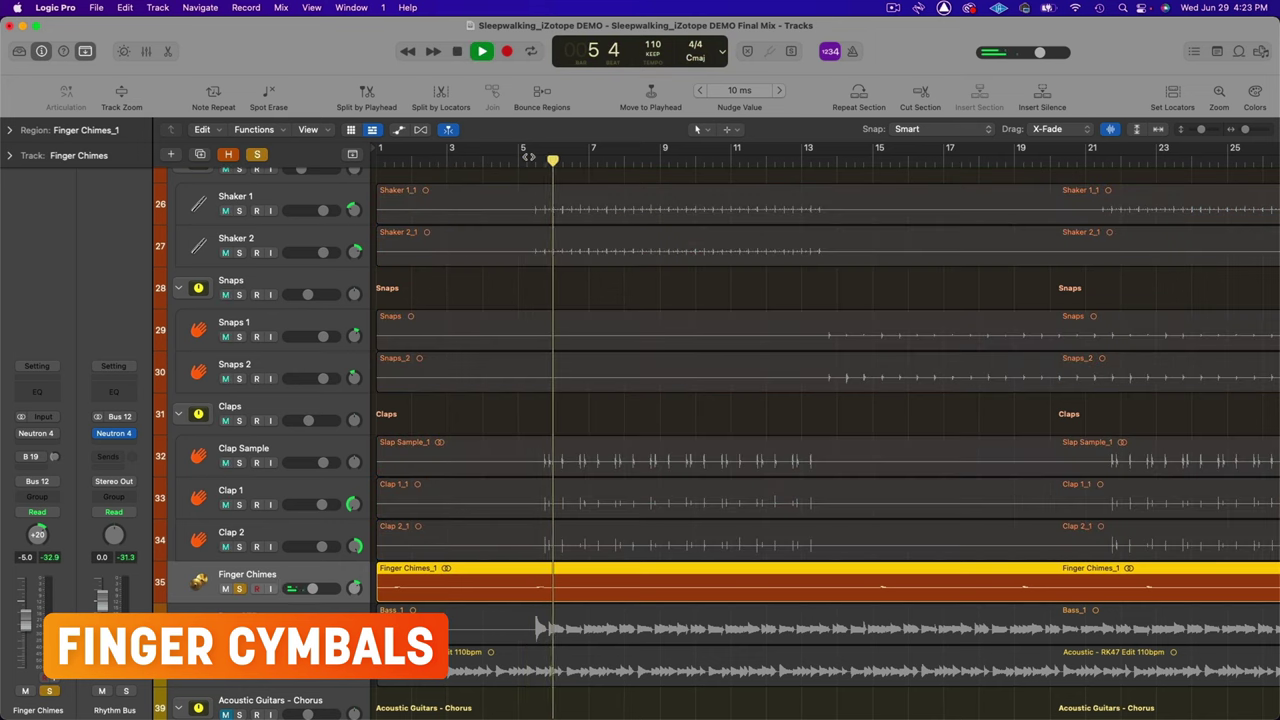
{"action": "key", "text": "space"}
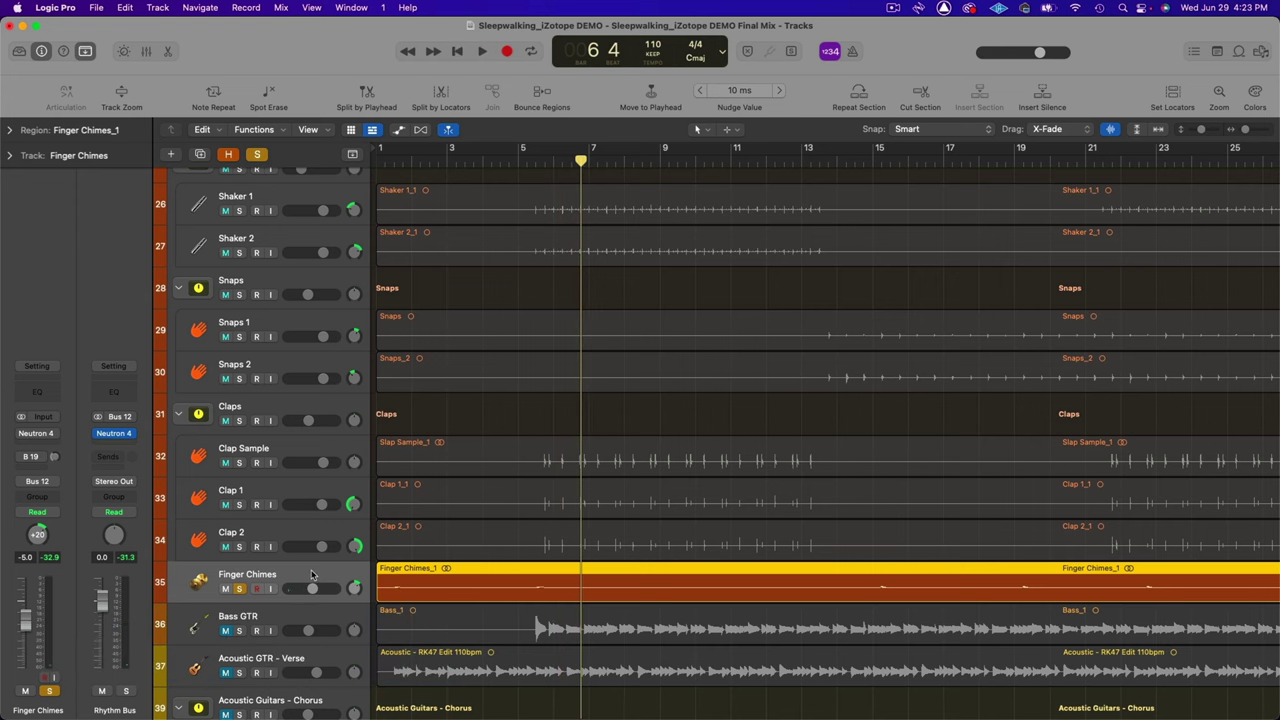
{"action": "left_click", "coordinate": [38, 434]}
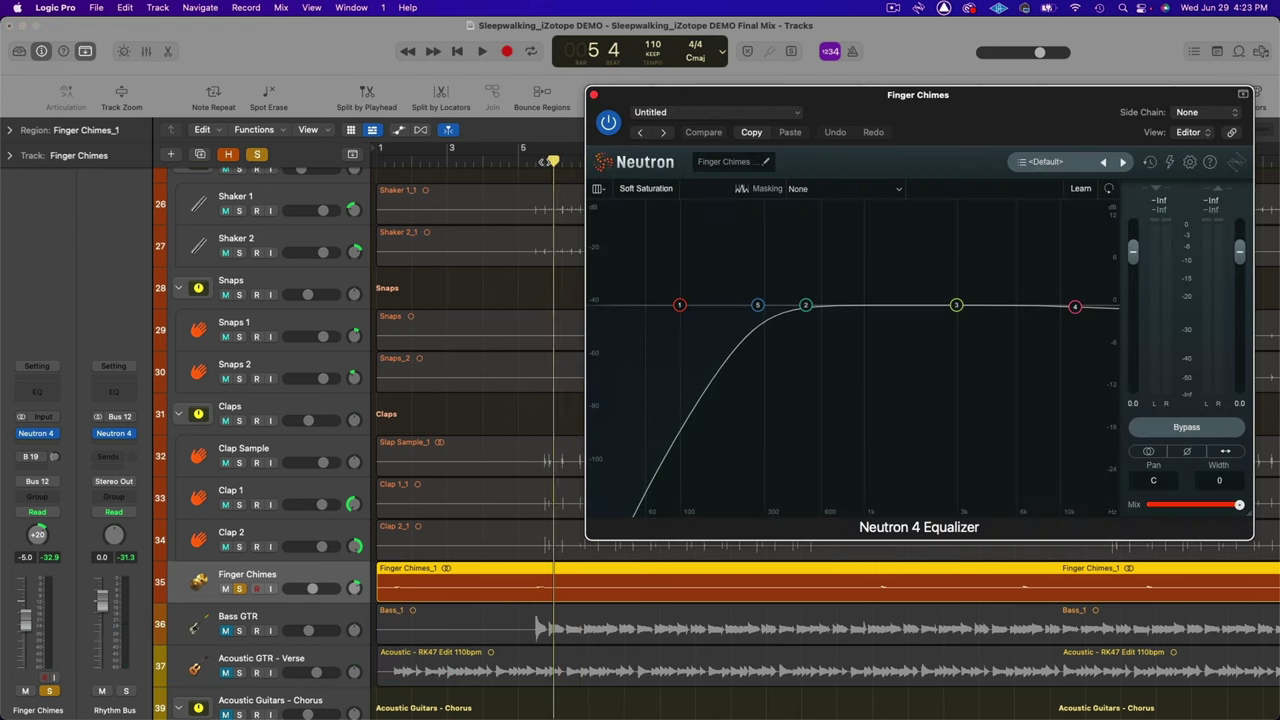
Play the Finger Chimes from bar 5, close the Neutron 4 Equalizer window and stop playback
{"action": "left_click", "coordinate": [527, 160]}
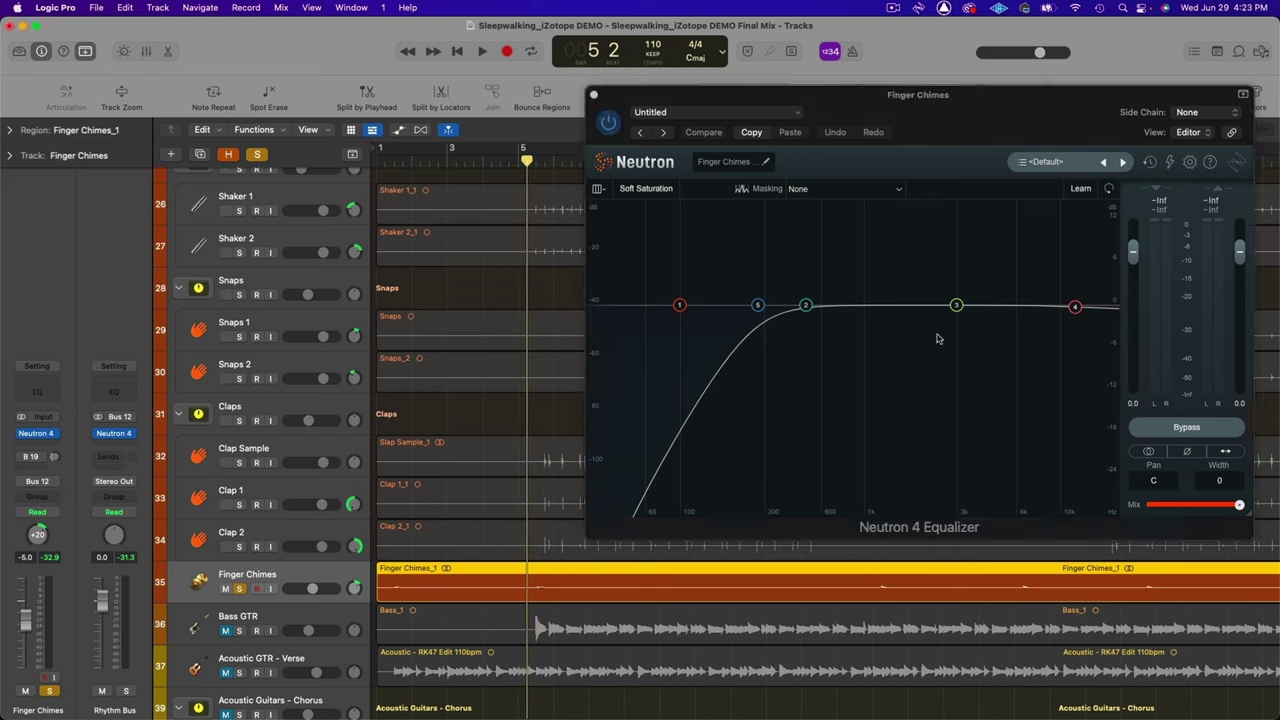
{"action": "key", "text": "space"}
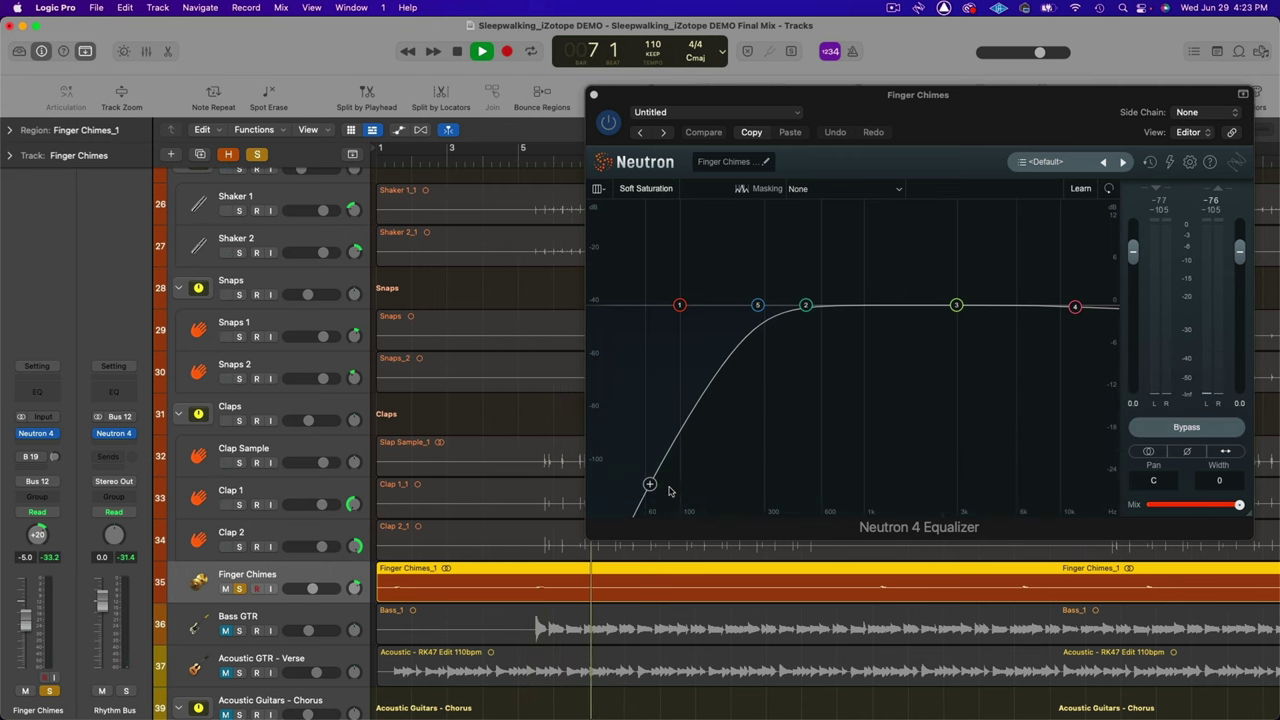
{"action": "key", "text": "super+w"}
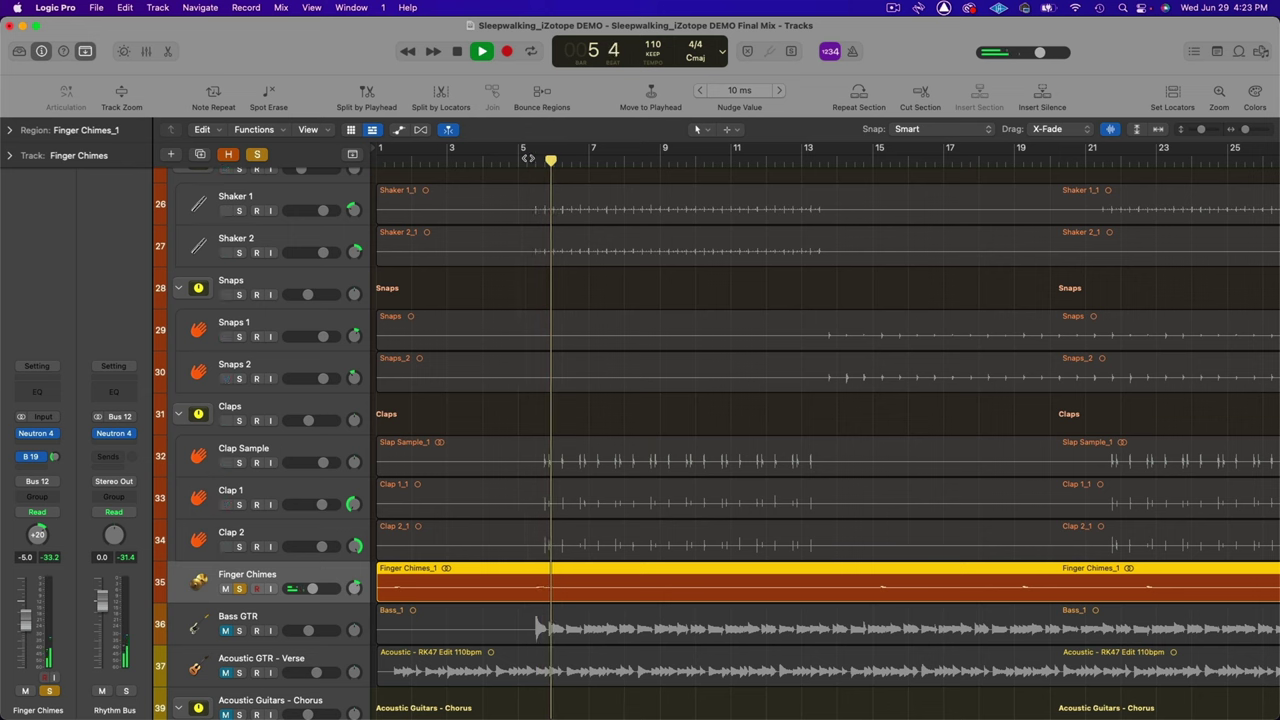
{"action": "key", "text": "space"}
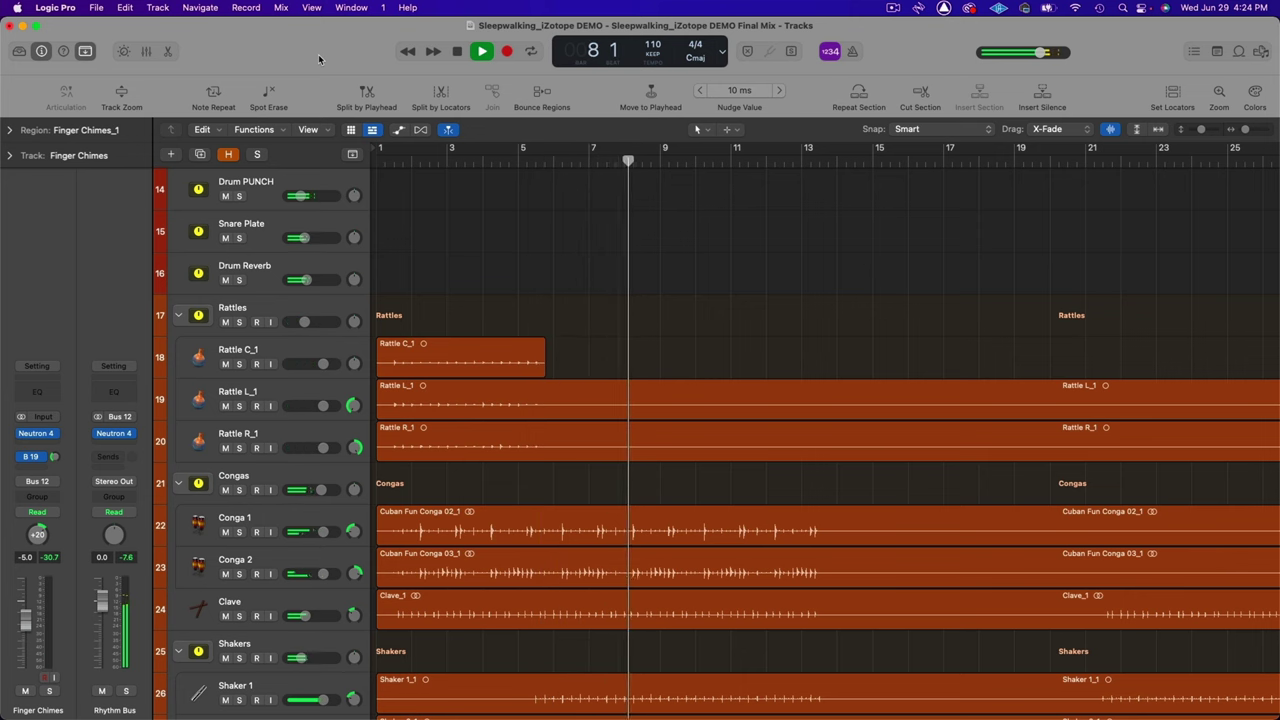
Open the Bass GTR's Neutron 4 and move the plug-in window clear of the track headers
{"action": "scroll", "coordinate": [551, 277], "scroll_direction": "right", "scroll_amount": 3}
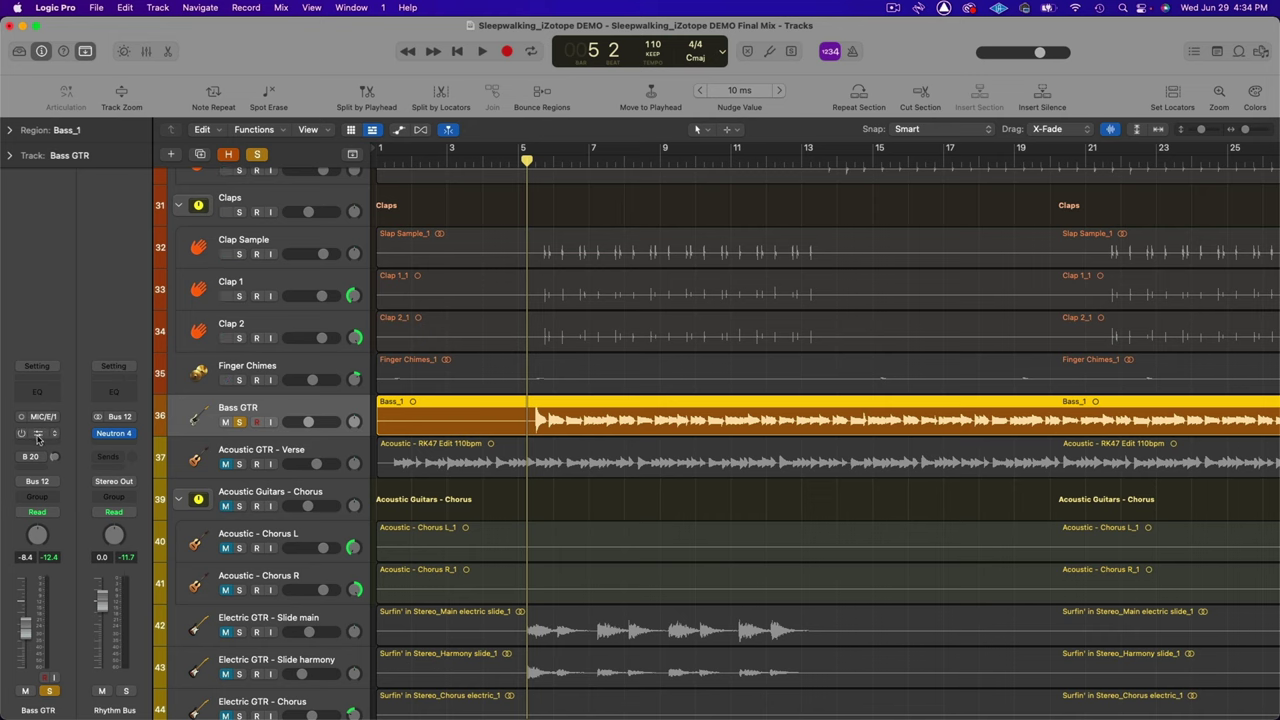
{"action": "left_click", "coordinate": [40, 433]}
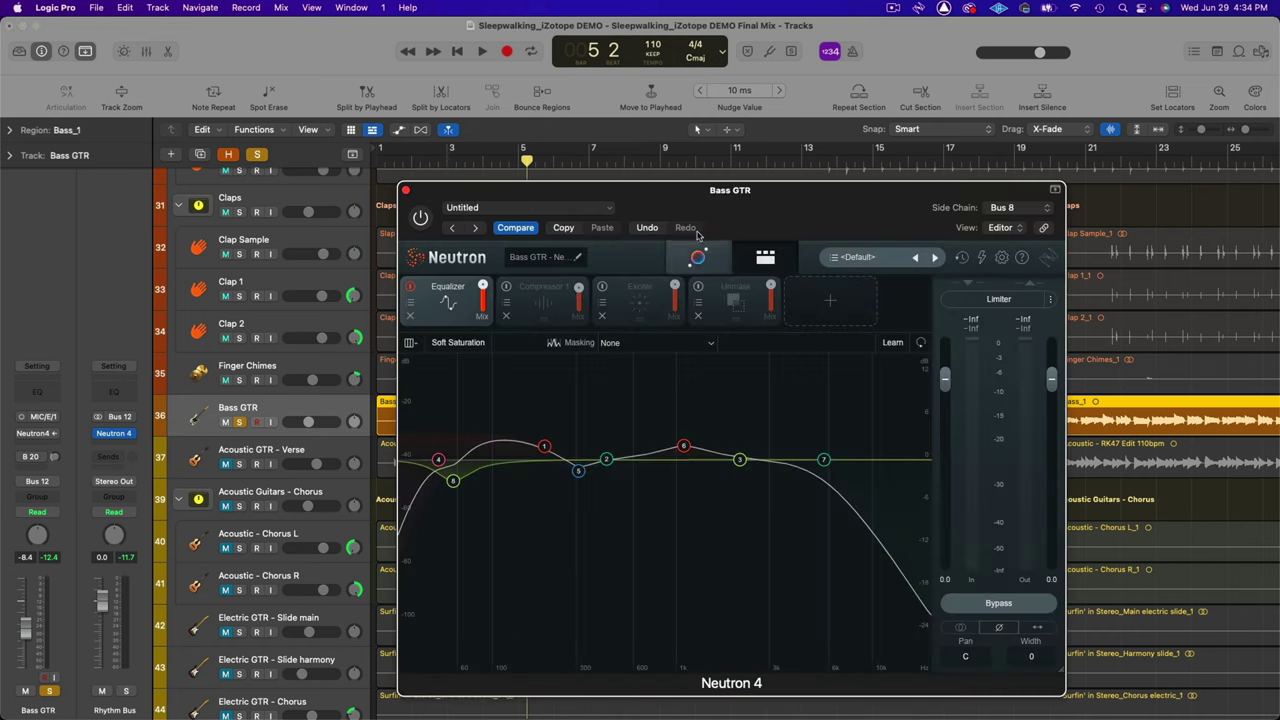
{"action": "left_click_drag", "start_coordinate": [774, 206], "coordinate": [937, 111]}
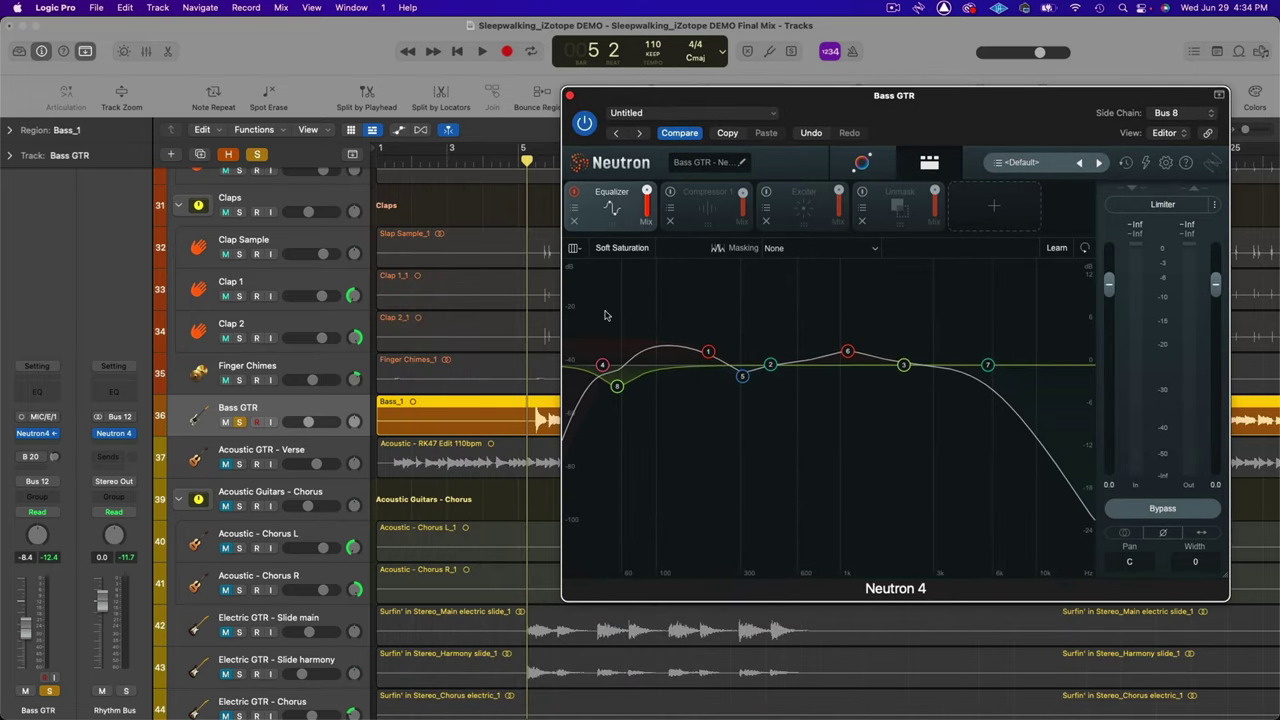
Examine the settings of nodes 4, 1, 8, 5, 6 and 7 in the Bass GTR's Equalizer module
{"action": "left_click", "coordinate": [603, 366]}
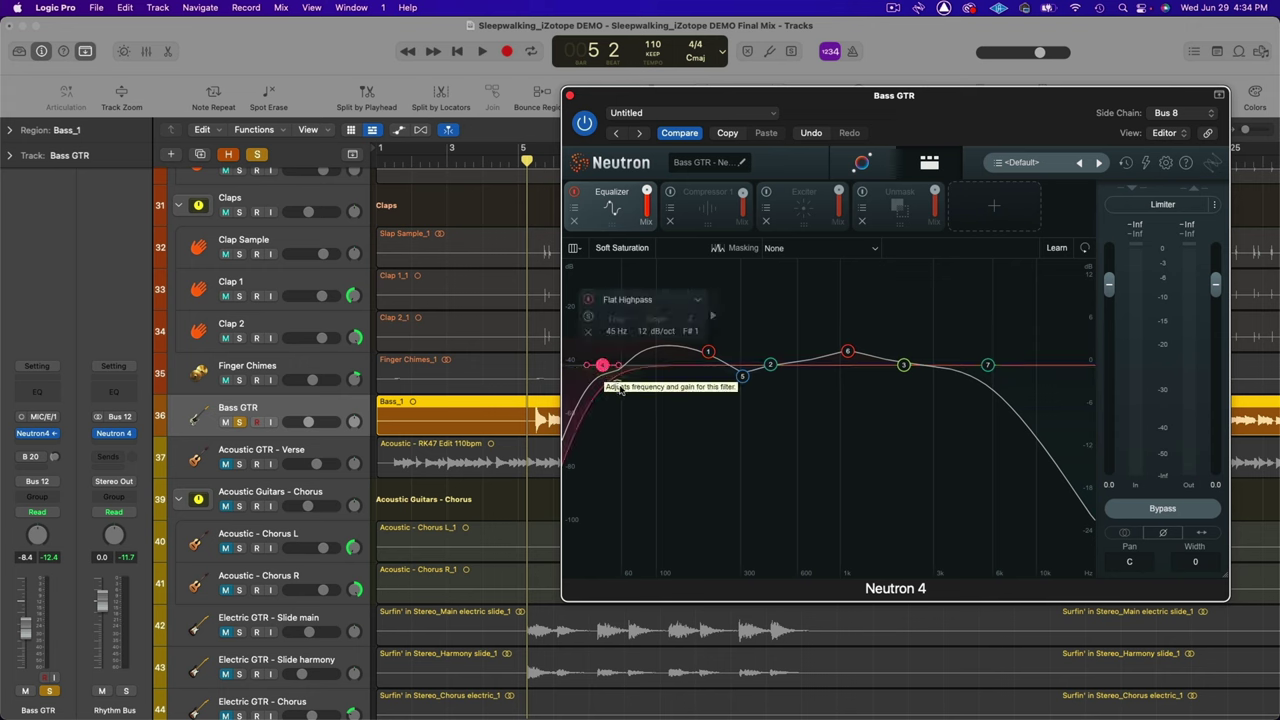
{"action": "left_click", "coordinate": [708, 352]}
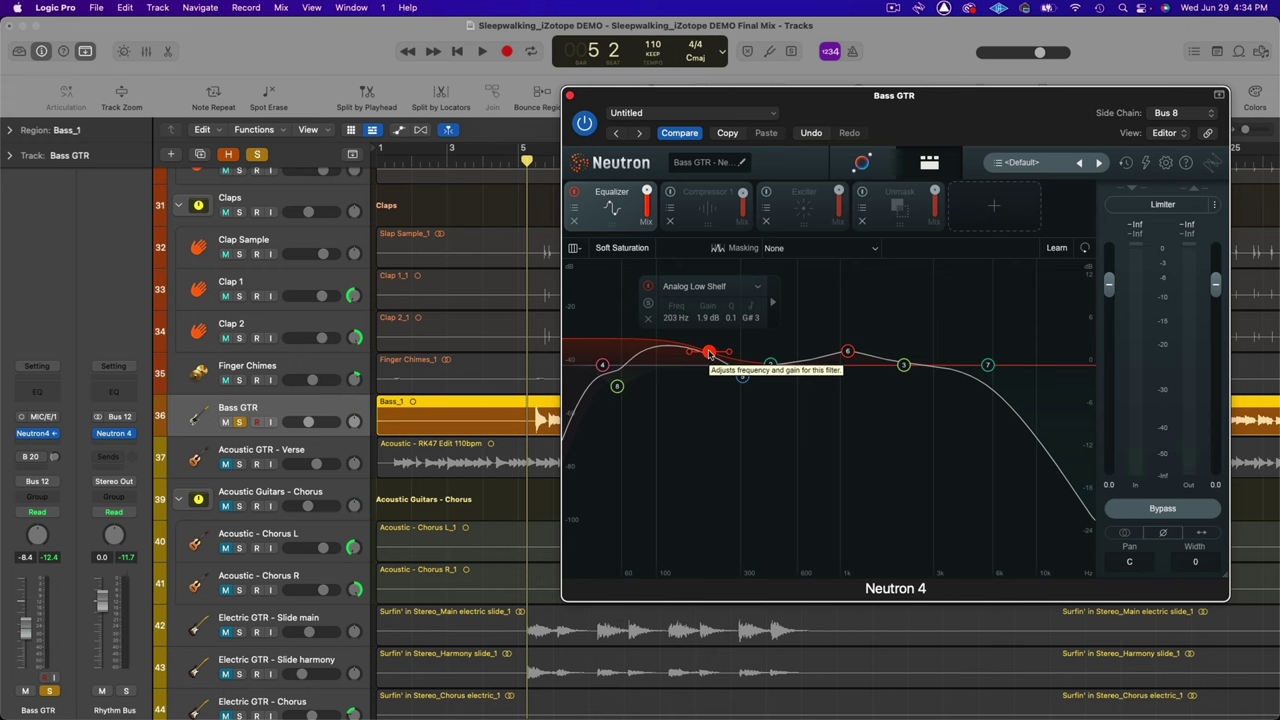
{"action": "left_click", "coordinate": [617, 388]}
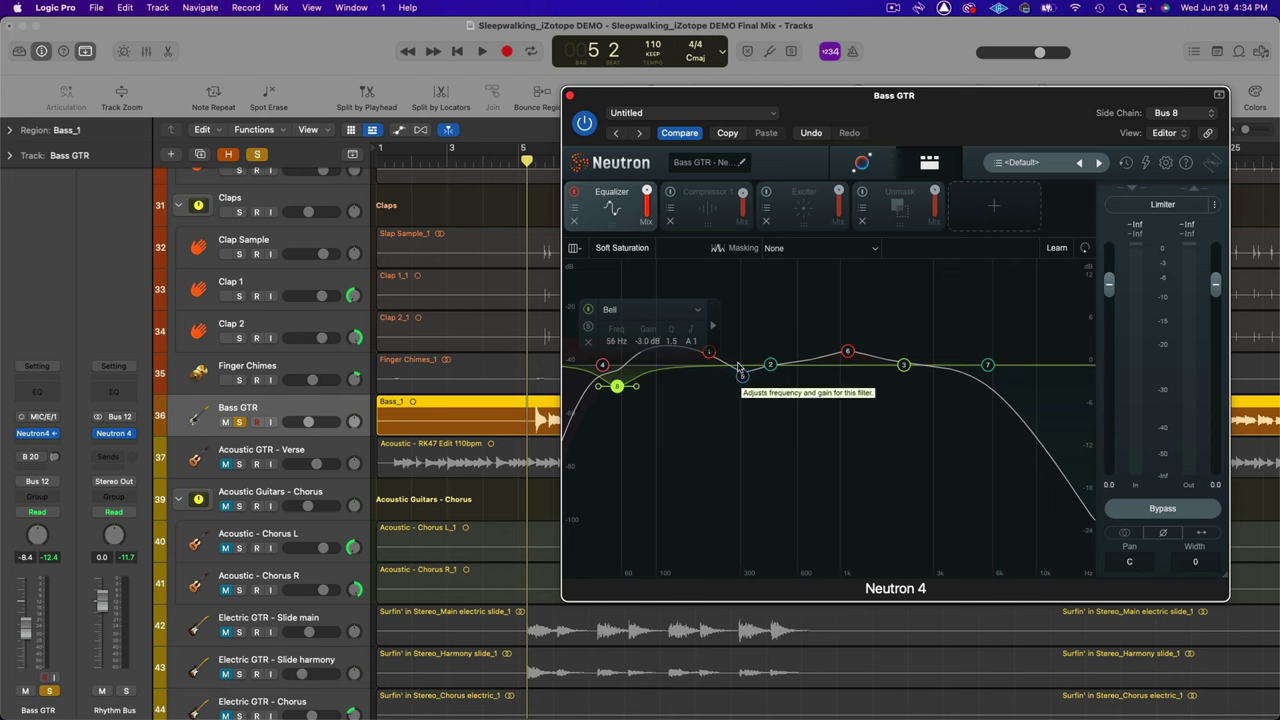
{"action": "left_click", "coordinate": [742, 376]}
{"action": "left_click", "coordinate": [709, 353]}
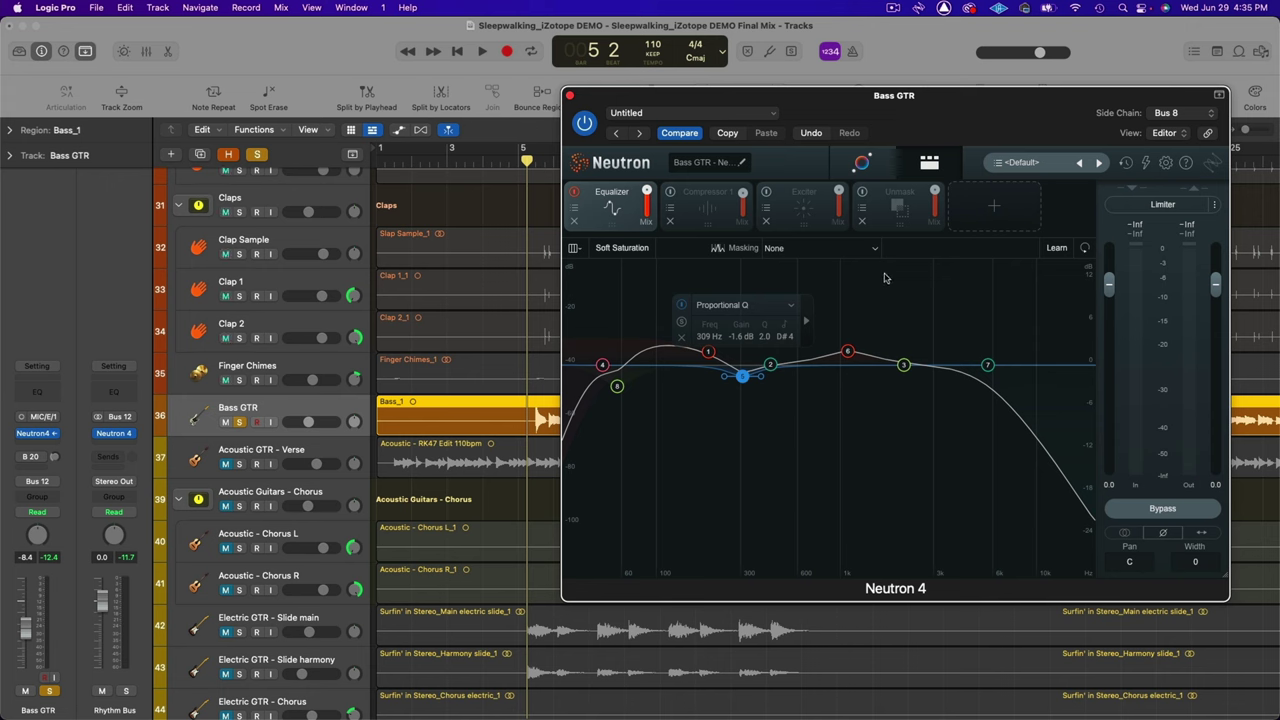
{"action": "left_click", "coordinate": [847, 352]}
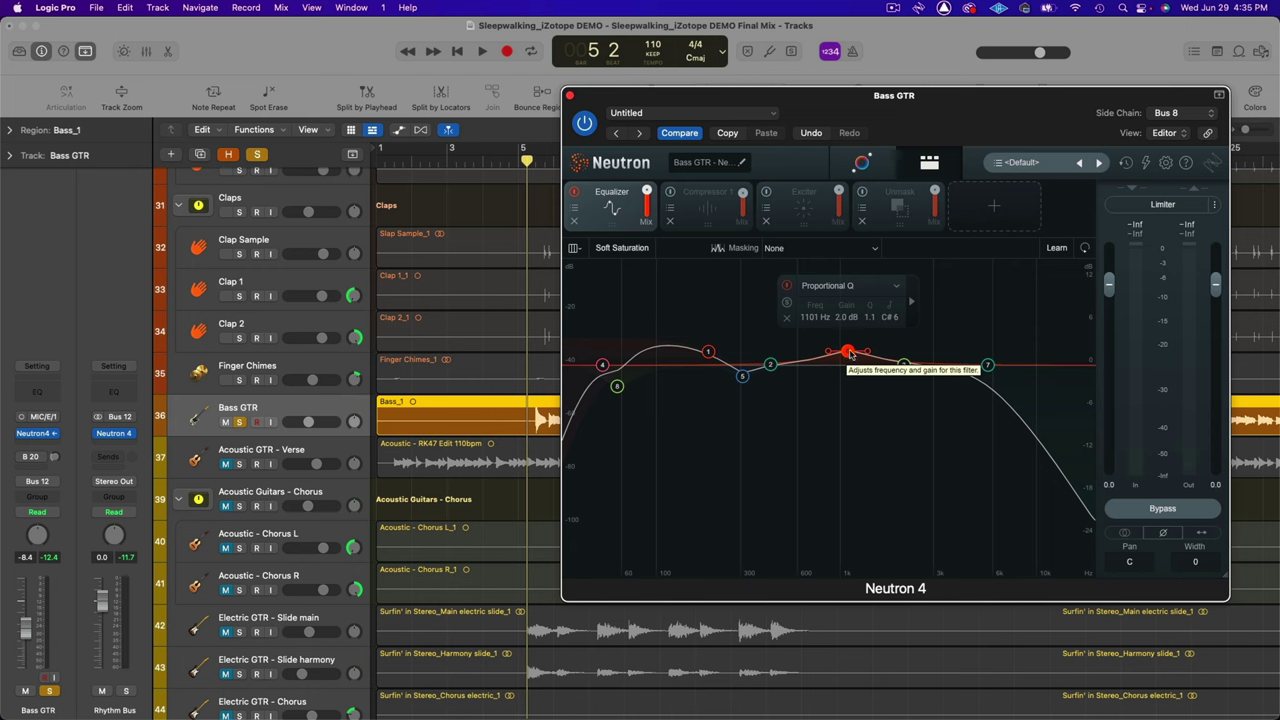
{"action": "left_click", "coordinate": [987, 366]}
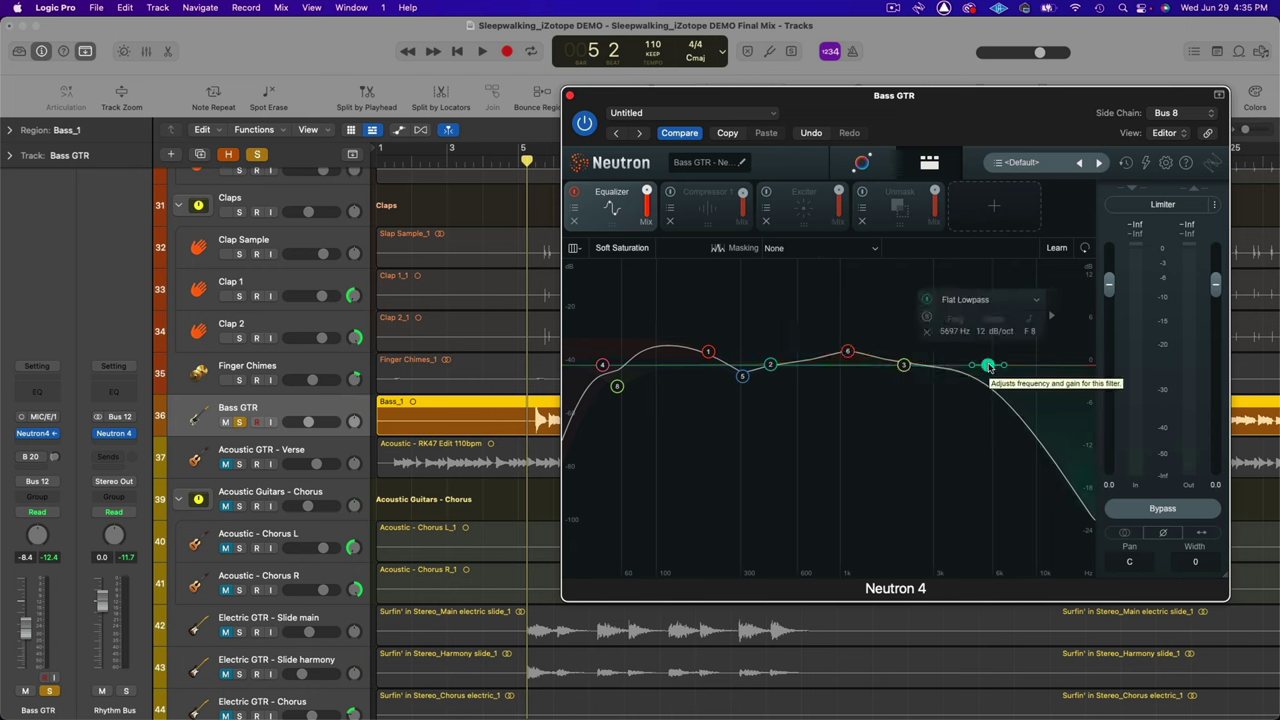
Play the Bass GTR from bar 5, comparing the sound with the Equalizer module disabled and enabled
{"action": "key", "text": "space"}
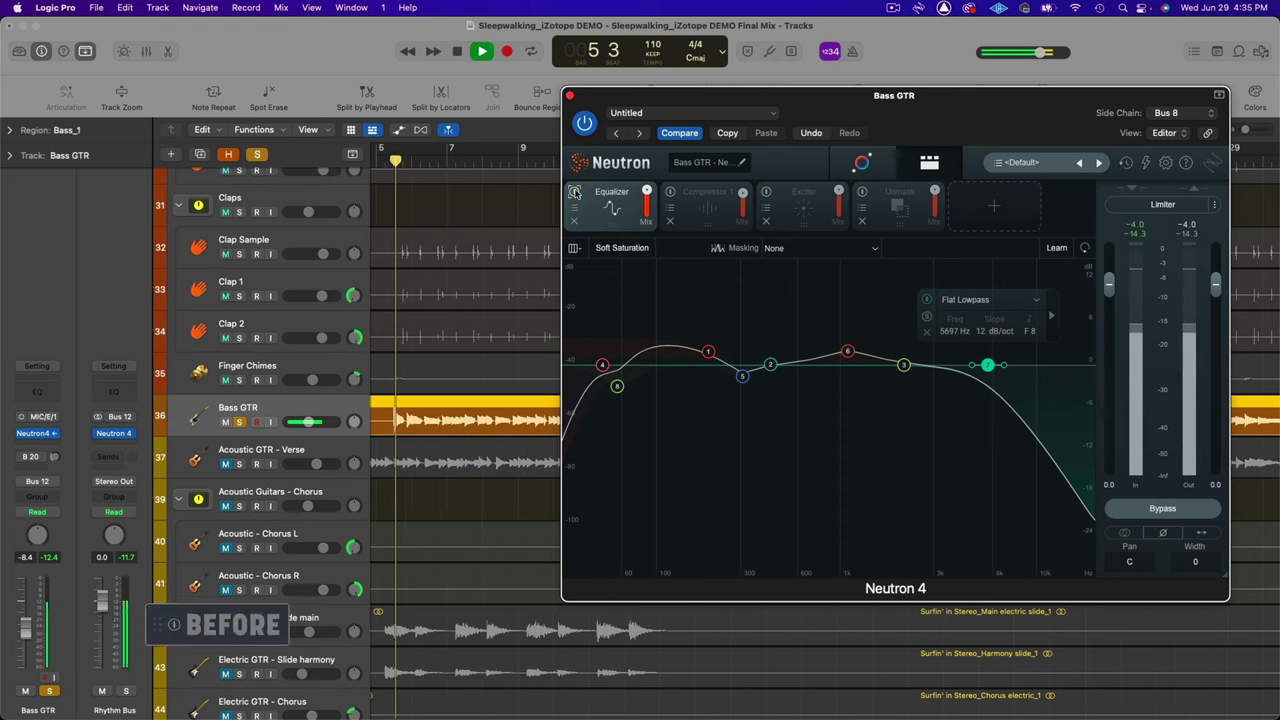
{"action": "left_click", "coordinate": [574, 192]}
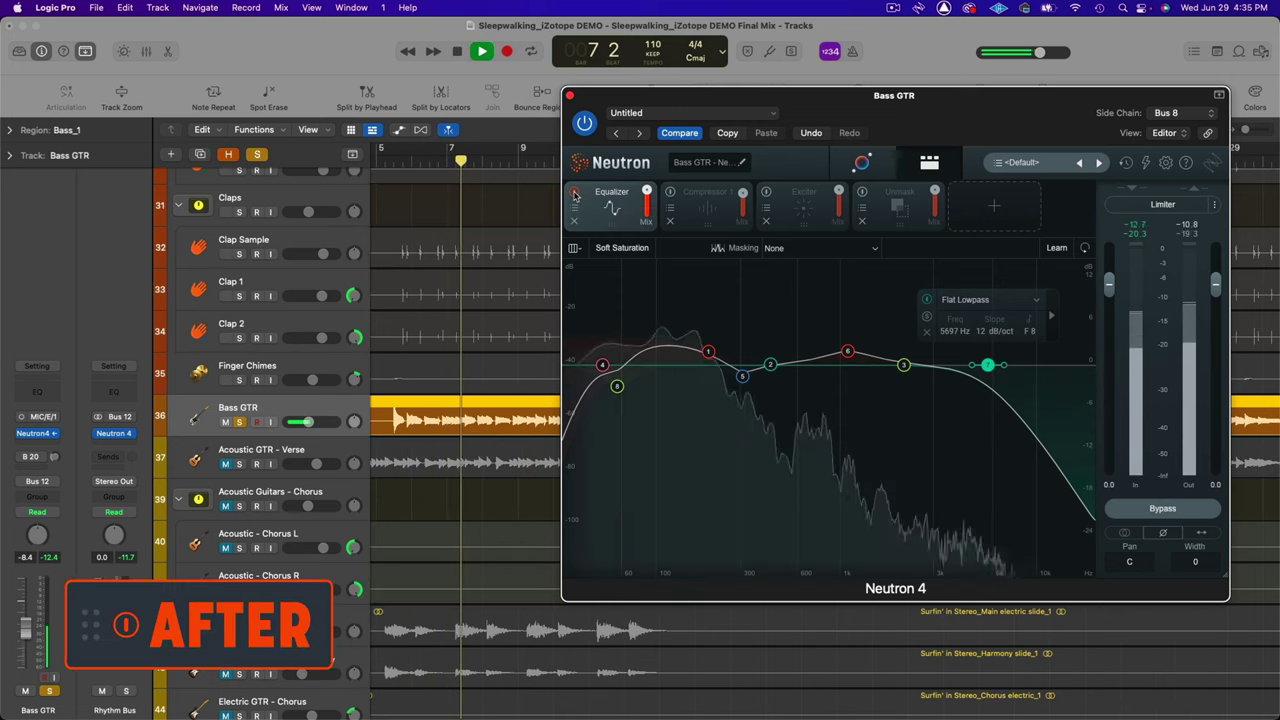
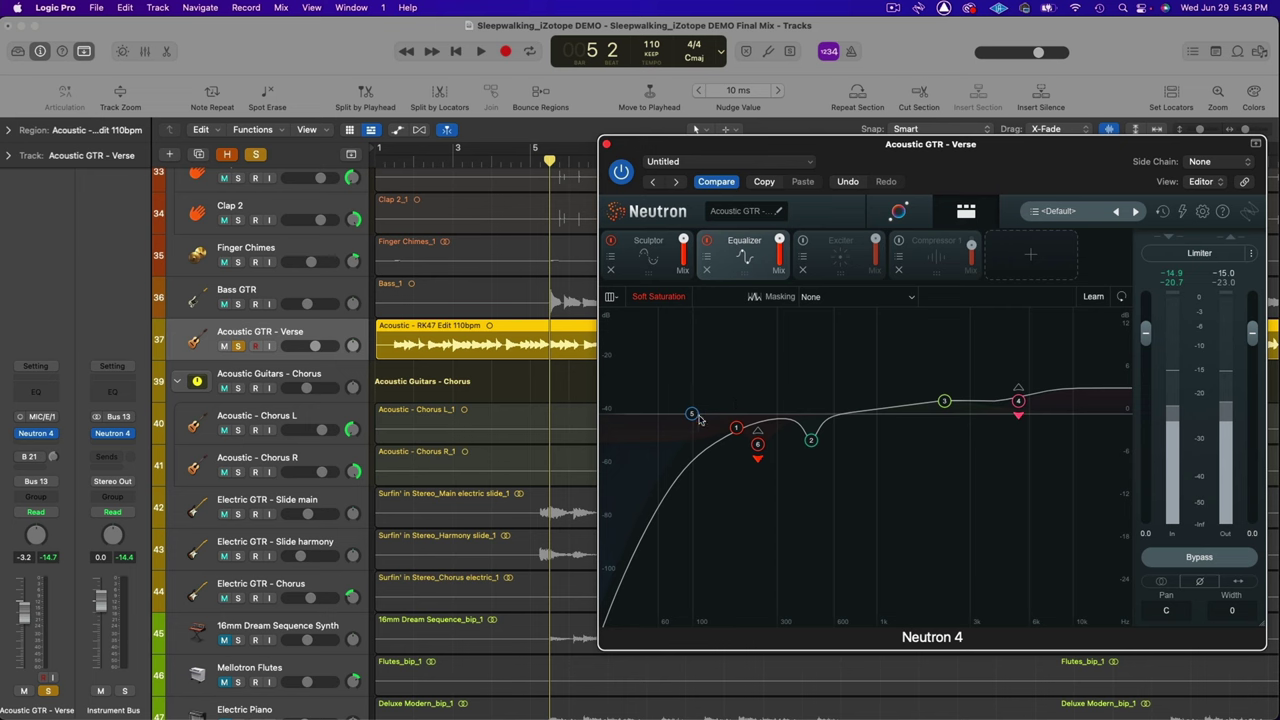
Examine Equalizer nodes 5, 1, 2, 3, 4 and 6 on the Acoustic GTR - Verse track, and stop playback
{"action": "mouse_move", "coordinate": [694, 418]}
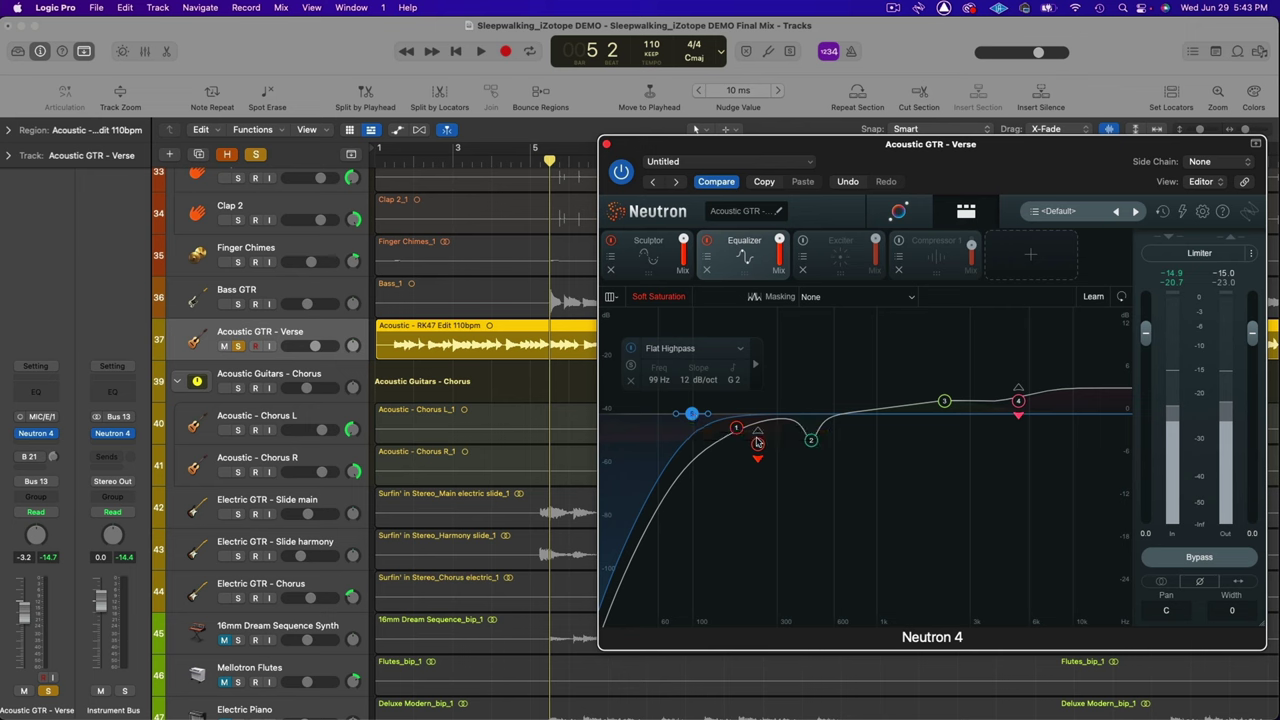
{"action": "mouse_move", "coordinate": [738, 430]}
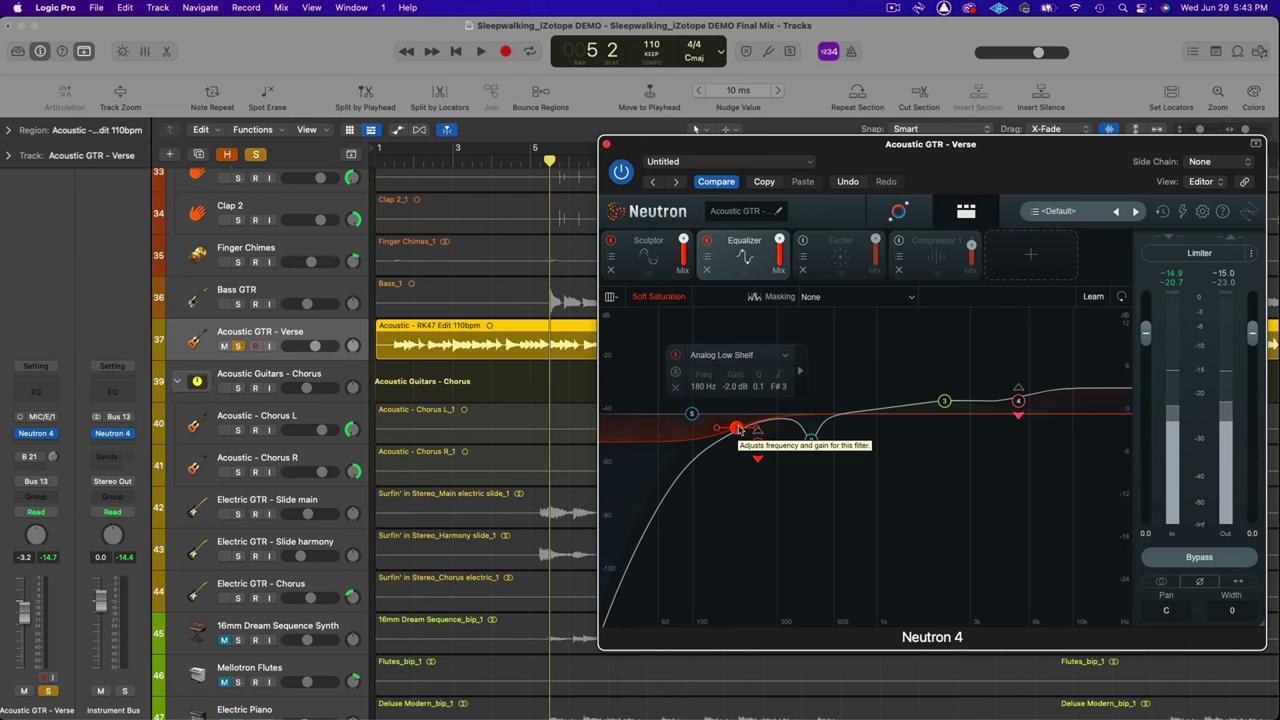
{"action": "mouse_move", "coordinate": [812, 441]}
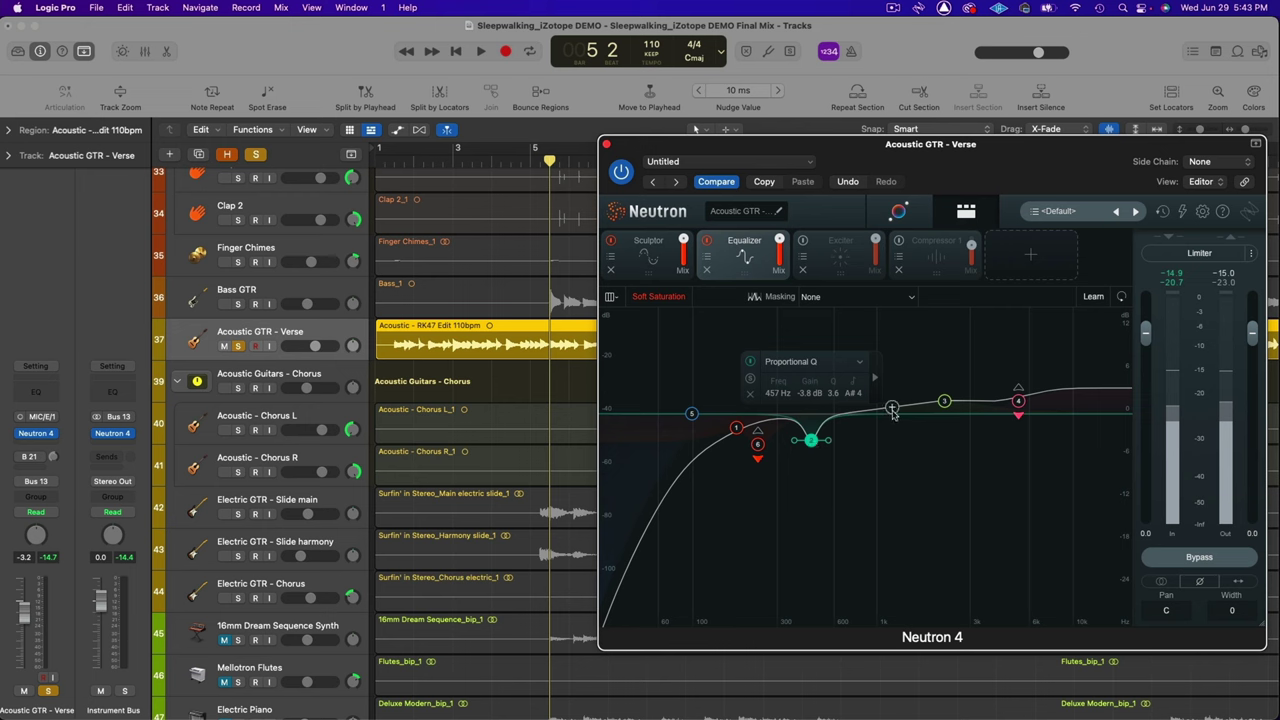
{"action": "left_click", "coordinate": [945, 401]}
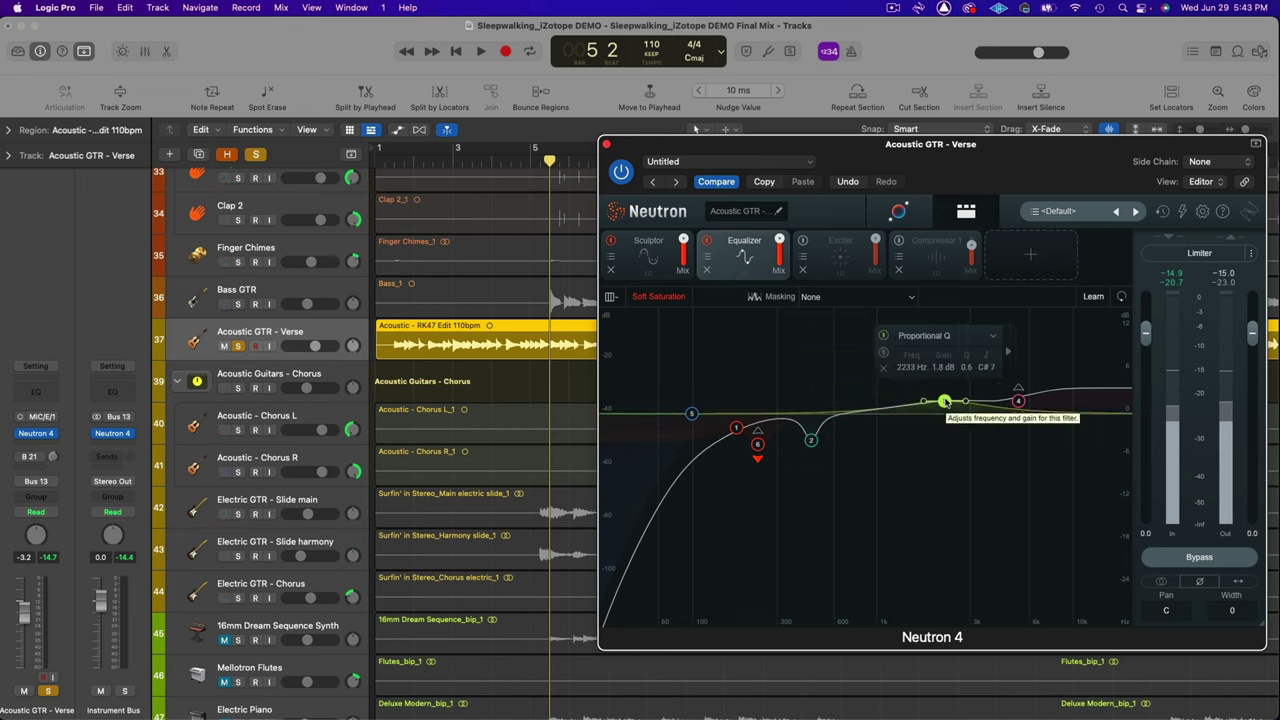
{"action": "left_click", "coordinate": [1019, 401]}
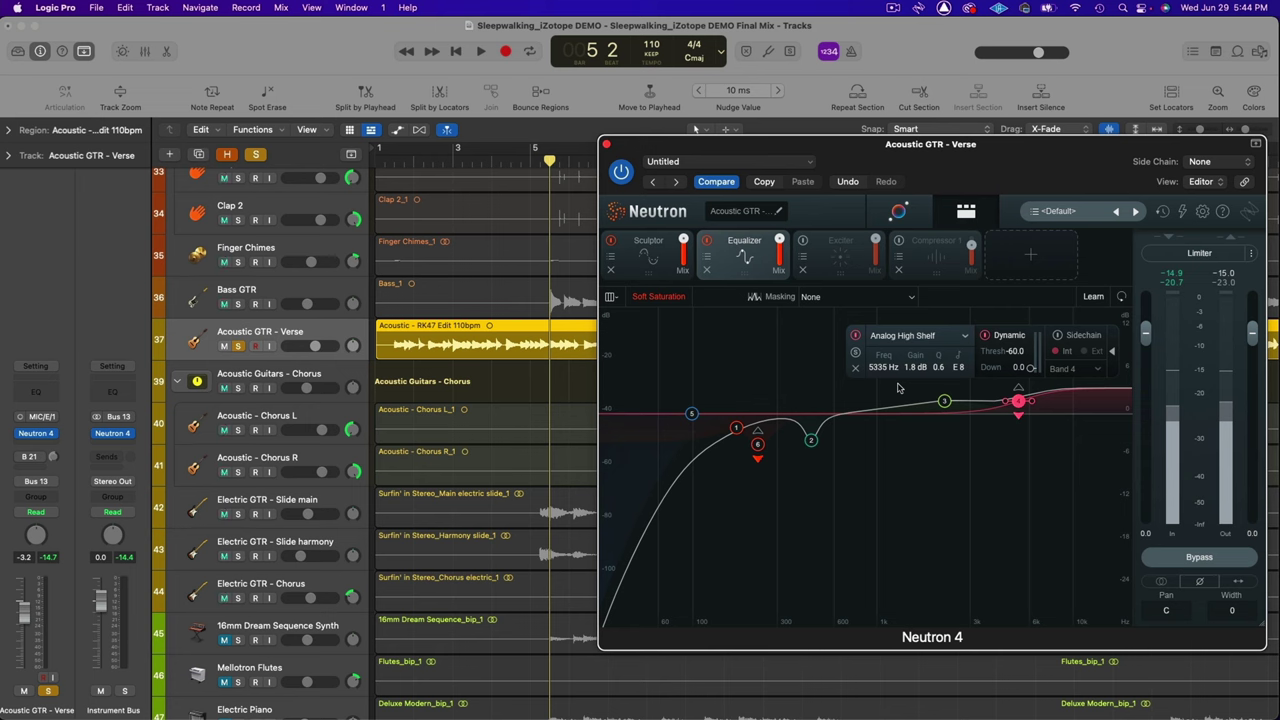
{"action": "left_click", "coordinate": [758, 446]}
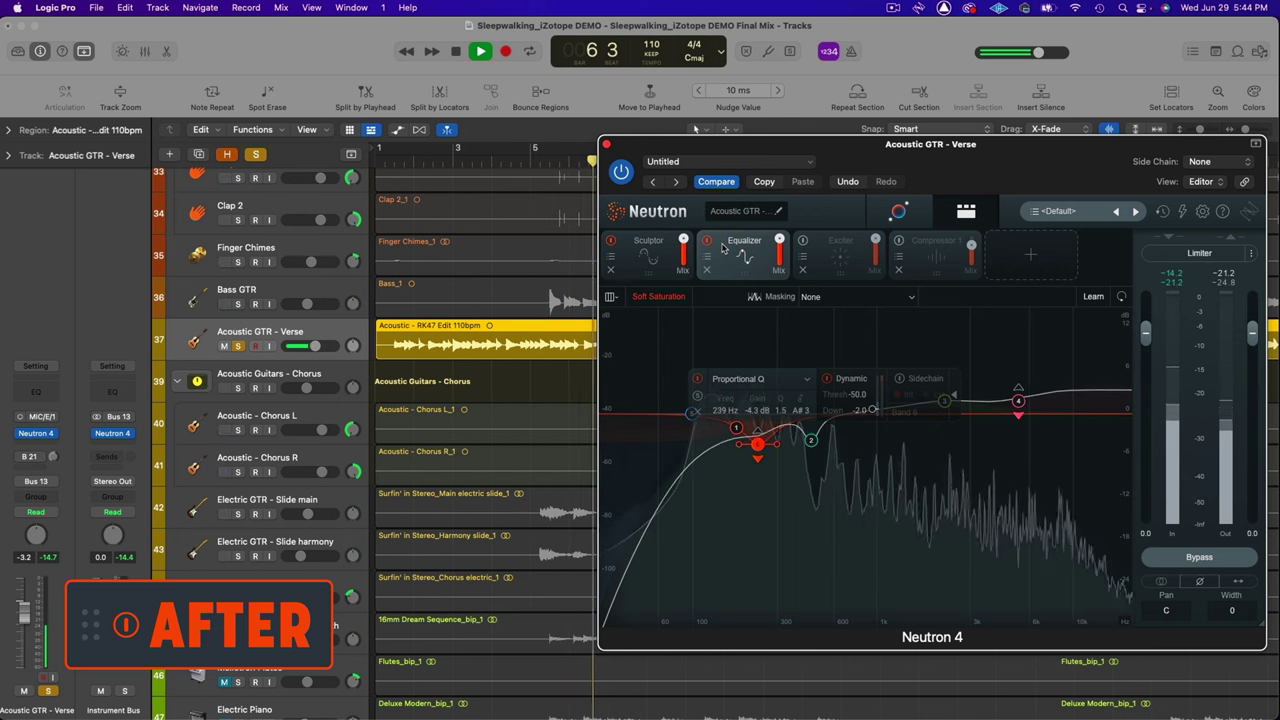
{"action": "key", "text": "space"}
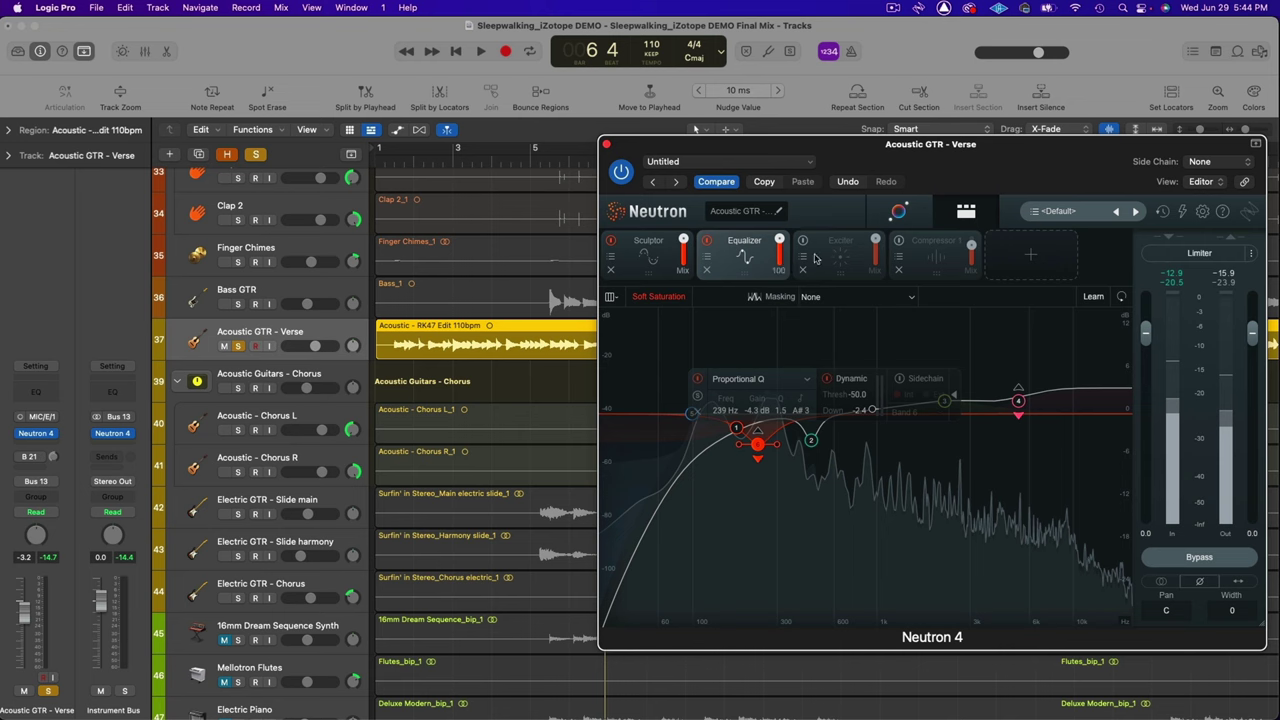
Show the Acoustic GTR - Verse track's Exciter module and enable it
{"action": "left_click", "coordinate": [812, 252]}
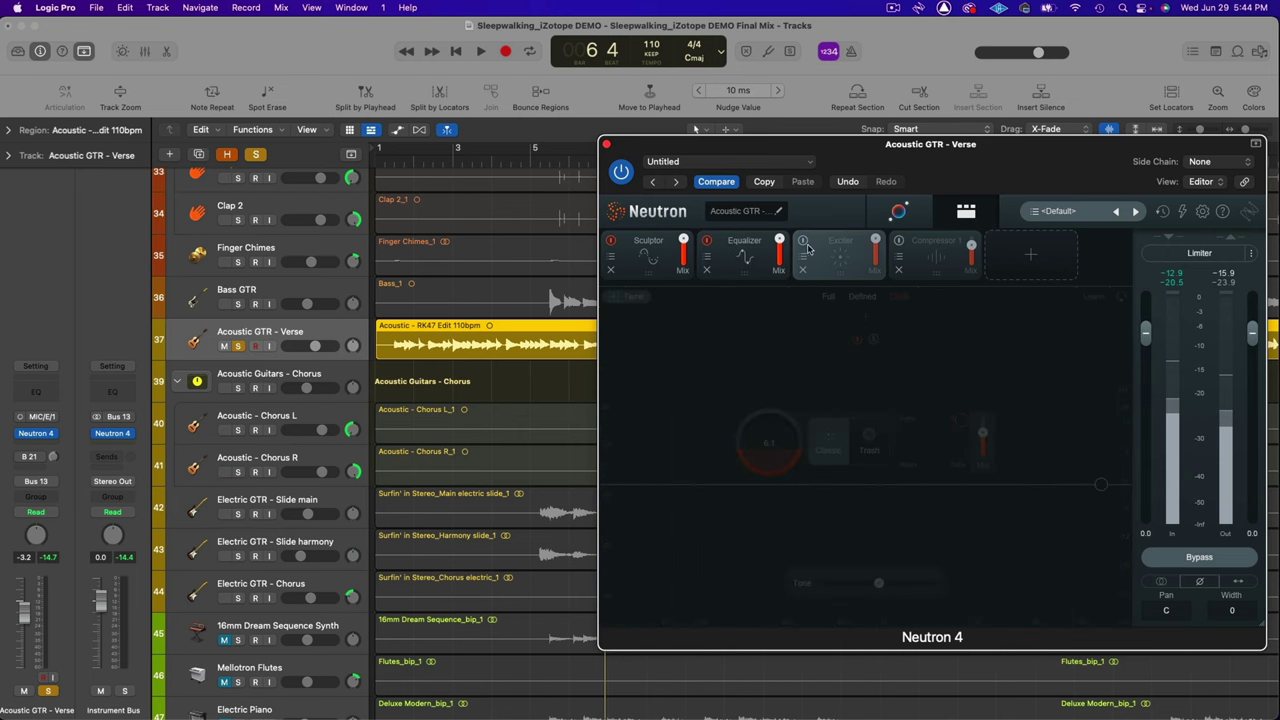
{"action": "left_click", "coordinate": [803, 242]}
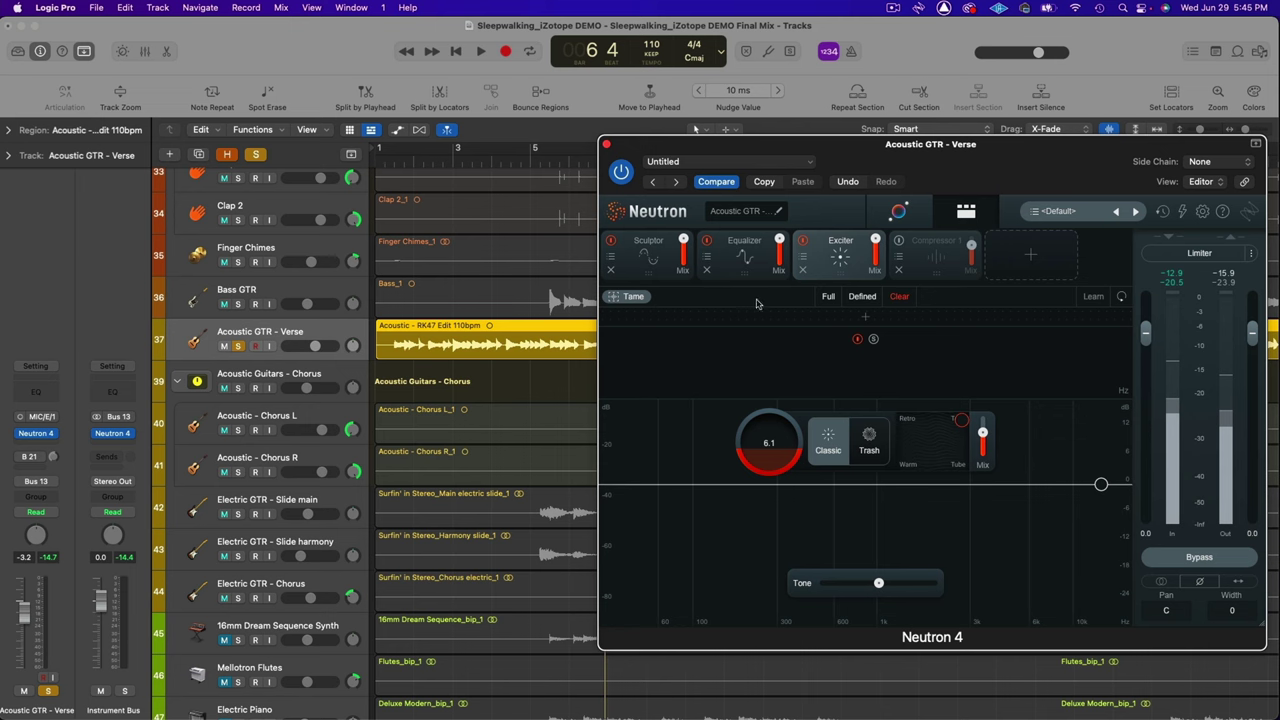
Play the Acoustic GTR - Verse track from bar 1, comparing the sound with the Exciter module disabled and enabled, and stop playback
{"action": "left_click", "coordinate": [394, 160]}
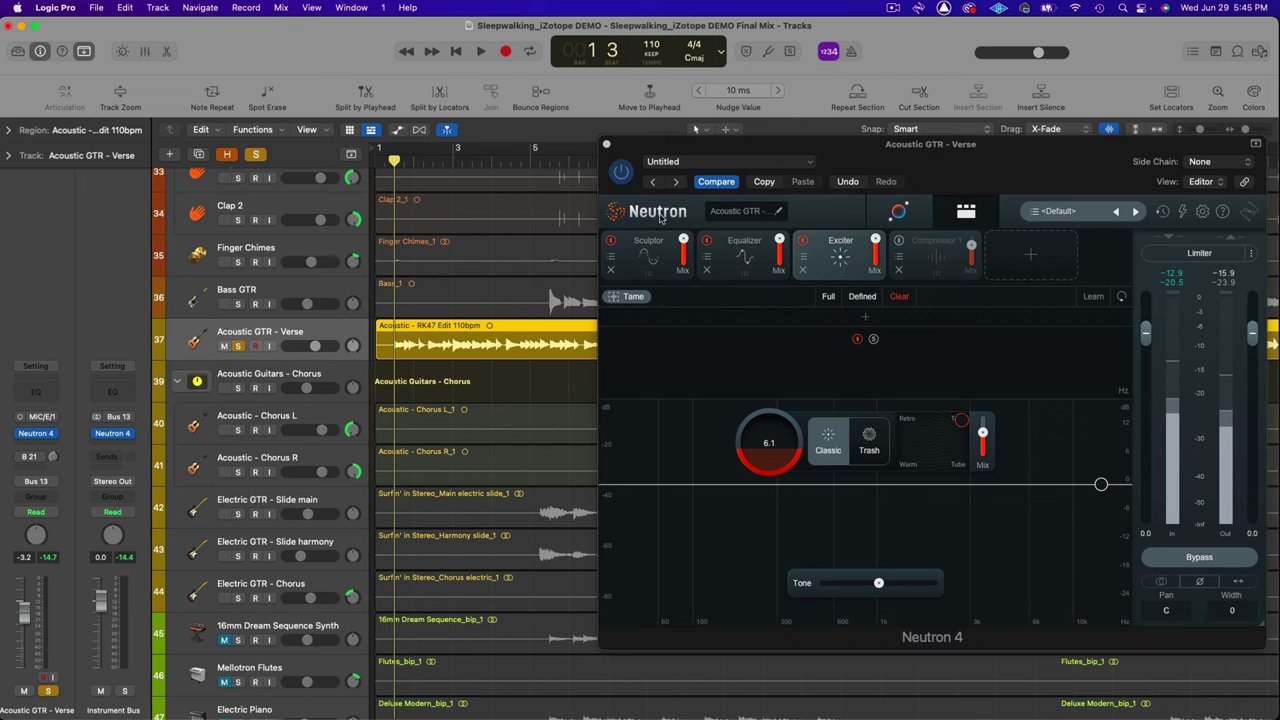
{"action": "left_click", "coordinate": [804, 243]}
{"action": "key", "text": "space"}
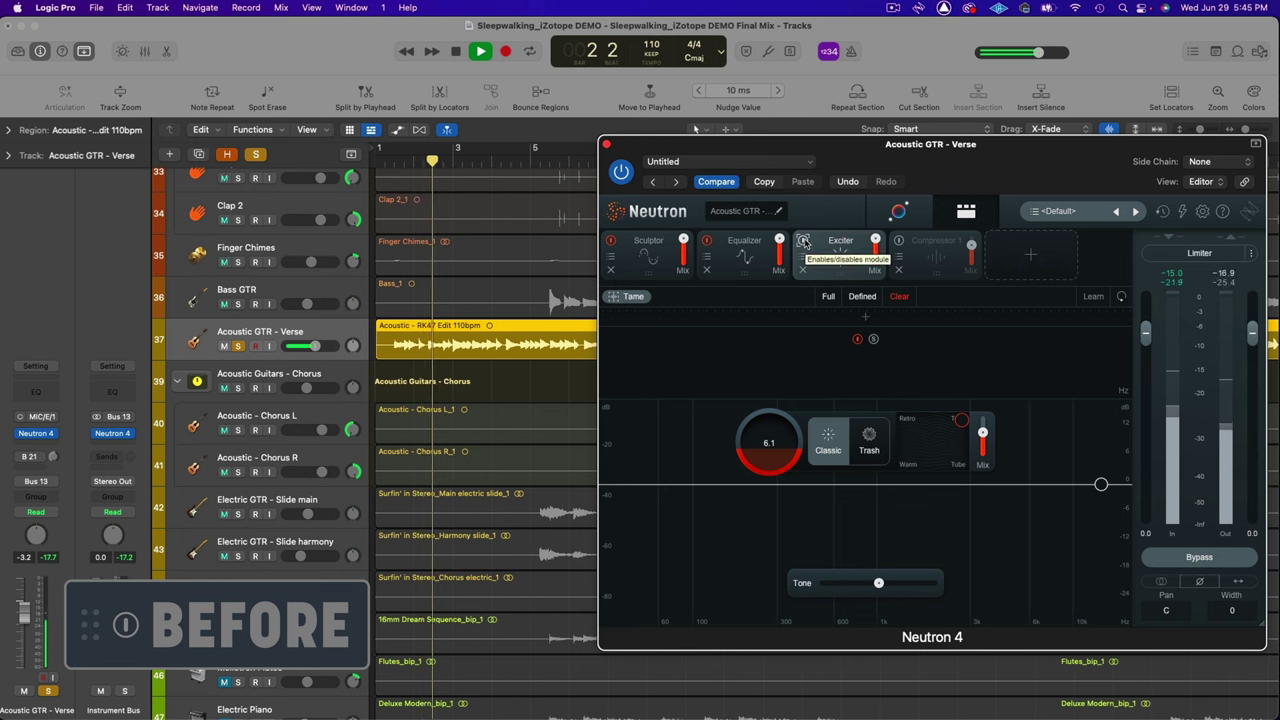
{"action": "left_click", "coordinate": [804, 243]}
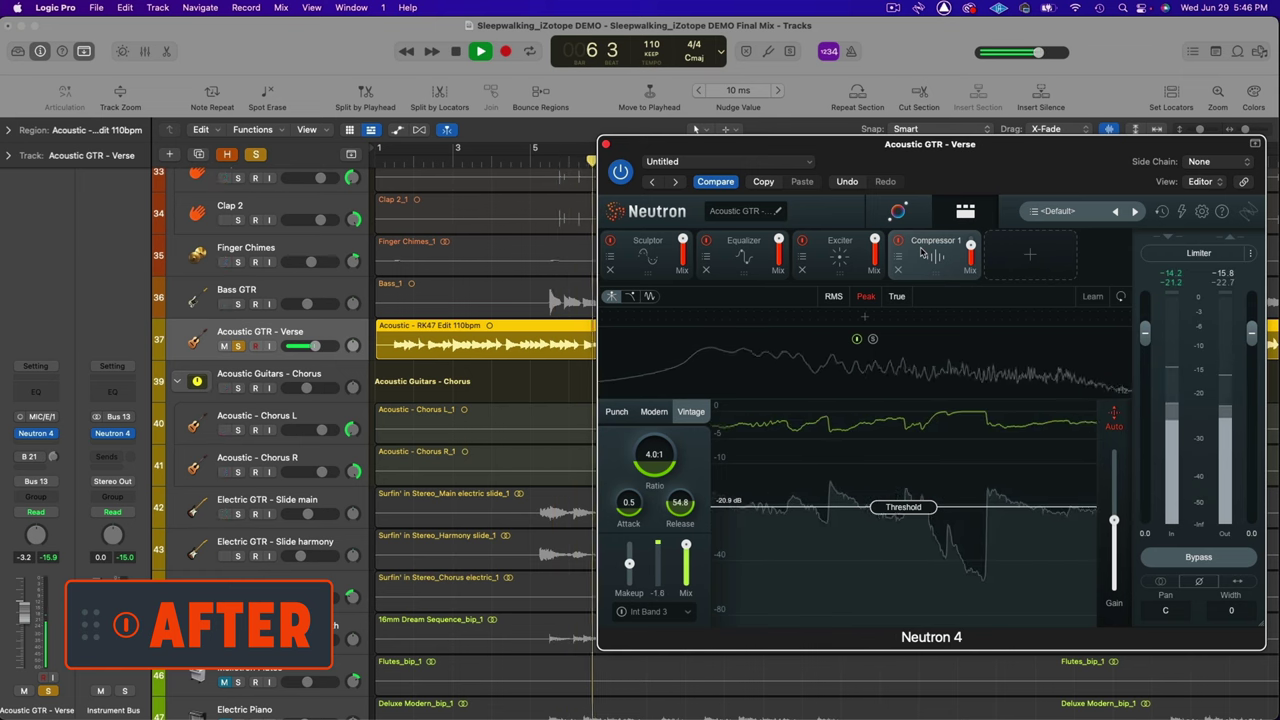
{"action": "key", "text": "space"}
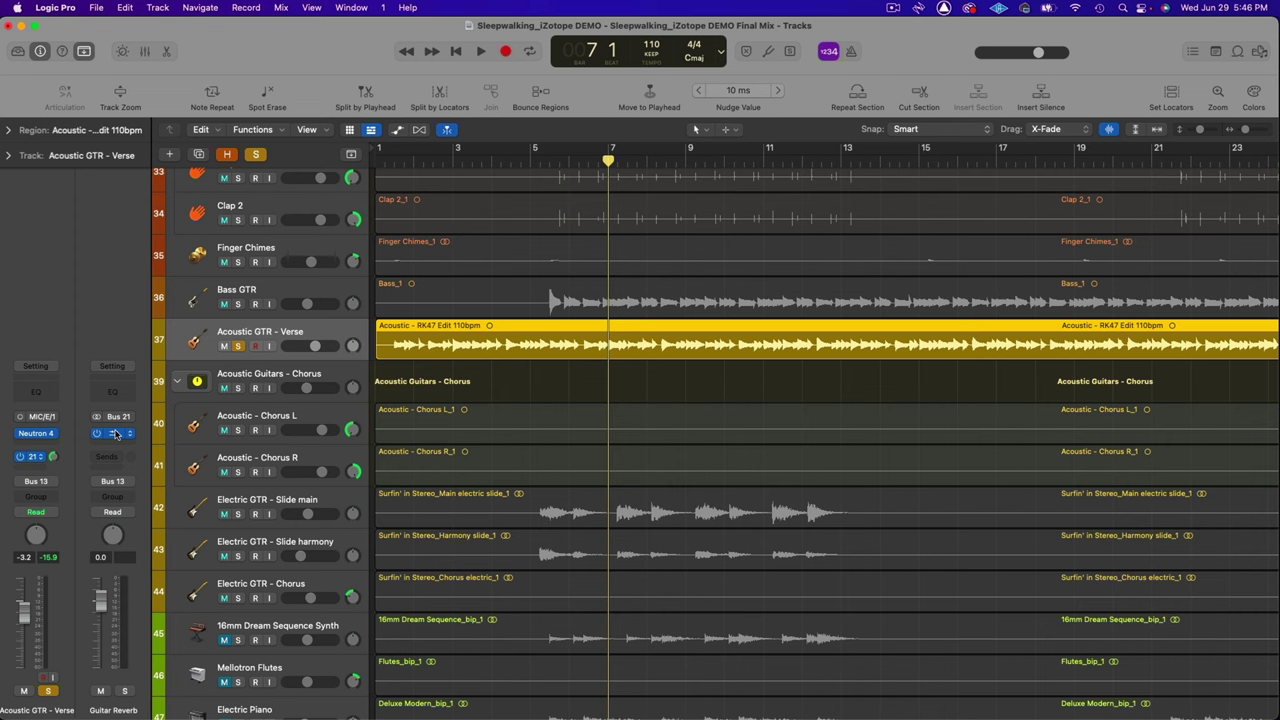
Open the Neoverb plug-in on the Guitar Reverb bus and show its Reverb EQ
{"action": "left_click", "coordinate": [112, 433]}
{"action": "left_click_drag", "start_coordinate": [830, 200], "coordinate": [1052, 141]}
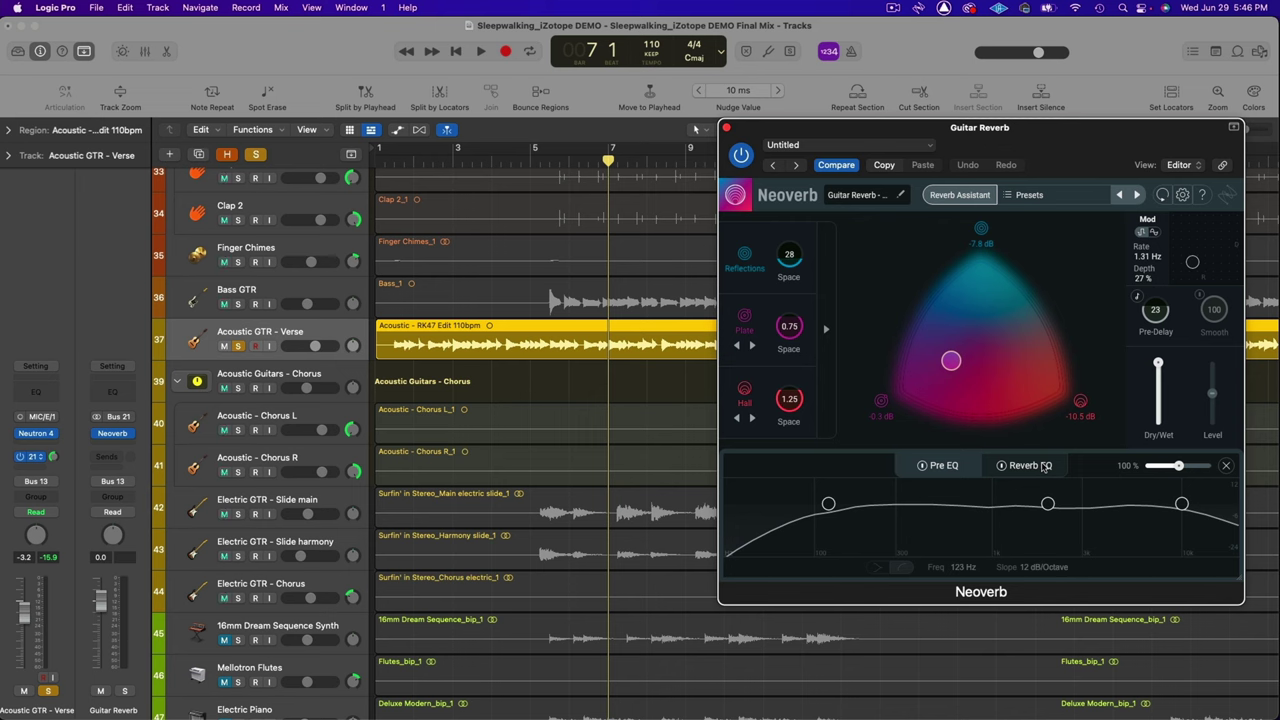
{"action": "left_click", "coordinate": [1024, 465]}
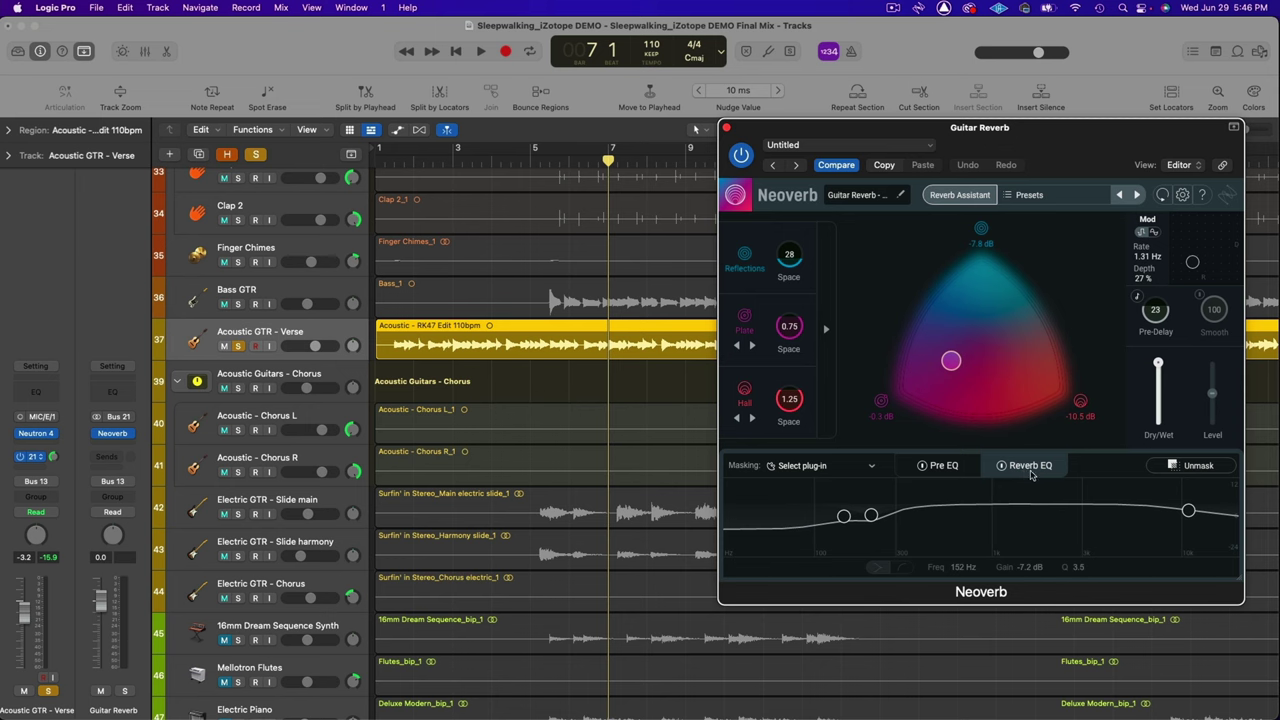
Play the Acoustic GTR - Verse track from bar 1 with the Neoverb guitar reverb, and stop playback
{"action": "left_click_drag", "start_coordinate": [469, 167], "coordinate": [396, 162]}
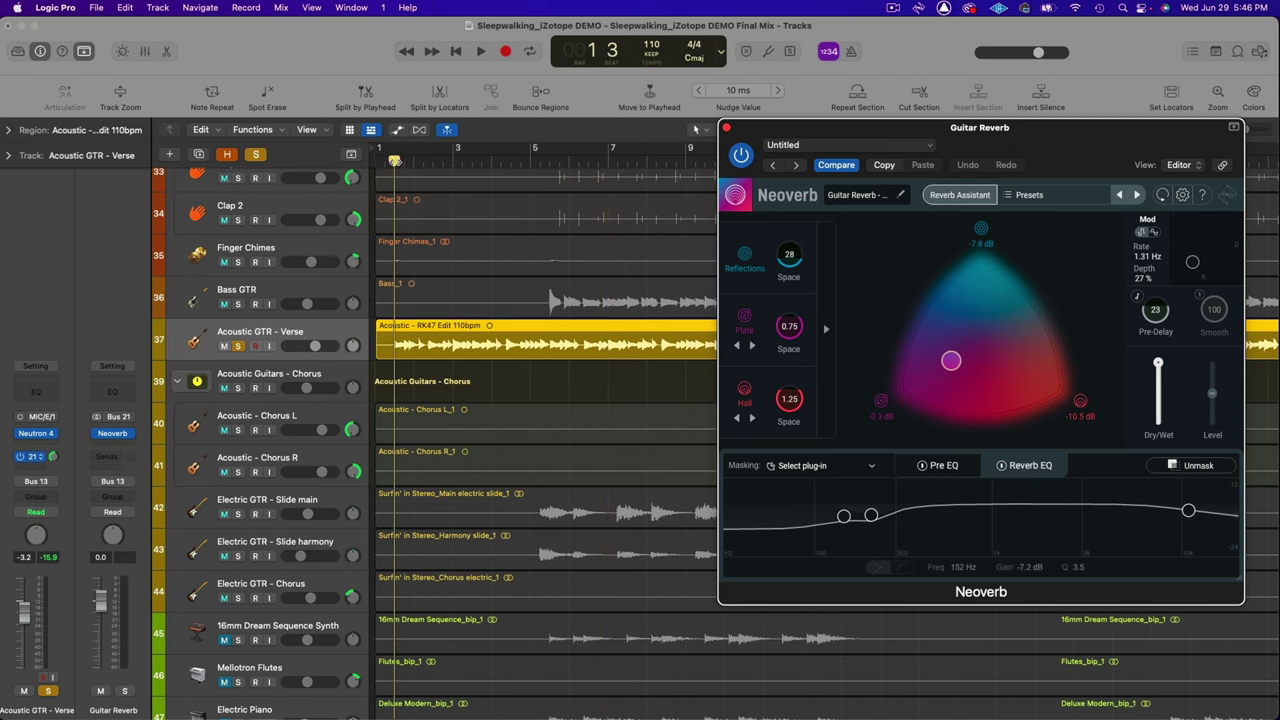
{"action": "key", "text": "space"}
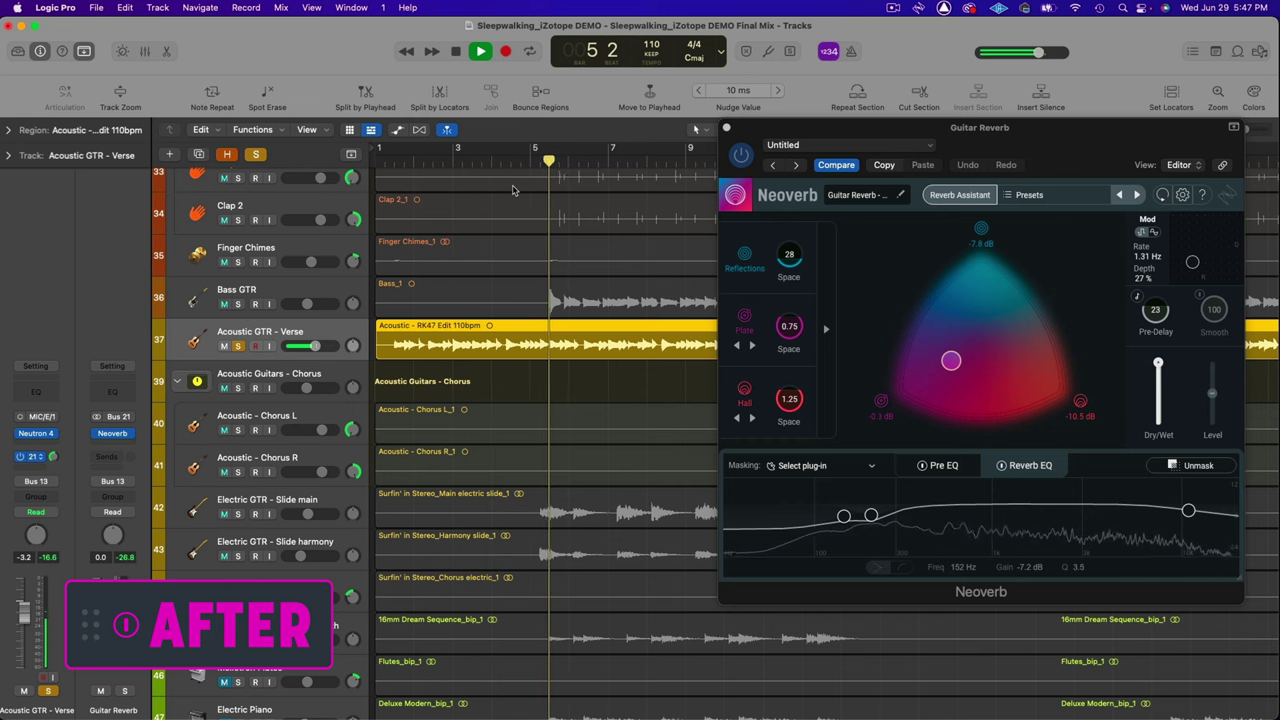
{"action": "key", "text": "space"}
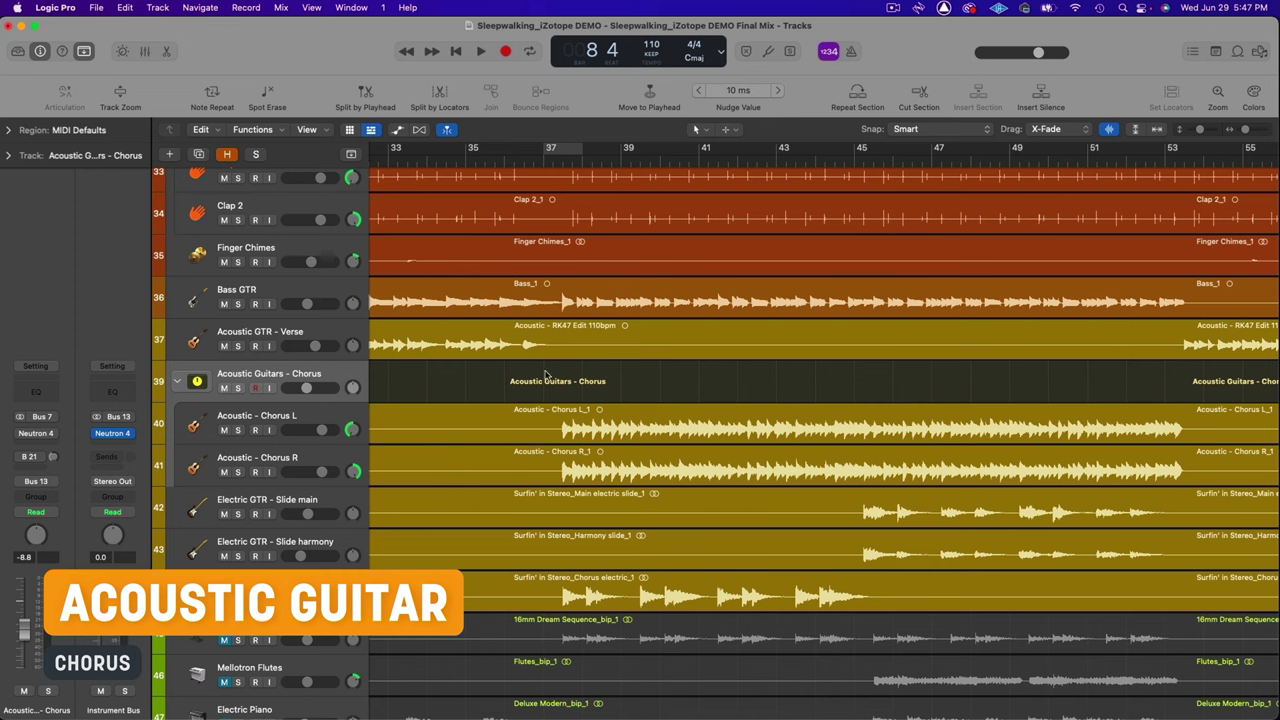
Set the playhead to bar 37, where the chorus acoustic guitars begin
{"action": "scroll", "coordinate": [545, 375], "scroll_direction": "right", "scroll_amount": 2}
{"action": "scroll", "coordinate": [545, 375], "scroll_direction": "down", "scroll_amount": 1}
{"action": "left_click", "coordinate": [553, 158]}
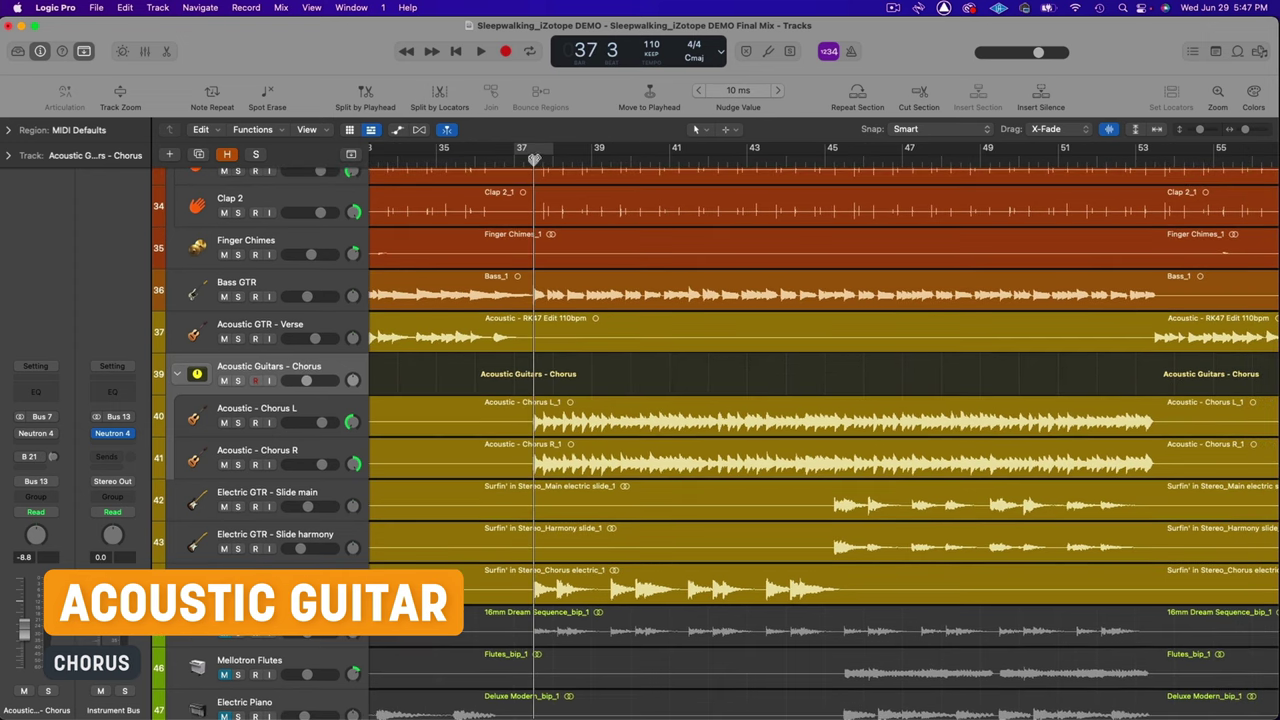
Show the Acoustic - Chorus L and R tracks, solo their Acoustic Guitars - Chorus stack, and listen to it from bar 37
{"action": "left_click", "coordinate": [300, 410]}
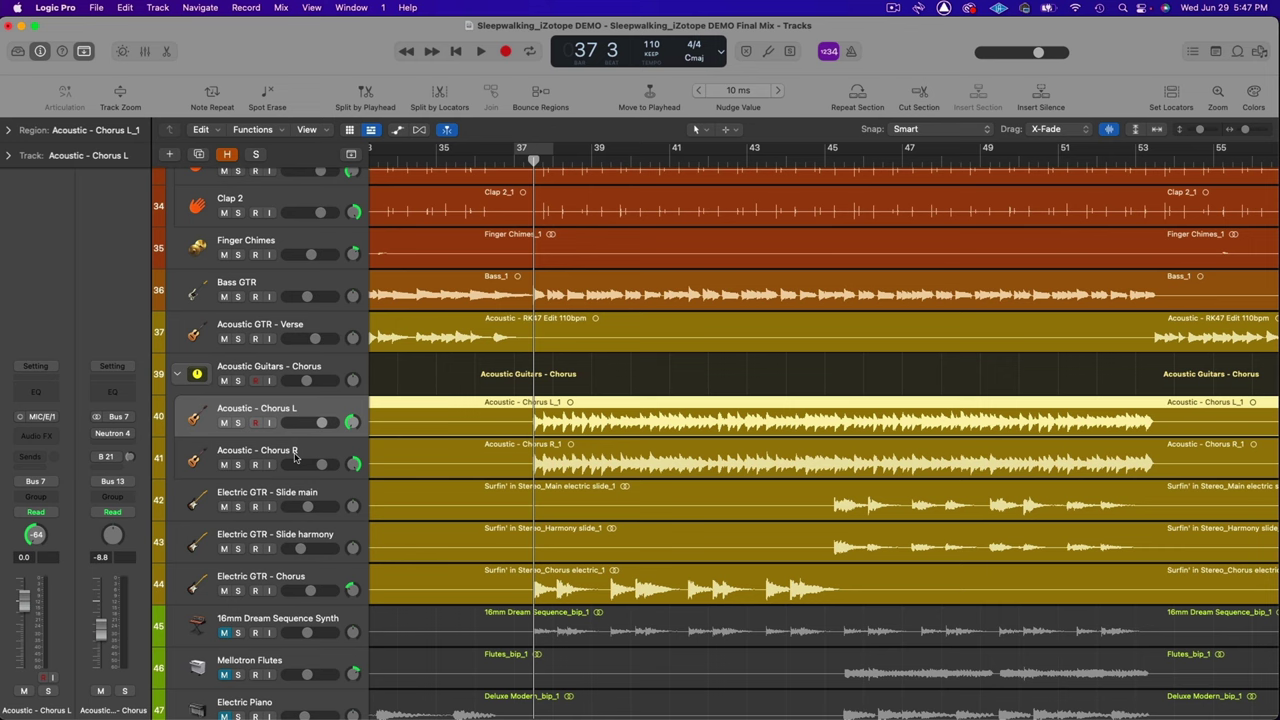
{"action": "left_click", "coordinate": [296, 458]}
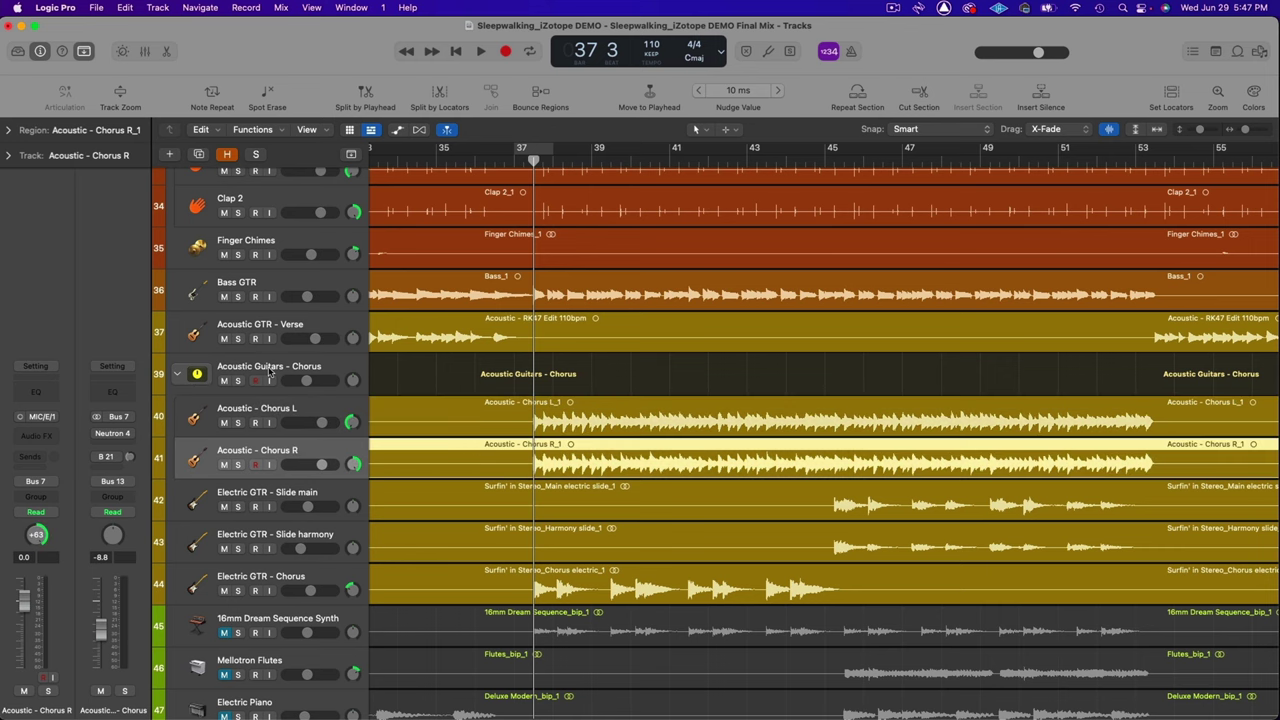
{"action": "left_click", "coordinate": [268, 374]}
{"action": "left_click", "coordinate": [237, 381]}
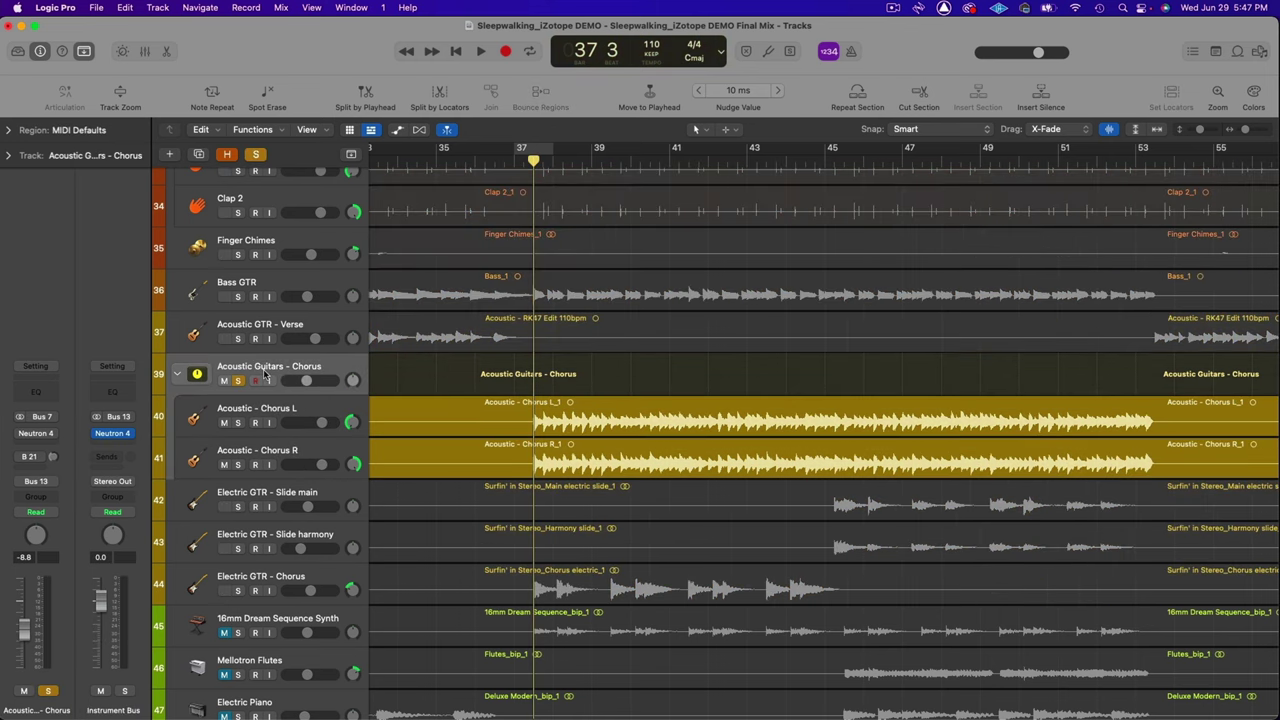
{"action": "key", "text": "space"}
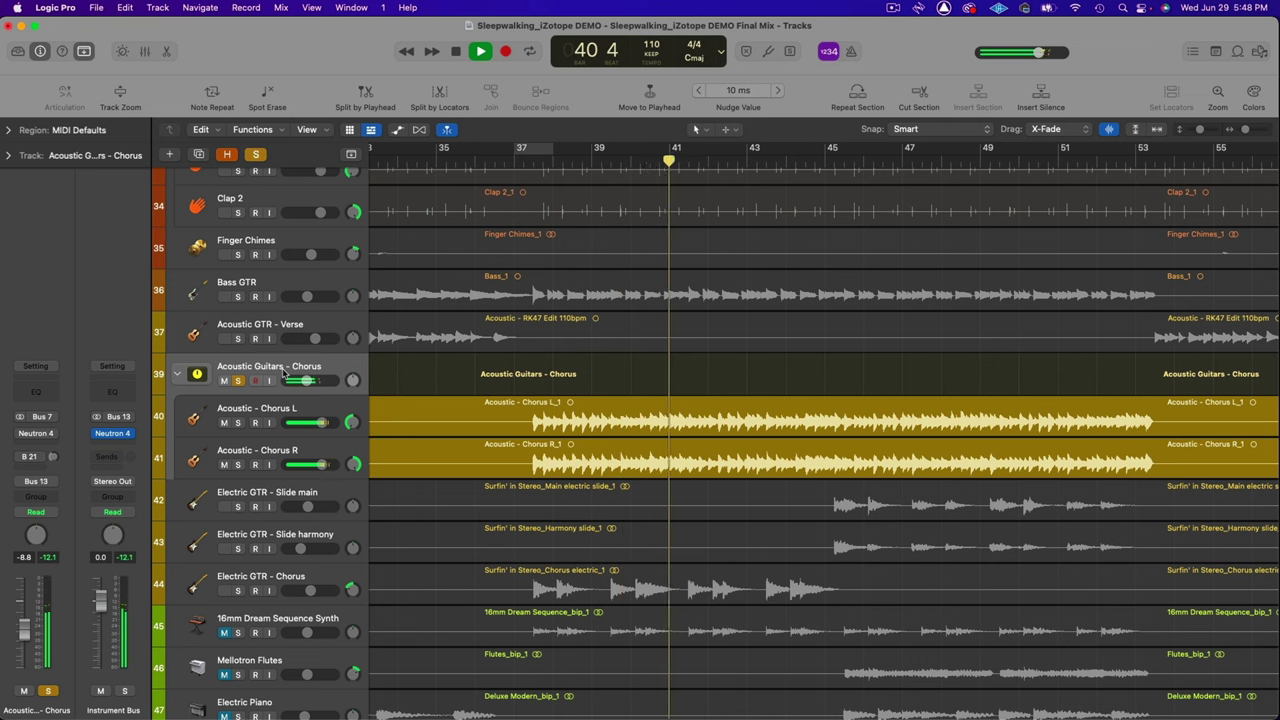
{"action": "key", "text": "space"}
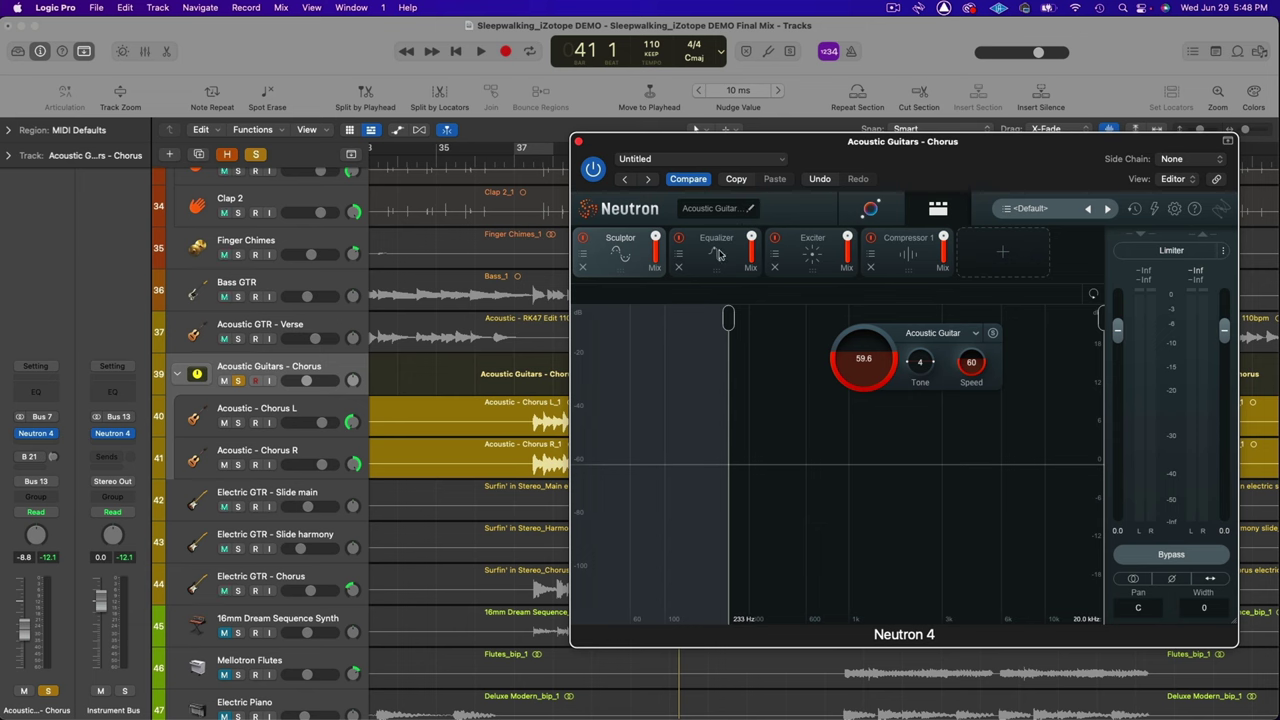
Show the Equalizer, Exciter and Compressor 1 settings in Neutron 4 on the Acoustic Guitars - Chorus stack
{"action": "left_click", "coordinate": [719, 255]}
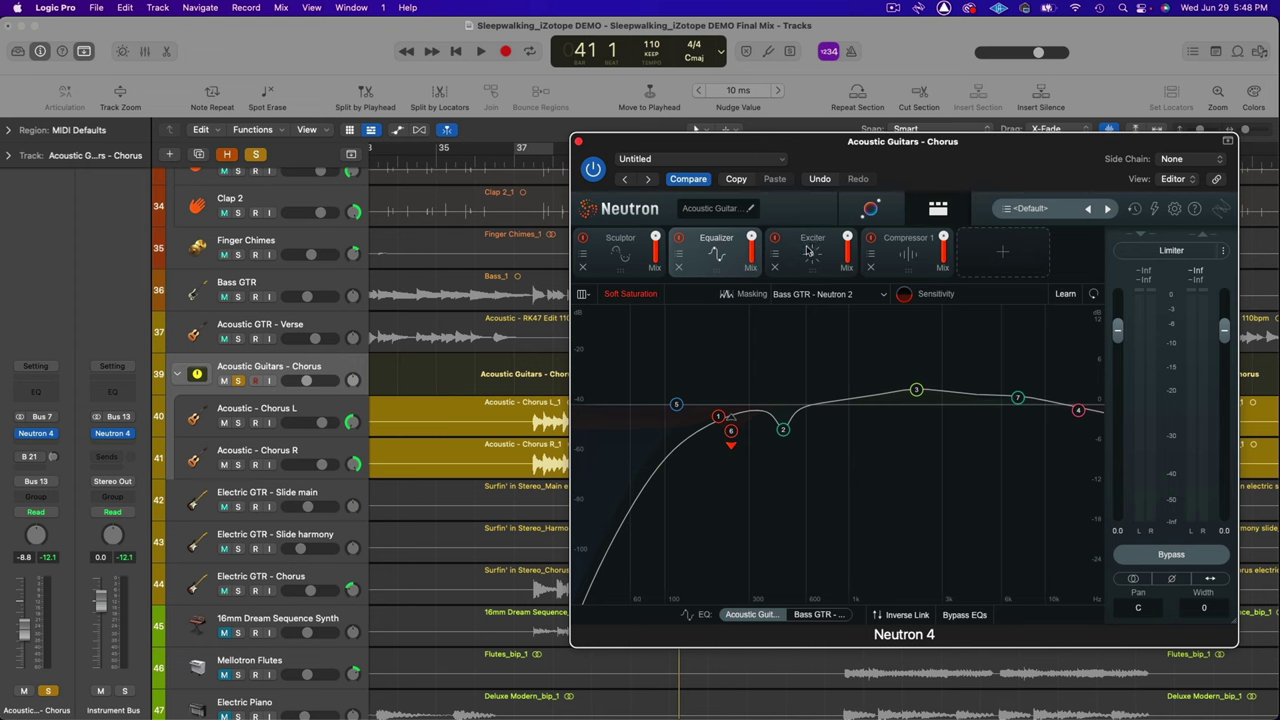
{"action": "left_click", "coordinate": [809, 251]}
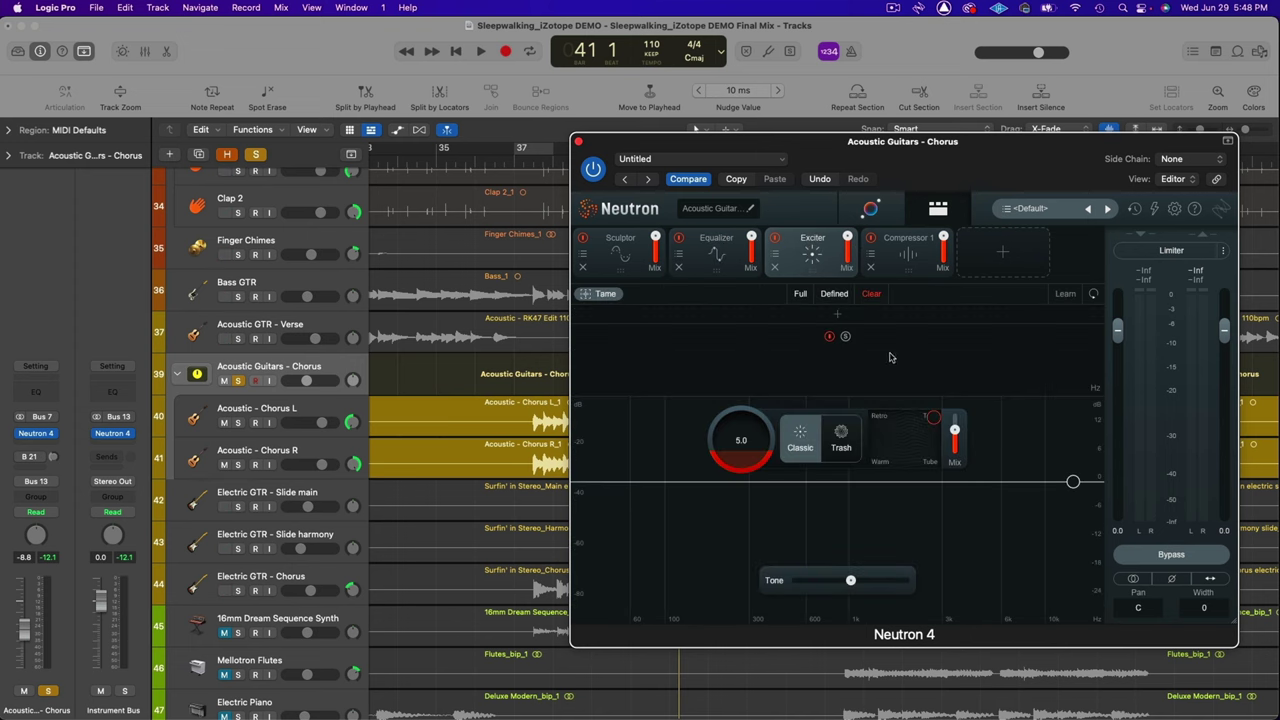
{"action": "left_click", "coordinate": [920, 263]}
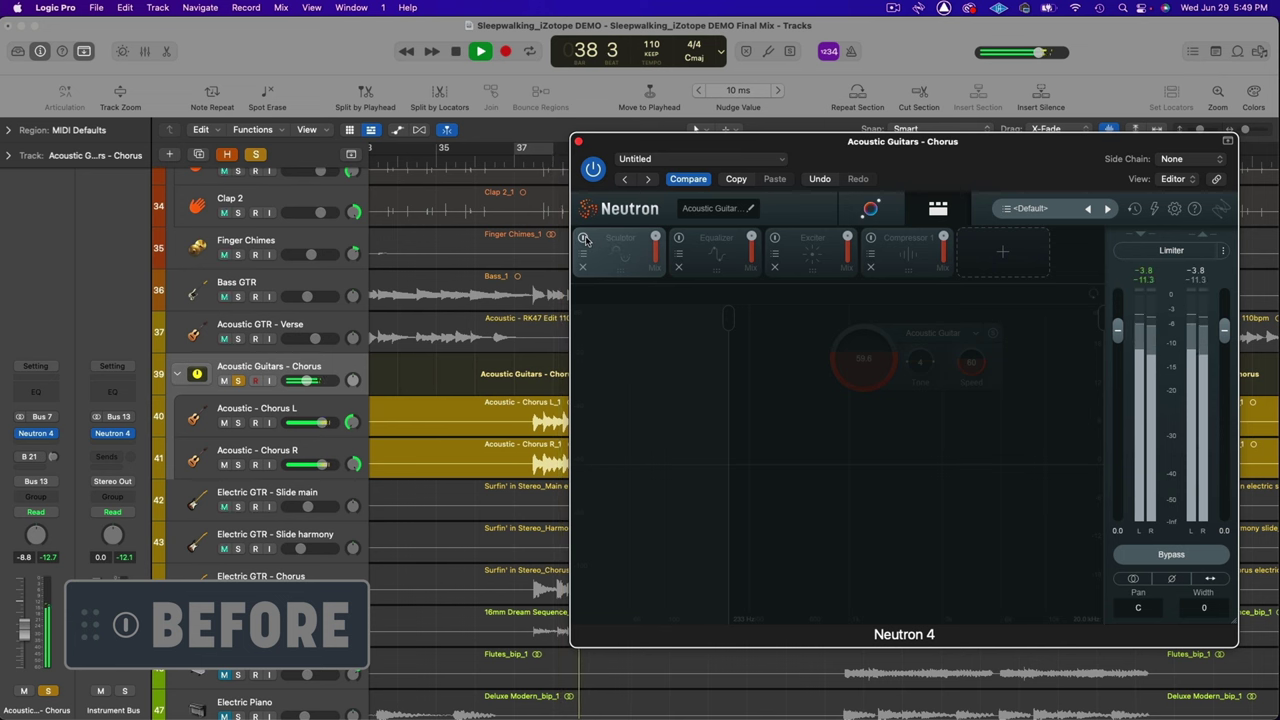
Enable the Sculptor, Equalizer, Exciter and Compressor 1 modules one by one while the Acoustic Guitars - Chorus stack plays, and stop playback
{"action": "left_click", "coordinate": [583, 239]}
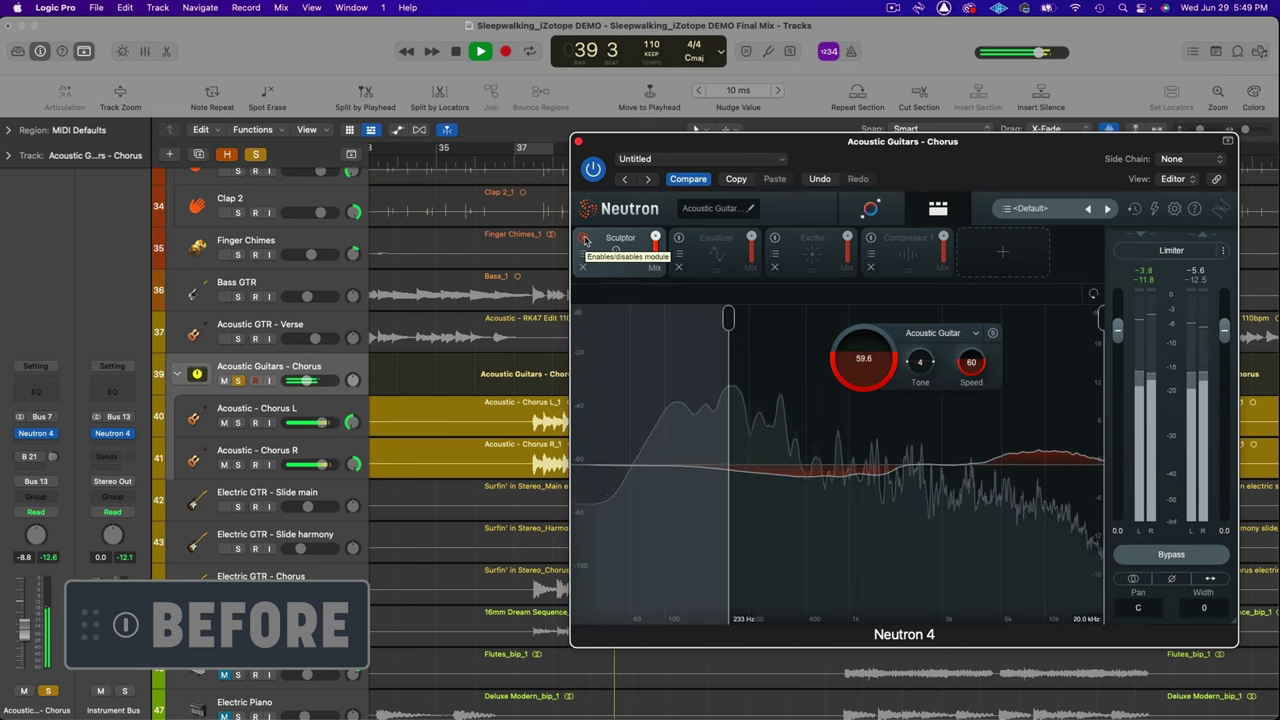
{"action": "left_click", "coordinate": [681, 245]}
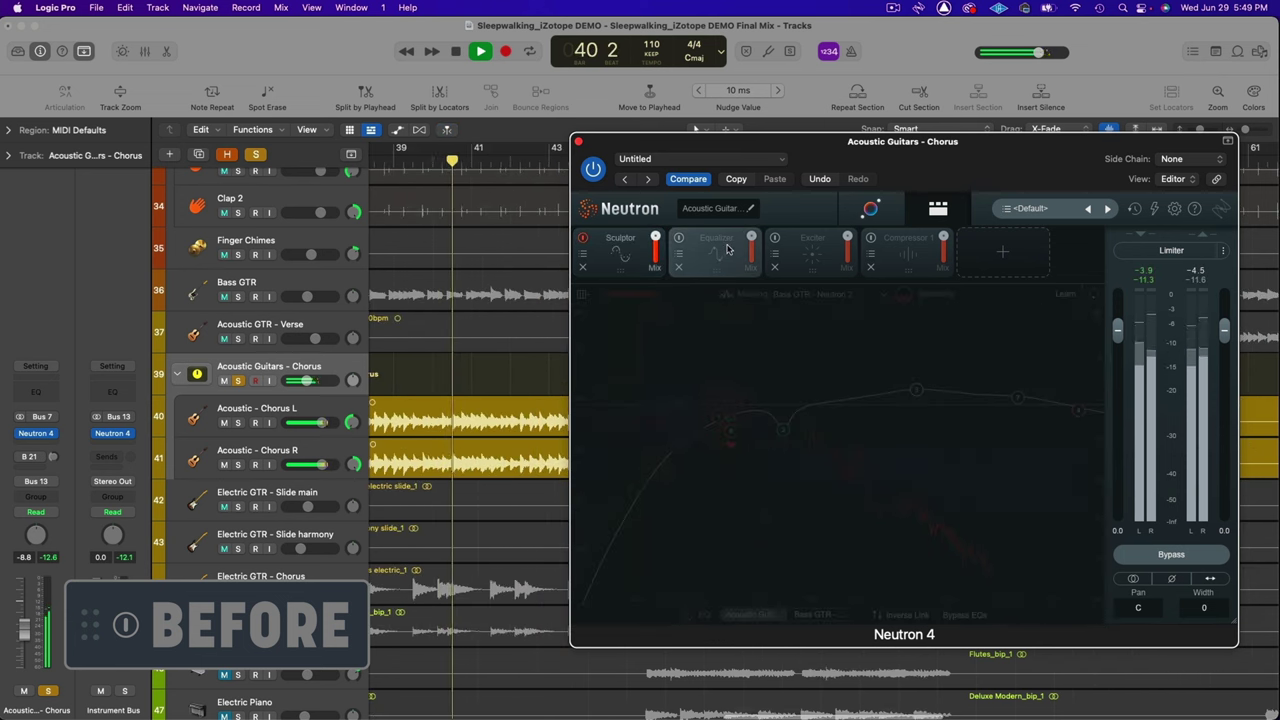
{"action": "left_click", "coordinate": [679, 239]}
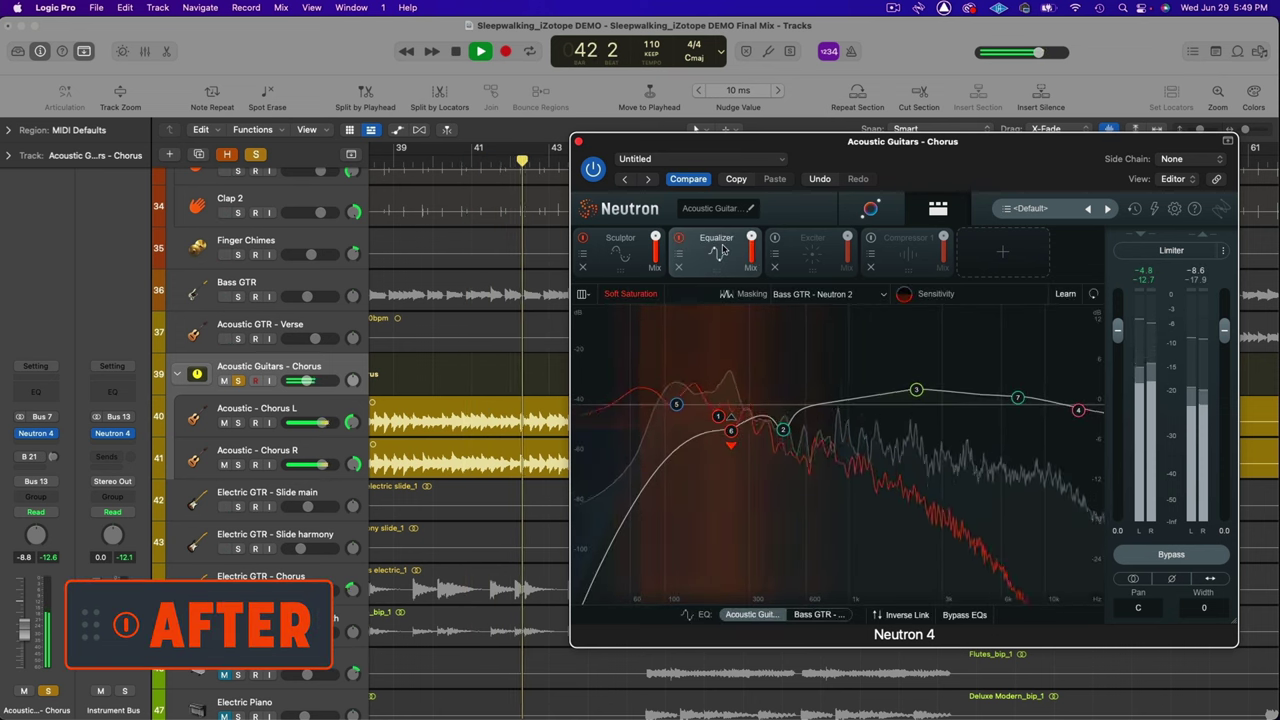
{"action": "left_click", "coordinate": [771, 253]}
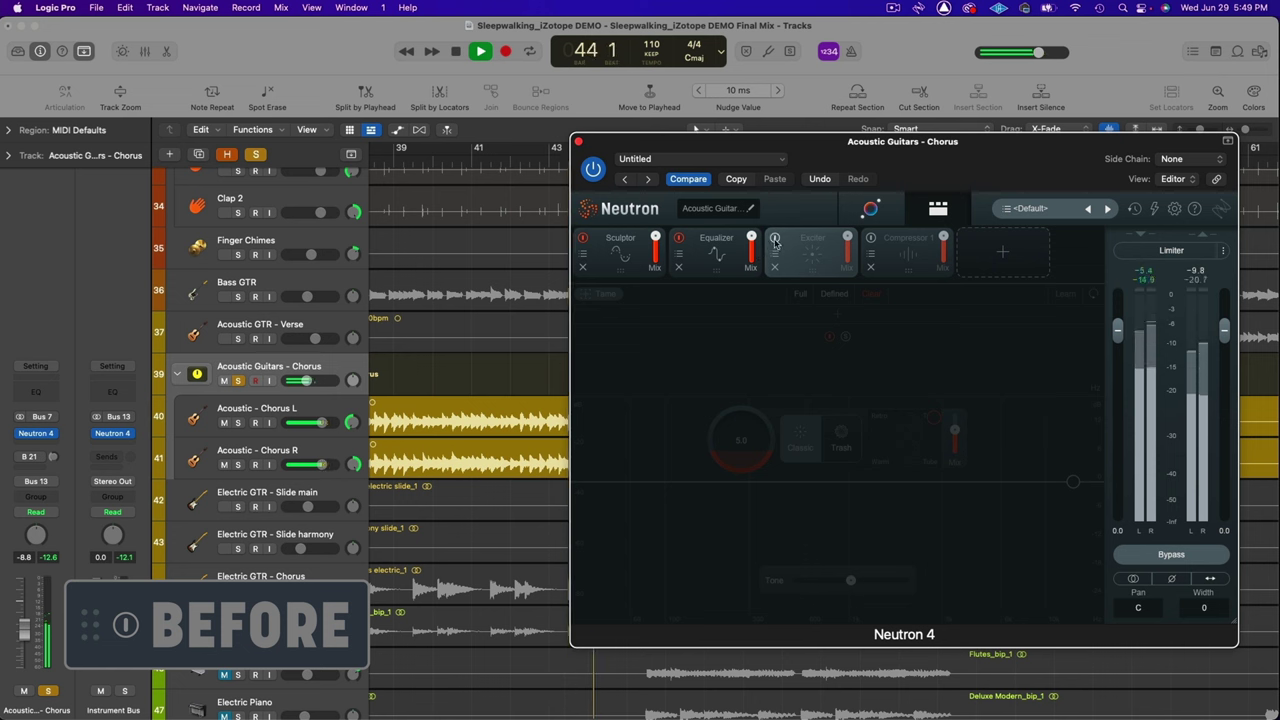
{"action": "left_click", "coordinate": [775, 240]}
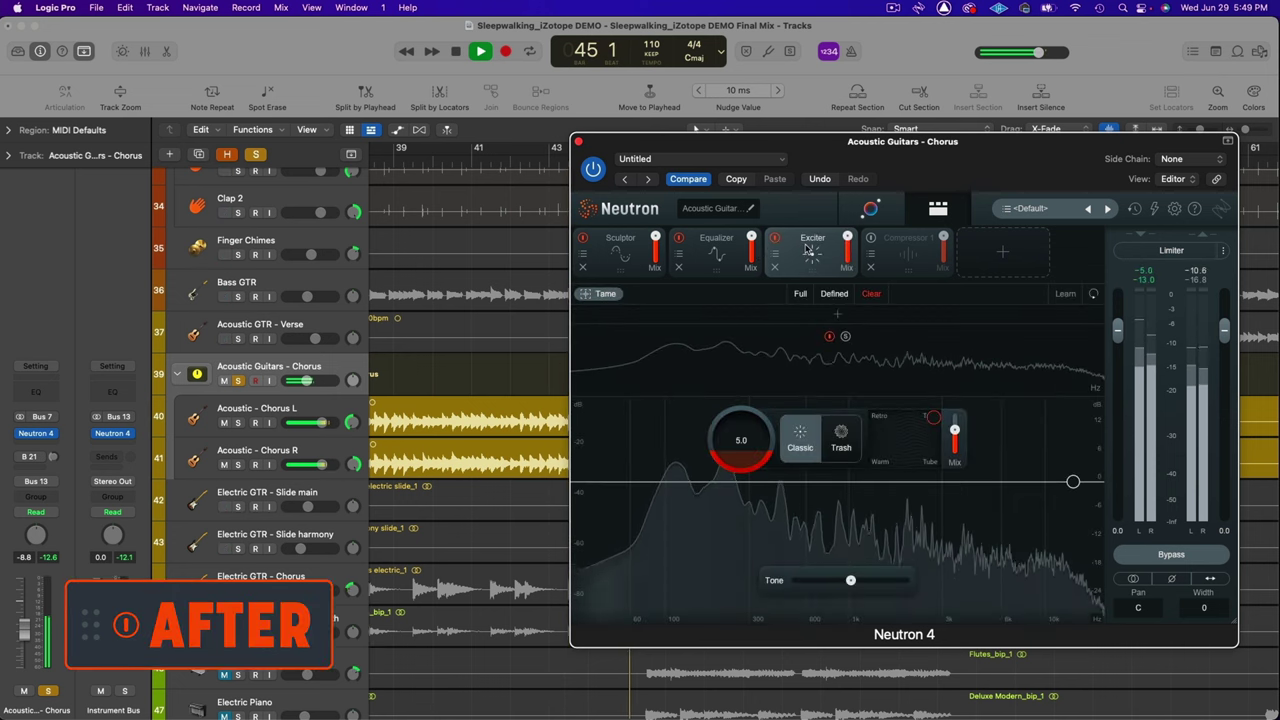
{"action": "left_click", "coordinate": [881, 247]}
{"action": "left_click", "coordinate": [871, 239]}
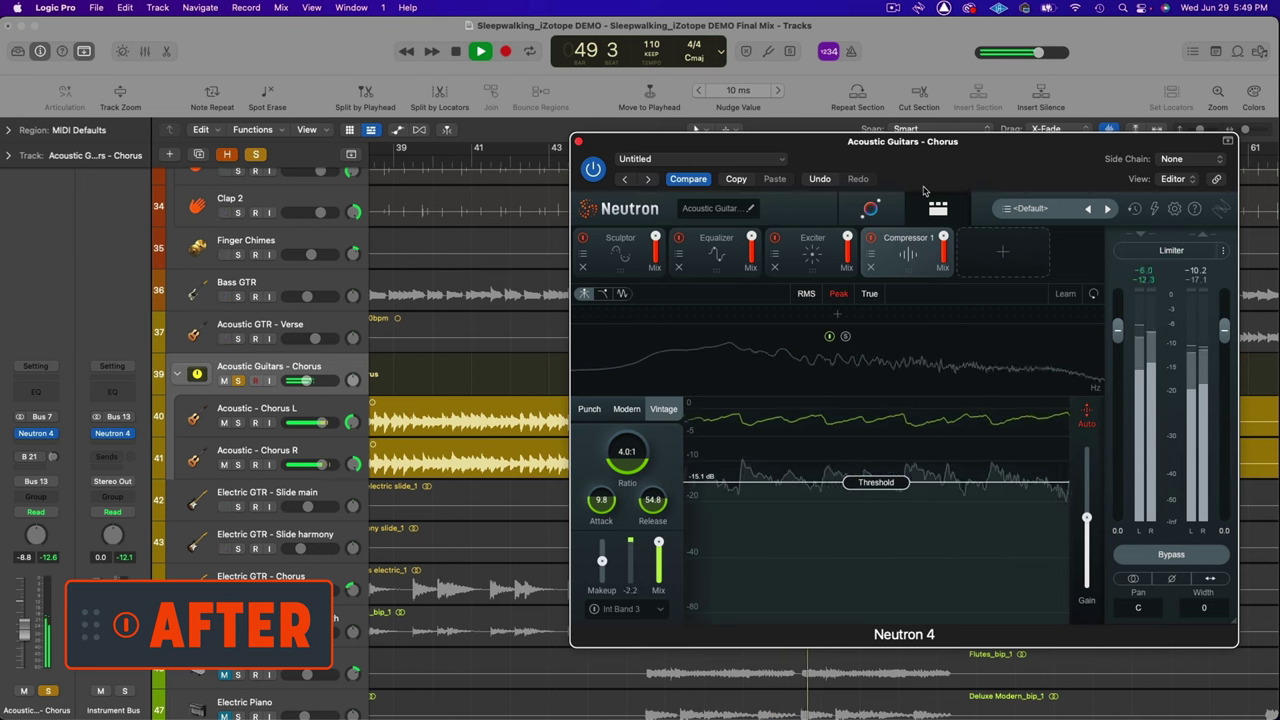
{"action": "key", "text": "space"}
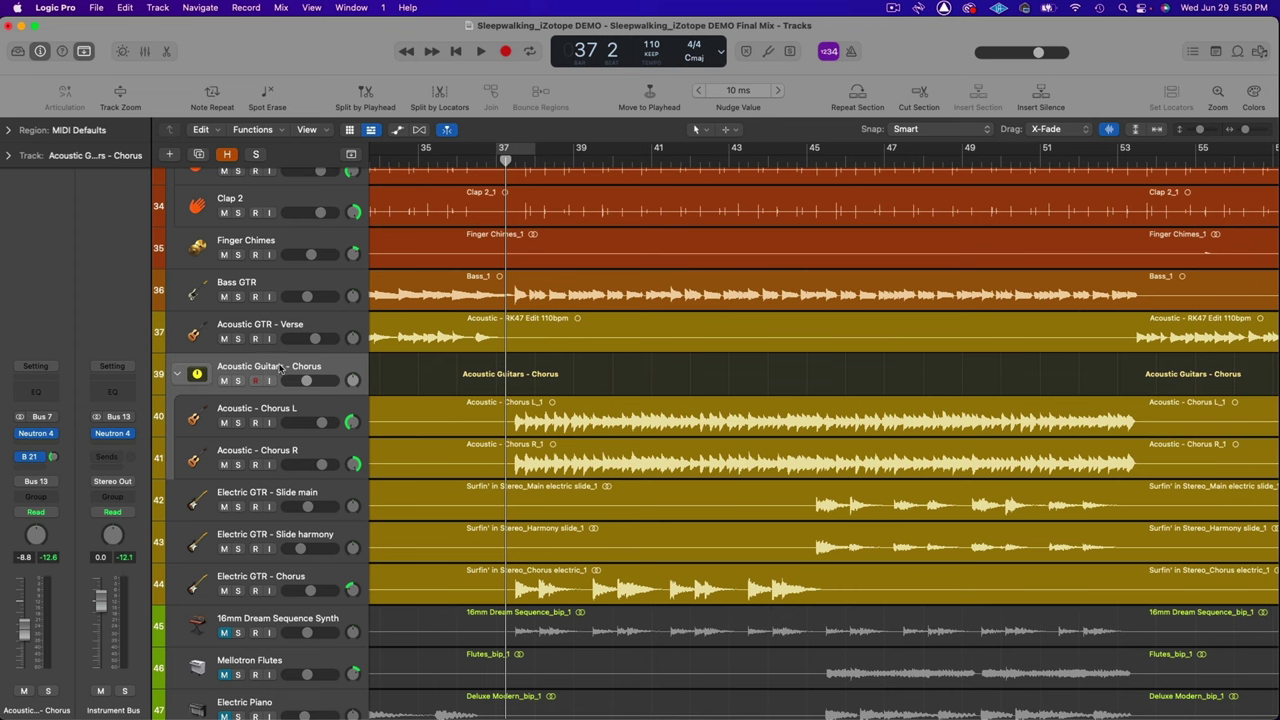
Turn off solo on the Acoustic Guitars - Chorus stack and mute the Electric GTR - Chorus track
{"action": "left_click", "coordinate": [237, 381]}
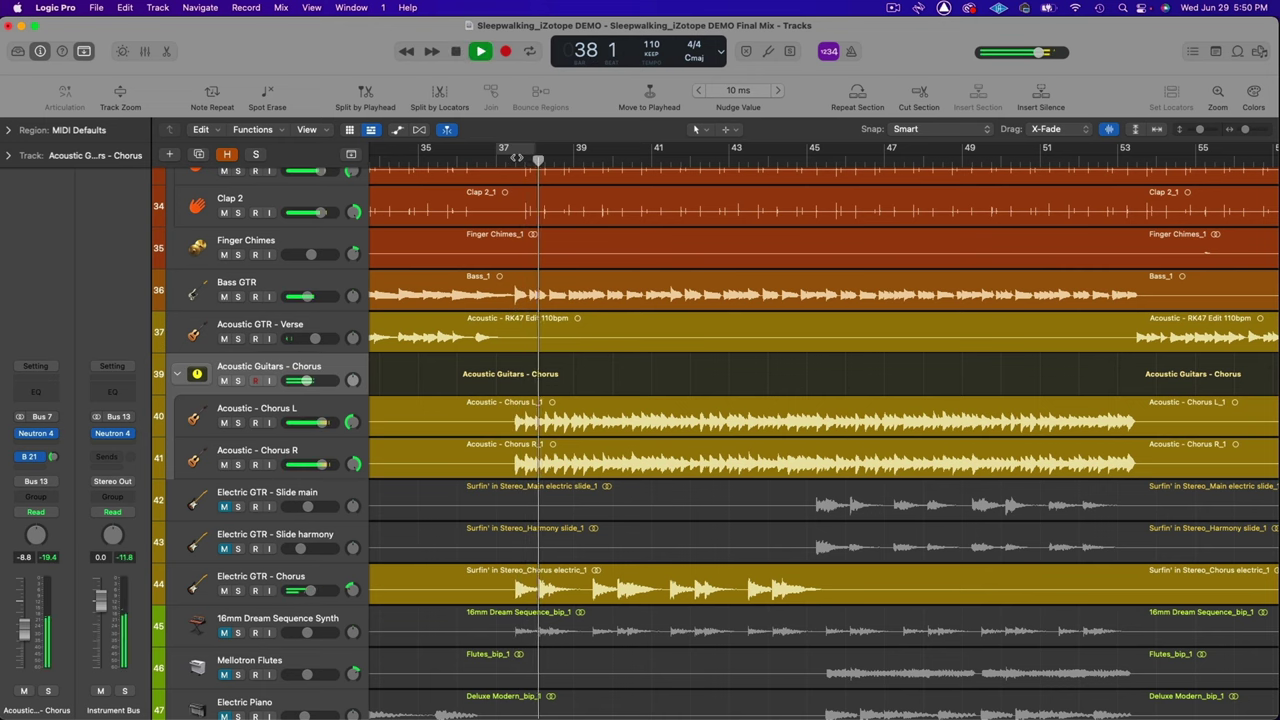
{"action": "left_click", "coordinate": [226, 591]}
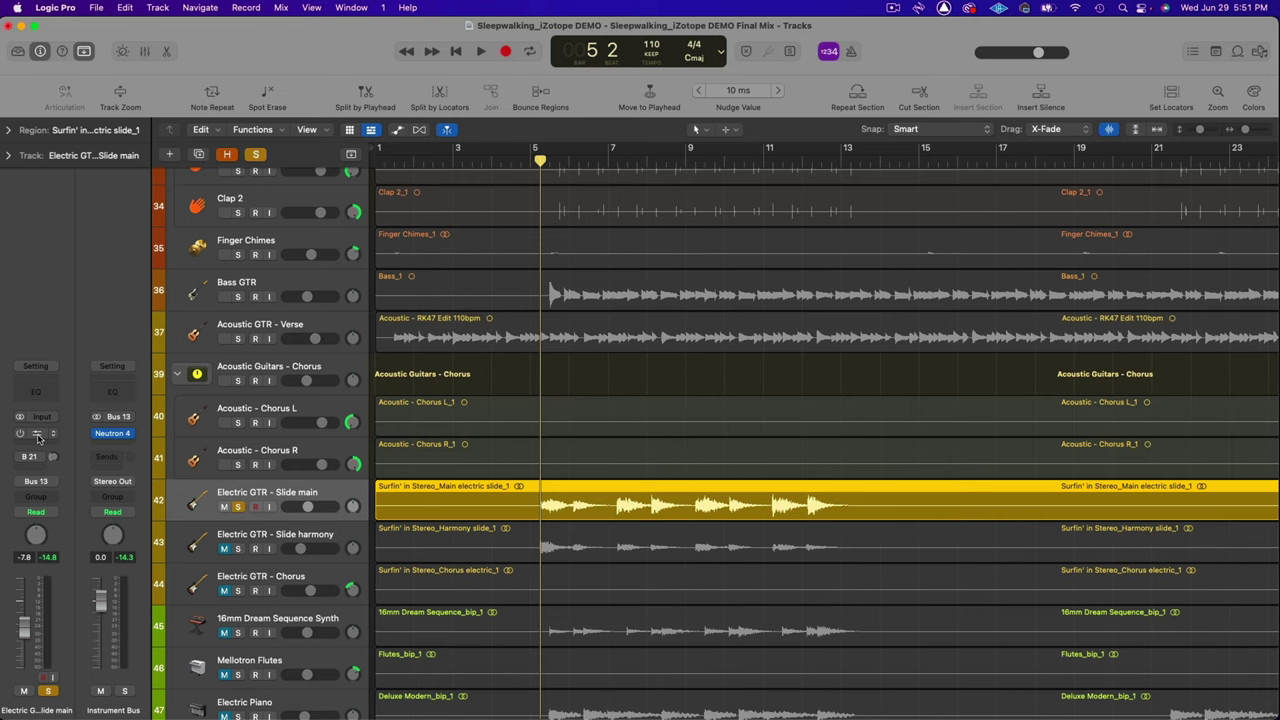
Open Neutron 4 on the Electric GTR - Slide main track and show its Equalizer module
{"action": "left_click", "coordinate": [36, 433]}
{"action": "left_click_drag", "start_coordinate": [688, 203], "coordinate": [894, 117]}
{"action": "left_click", "coordinate": [661, 224]}
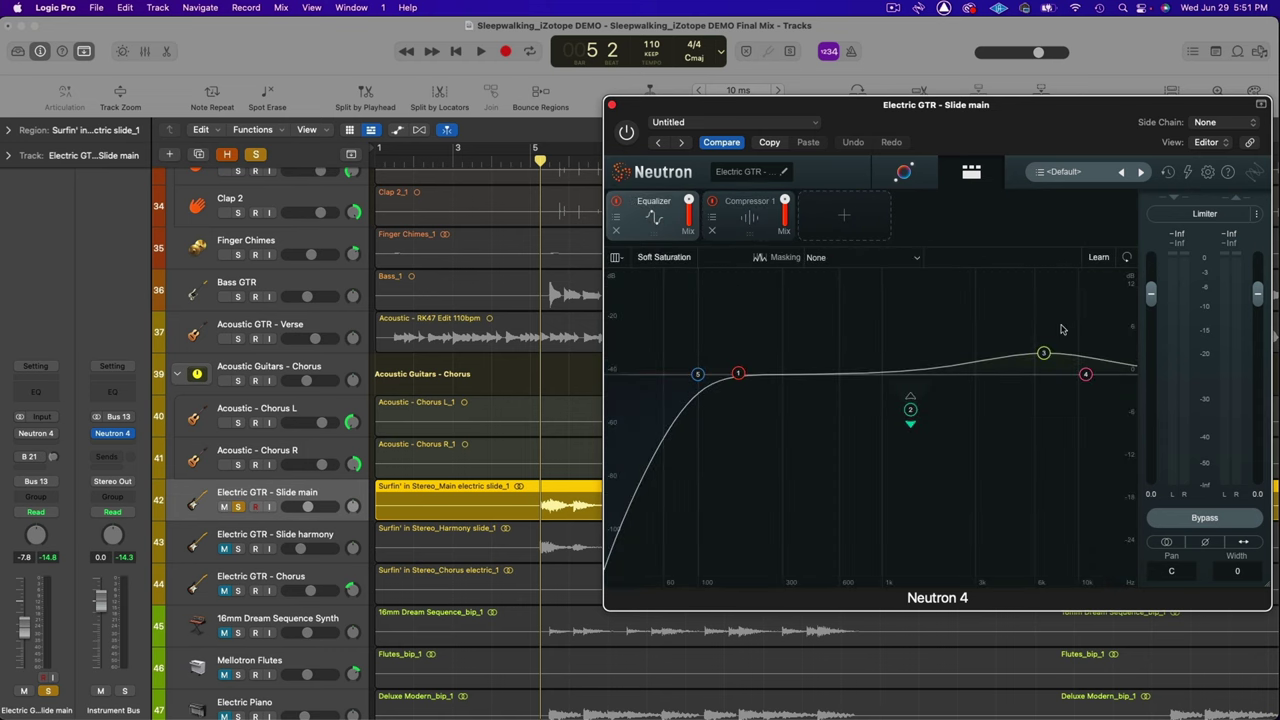
Examine Equalizer nodes 3, 2 and 1 on the Electric GTR - Slide main track, and show the Compressor 1 module
{"action": "left_click", "coordinate": [1045, 355]}
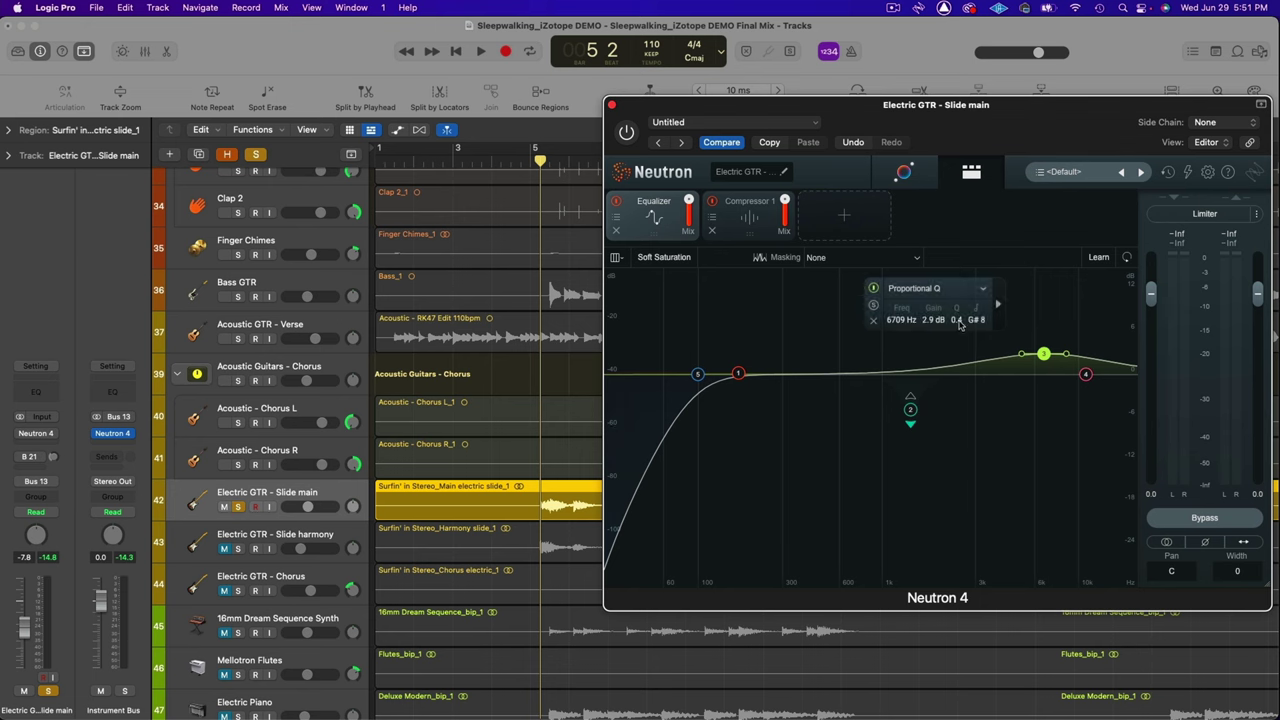
{"action": "left_click", "coordinate": [911, 410]}
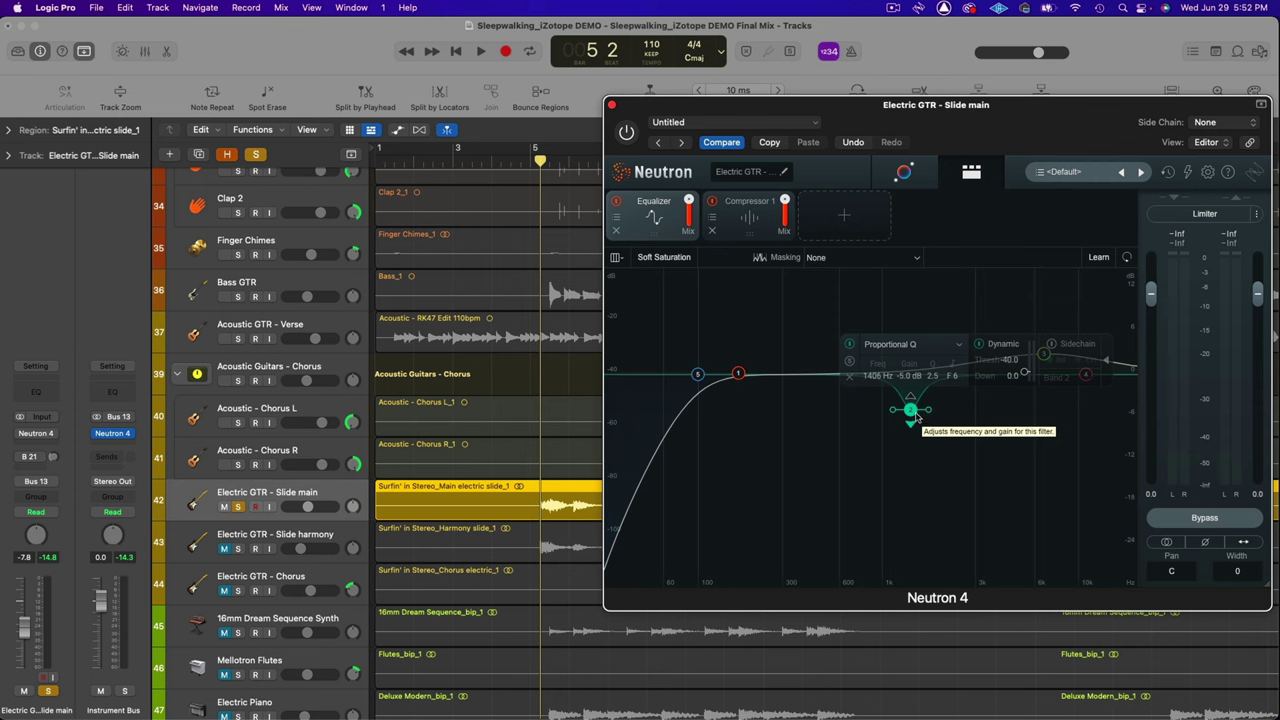
{"action": "left_click", "coordinate": [739, 373]}
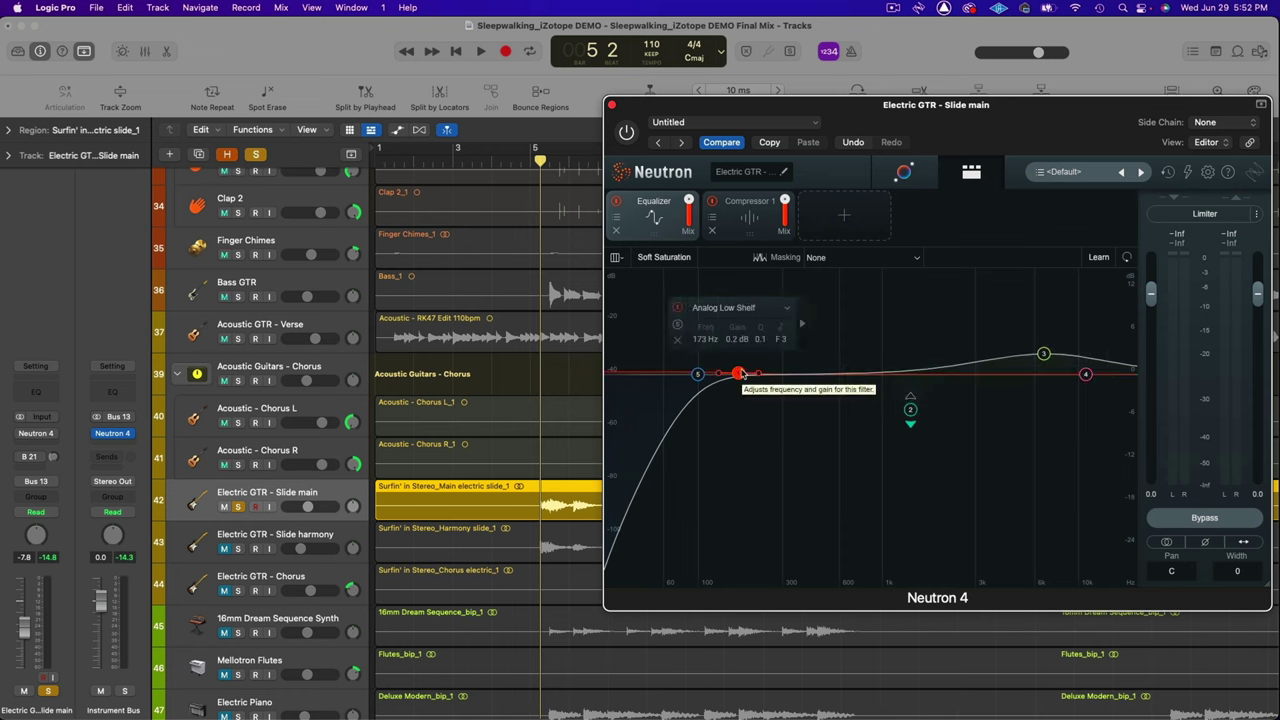
{"action": "left_click", "coordinate": [716, 218]}
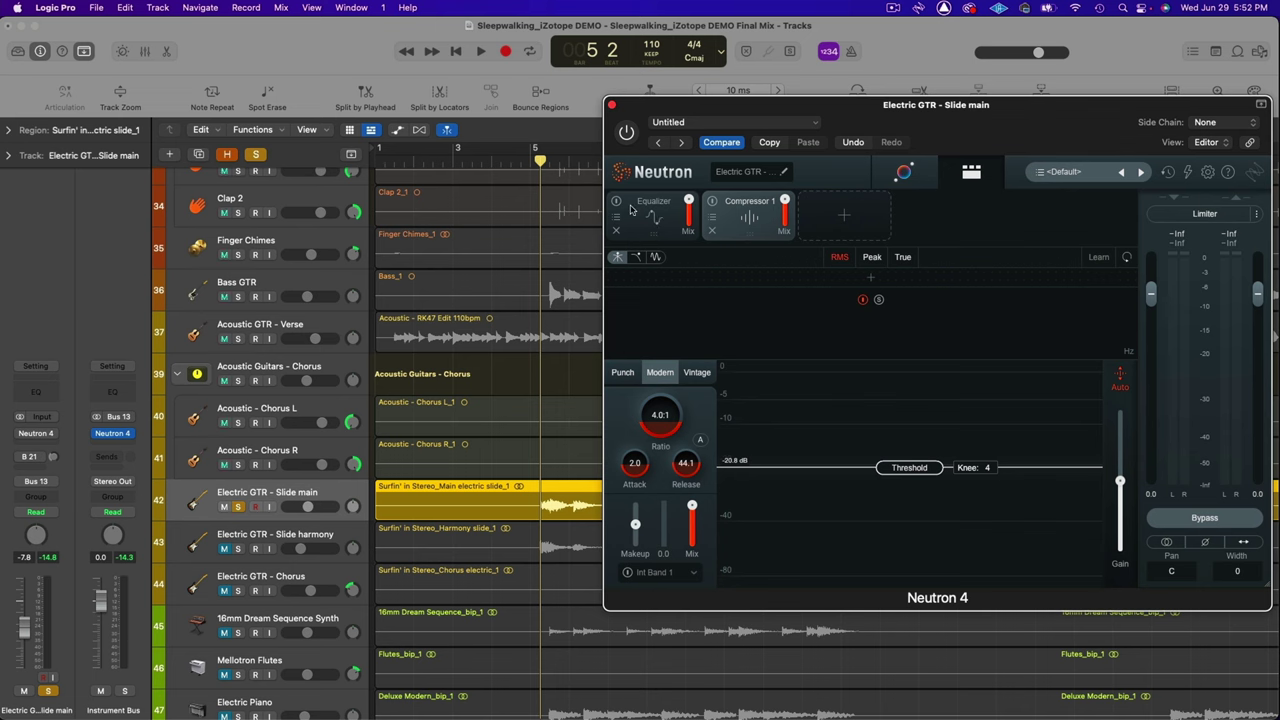
Play the Electric GTR - Slide main track from bar 5 and enable its Equalizer module during playback
{"action": "key", "text": "space"}
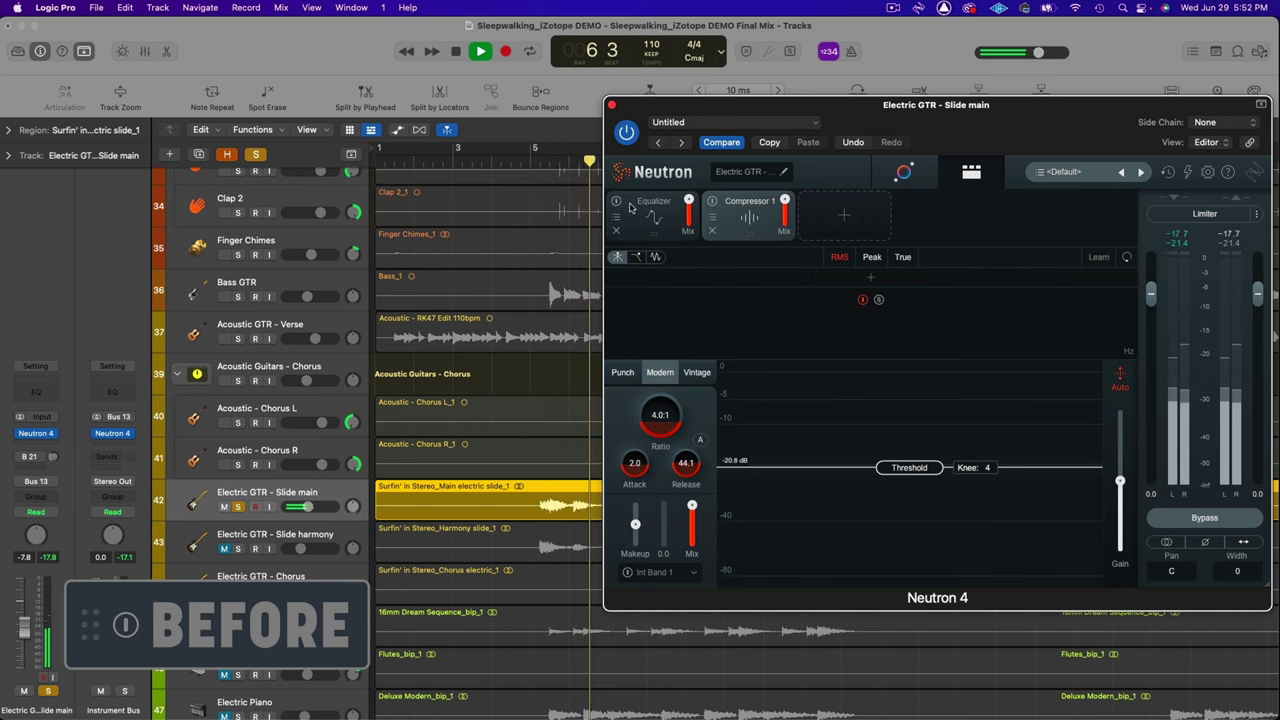
{"action": "scroll", "coordinate": [583, 221], "scroll_direction": "right", "scroll_amount": 5}
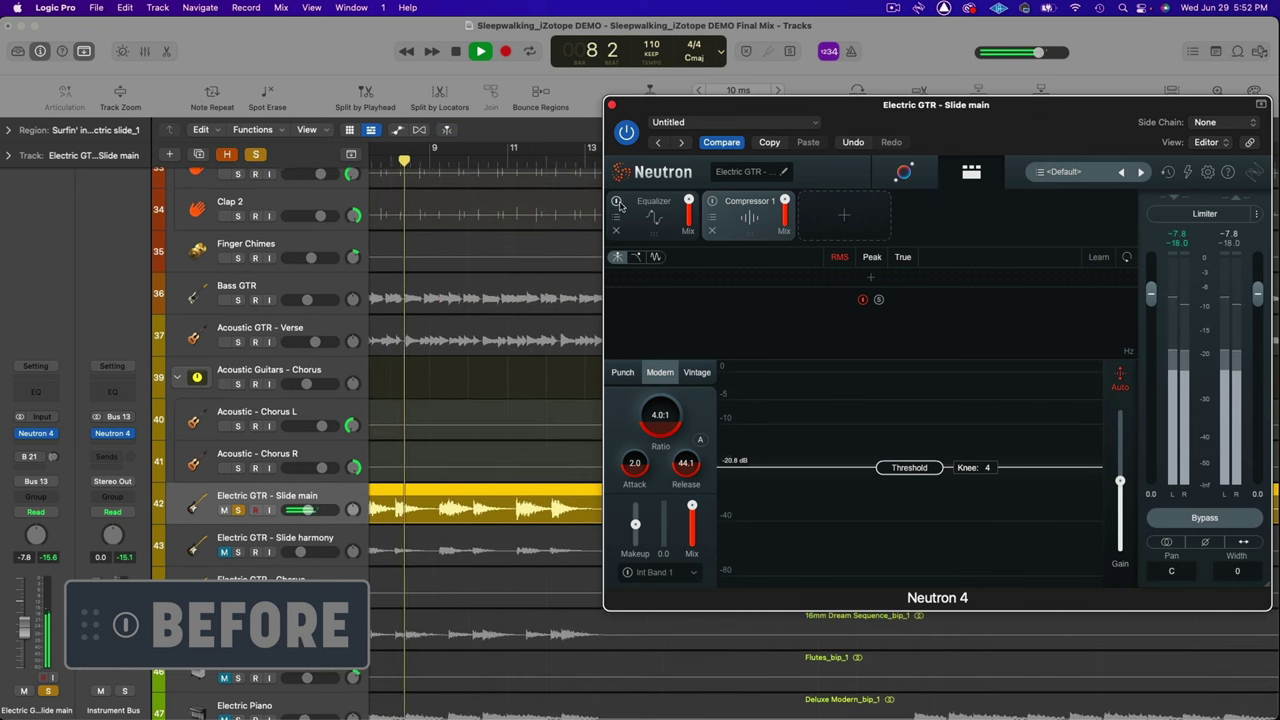
{"action": "left_click", "coordinate": [617, 202]}
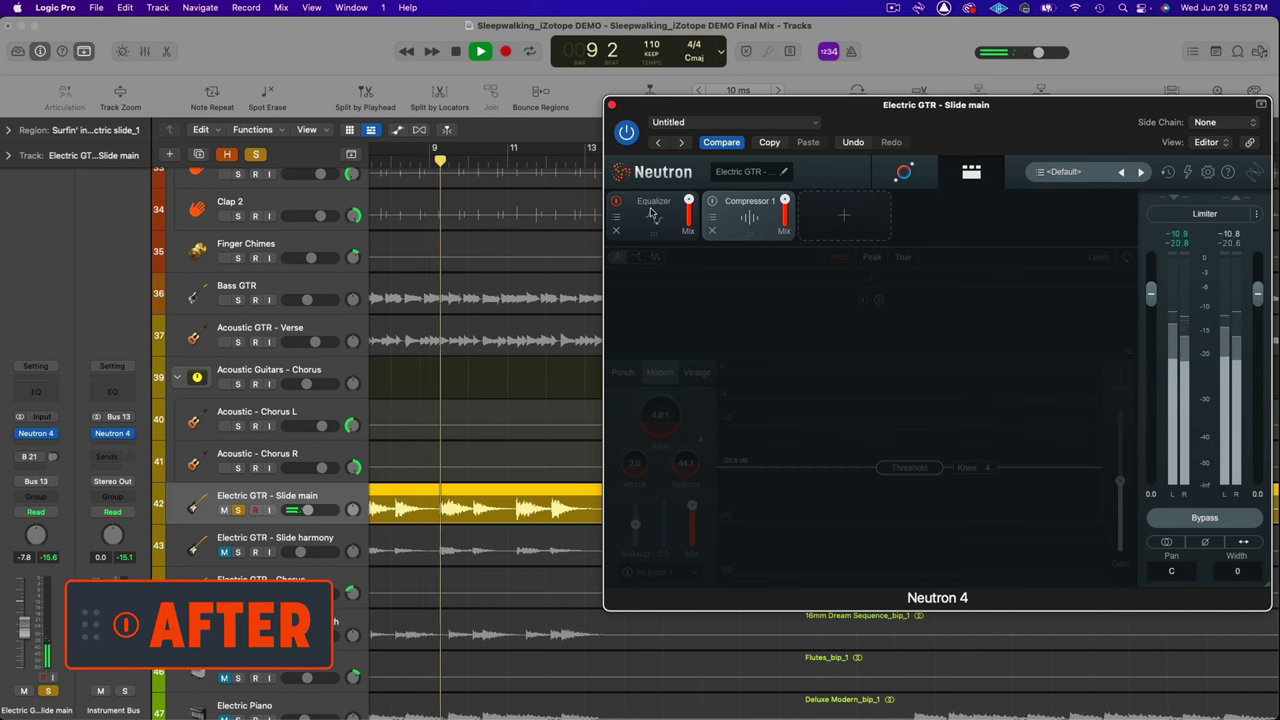
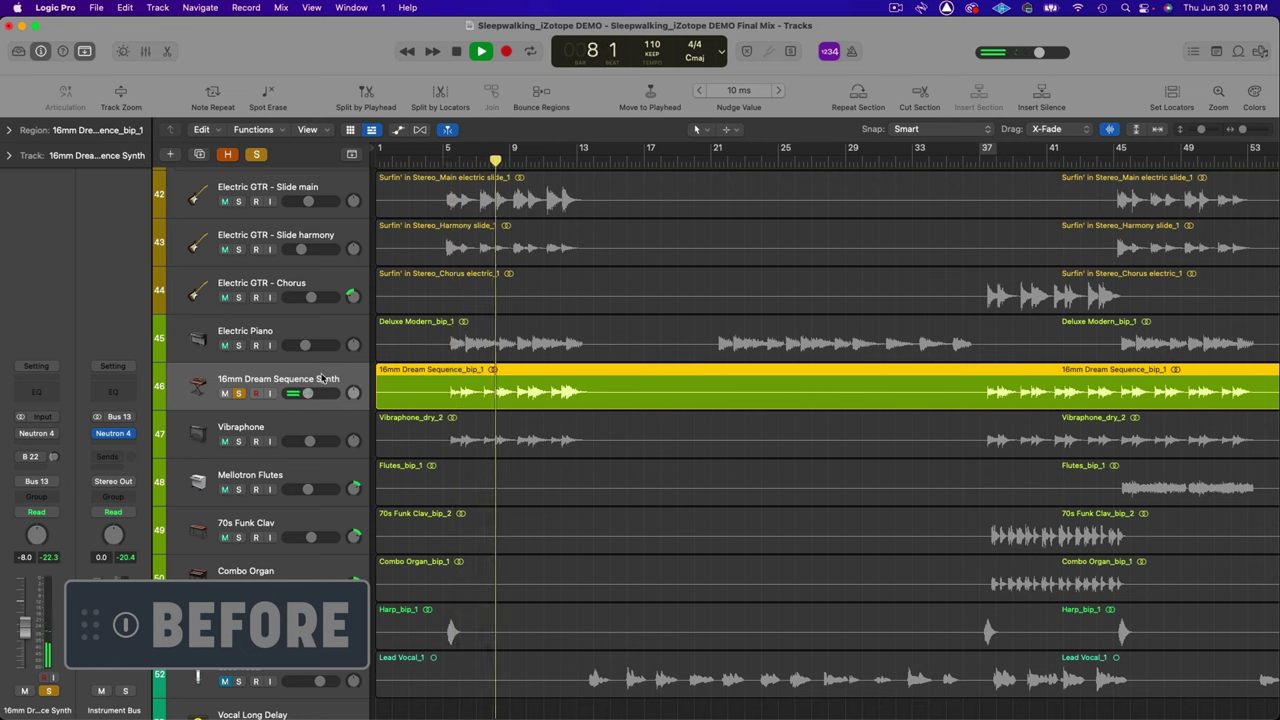
Stop playback, then open Neoverb on the Long Reverb bus and Neutron 4 on the 16mm Dream Sequence Synth track
{"action": "key", "text": "space"}
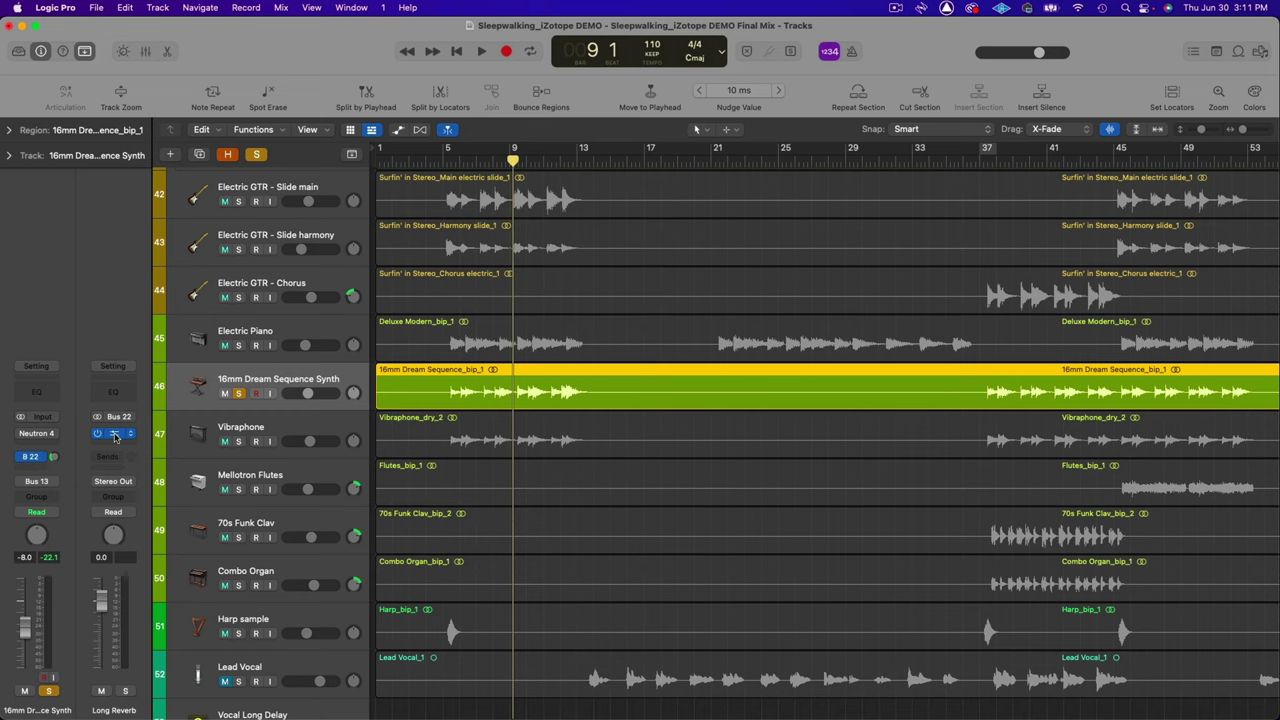
{"action": "left_click", "coordinate": [115, 435]}
{"action": "left_click_drag", "start_coordinate": [750, 110], "coordinate": [1083, 146]}
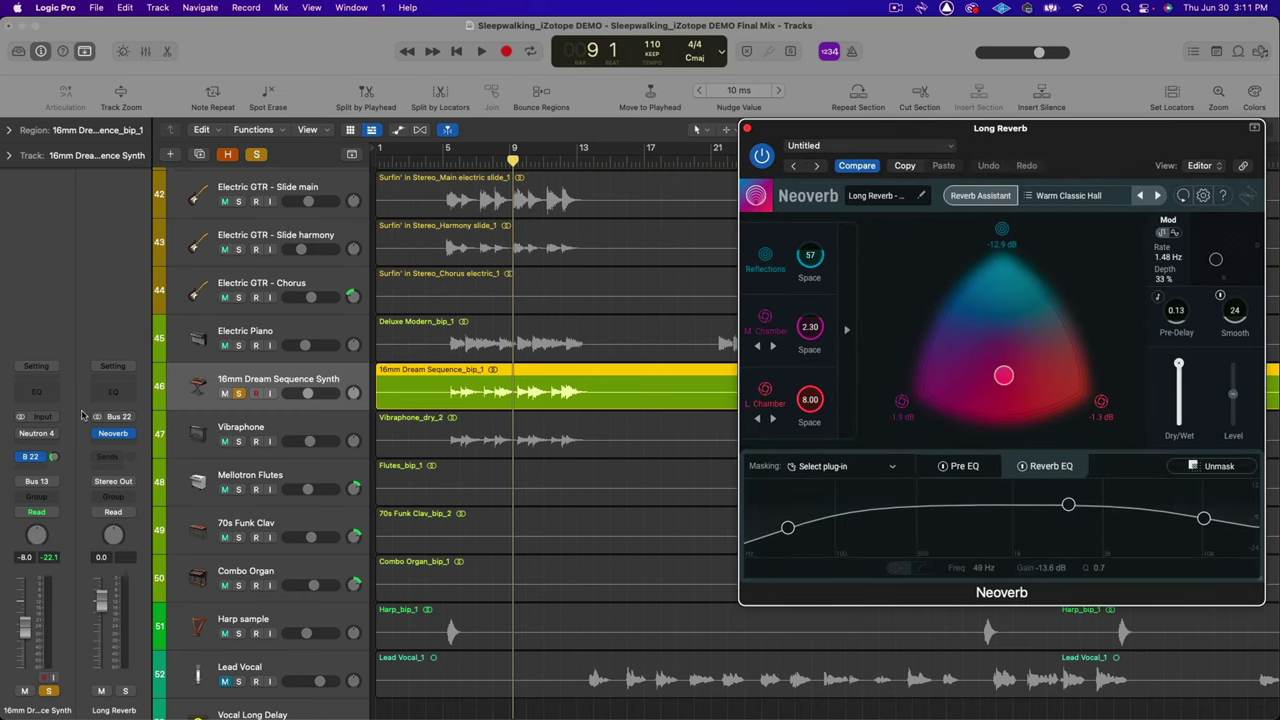
{"action": "left_click", "coordinate": [36, 436]}
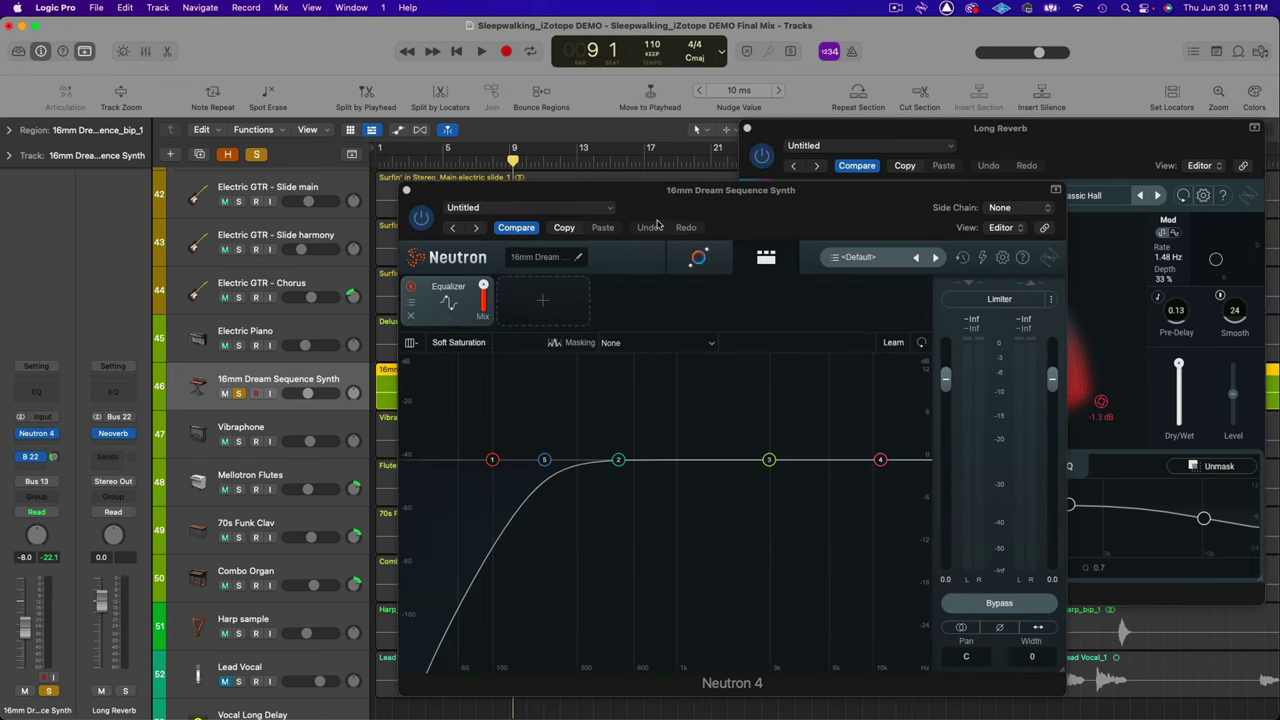
{"action": "left_click_drag", "start_coordinate": [739, 220], "coordinate": [851, 170]}
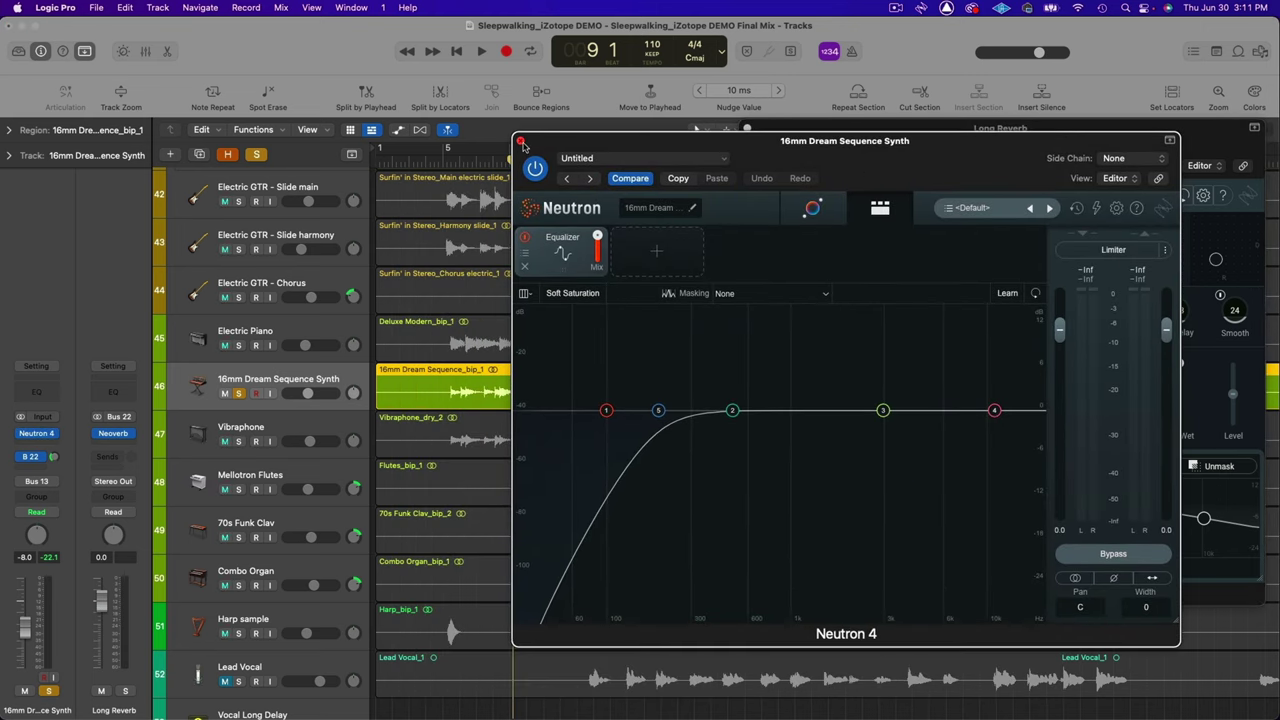
{"action": "left_click_drag", "start_coordinate": [744, 145], "coordinate": [815, 205]}
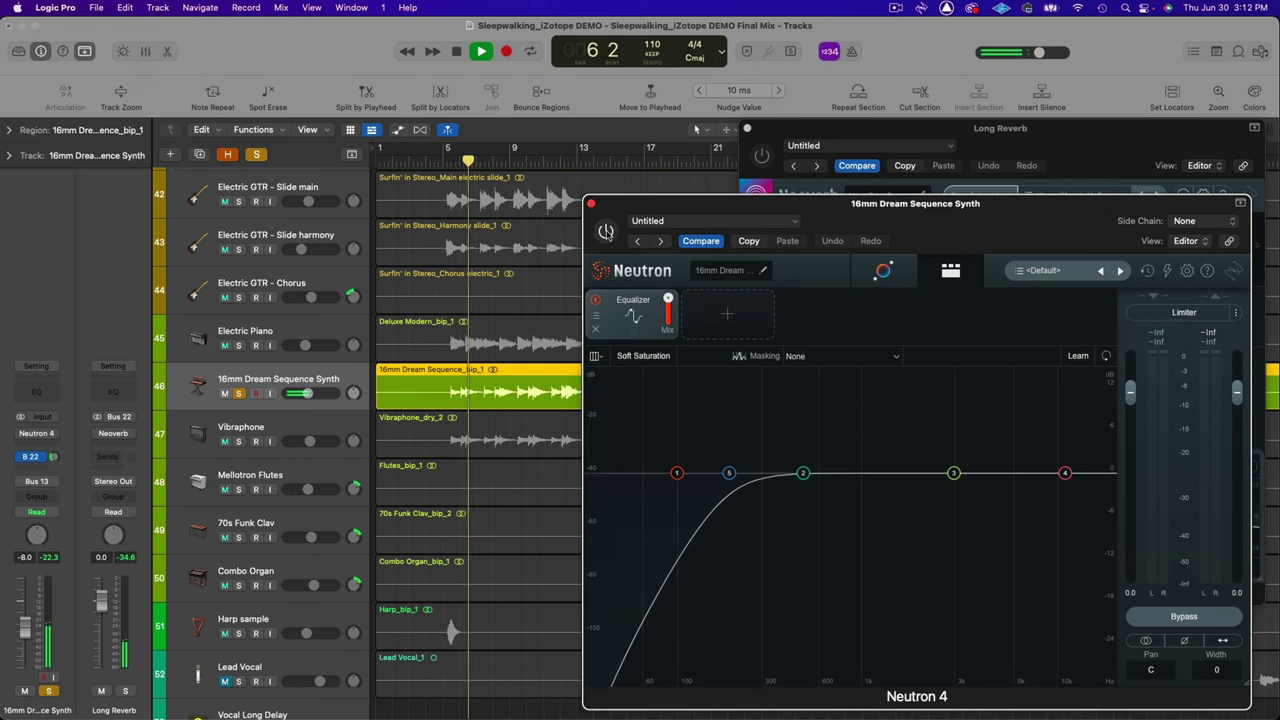
Enable Neutron 4 on the 16mm Dream Sequence Synth and Neoverb on the Long Reverb bus during playback, then stop
{"action": "left_click", "coordinate": [606, 231]}
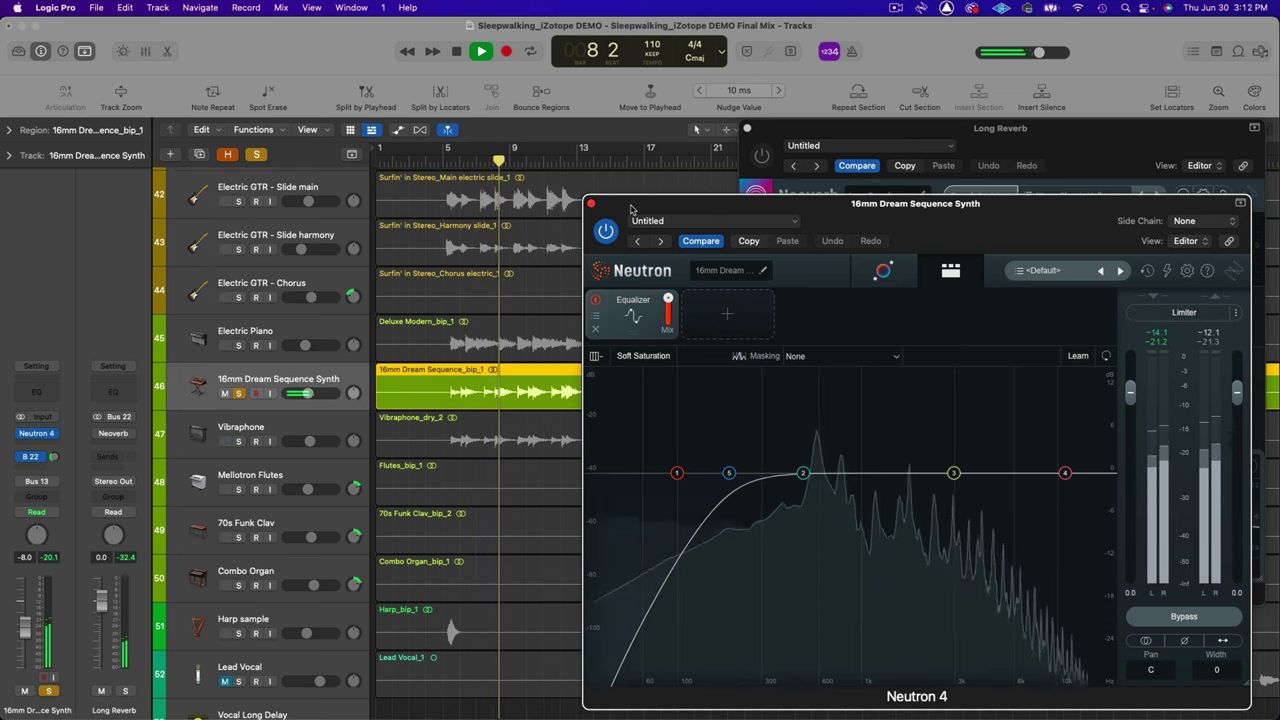
{"action": "left_click", "coordinate": [787, 148]}
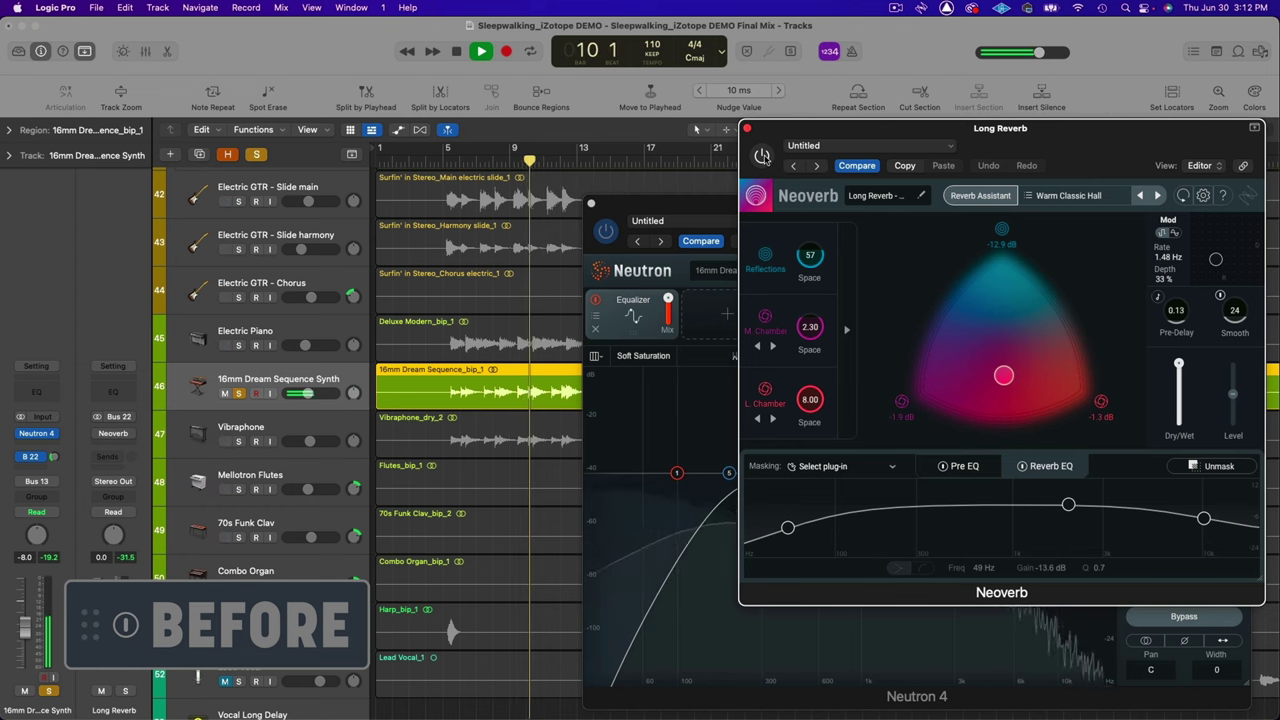
{"action": "left_click", "coordinate": [762, 155]}
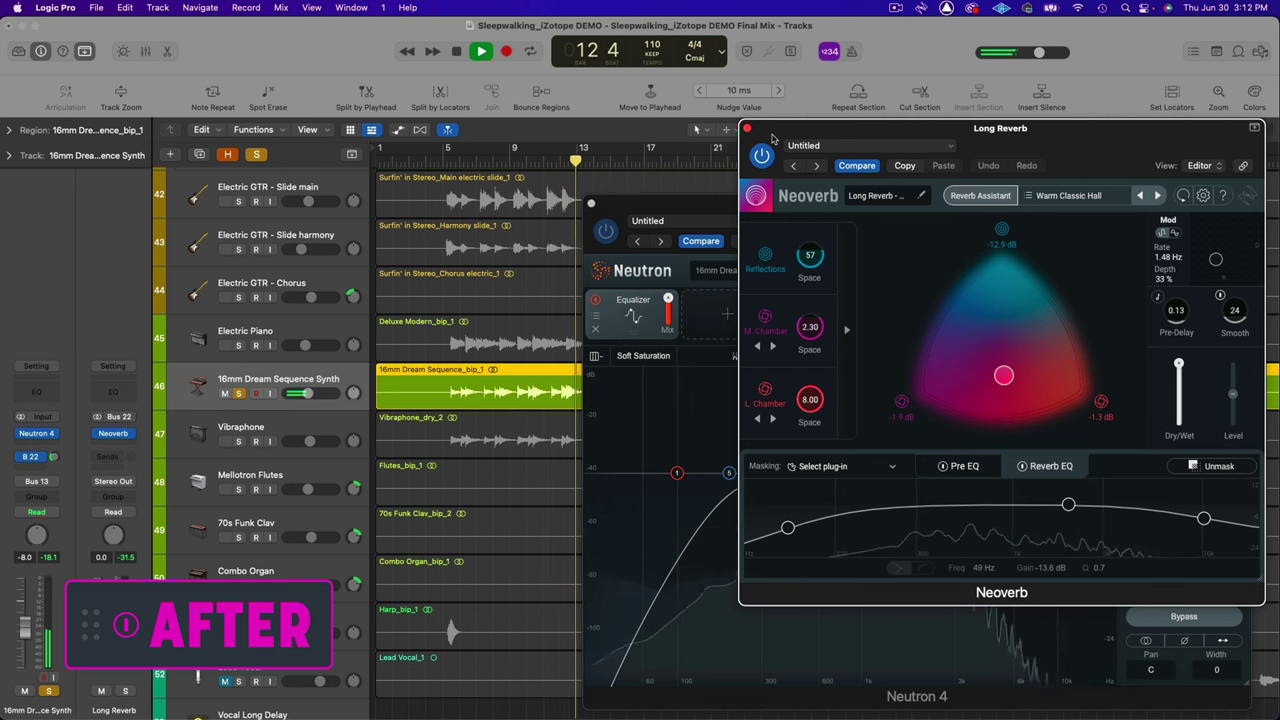
{"action": "key", "text": "space"}
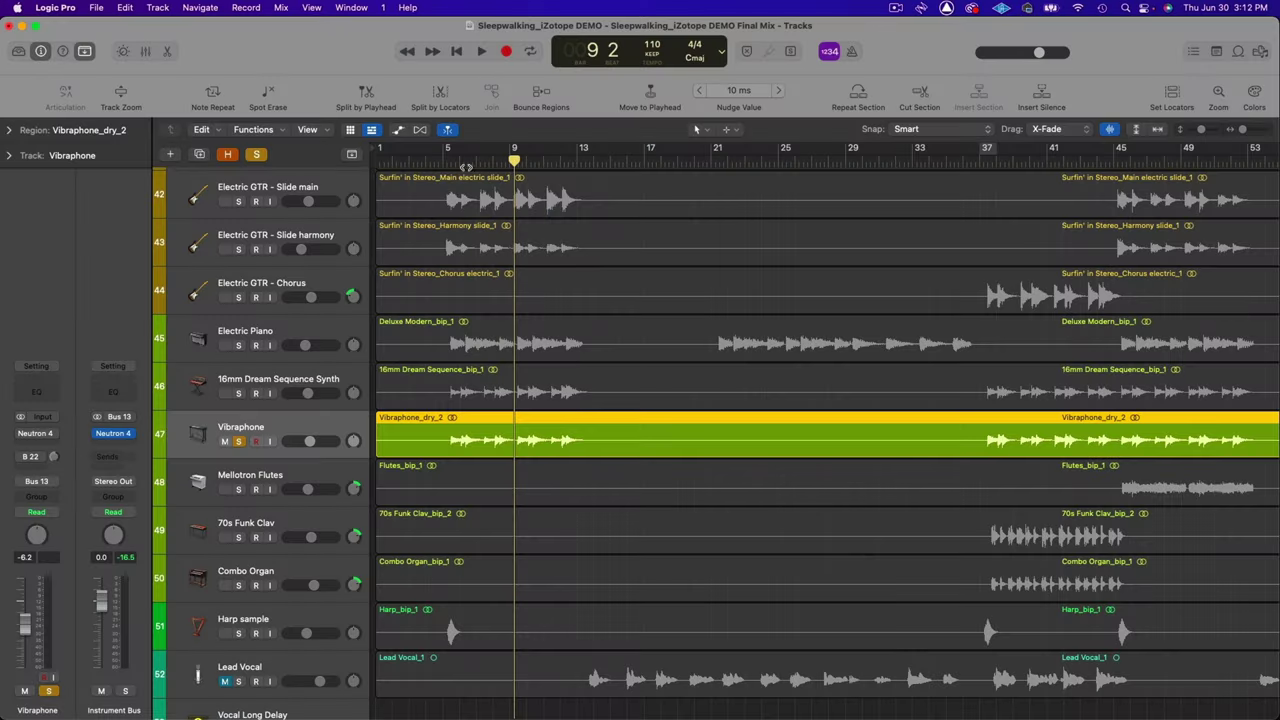
Place the playhead at bar 5 and open the Neutron 4 Equalizer on the Vibraphone track
{"action": "left_click_drag", "start_coordinate": [466, 167], "coordinate": [447, 160]}
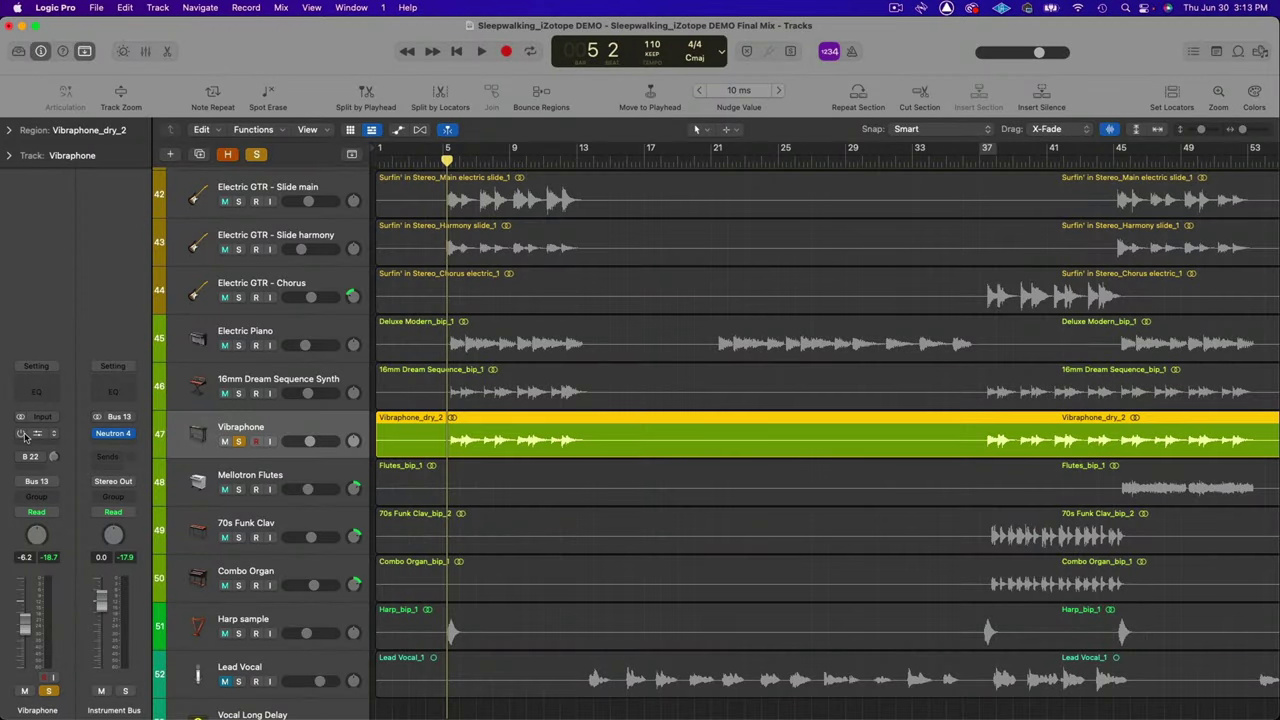
{"action": "left_click", "coordinate": [40, 436]}
{"action": "left_click_drag", "start_coordinate": [783, 209], "coordinate": [958, 192]}
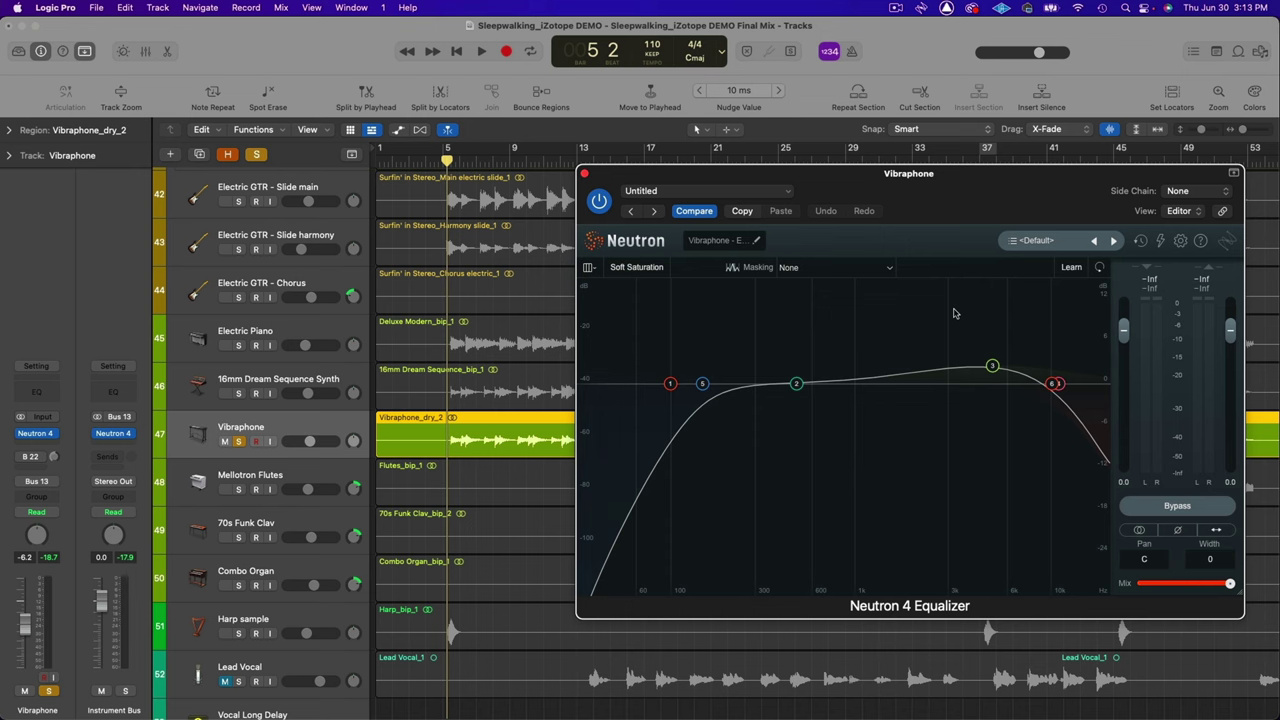
Examine the Vibraphone Equalizer's upper boost, low-pass and low-shelf nodes, and compare its bypassed and active sound during playback
{"action": "mouse_move", "coordinate": [993, 366]}
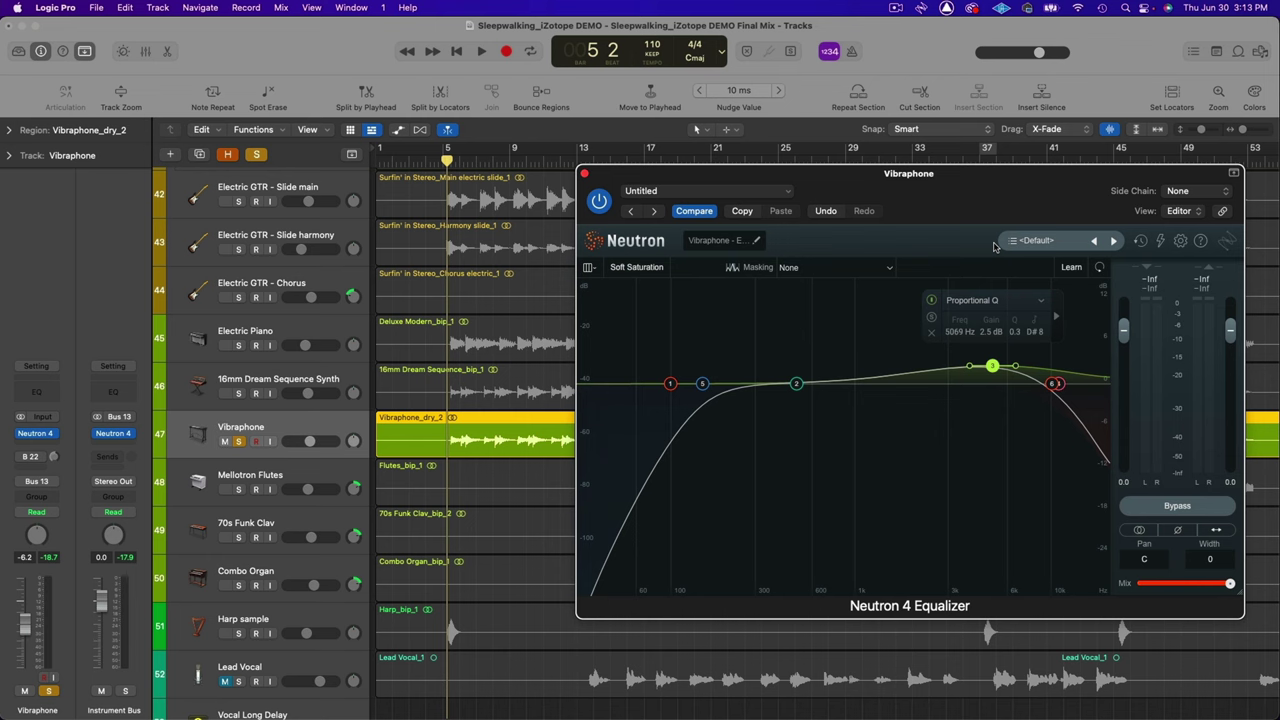
{"action": "left_click", "coordinate": [1053, 386]}
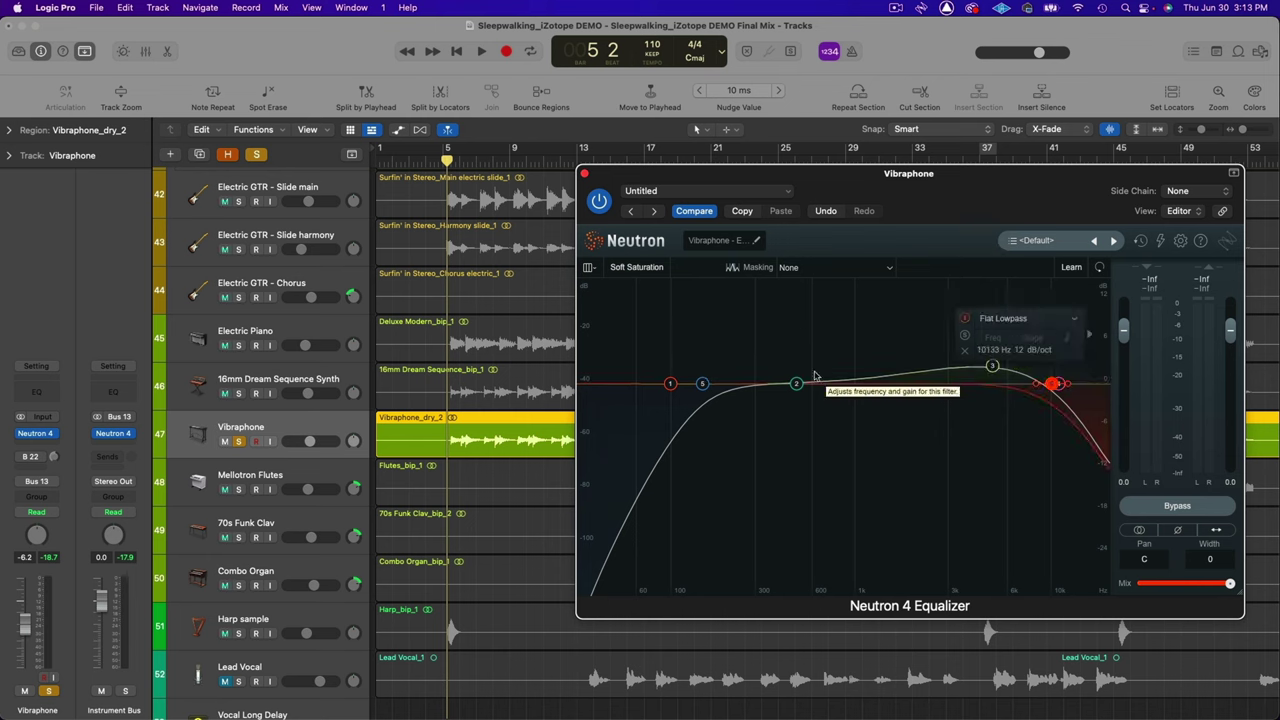
{"action": "left_click", "coordinate": [670, 386]}
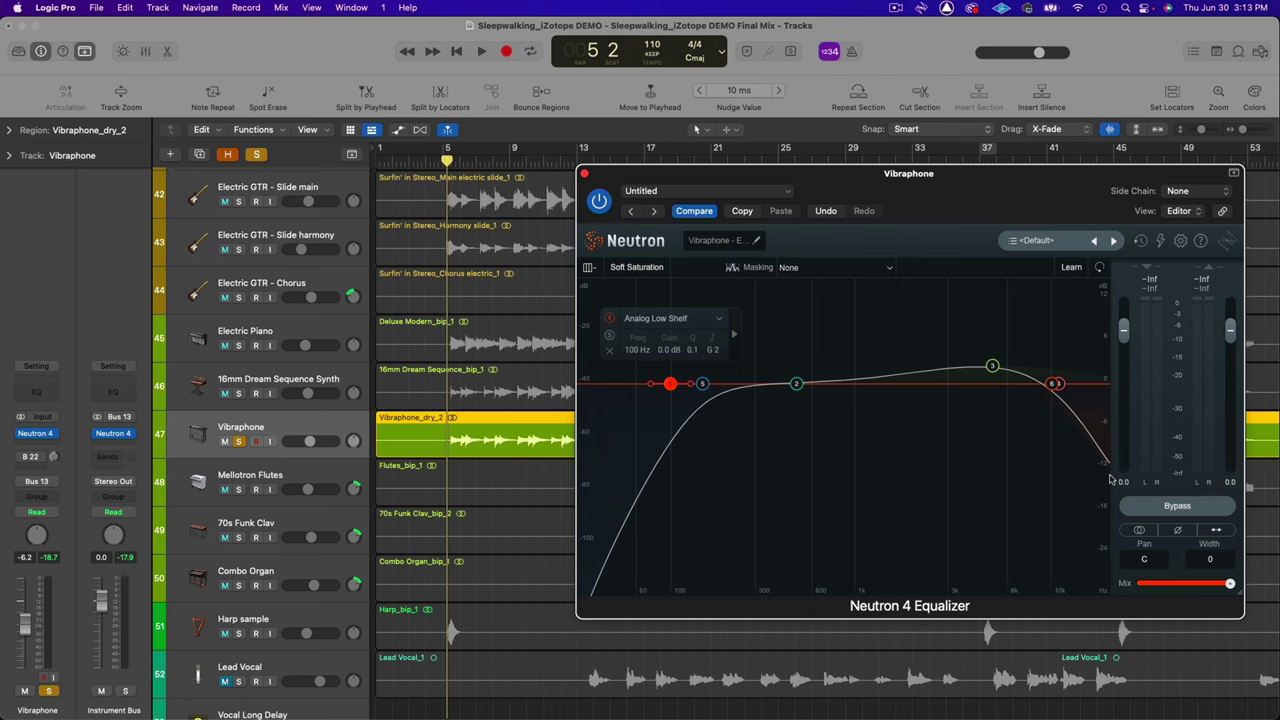
{"action": "left_click", "coordinate": [1177, 505]}
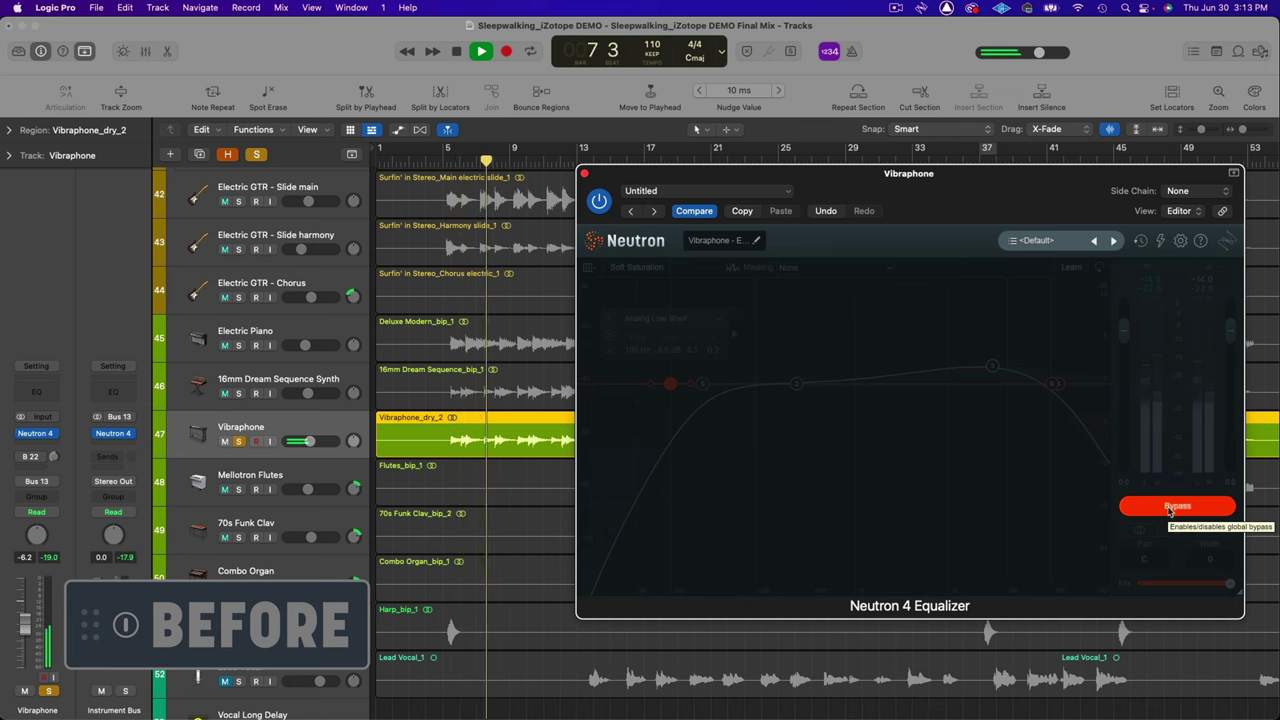
{"action": "left_click", "coordinate": [1170, 508]}
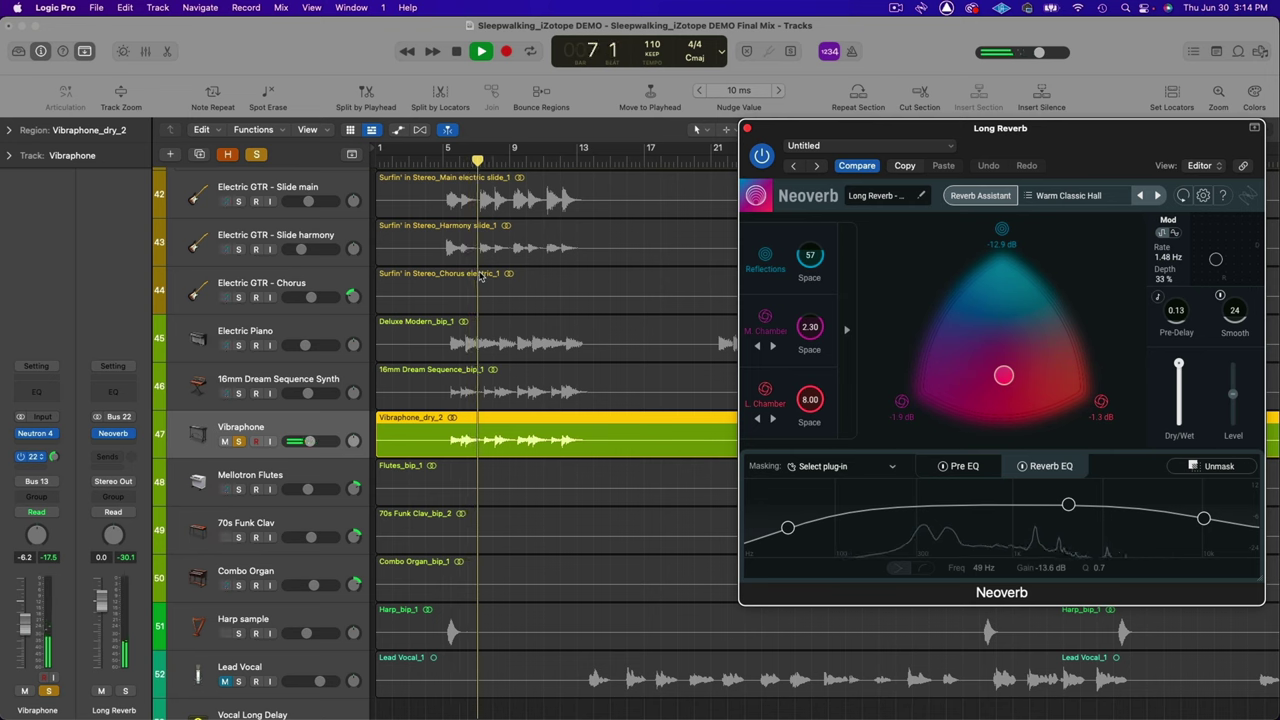
Solo the 16mm Dream Sequence Synth together with the Vibraphone during playback, then stop
{"action": "left_click", "coordinate": [239, 394]}
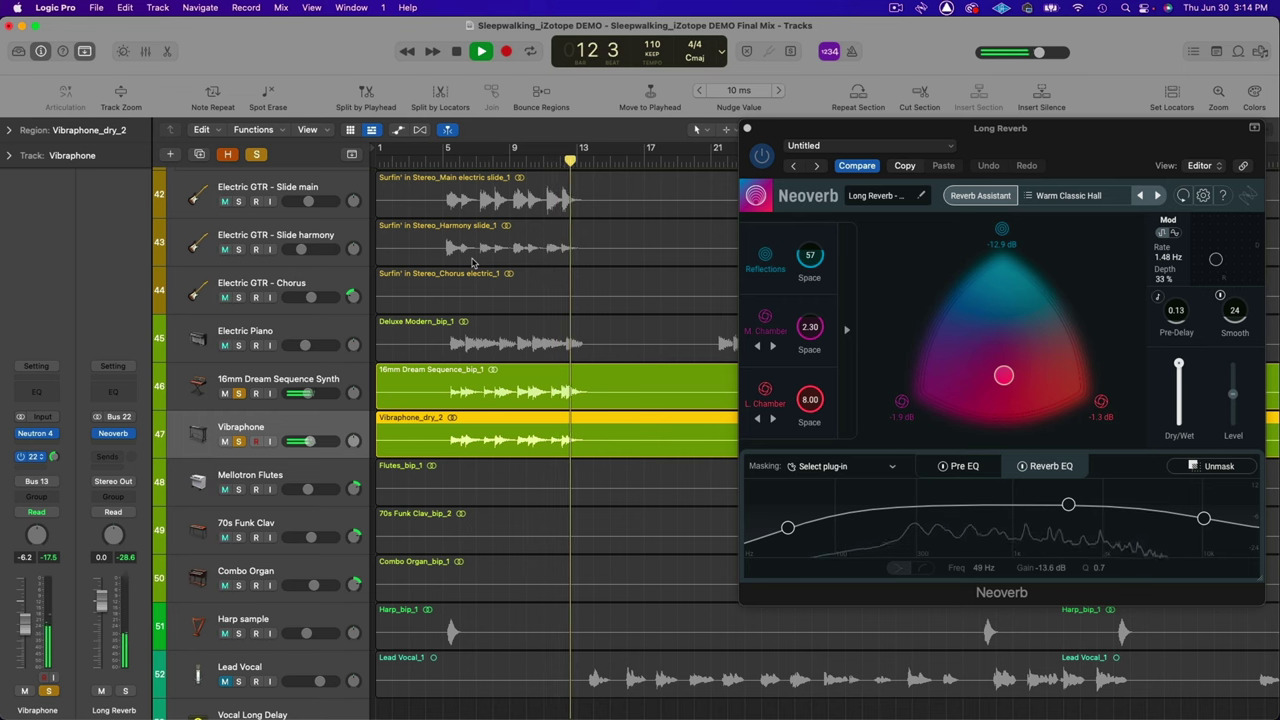
{"action": "key", "text": "space"}
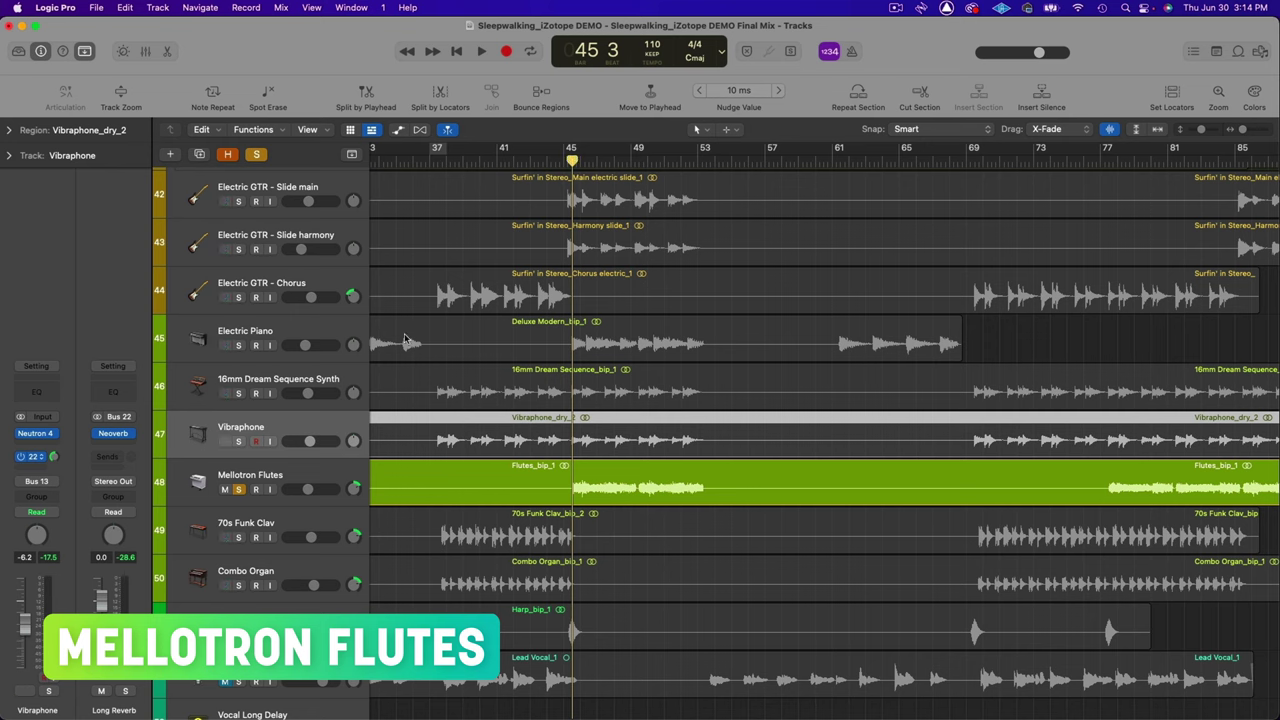
Play the Mellotron Flutes track and examine nodes 3 and 1 of its Neutron 4 Equalizer
{"action": "left_click", "coordinate": [280, 478]}
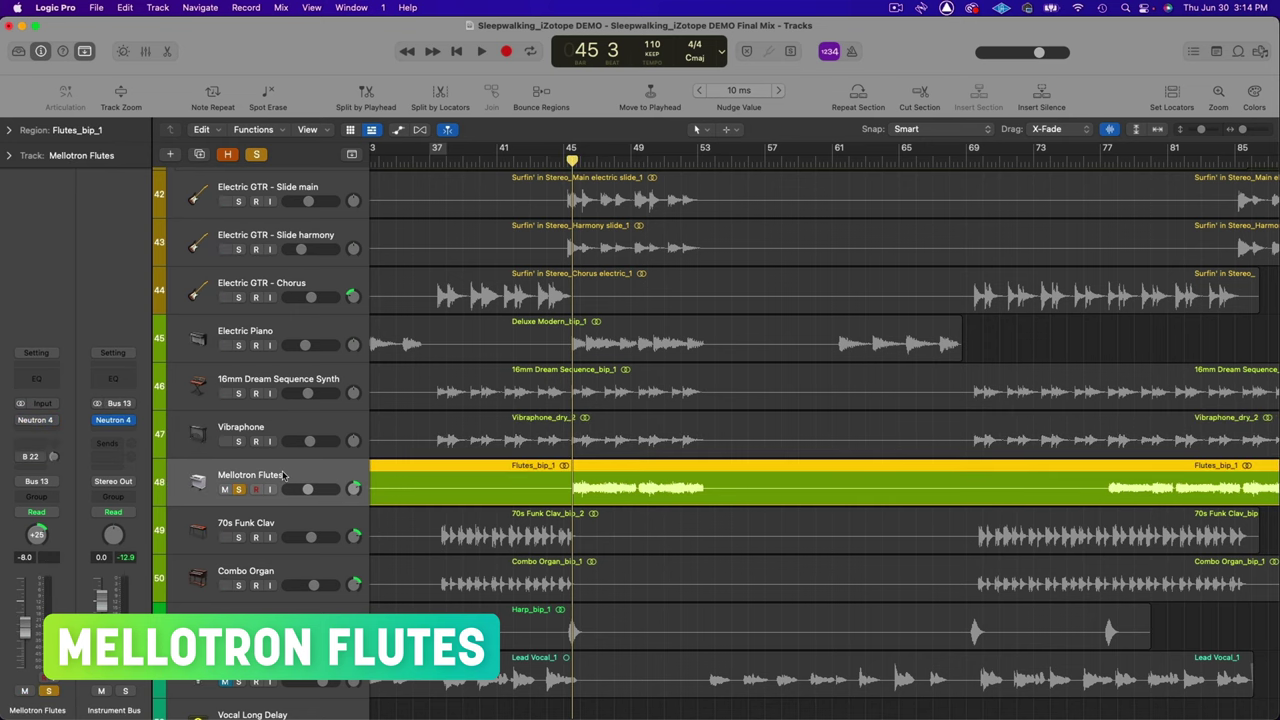
{"action": "key", "text": "space"}
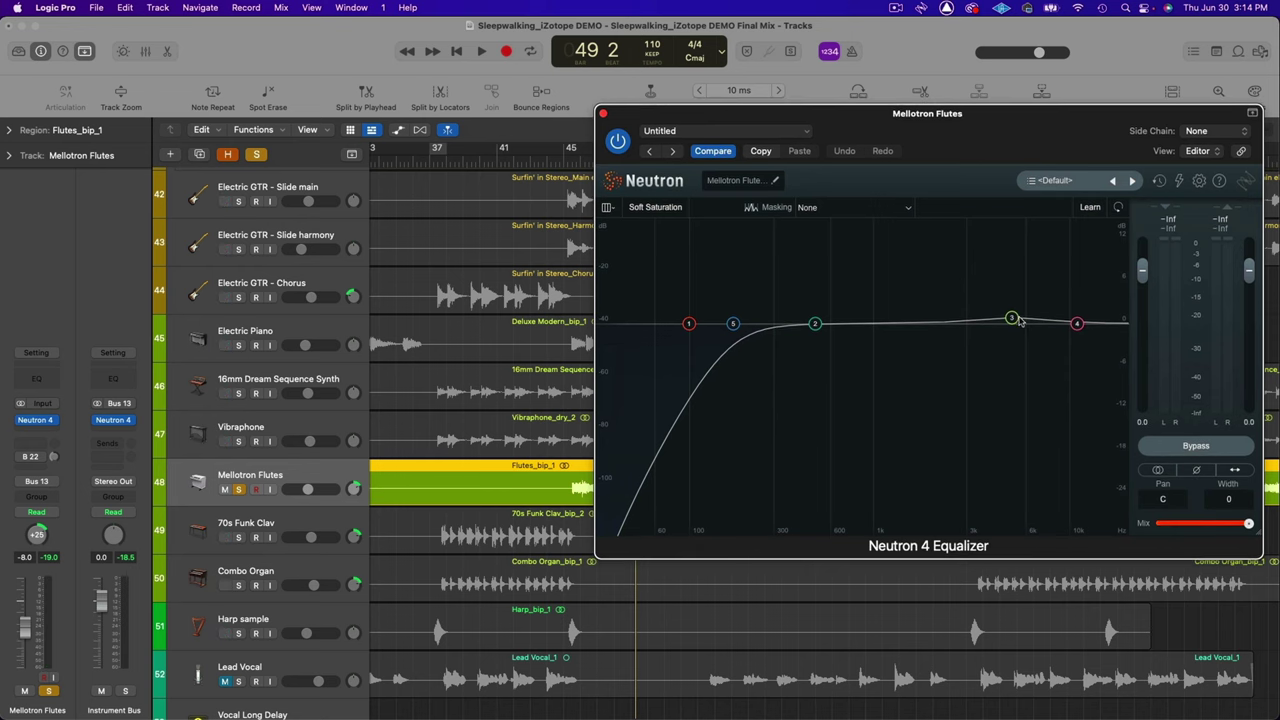
{"action": "left_click", "coordinate": [1012, 319]}
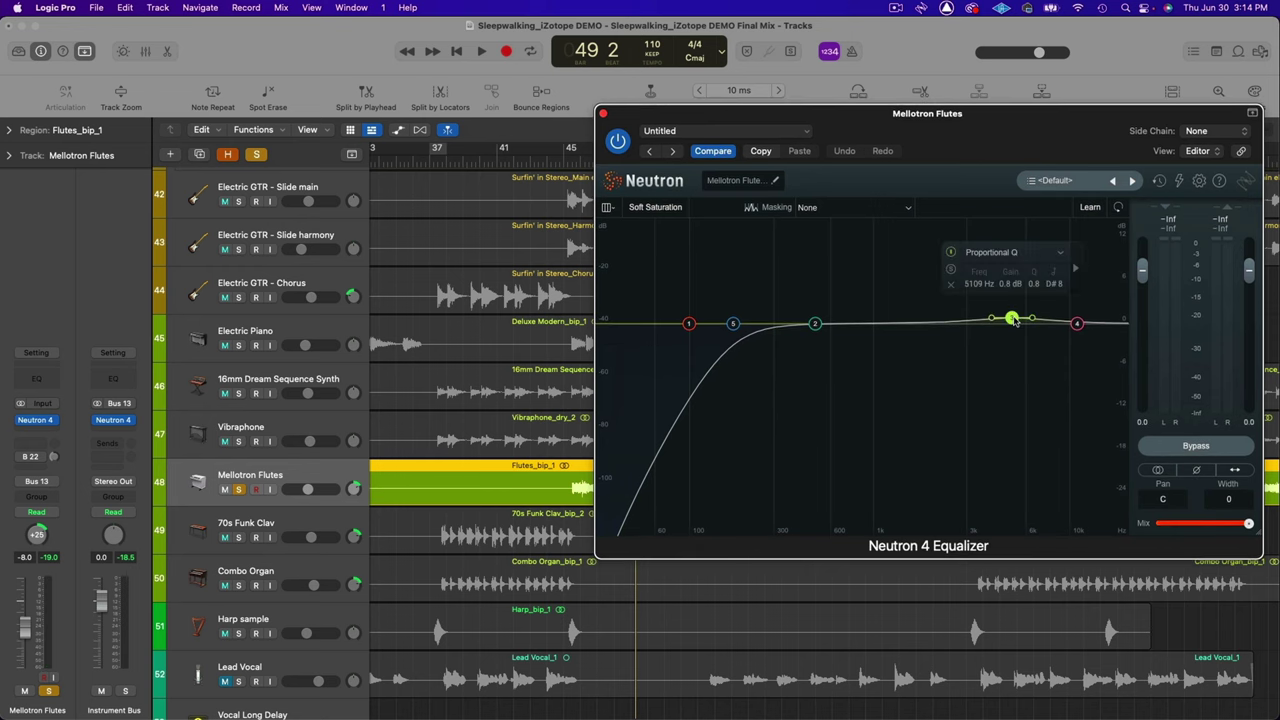
{"action": "left_click_drag", "start_coordinate": [998, 150], "coordinate": [1013, 170]}
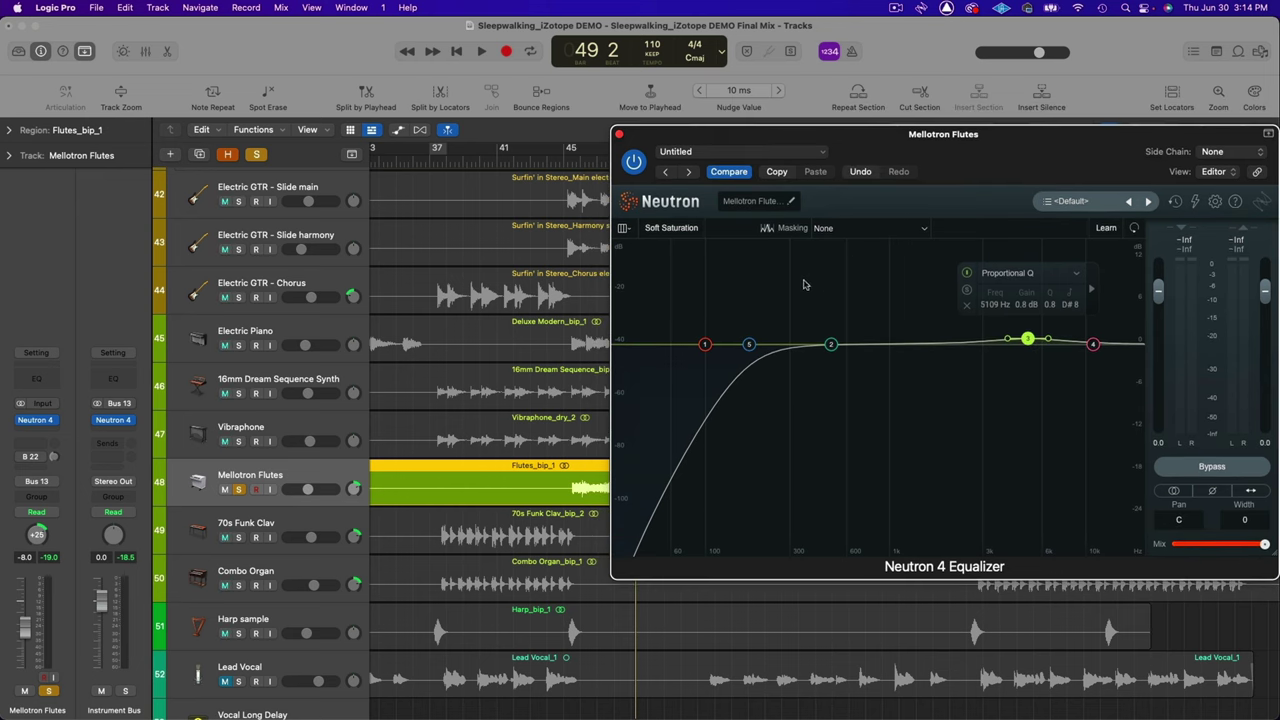
{"action": "left_click", "coordinate": [705, 345]}
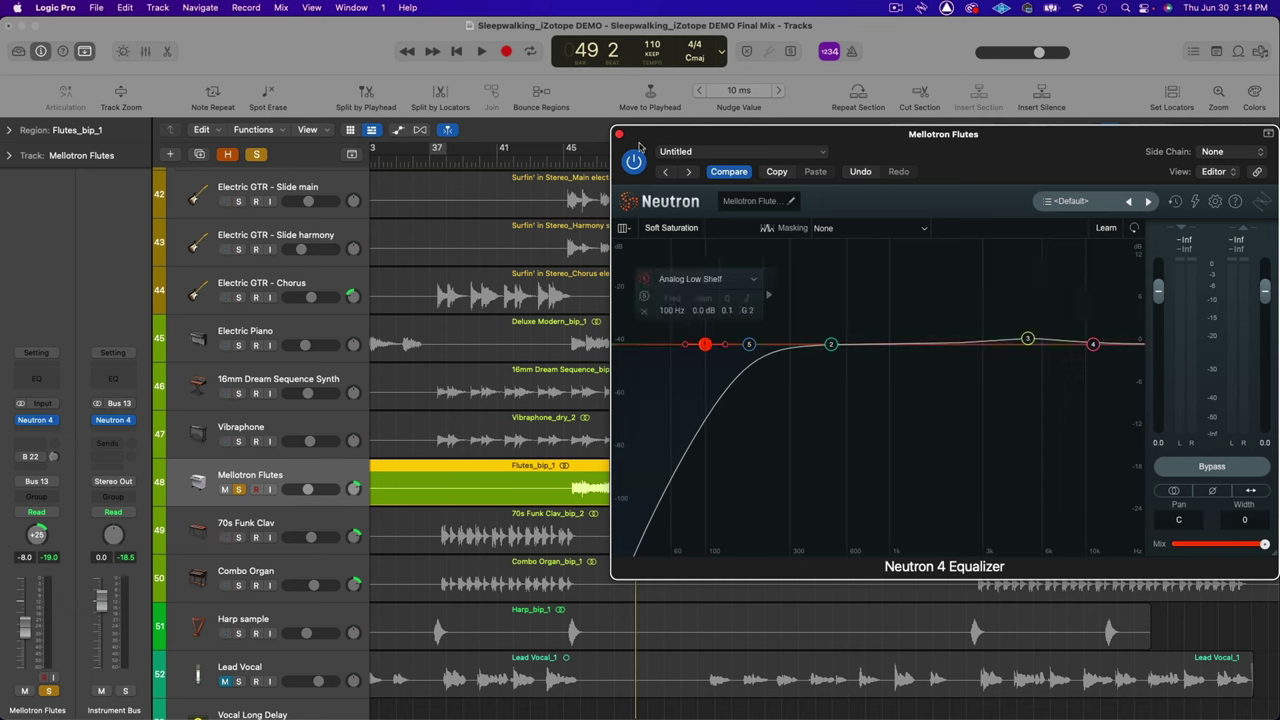
Play the Mellotron Flutes from bar 45 with the Neutron 4 Equalizer bypassed, then active, and stop playback
{"action": "left_click", "coordinate": [574, 160]}
{"action": "key", "text": "space"}
{"action": "left_click", "coordinate": [1177, 468]}
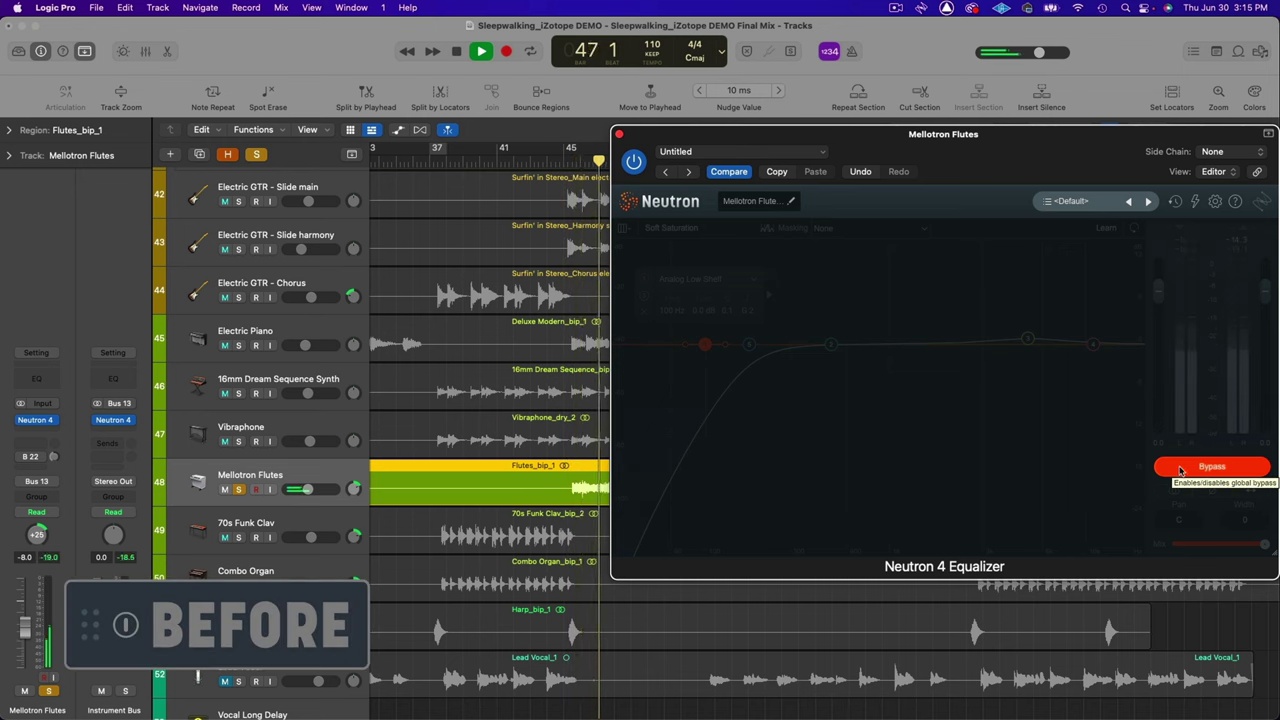
{"action": "left_click", "coordinate": [1180, 468]}
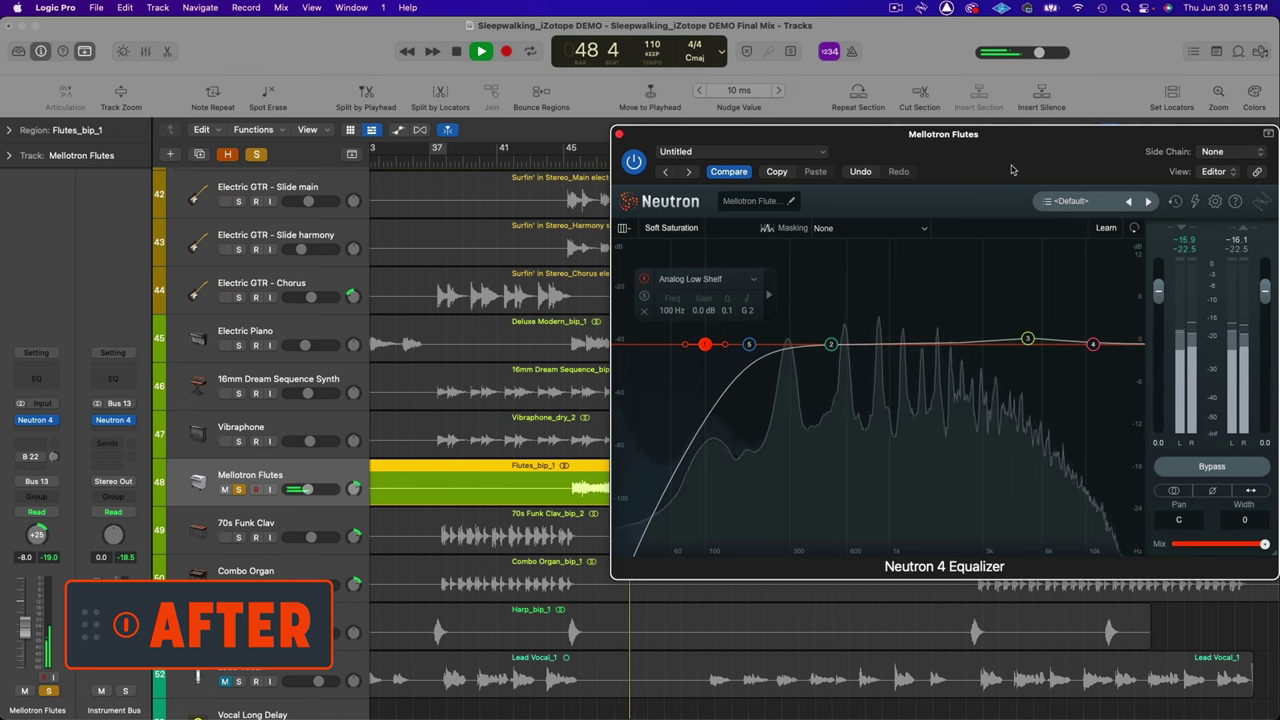
{"action": "key", "text": "space"}
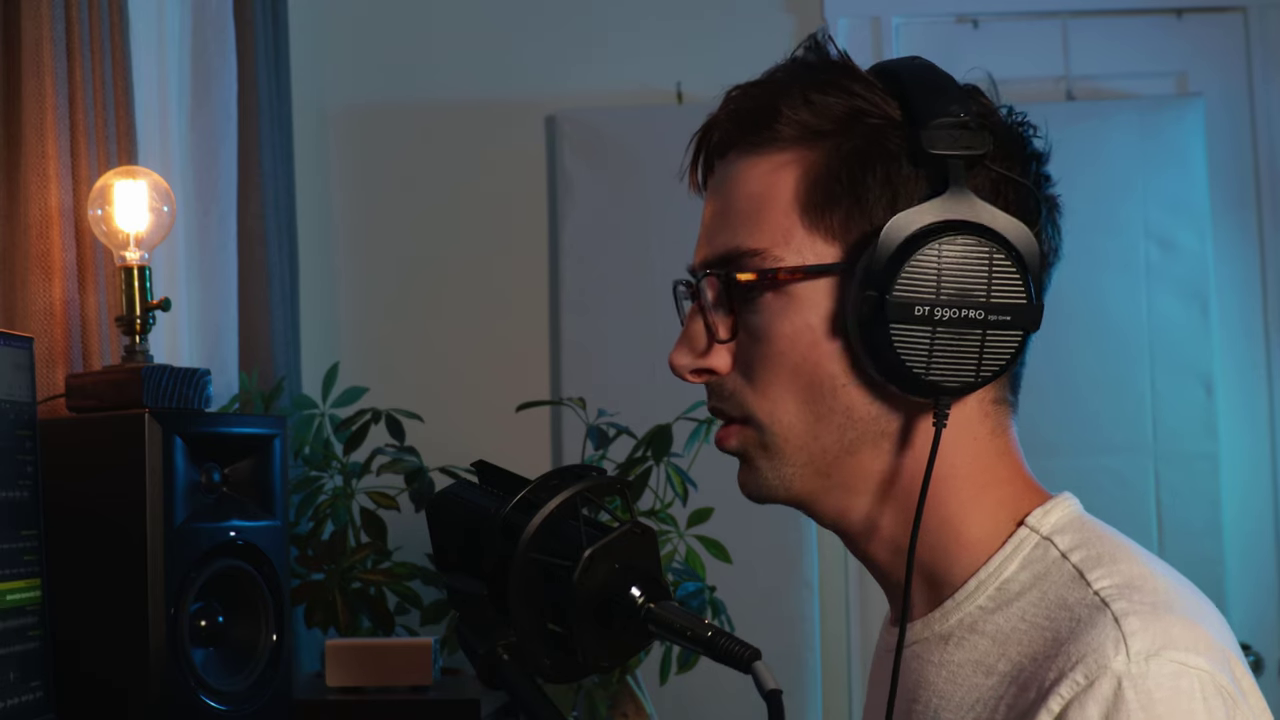
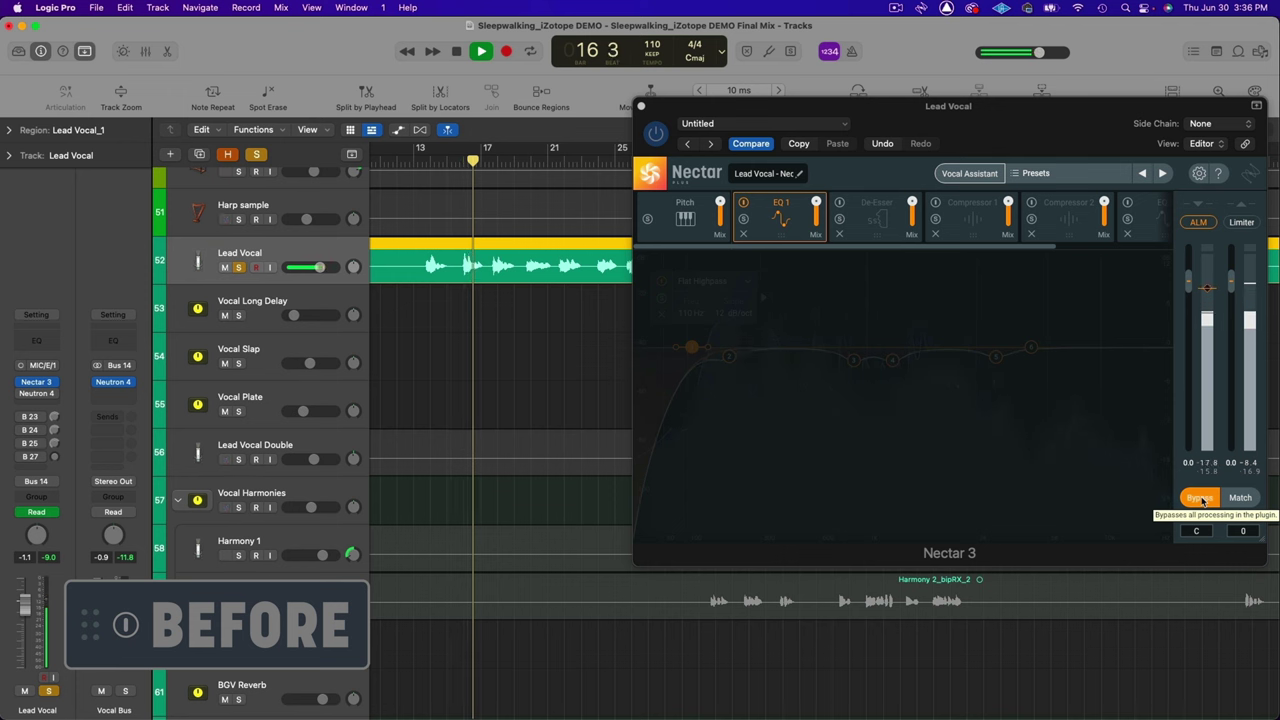
Compare the Lead Vocal with Nectar 3 bypassed and active during playback
{"action": "left_click", "coordinate": [1203, 499]}
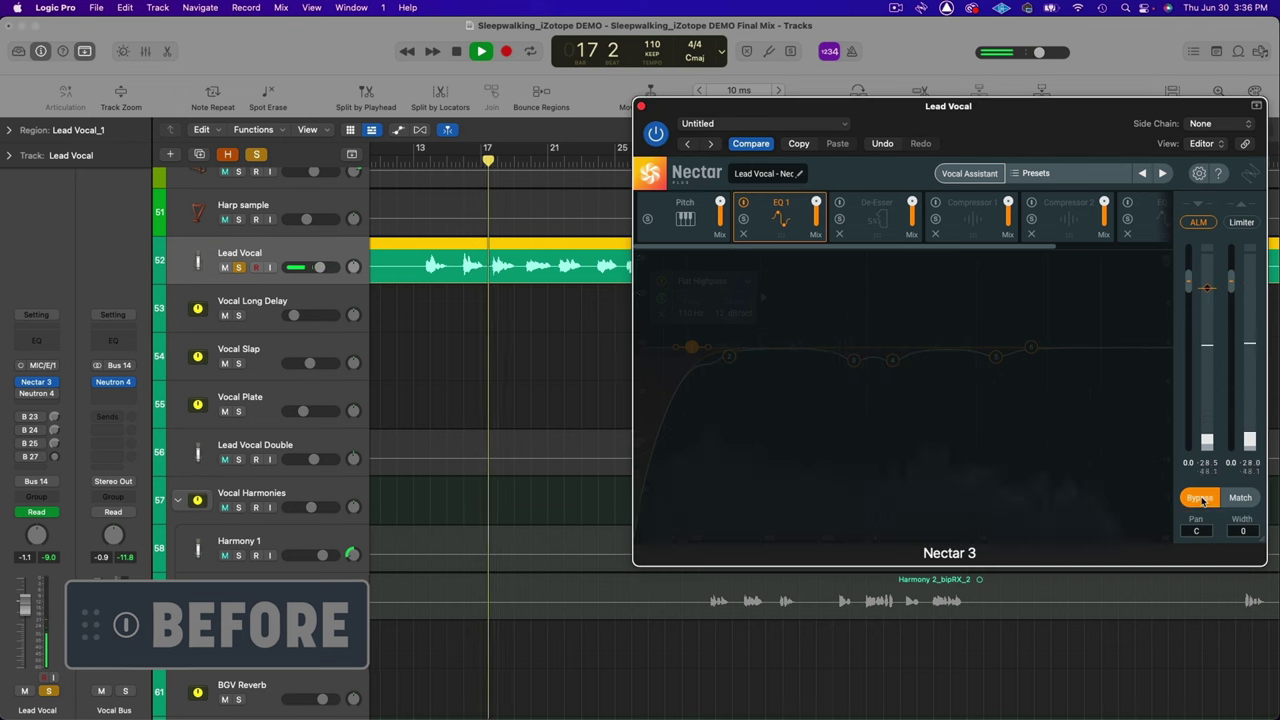
{"action": "left_click", "coordinate": [1203, 499]}
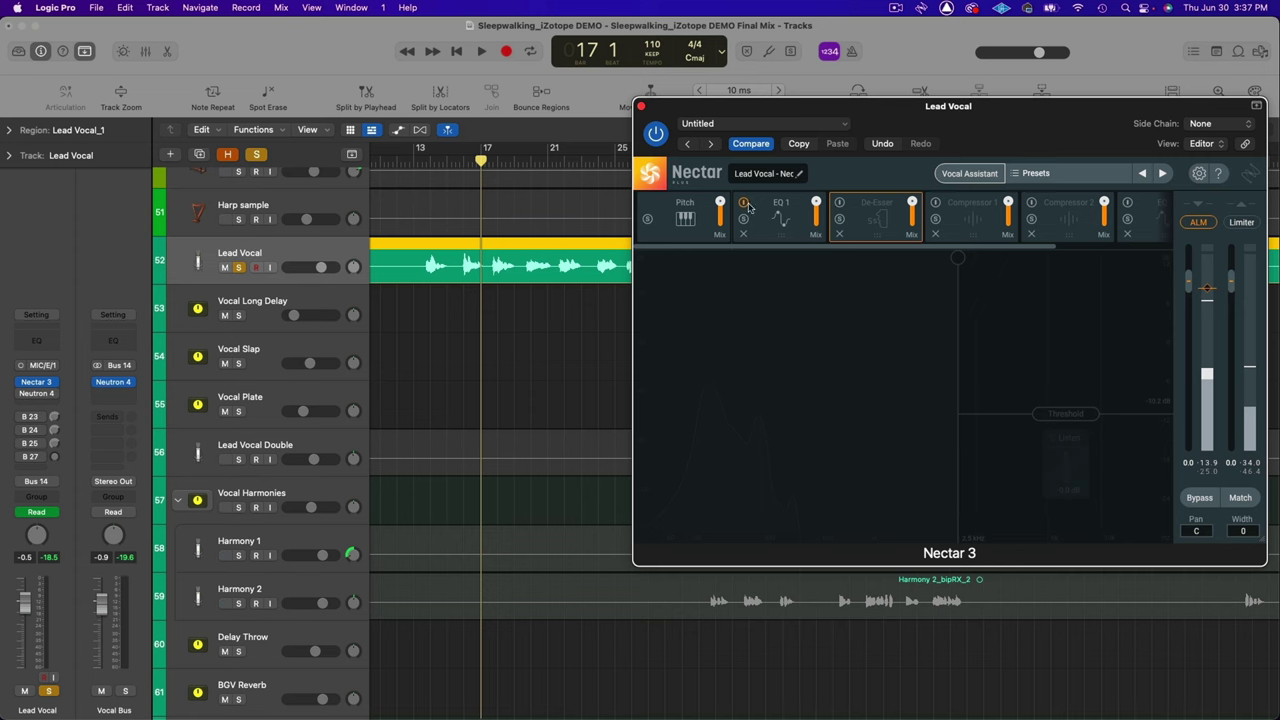
Play the Lead Vocal from bar 37 without de-essing, then enable Nectar 3's De-Esser module and play again
{"action": "left_click_drag", "start_coordinate": [490, 165], "coordinate": [463, 162]}
{"action": "scroll", "coordinate": [500, 180], "scroll_direction": "right", "scroll_amount": 10}
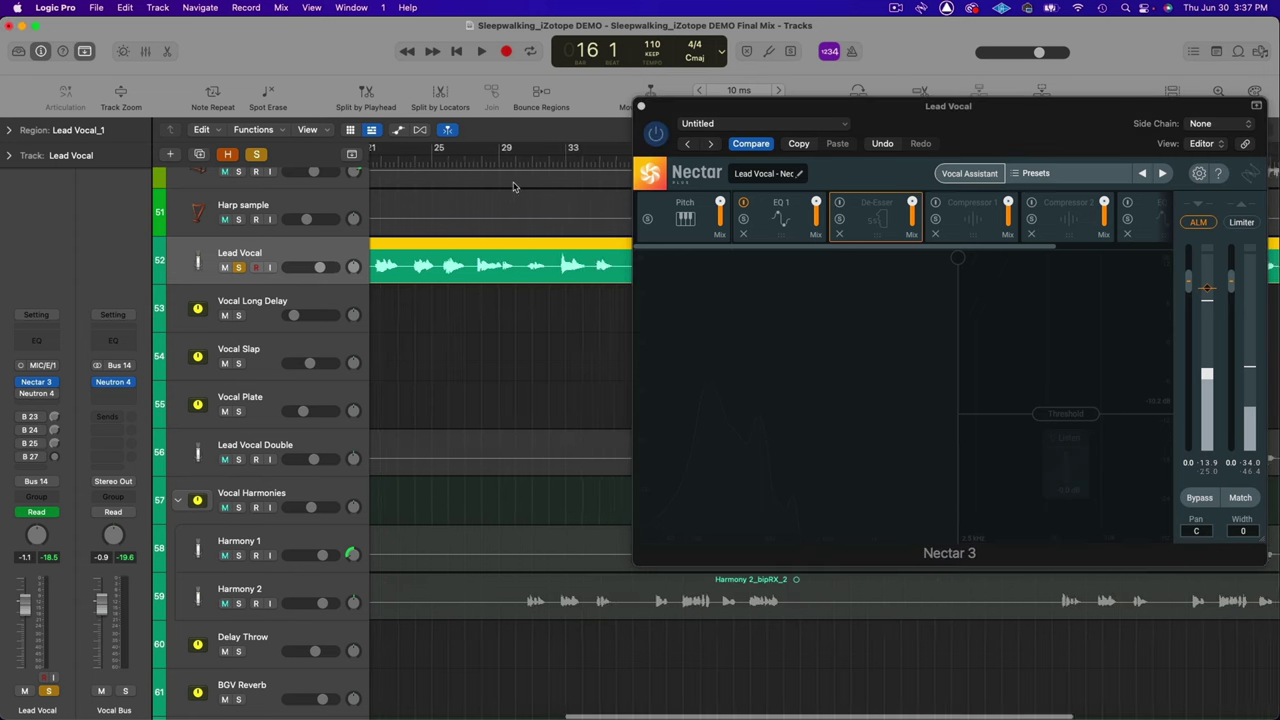
{"action": "left_click_drag", "start_coordinate": [445, 163], "coordinate": [410, 162]}
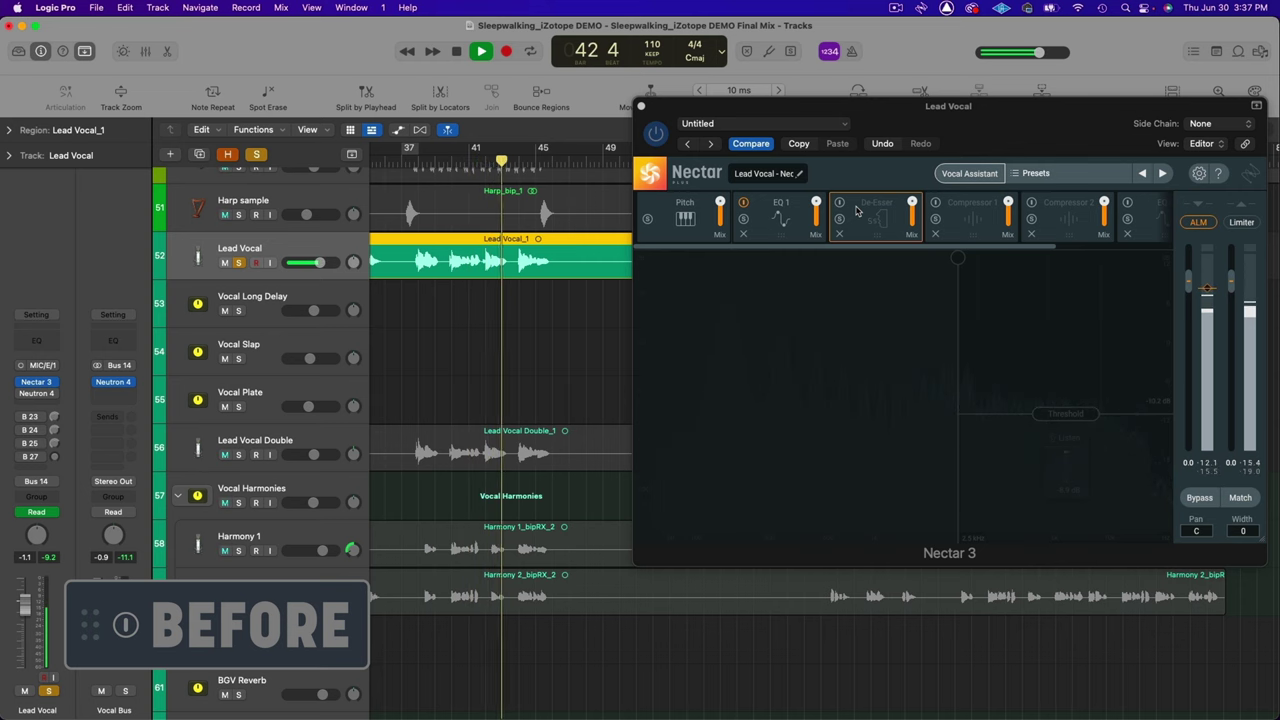
{"action": "key", "text": "space"}
{"action": "left_click", "coordinate": [839, 202]}
{"action": "key", "text": "space"}
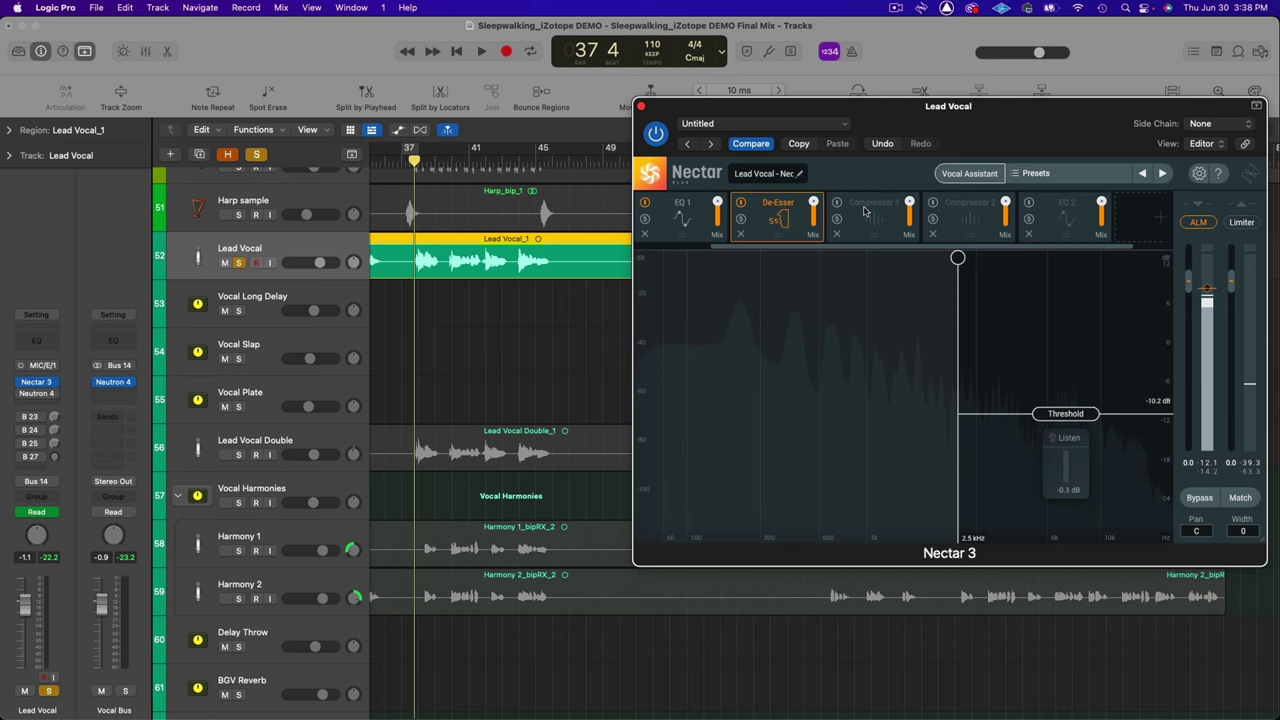
Show and enable the Compressor 1 module in Nectar 3 on the Lead Vocal track
{"action": "left_click", "coordinate": [837, 202]}
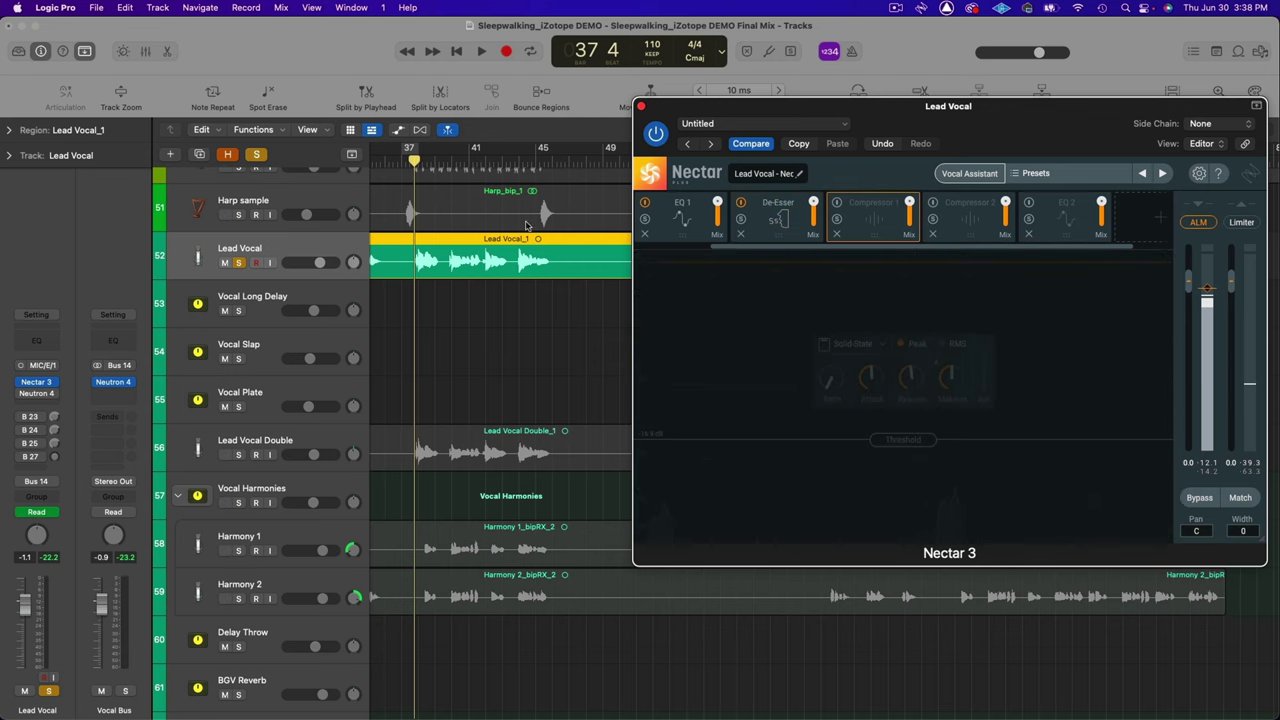
{"action": "scroll", "coordinate": [527, 226], "scroll_direction": "left", "scroll_amount": 2}
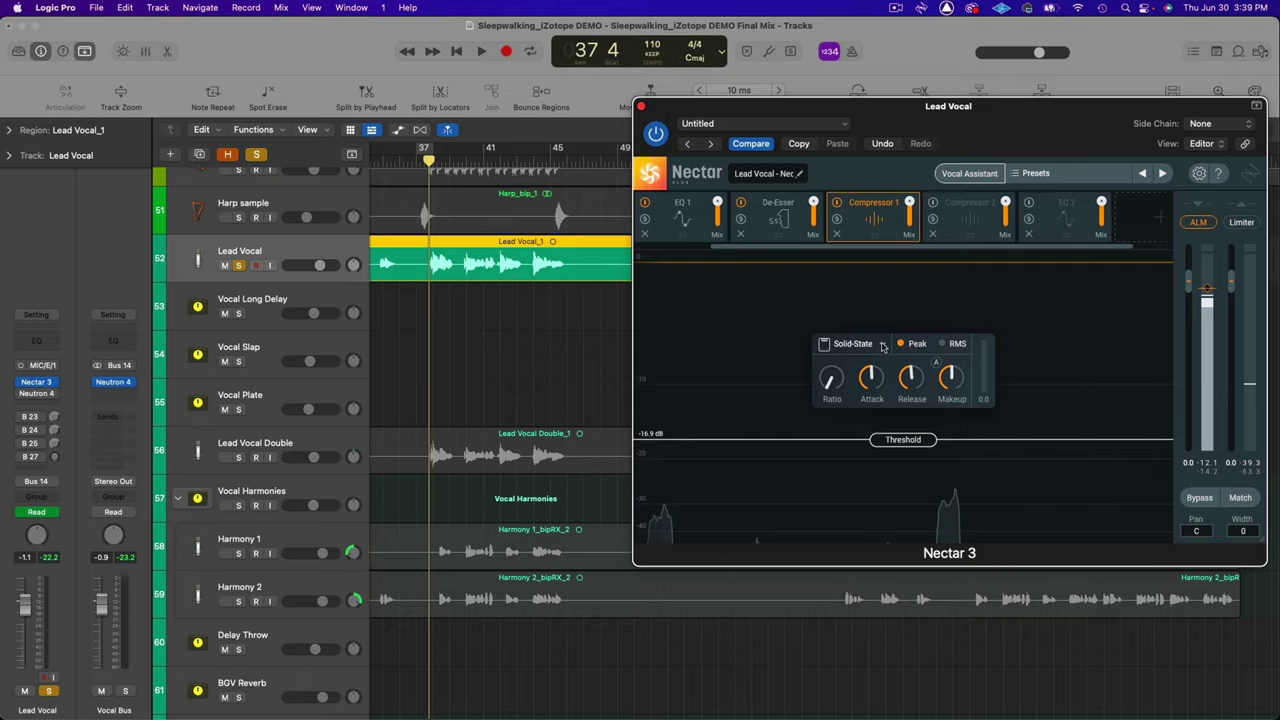
Show the compression mode choices of Nectar 3's Compressor 1 and keep Solid-State
{"action": "left_click", "coordinate": [880, 345]}
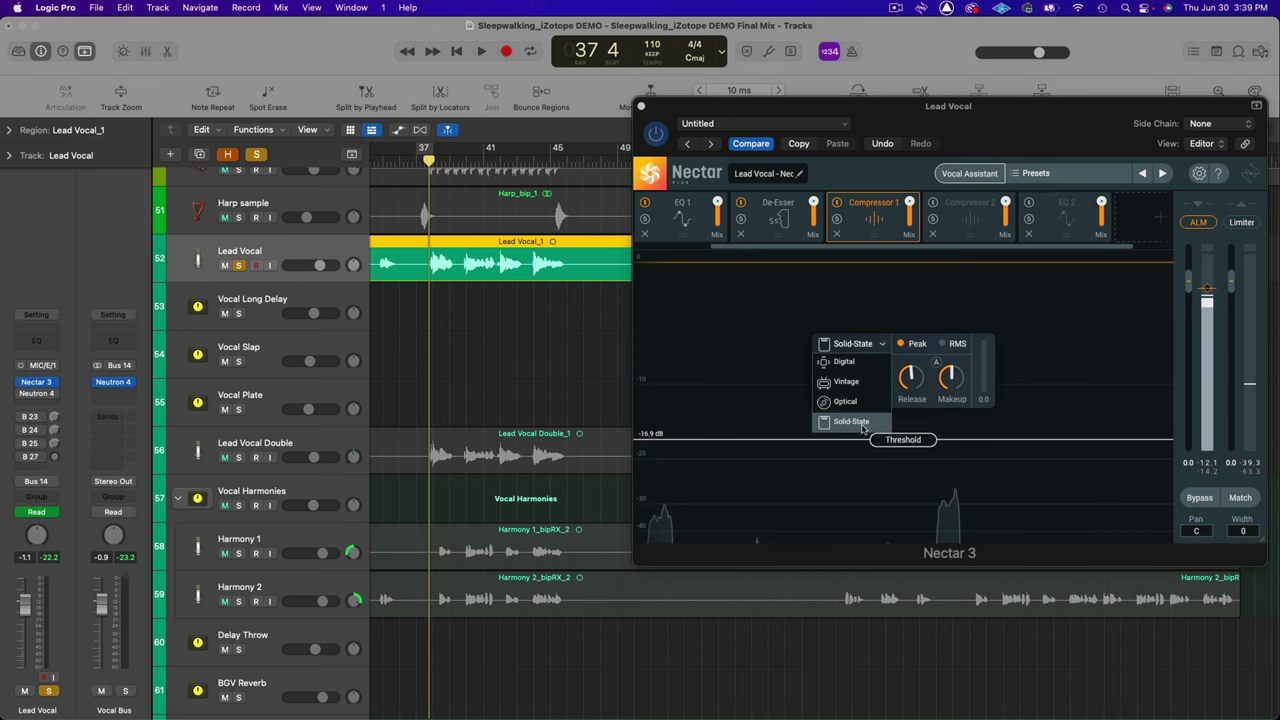
{"action": "left_click", "coordinate": [880, 344]}
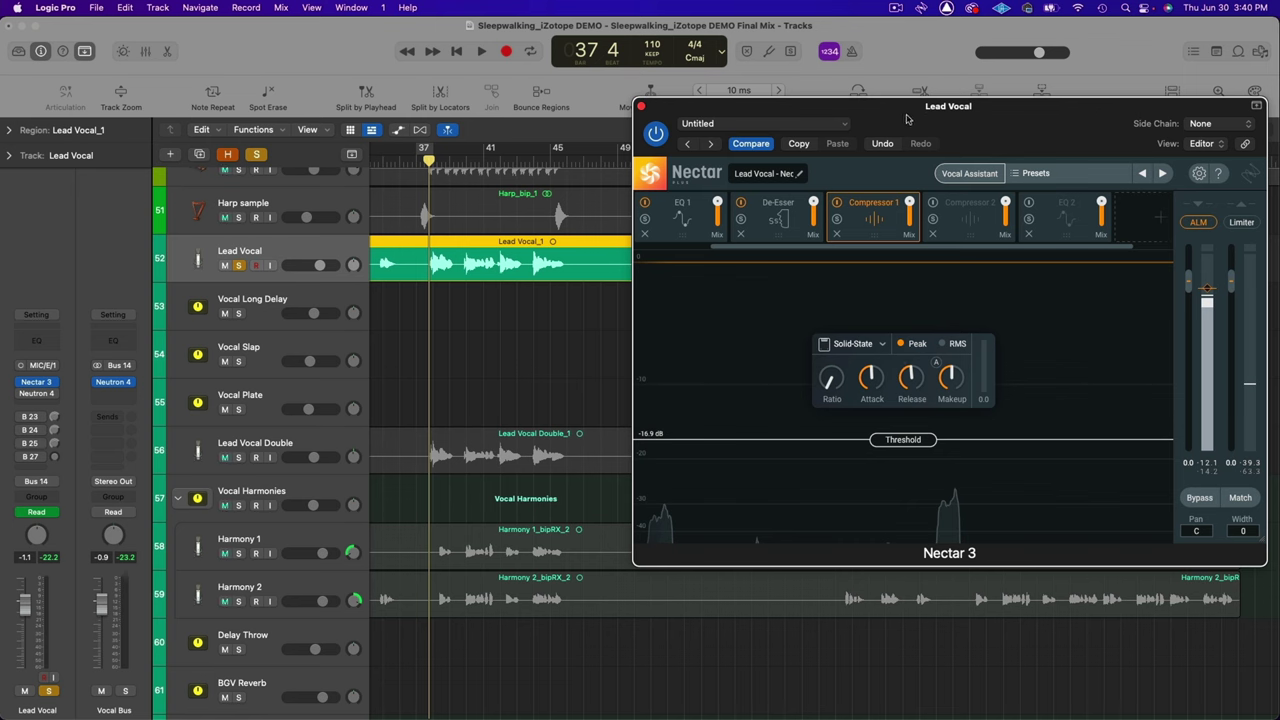
Play the Lead Vocal from bar 37 with Nectar 3's Compressor 1 bypassed, enable it during playback, and stop
{"action": "left_click", "coordinate": [442, 160]}
{"action": "left_click", "coordinate": [424, 160]}
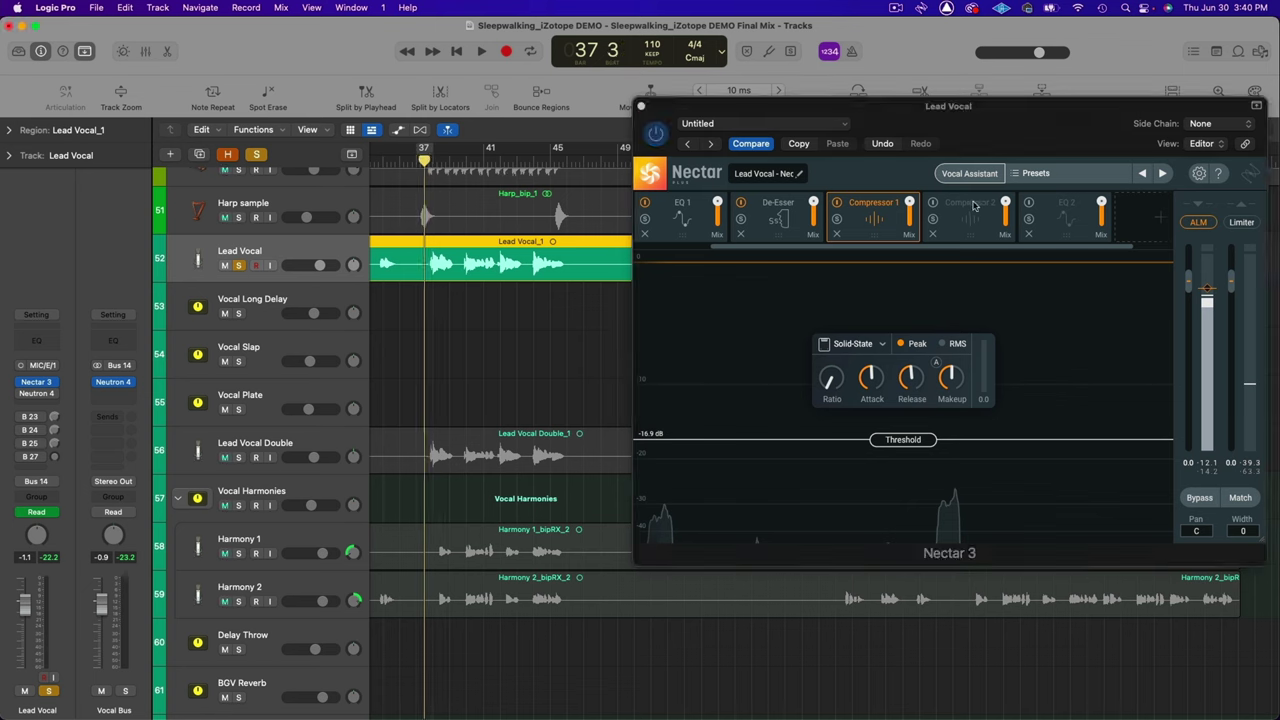
{"action": "left_click", "coordinate": [838, 204]}
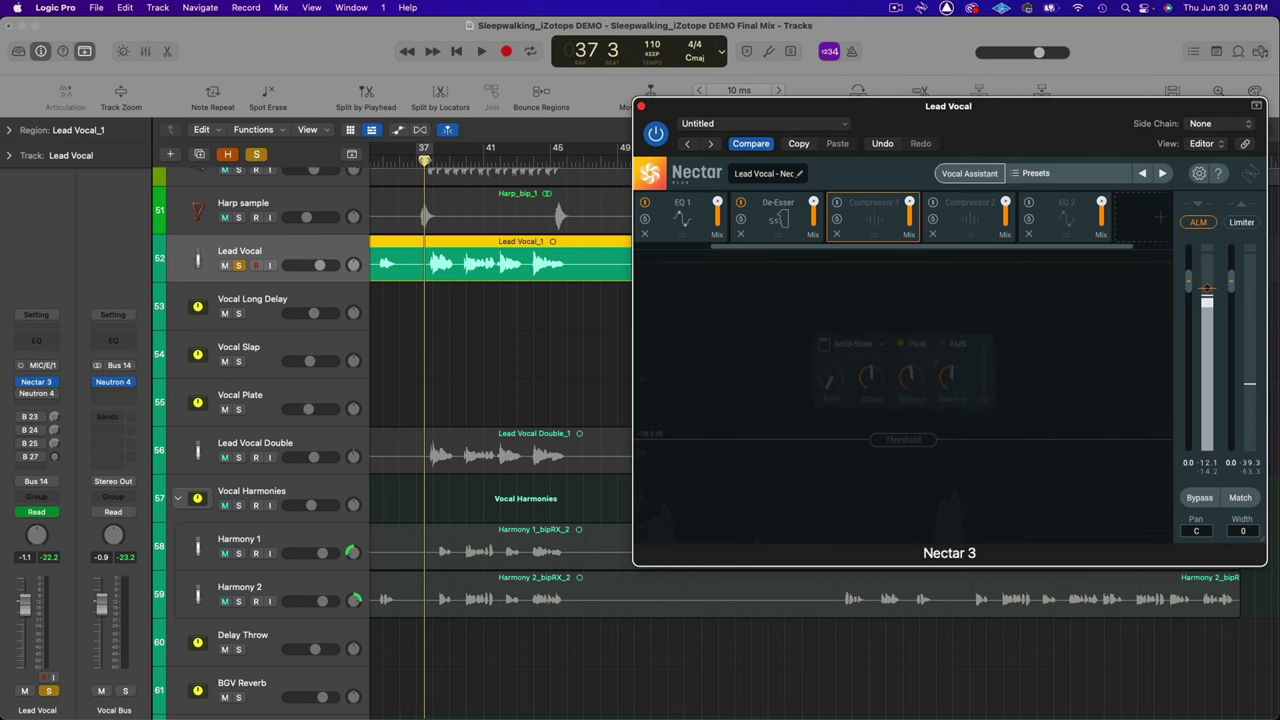
{"action": "left_click", "coordinate": [424, 160]}
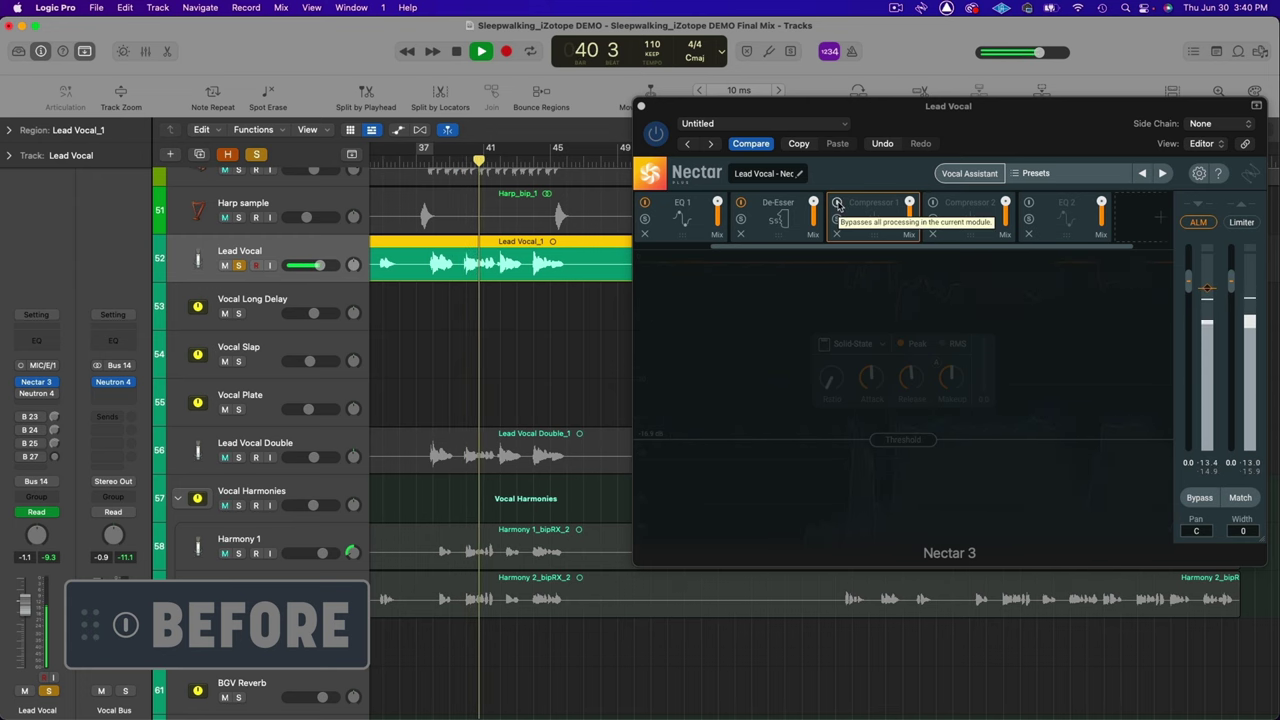
{"action": "left_click", "coordinate": [838, 204]}
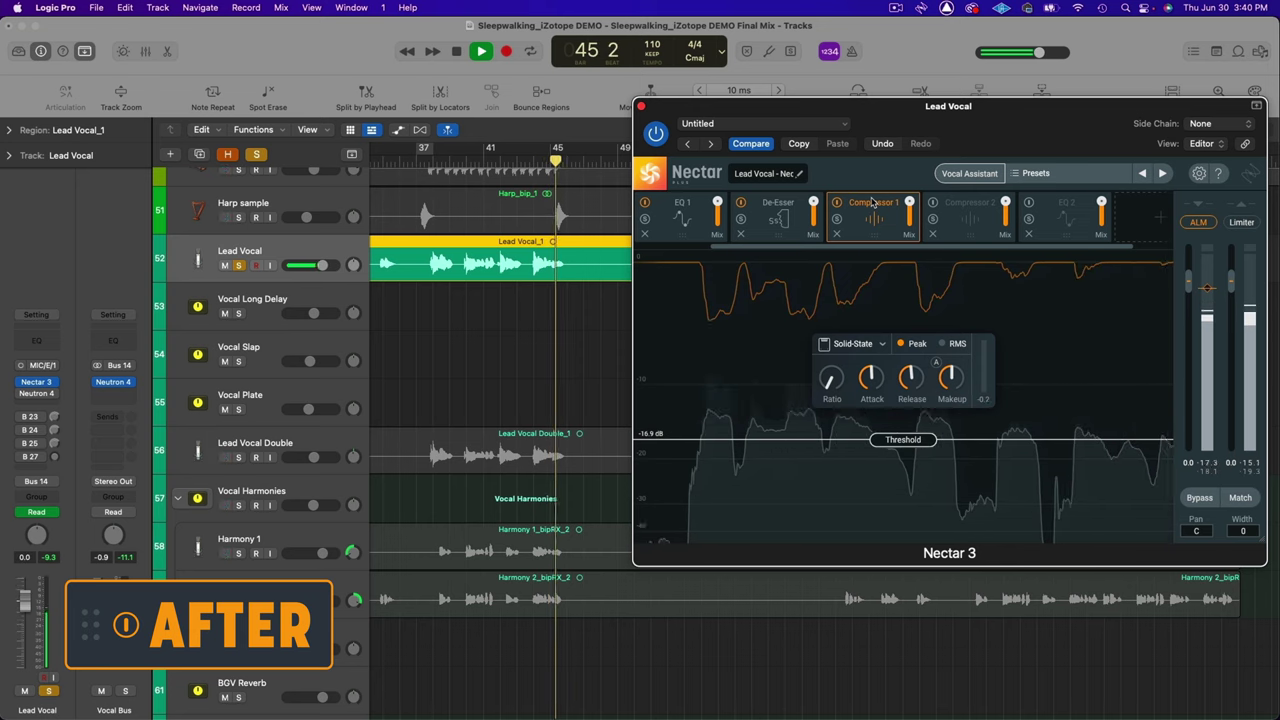
{"action": "key", "text": "space"}
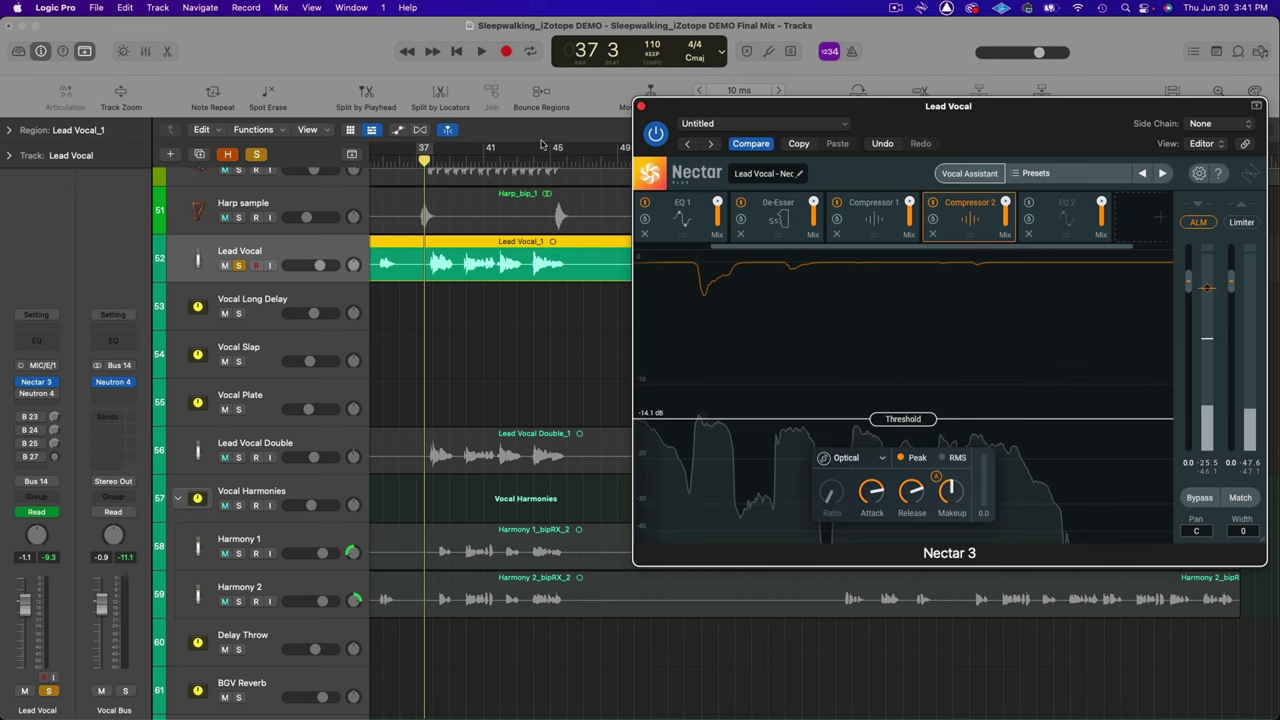
Play the Lead Vocal with Nectar 3's Compressor 2 bypassed, then enable the module during playback
{"action": "left_click", "coordinate": [932, 203]}
{"action": "key", "text": "space"}
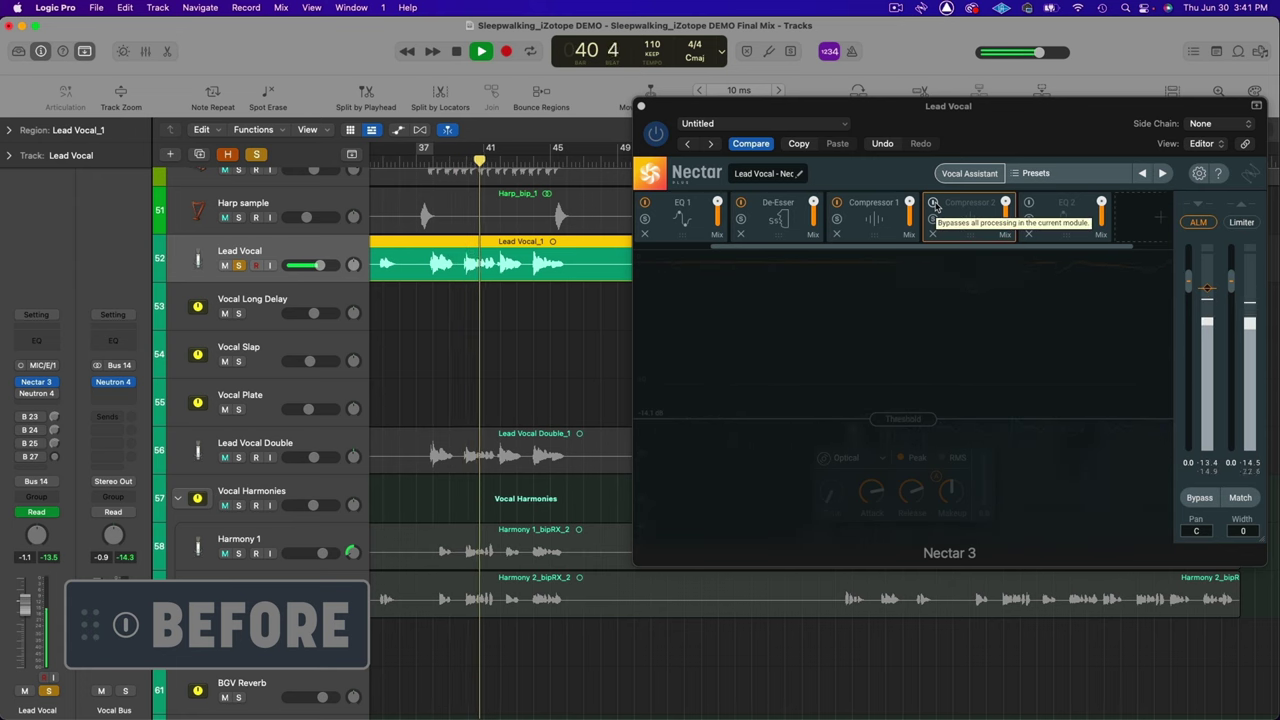
{"action": "left_click", "coordinate": [934, 205]}
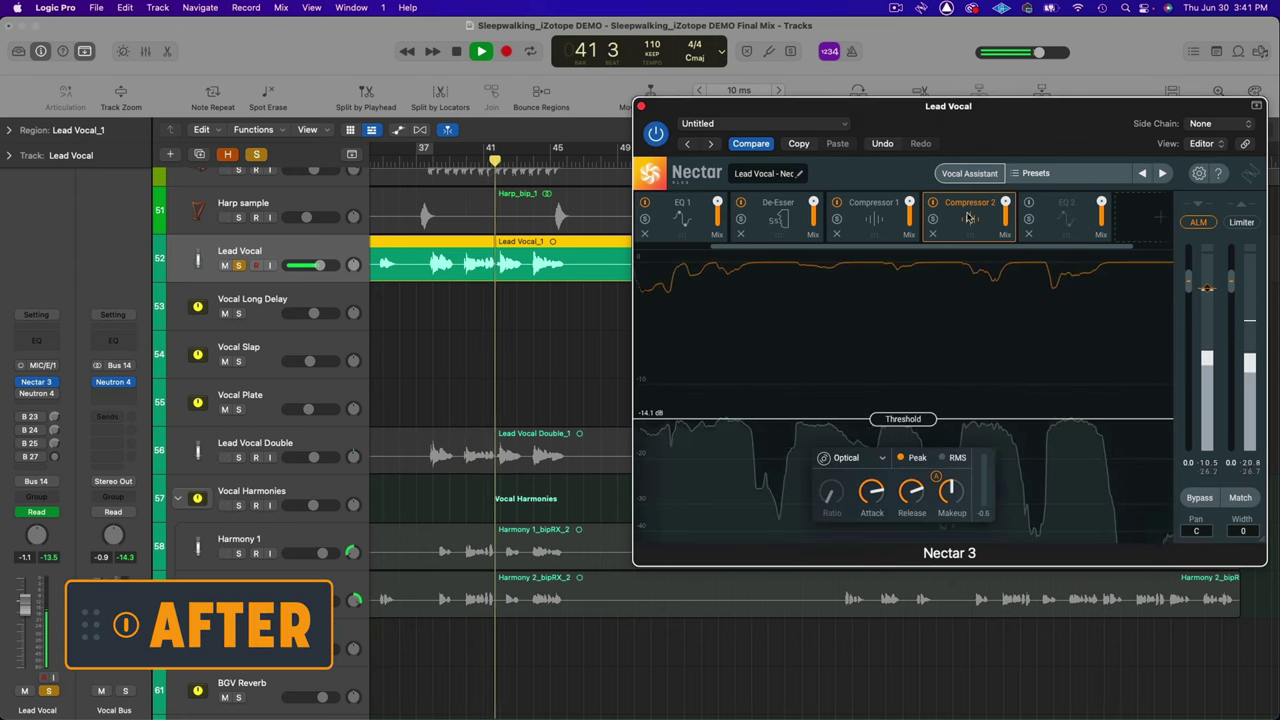
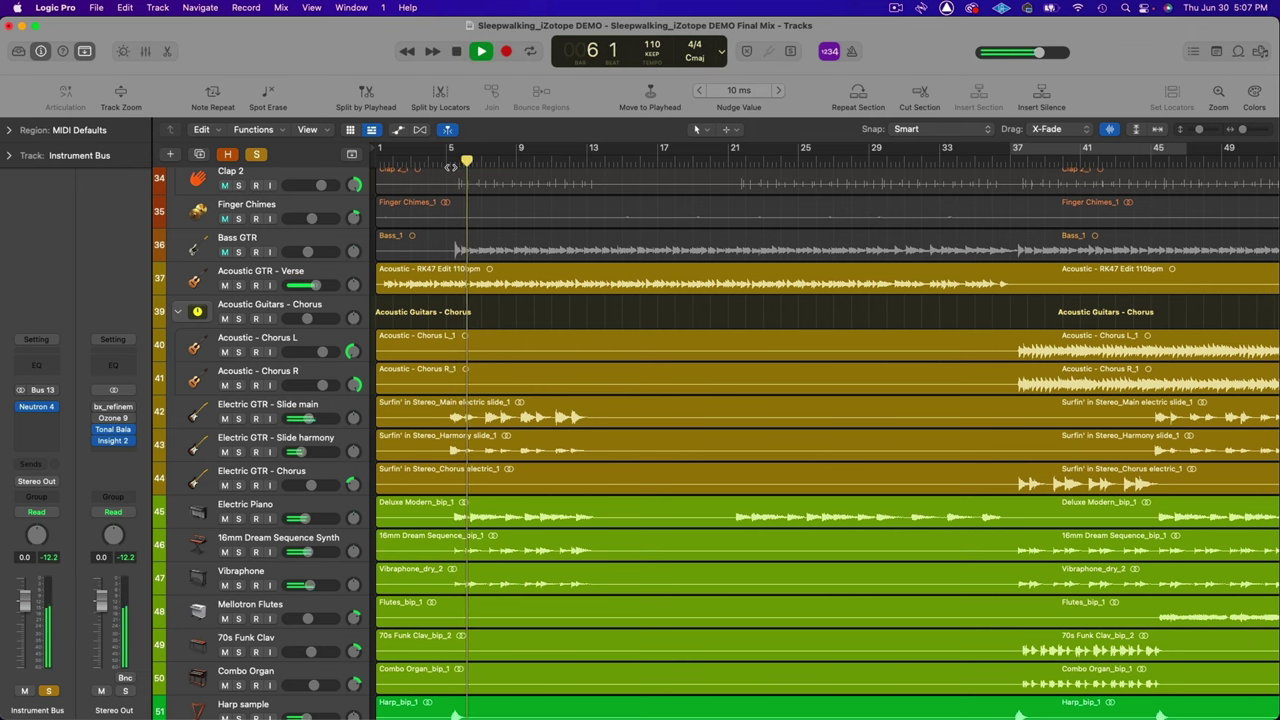
Look through the instrument tracks and inspect filter nodes 5 and 3 in the Equalizer of the Instrument Bus's Neutron 4
{"action": "scroll", "coordinate": [447, 244], "scroll_direction": "down", "scroll_amount": 8}
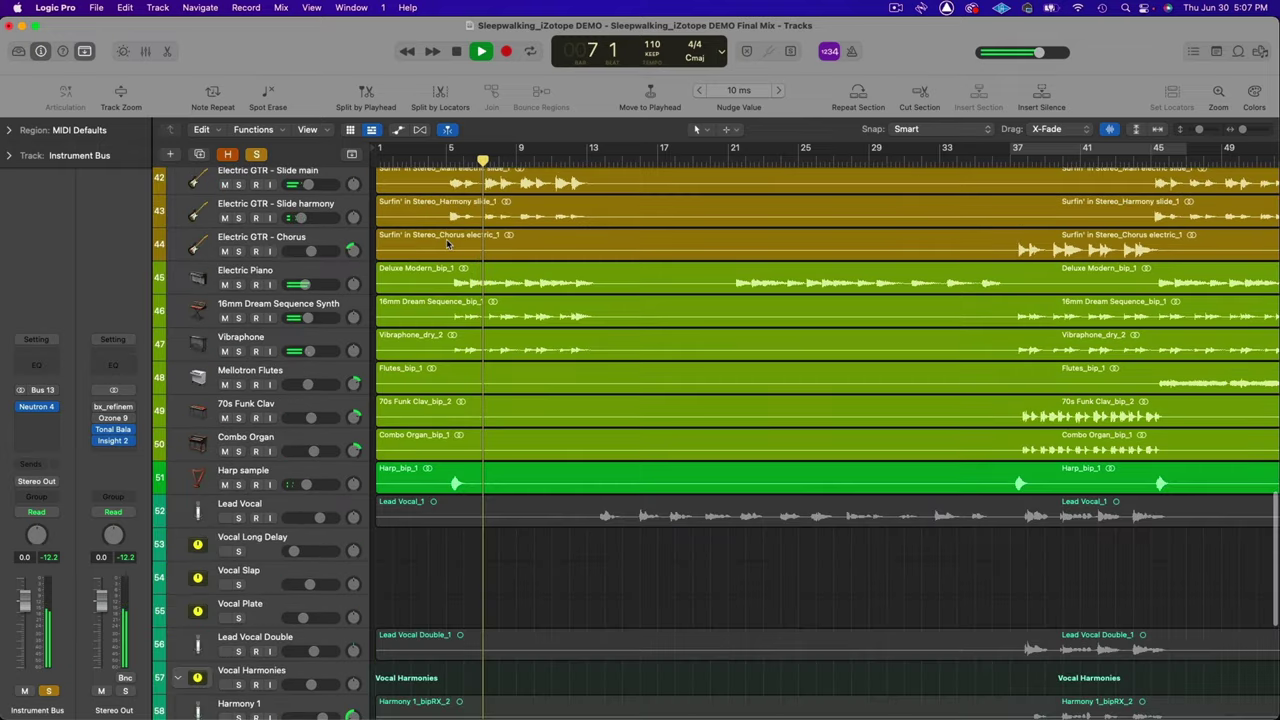
{"action": "scroll", "coordinate": [447, 244], "scroll_direction": "up", "scroll_amount": 5}
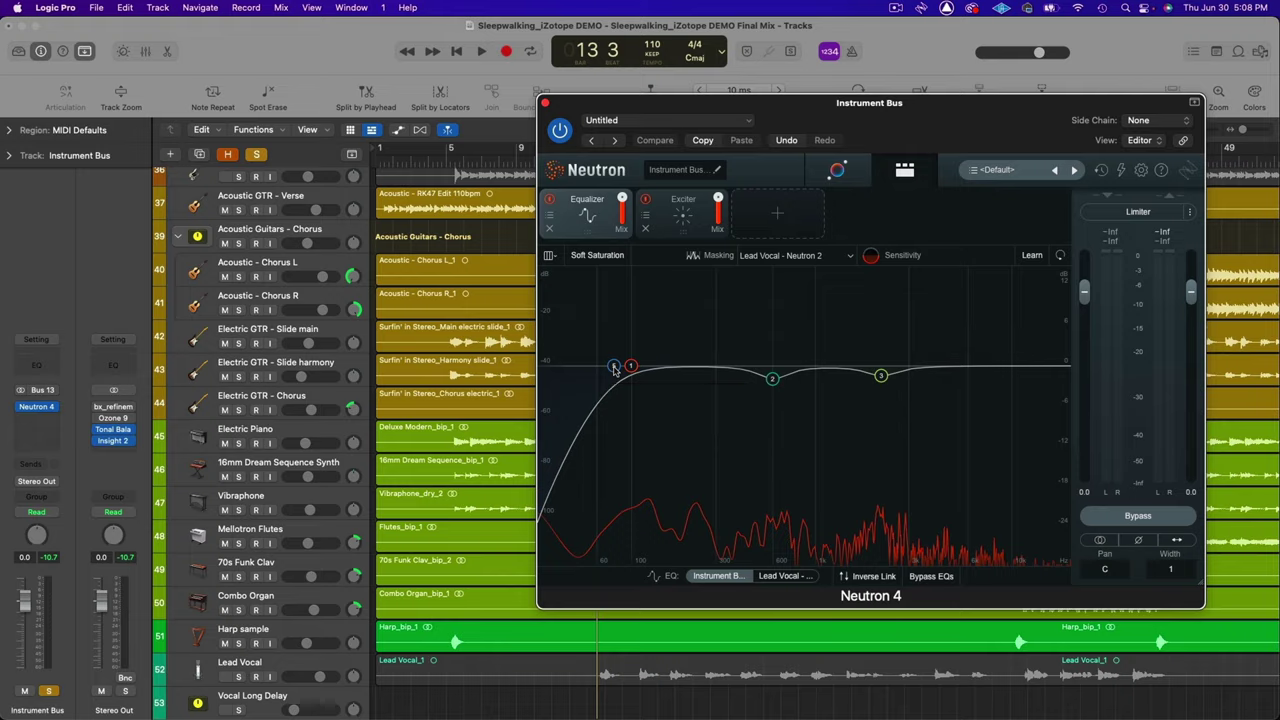
{"action": "left_click", "coordinate": [614, 367]}
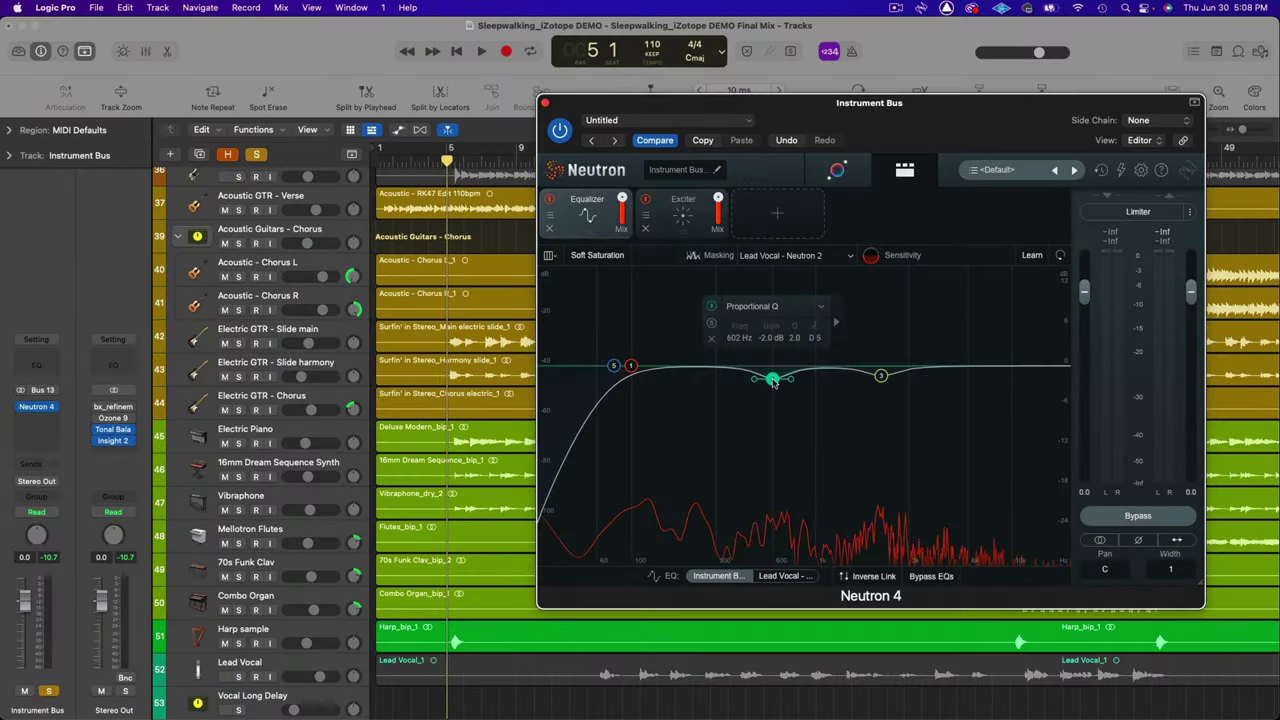
{"action": "left_click", "coordinate": [880, 377]}
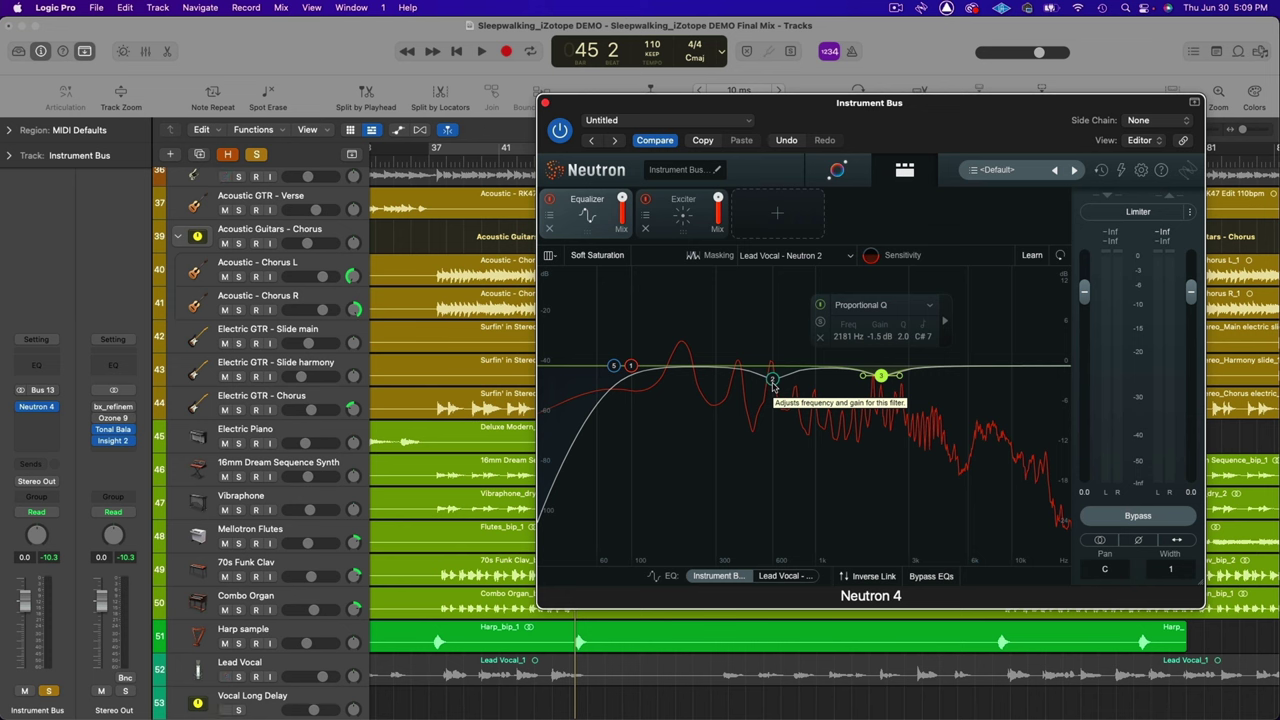
Solo the Lead Vocal alongside the Instrument Bus and play the chorus with Neutron 4's Equalizer off, then on
{"action": "scroll", "coordinate": [420, 480], "scroll_direction": "right", "scroll_amount": 2}
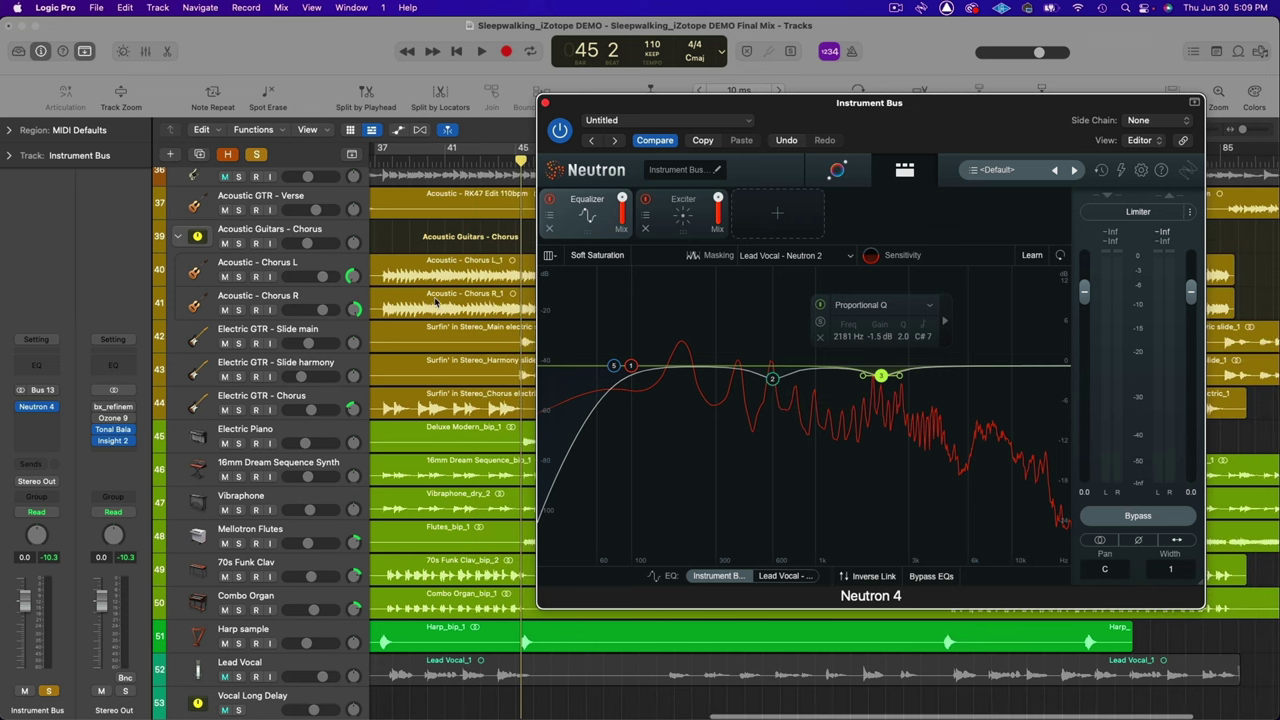
{"action": "left_click", "coordinate": [239, 677]}
{"action": "scroll", "coordinate": [432, 437], "scroll_direction": "left", "scroll_amount": 3}
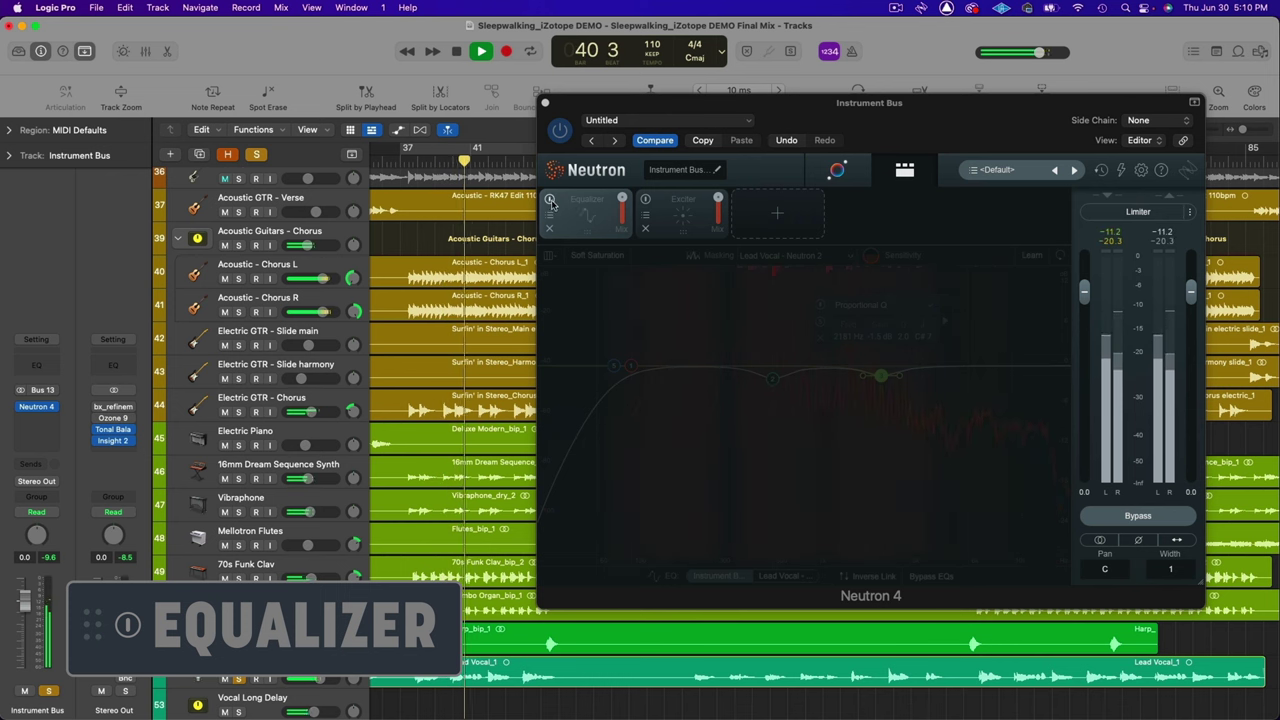
{"action": "left_click", "coordinate": [550, 199]}
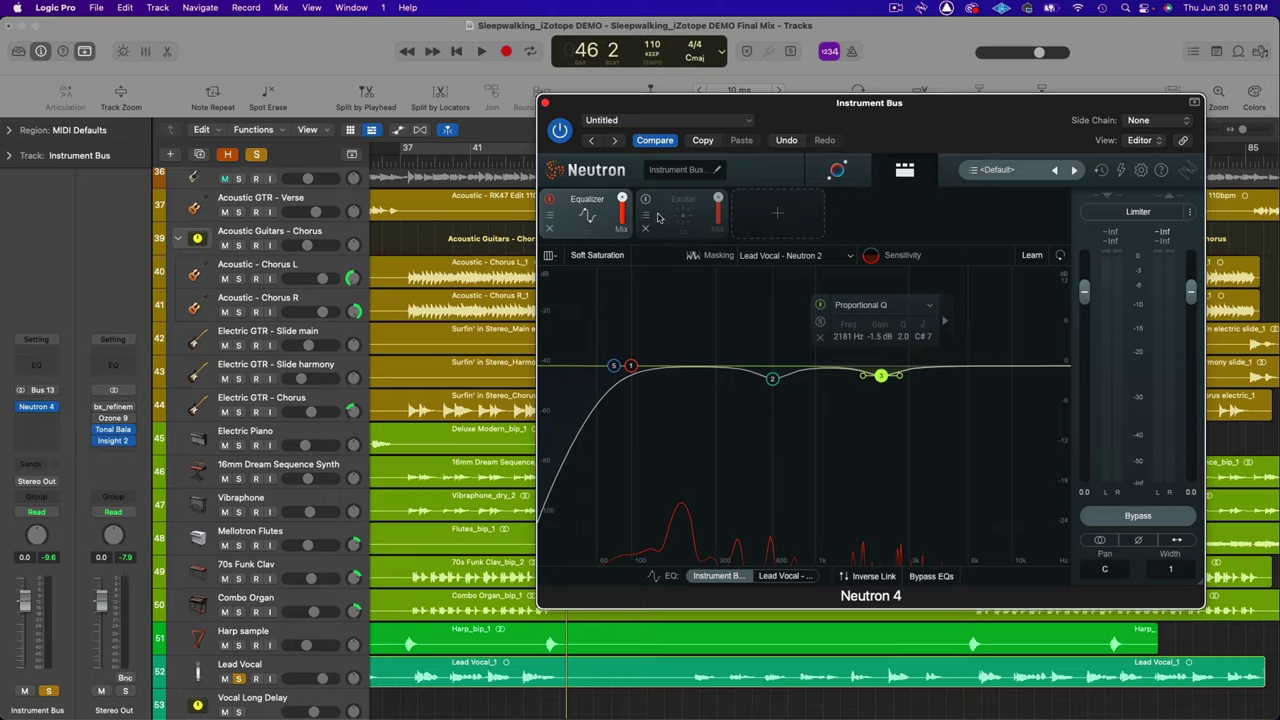
Show the Exciter module on the Instrument Bus and play the chorus with it disabled, then enabled
{"action": "left_click", "coordinate": [660, 207]}
{"action": "left_click", "coordinate": [646, 200]}
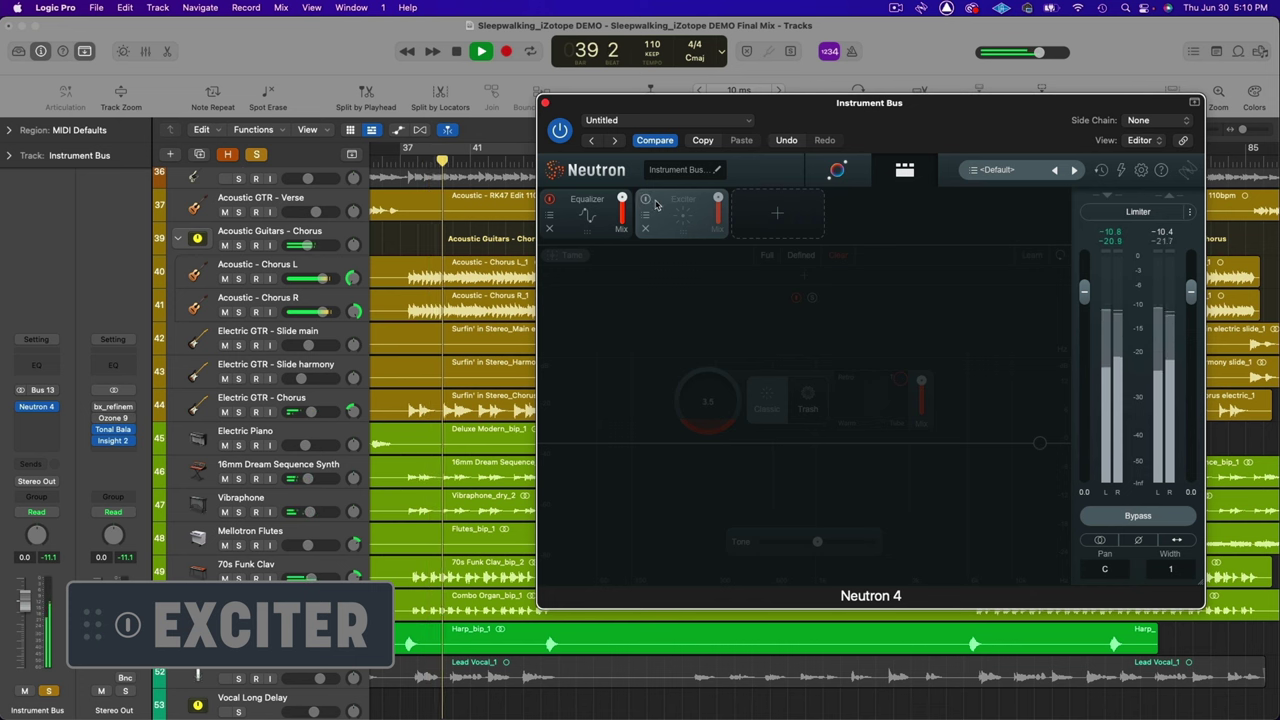
{"action": "left_click", "coordinate": [646, 200]}
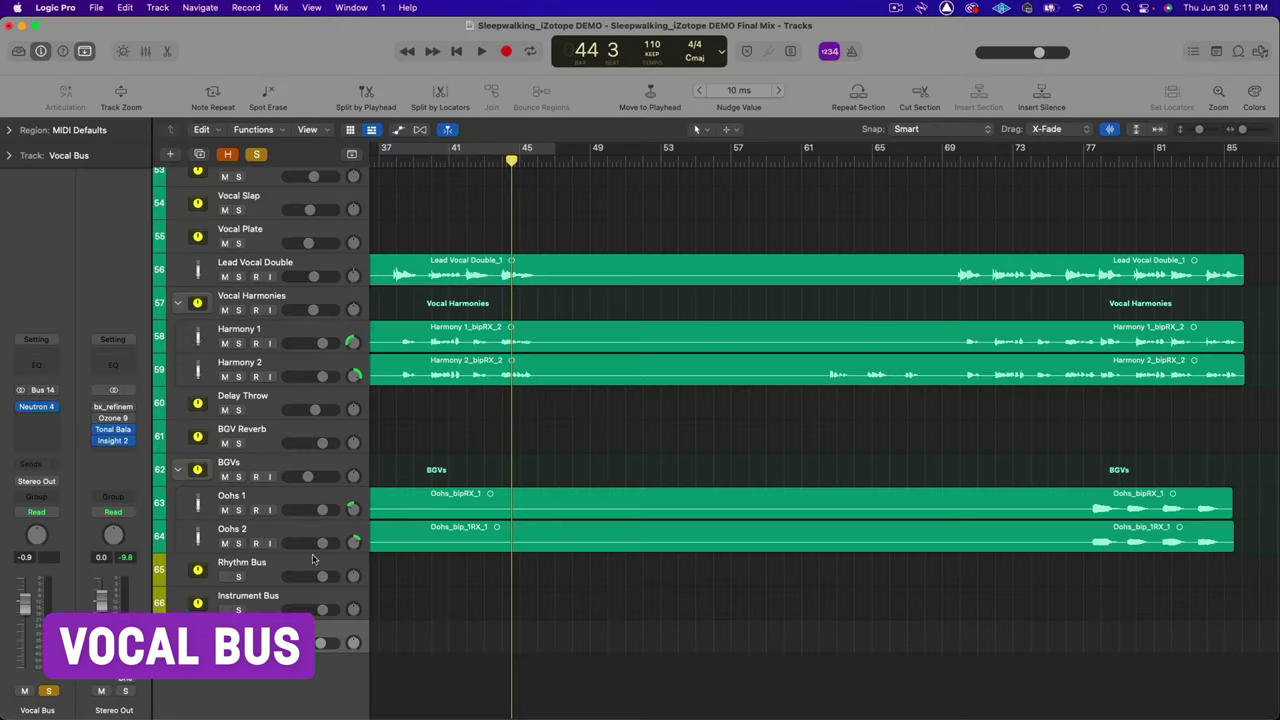
Open Neutron 4 on the Vocal Bus and move its window clear of the track headers
{"action": "scroll", "coordinate": [542, 395], "scroll_direction": "up", "scroll_amount": 2}
{"action": "scroll", "coordinate": [542, 395], "scroll_direction": "up", "scroll_amount": 5}
{"action": "scroll", "coordinate": [542, 395], "scroll_direction": "left", "scroll_amount": 2}
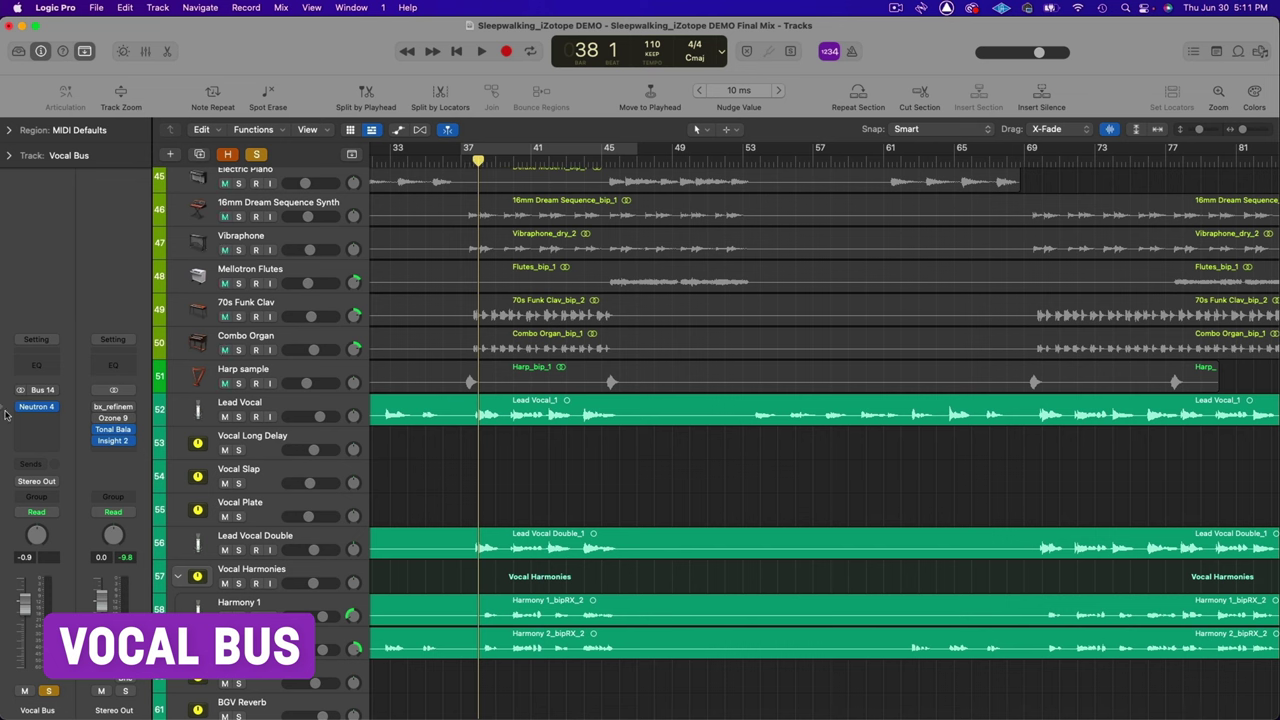
{"action": "left_click", "coordinate": [36, 406]}
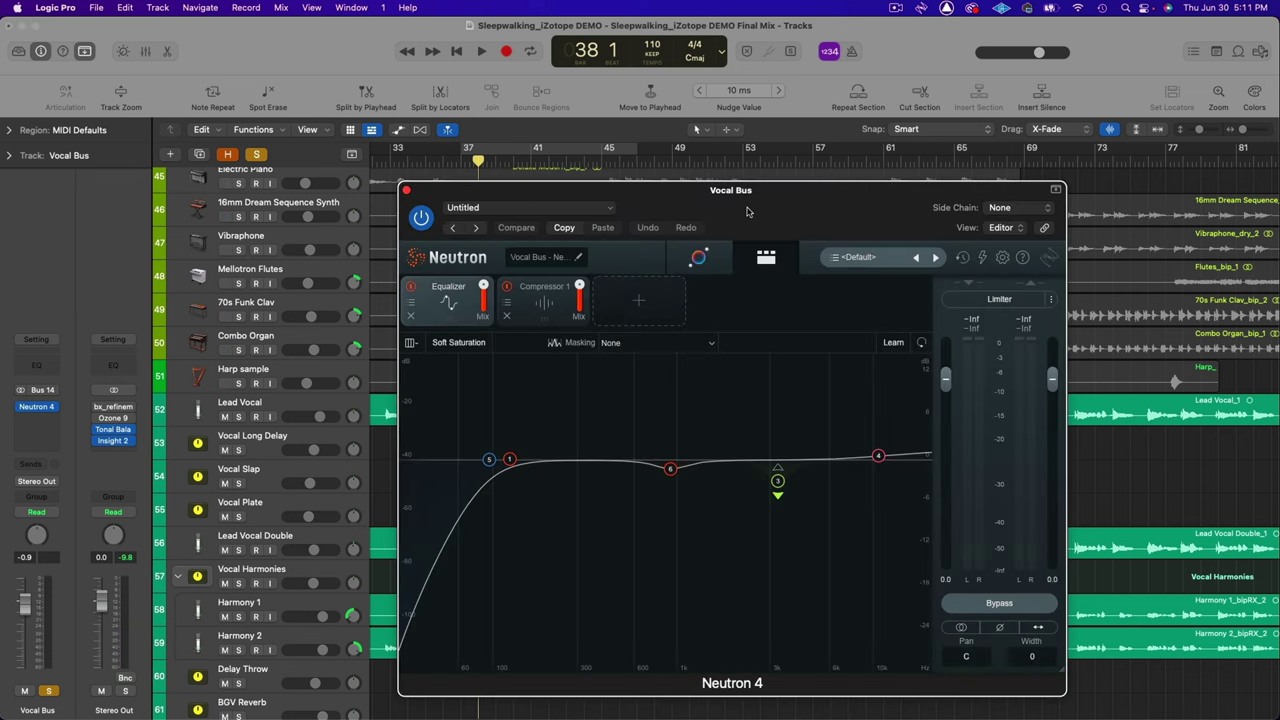
{"action": "left_click_drag", "start_coordinate": [750, 200], "coordinate": [910, 133]}
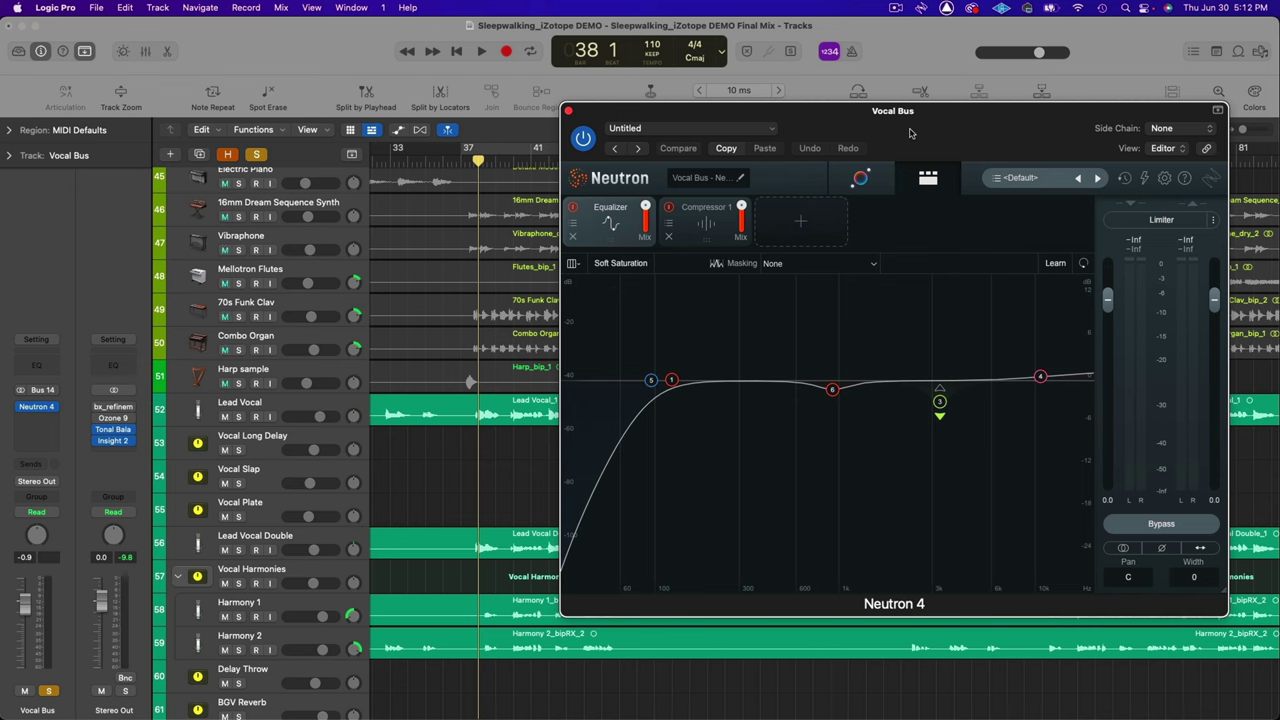
Compare the Vocal Bus with Neutron 4's Equalizer off and on during playback, and do the same for Compressor 1
{"action": "mouse_move", "coordinate": [650, 385]}
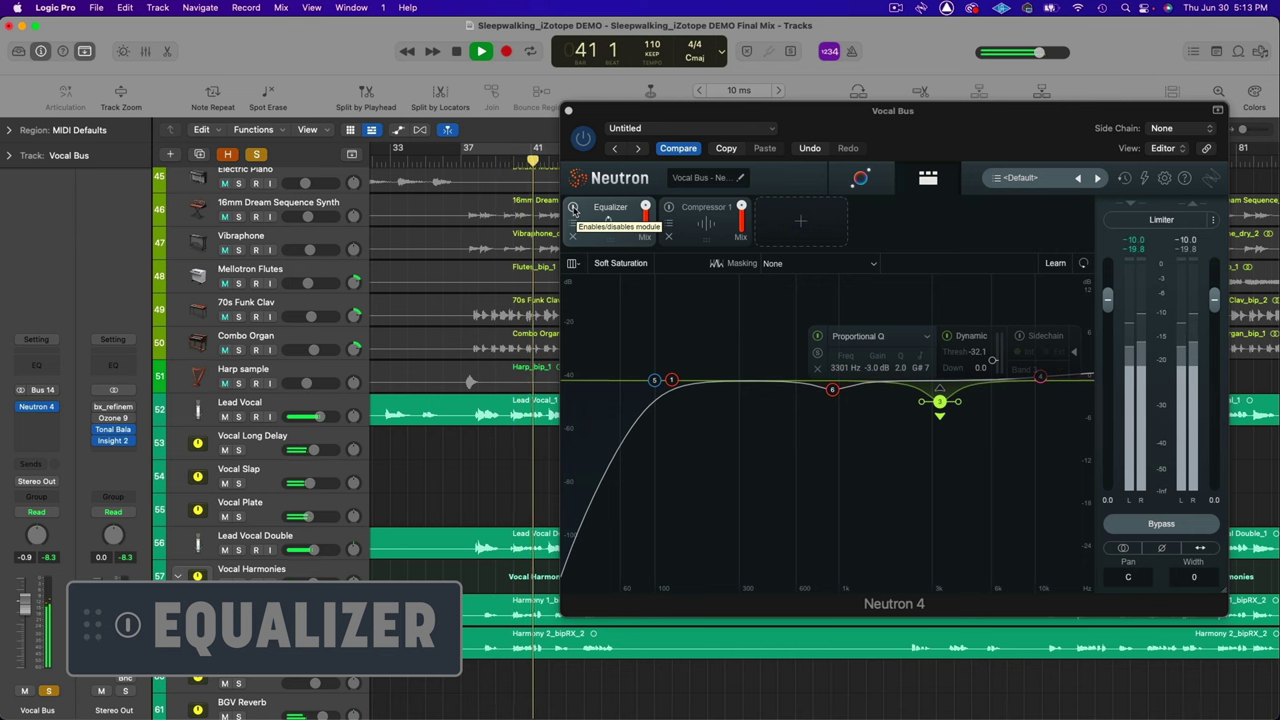
{"action": "left_click", "coordinate": [573, 207]}
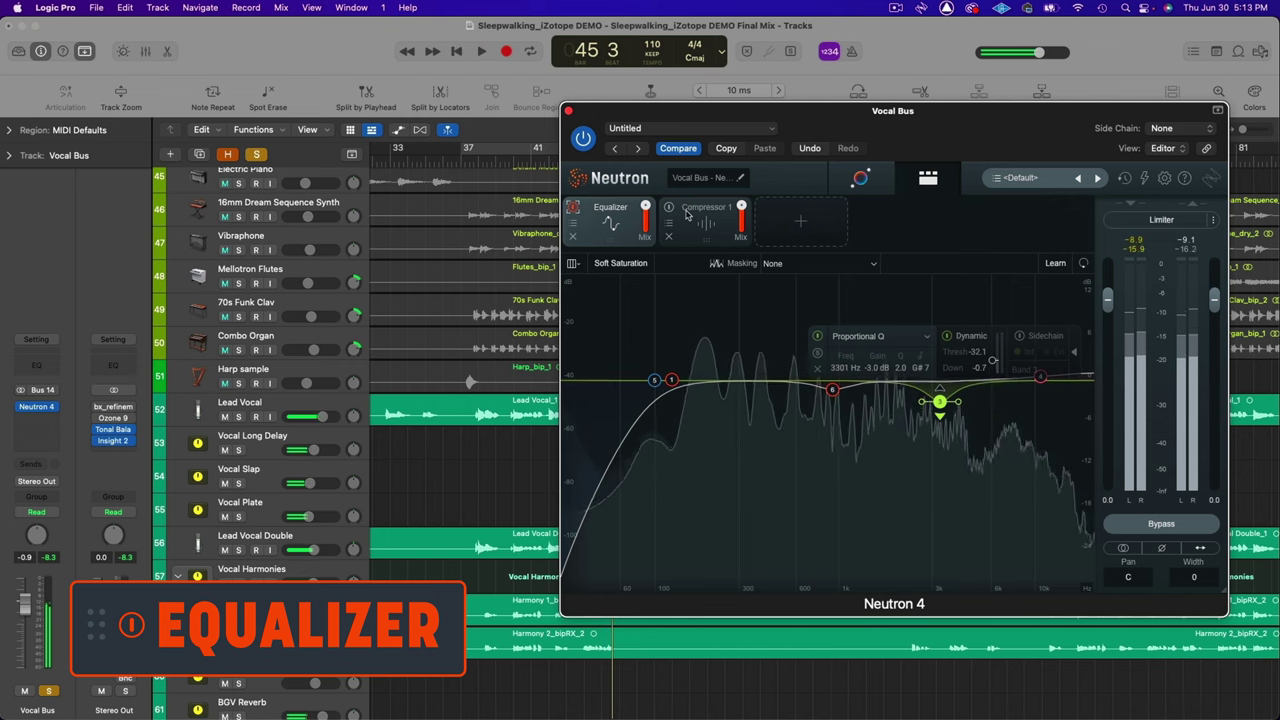
{"action": "key", "text": "space"}
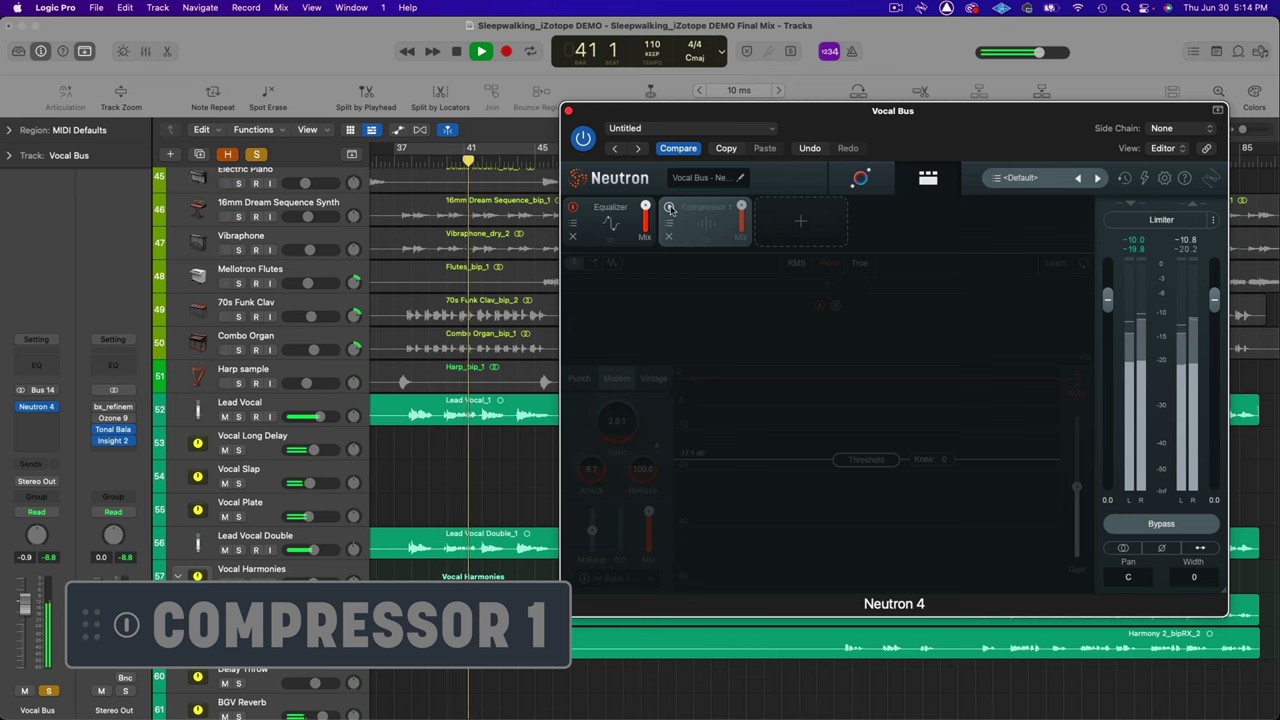
{"action": "left_click", "coordinate": [671, 208]}
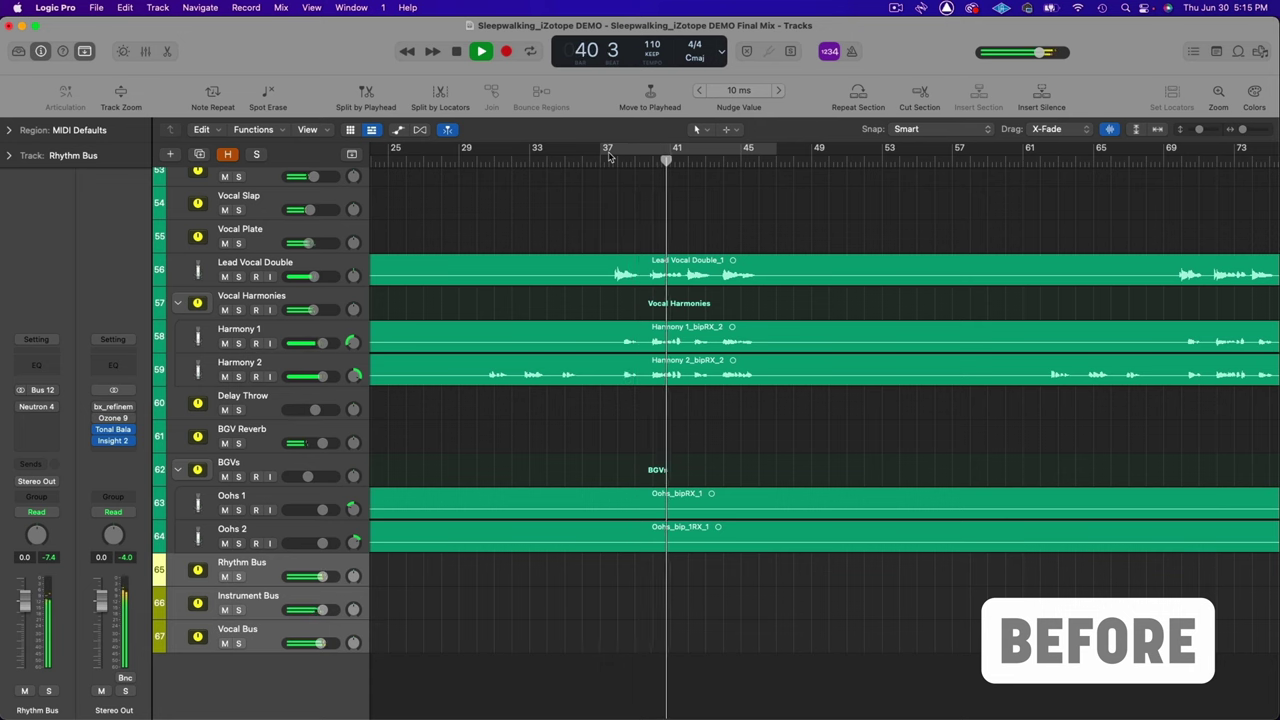
Replay the full mix from bar 37 with Neutron 4 active on the mix buses
{"action": "left_click", "coordinate": [607, 157]}
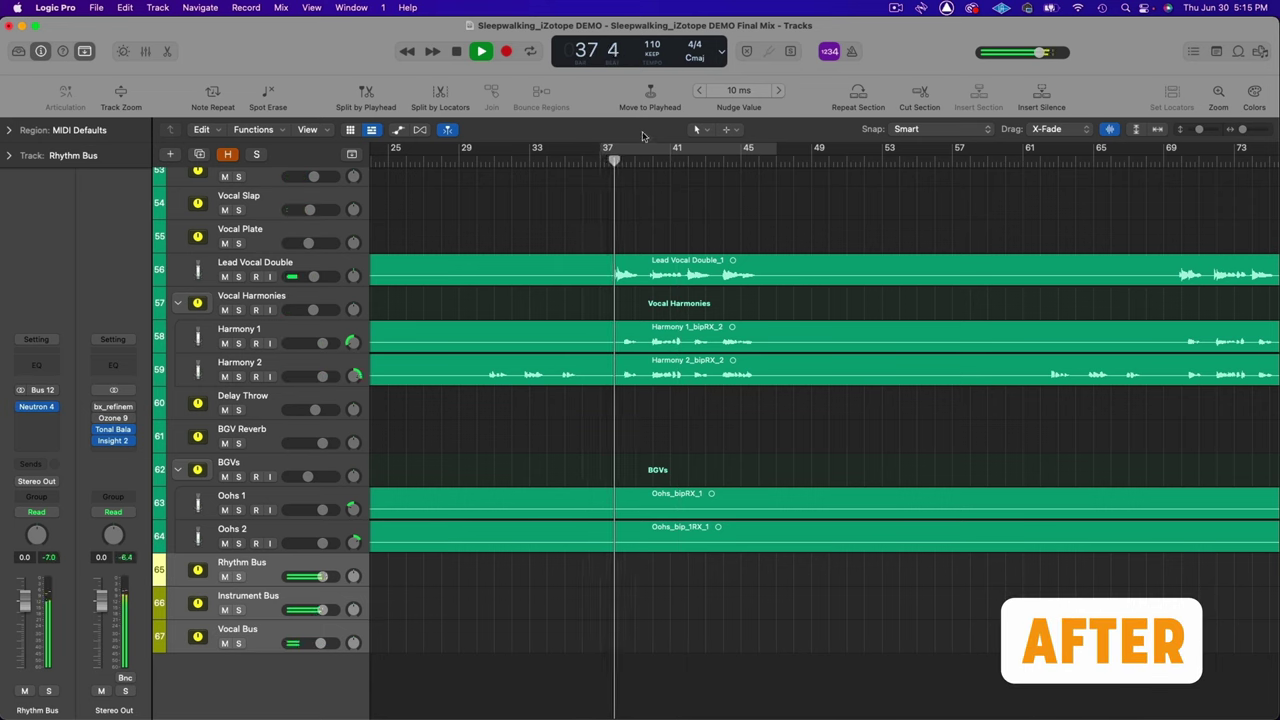
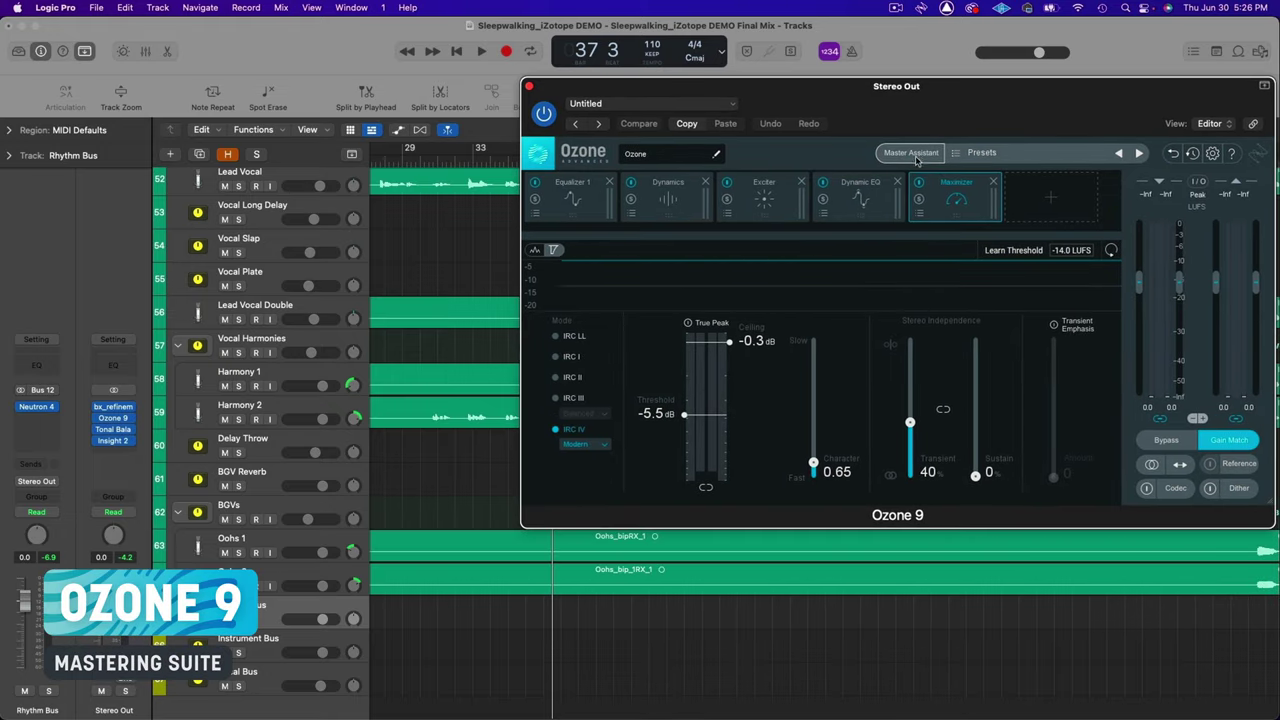
Show the Master Assistant options in Ozone 9 on the Stereo Out and close them without running it
{"action": "left_click", "coordinate": [915, 156]}
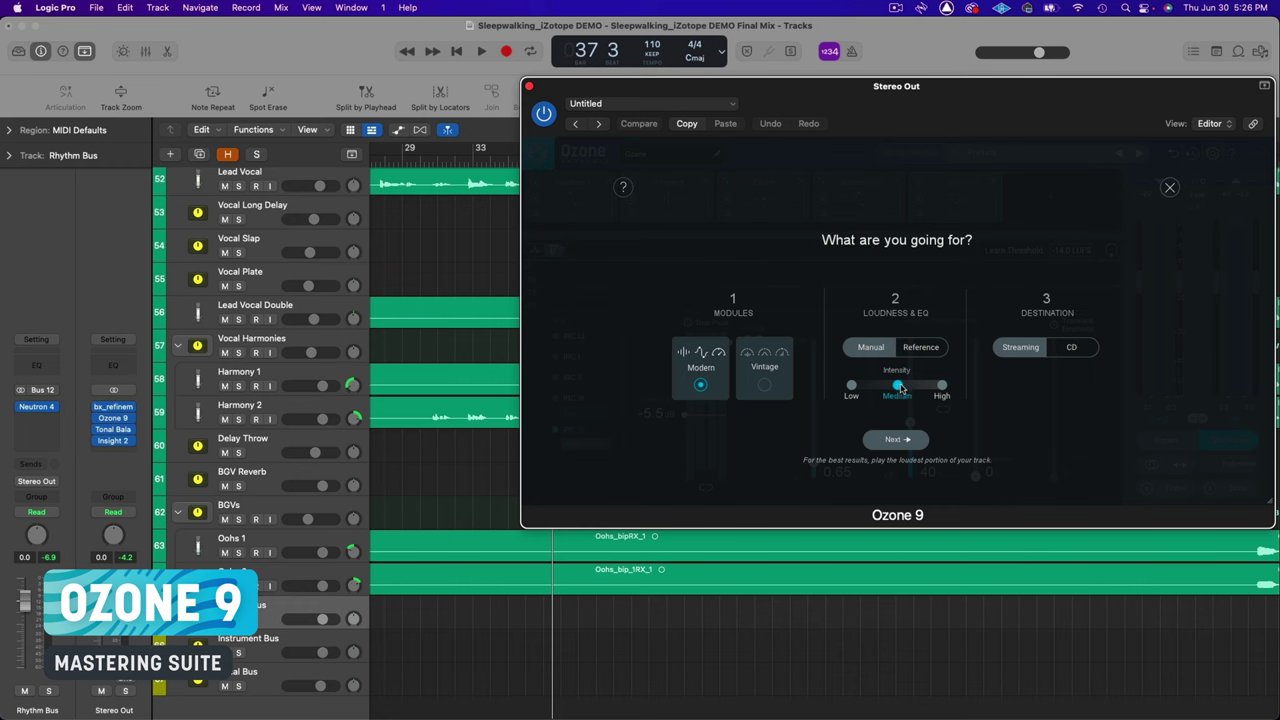
{"action": "left_click", "coordinate": [1170, 189]}
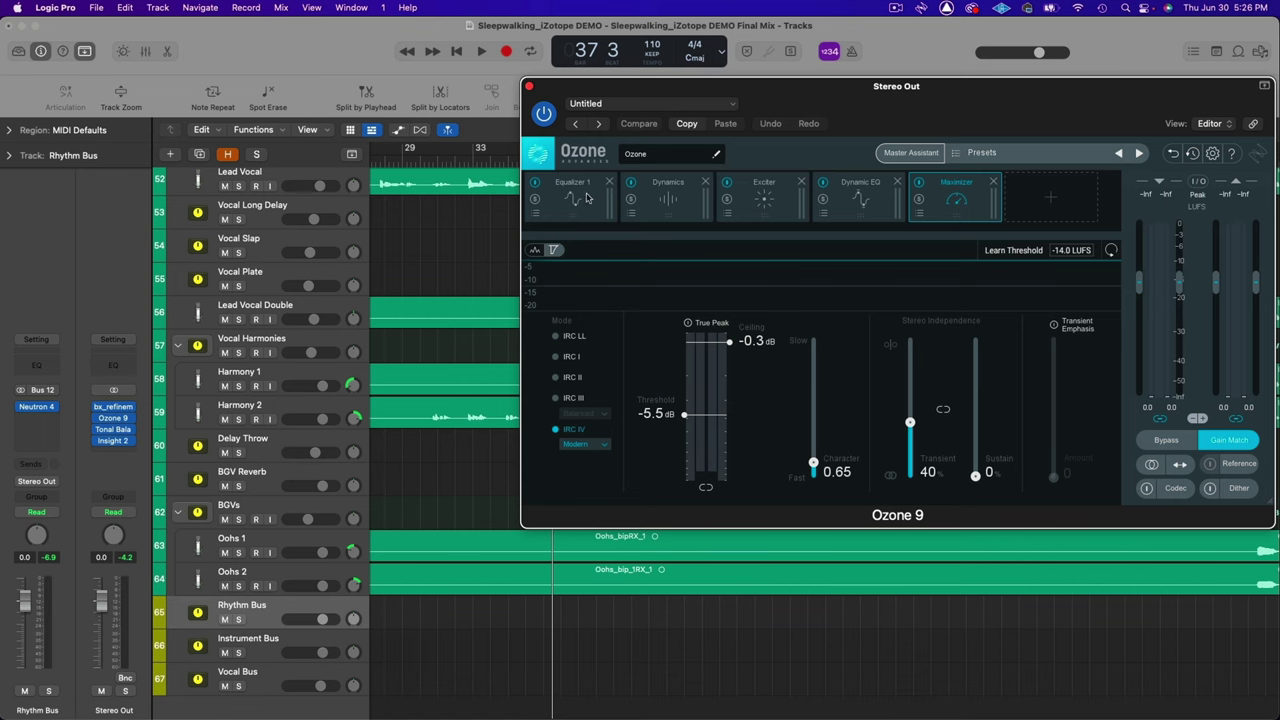
Inspect Equalizer 1's high shelf and 3029 Hz bands in Ozone 9, and compare the mix with Ozone bypassed and active
{"action": "left_click", "coordinate": [586, 199]}
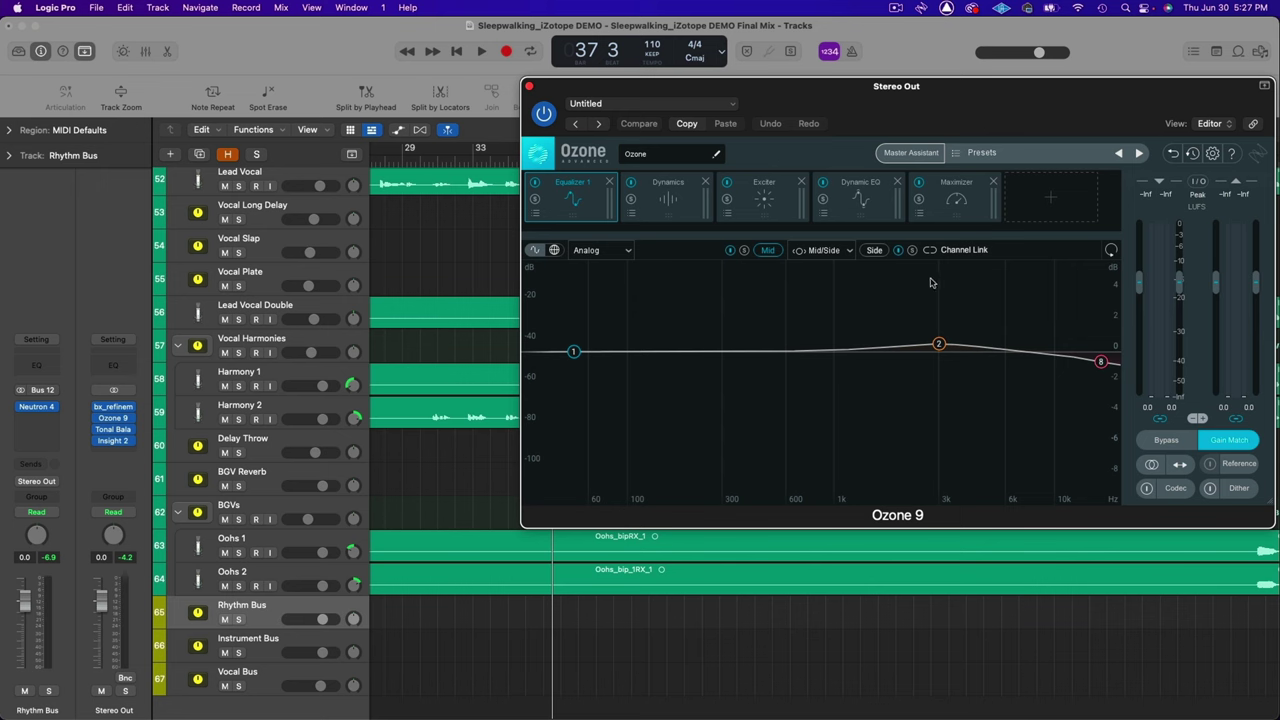
{"action": "left_click", "coordinate": [1101, 362]}
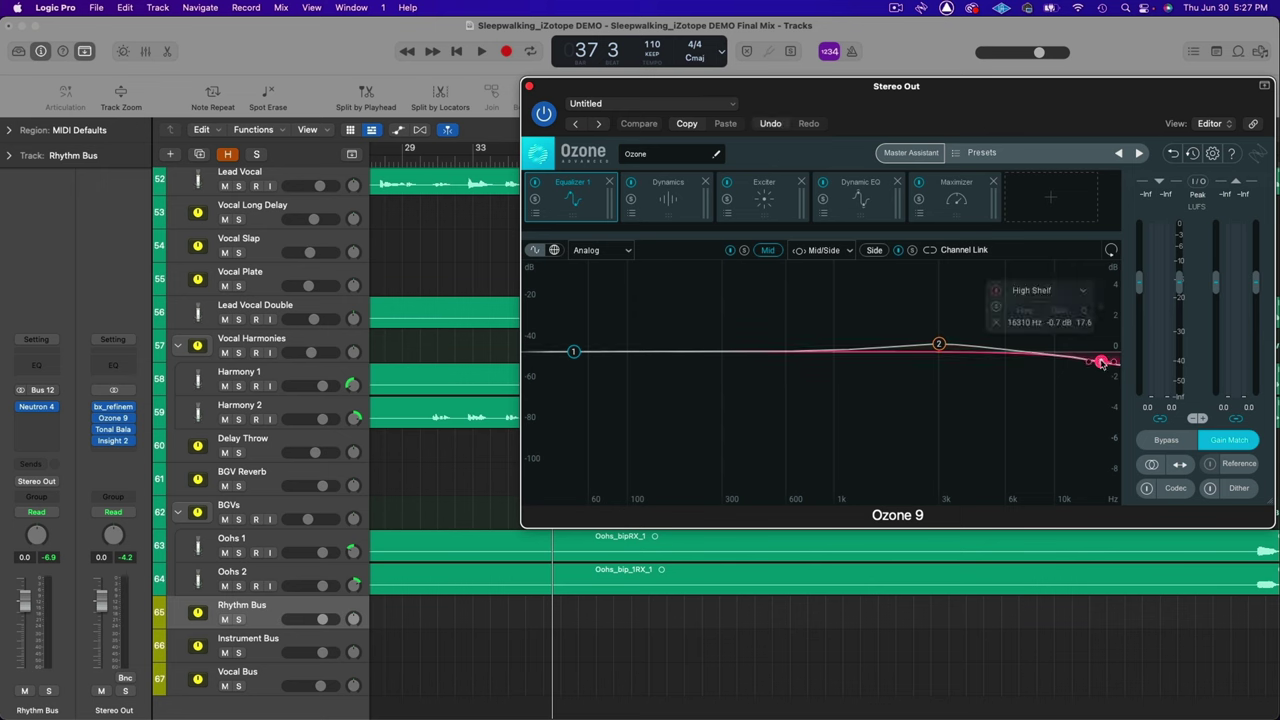
{"action": "left_click", "coordinate": [939, 345]}
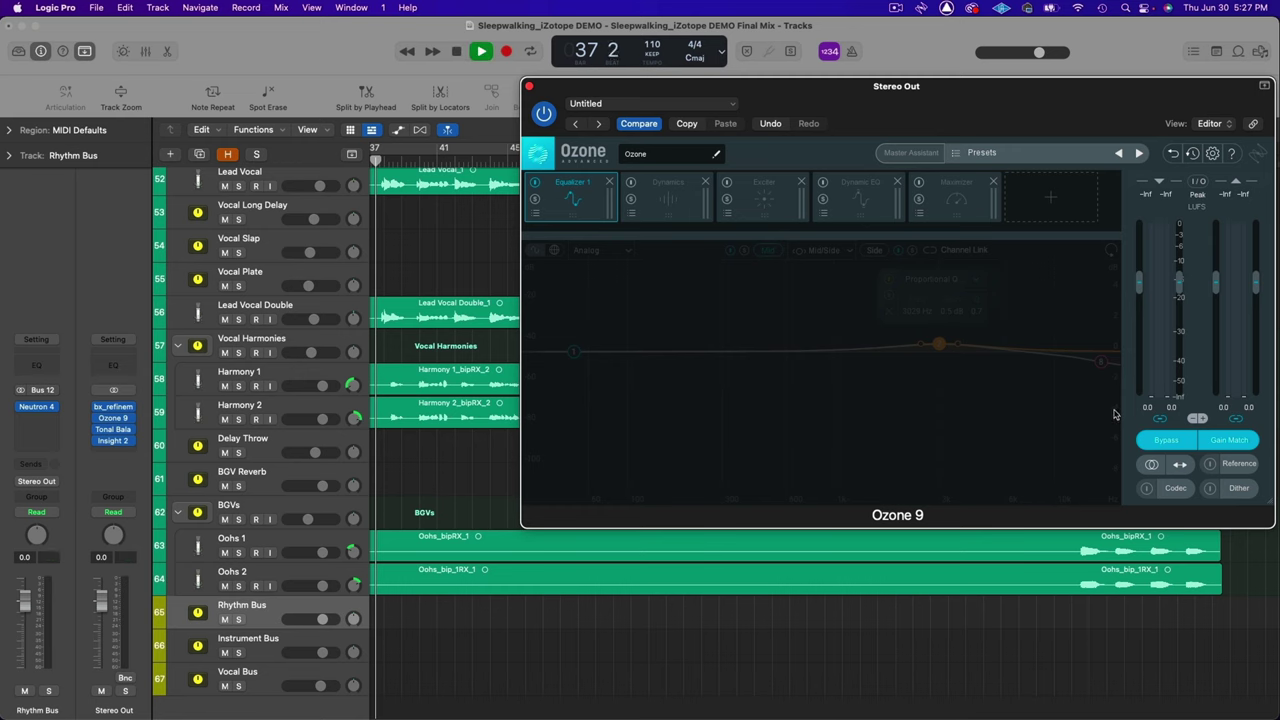
{"action": "left_click", "coordinate": [1165, 441]}
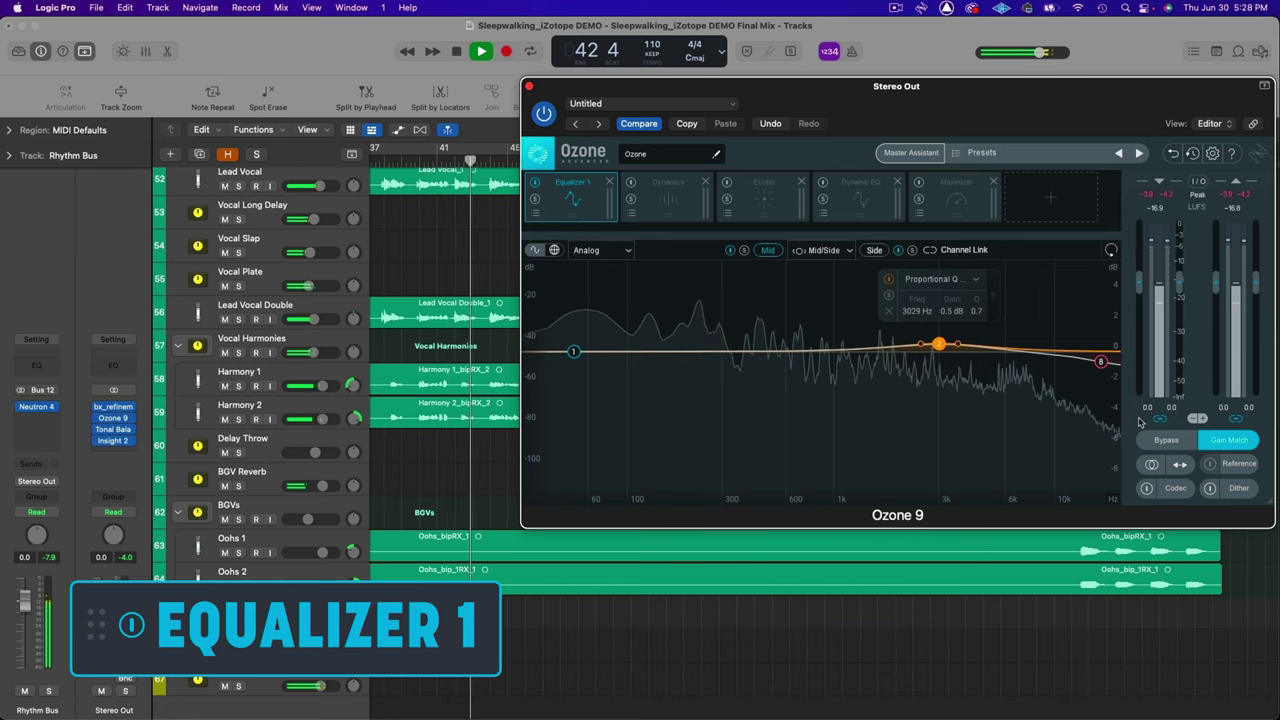
{"action": "key", "text": "space"}
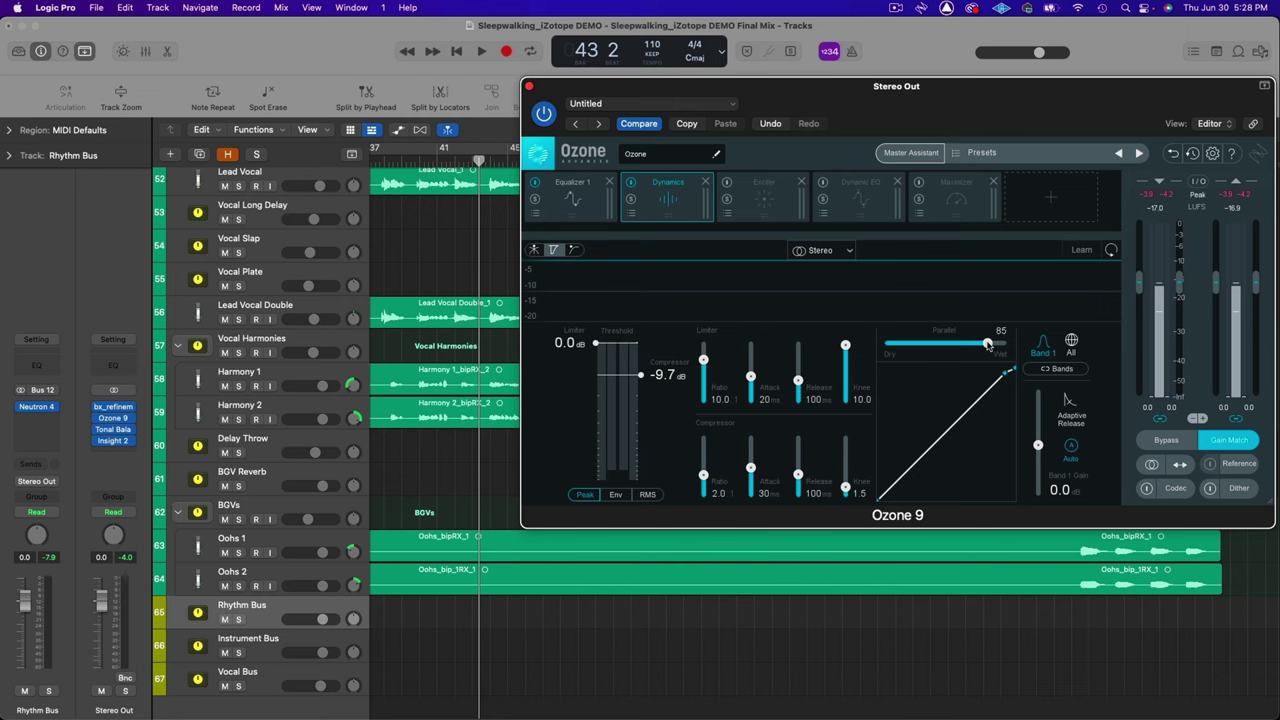
Replay the mix from bar 39 with Ozone 9's Dynamics module off and on
{"action": "left_click_drag", "start_coordinate": [457, 158], "coordinate": [415, 160]}
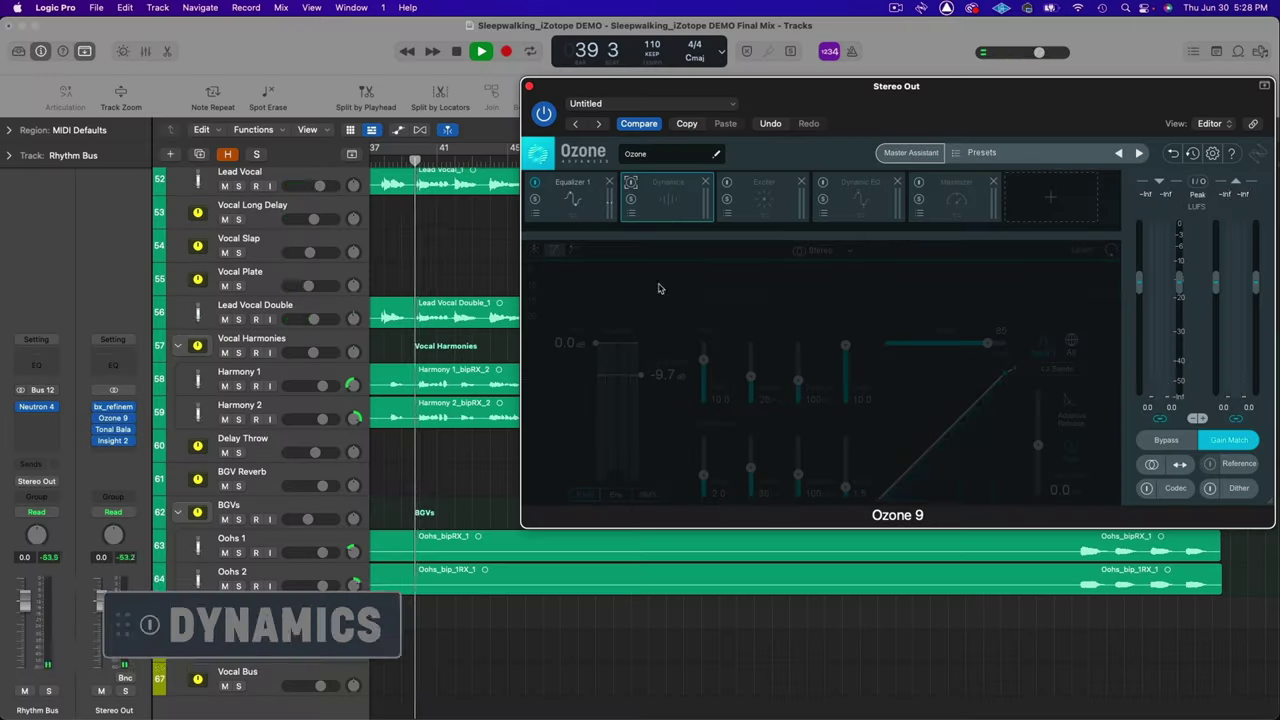
{"action": "left_click", "coordinate": [631, 183]}
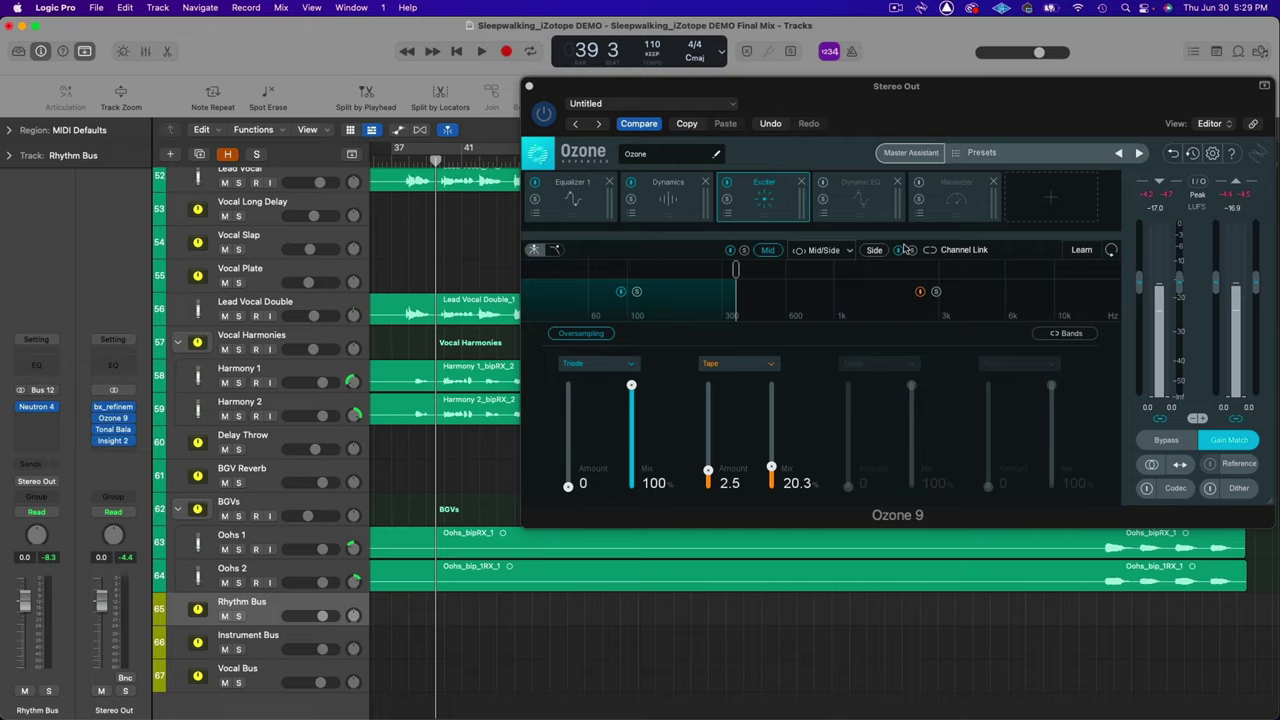
Inspect the Exciter's Mid and Side settings in Ozone 9, and compare the playing mix with the module off and on
{"action": "left_click", "coordinate": [874, 250]}
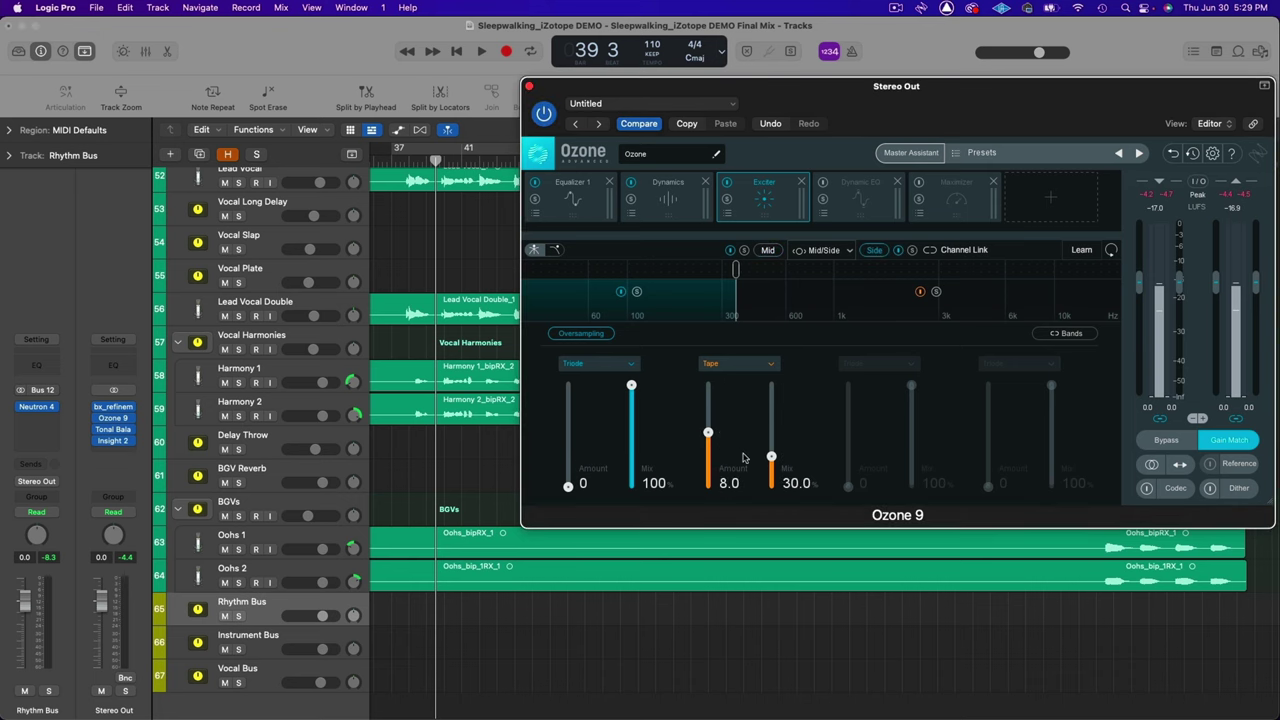
{"action": "left_click", "coordinate": [768, 251]}
{"action": "left_click", "coordinate": [728, 184]}
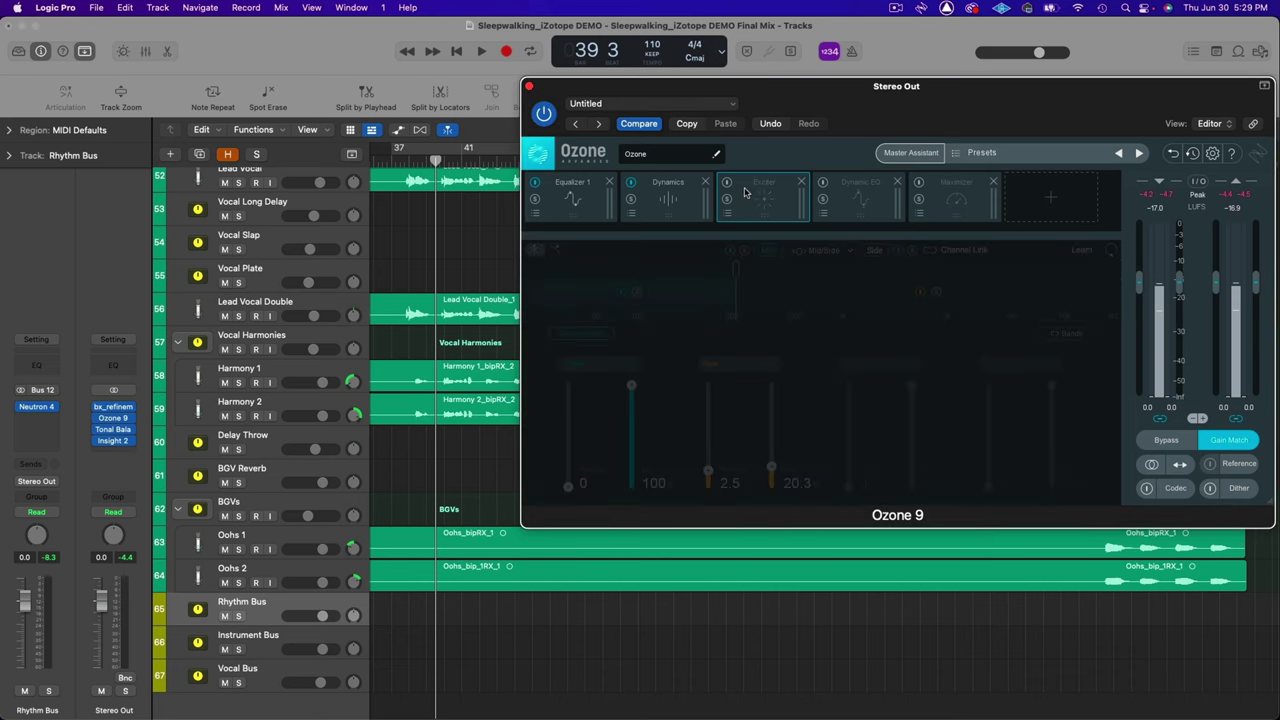
{"action": "key", "text": "space"}
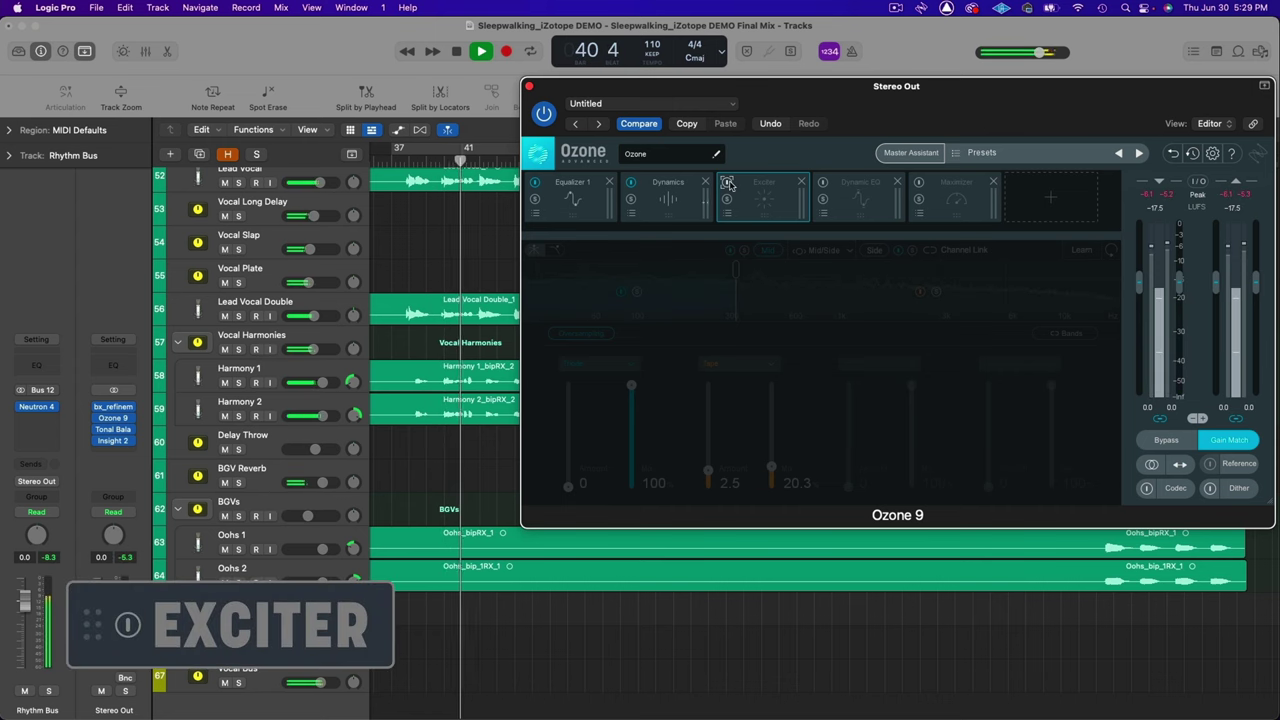
{"action": "left_click", "coordinate": [728, 184]}
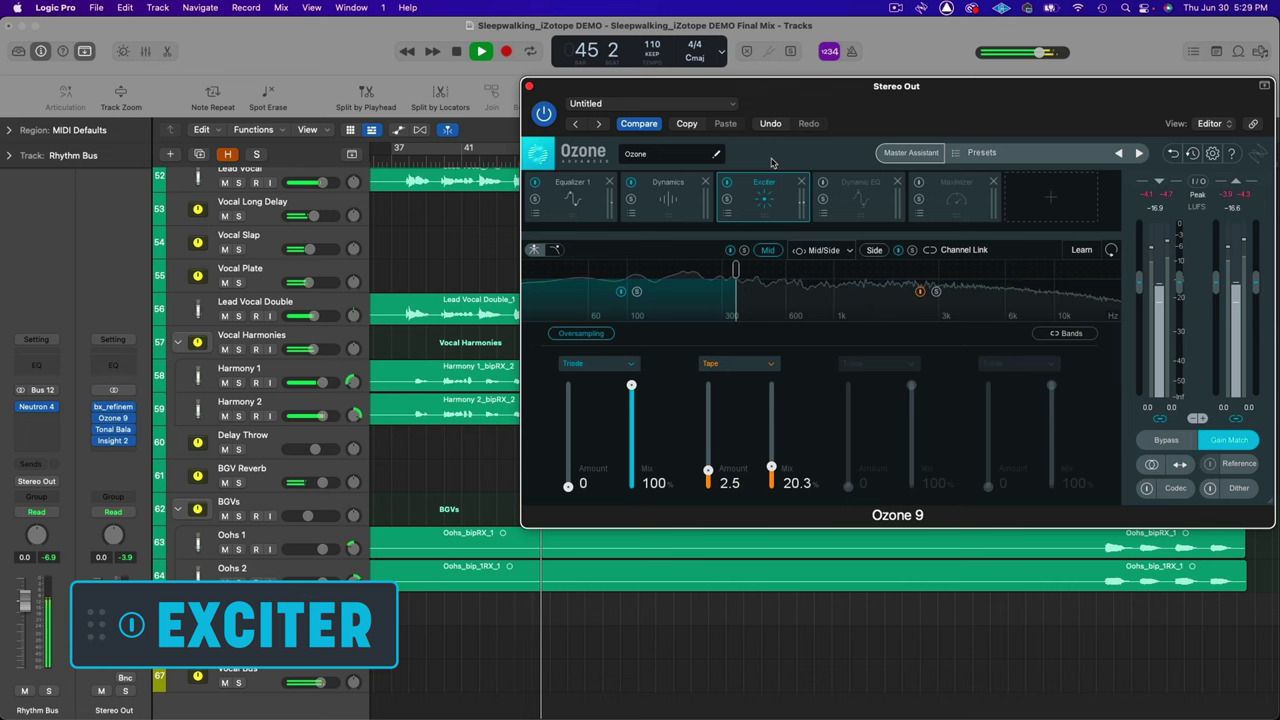
{"action": "key", "text": "space"}
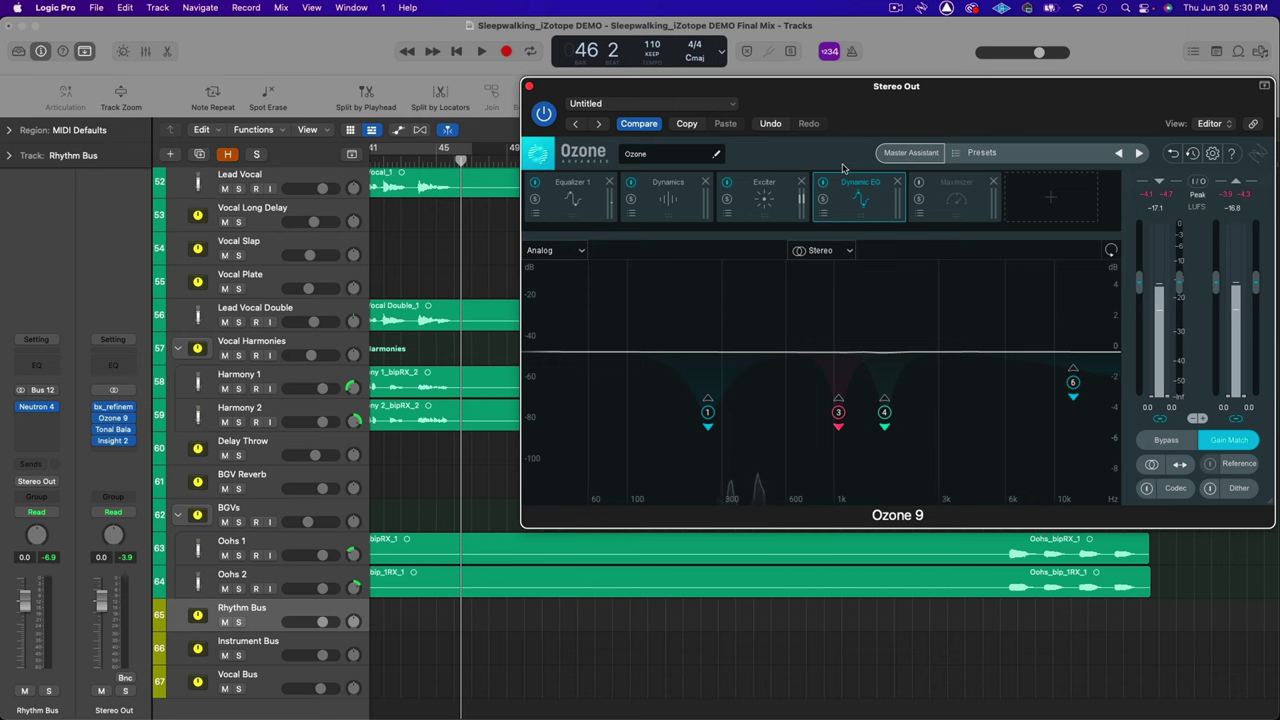
Inspect bands 1 and 3 of Ozone 9's Dynamic EQ, and compare the mix from bar 37 with the module off and on
{"action": "left_click", "coordinate": [707, 413]}
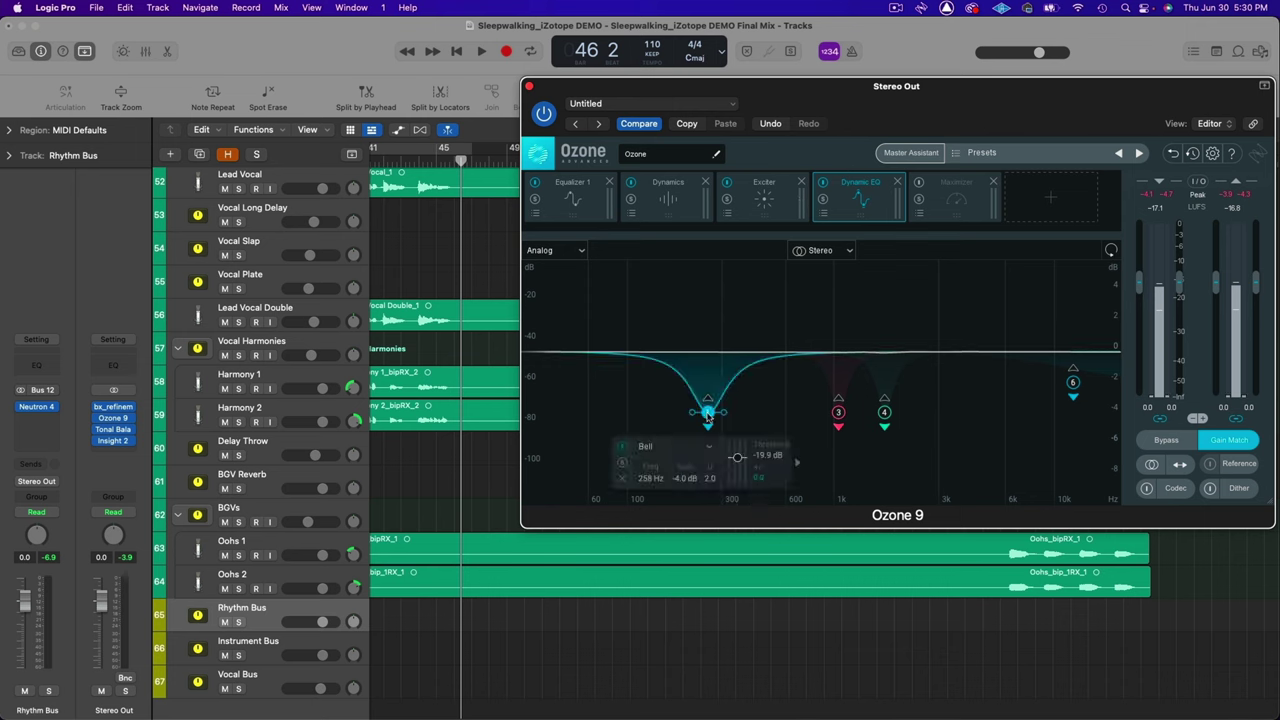
{"action": "left_click", "coordinate": [839, 414]}
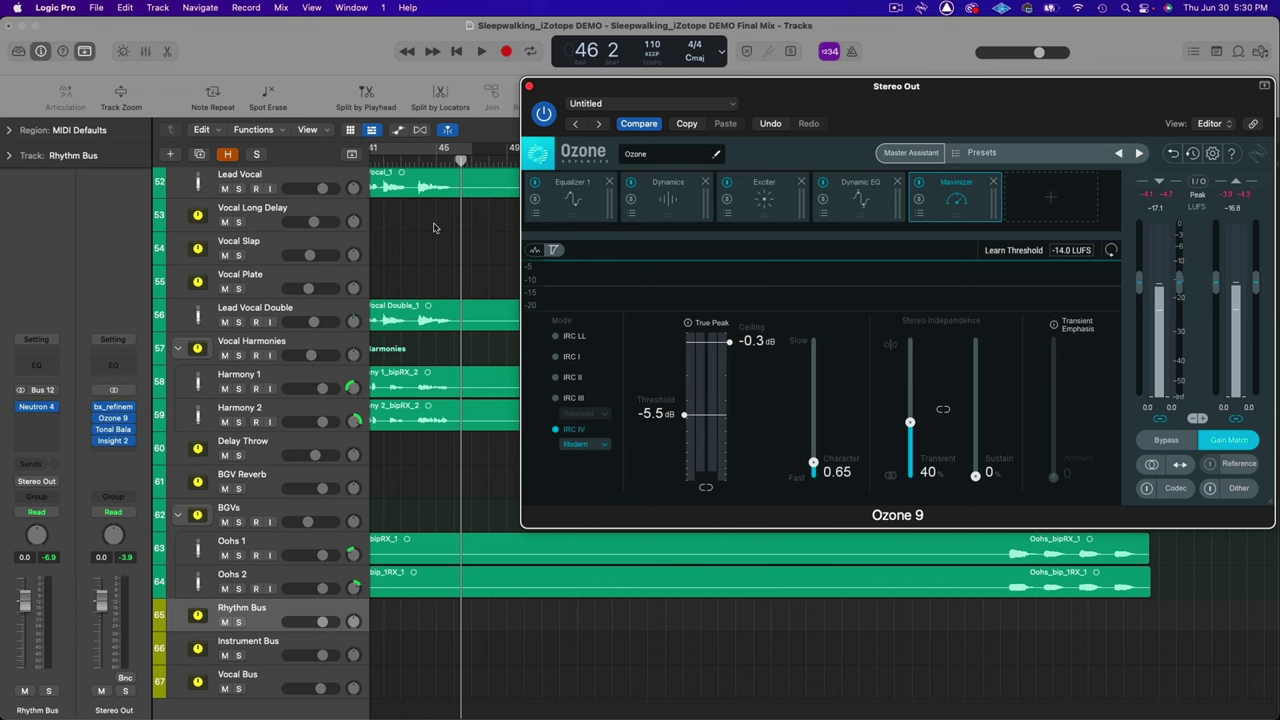
{"action": "scroll", "coordinate": [433, 228], "scroll_direction": "left", "scroll_amount": 5}
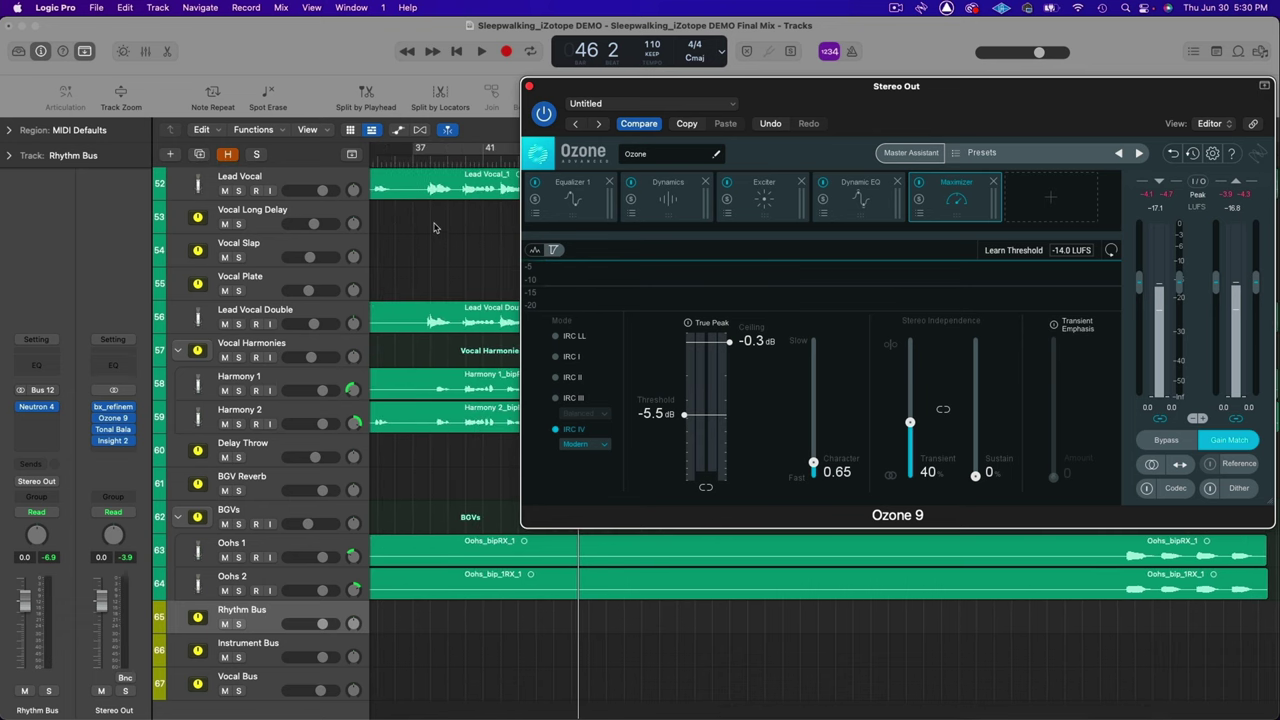
{"action": "left_click", "coordinate": [860, 198]}
{"action": "left_click", "coordinate": [823, 183]}
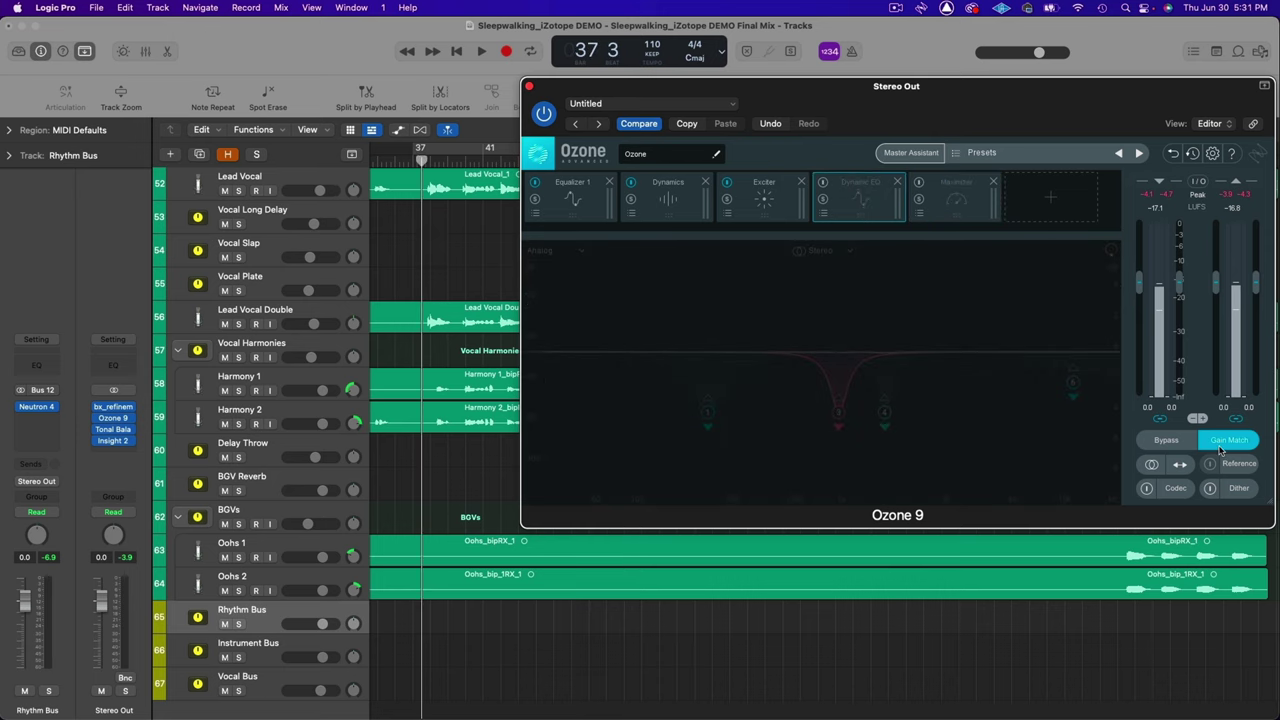
{"action": "key", "text": "space"}
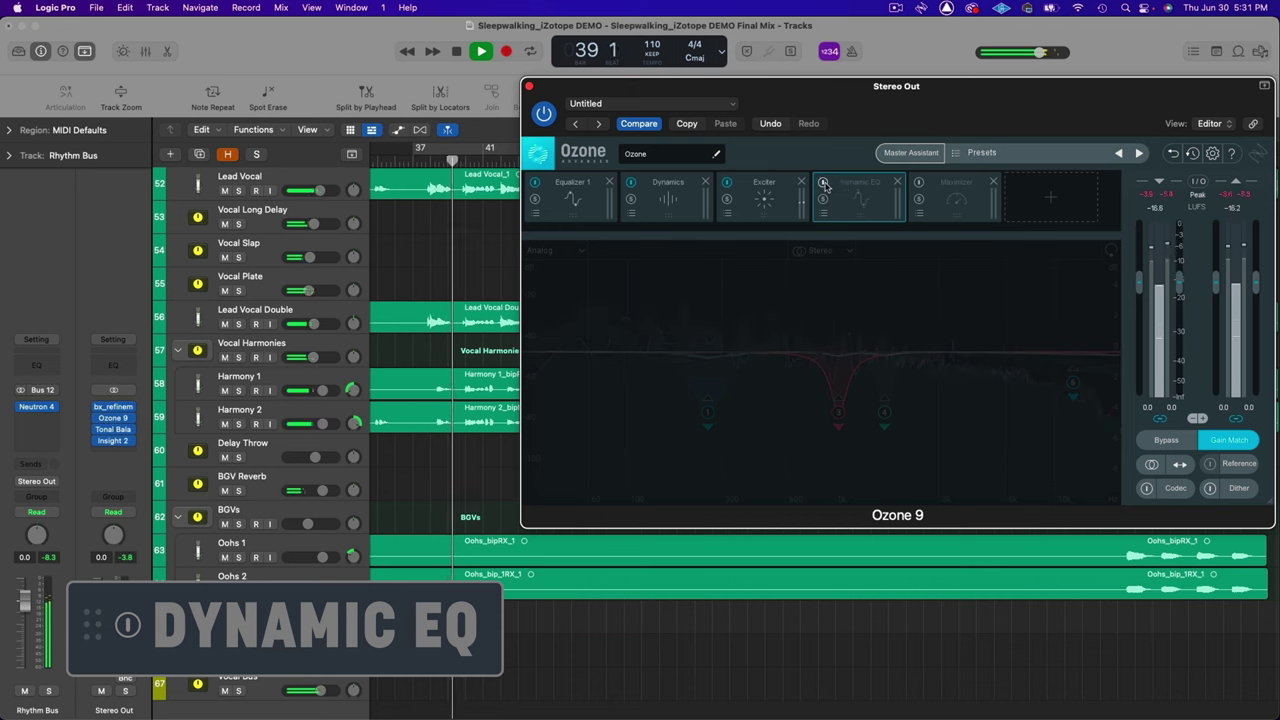
{"action": "left_click", "coordinate": [823, 183]}
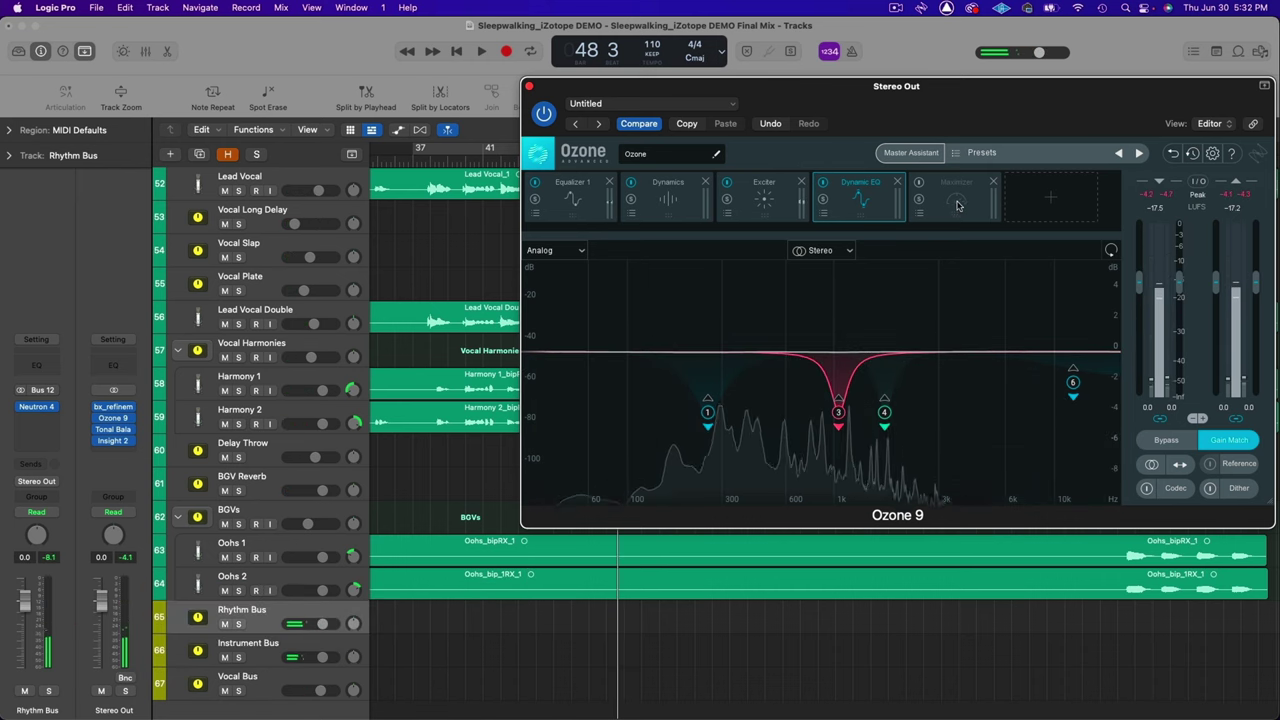
Show the Maximizer module in Ozone 9 and enable it
{"action": "left_click", "coordinate": [957, 205]}
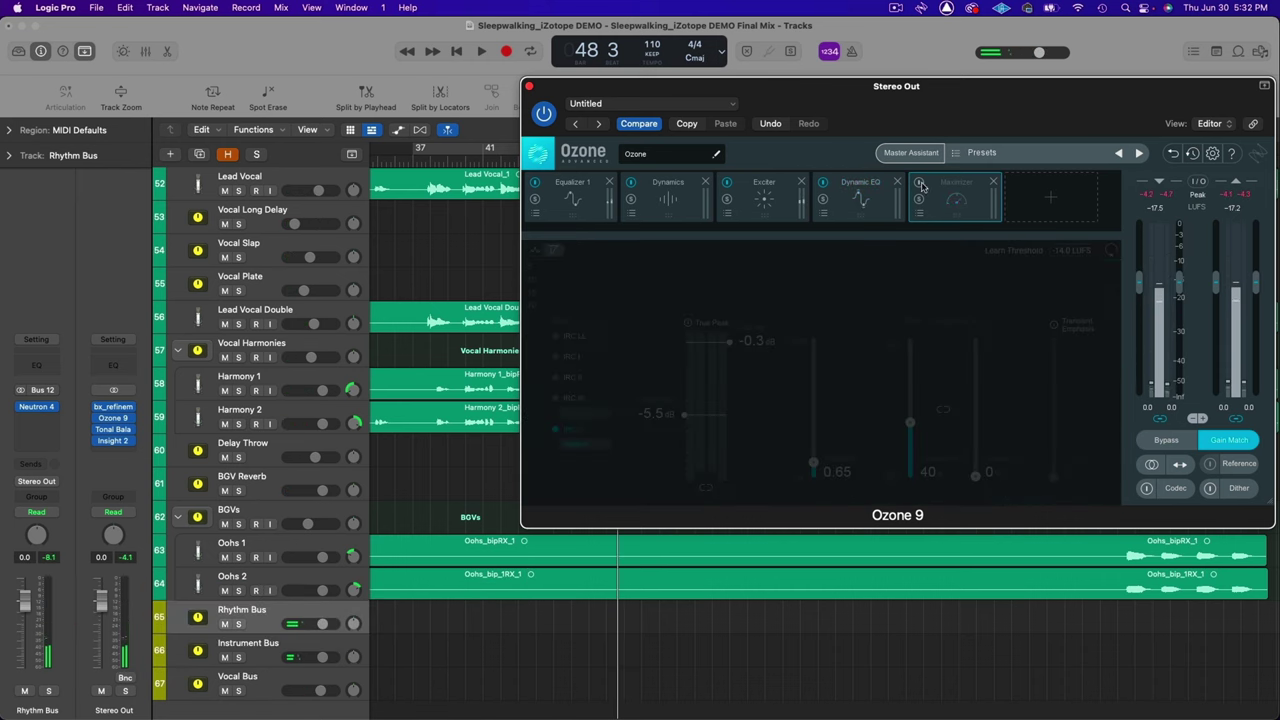
{"action": "left_click", "coordinate": [919, 184]}
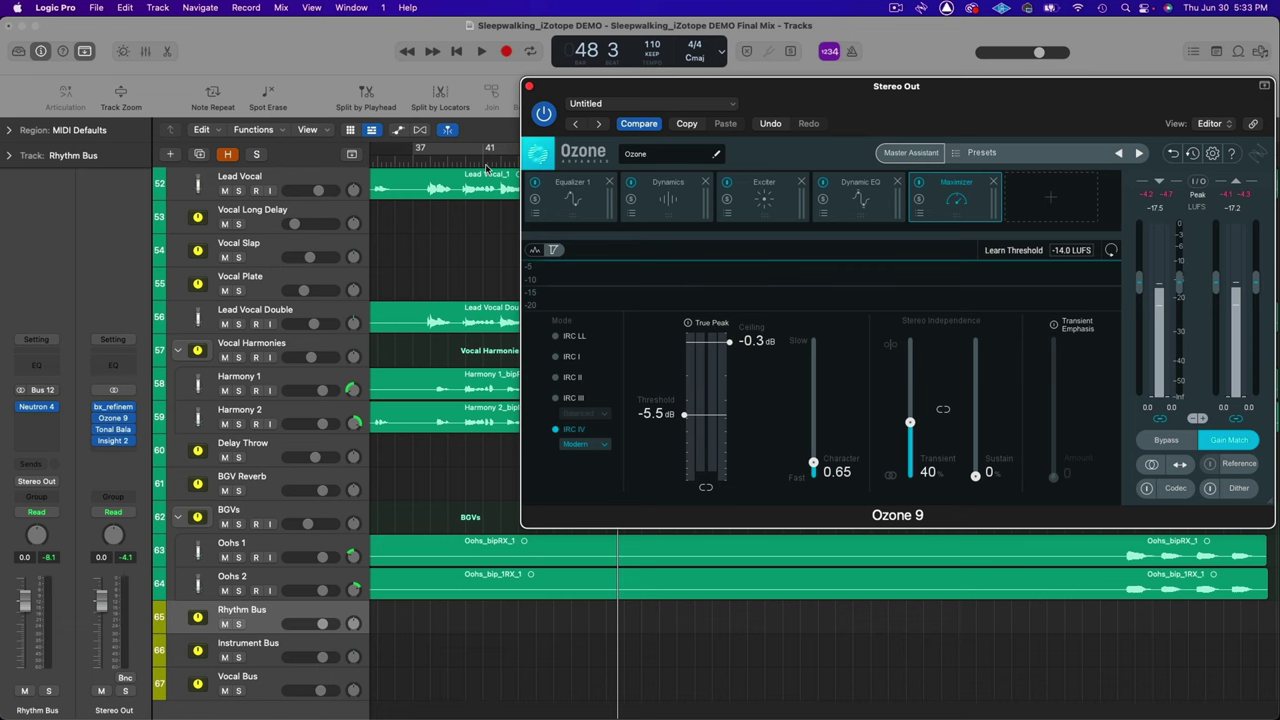
Replay the mix from bar 39 with Gain Match on, comparing the whole Ozone 9 chain bypassed and active
{"action": "scroll", "coordinate": [492, 165], "scroll_direction": "right", "scroll_amount": 2}
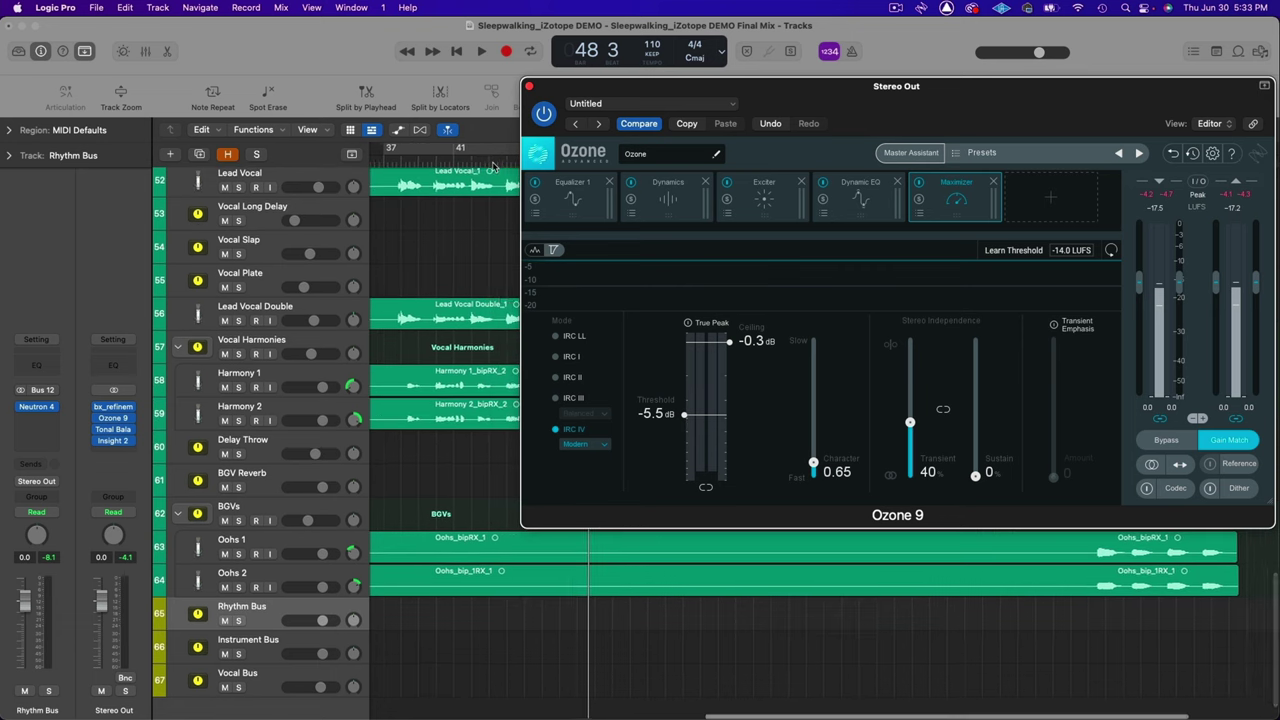
{"action": "scroll", "coordinate": [492, 165], "scroll_direction": "up", "scroll_amount": 1}
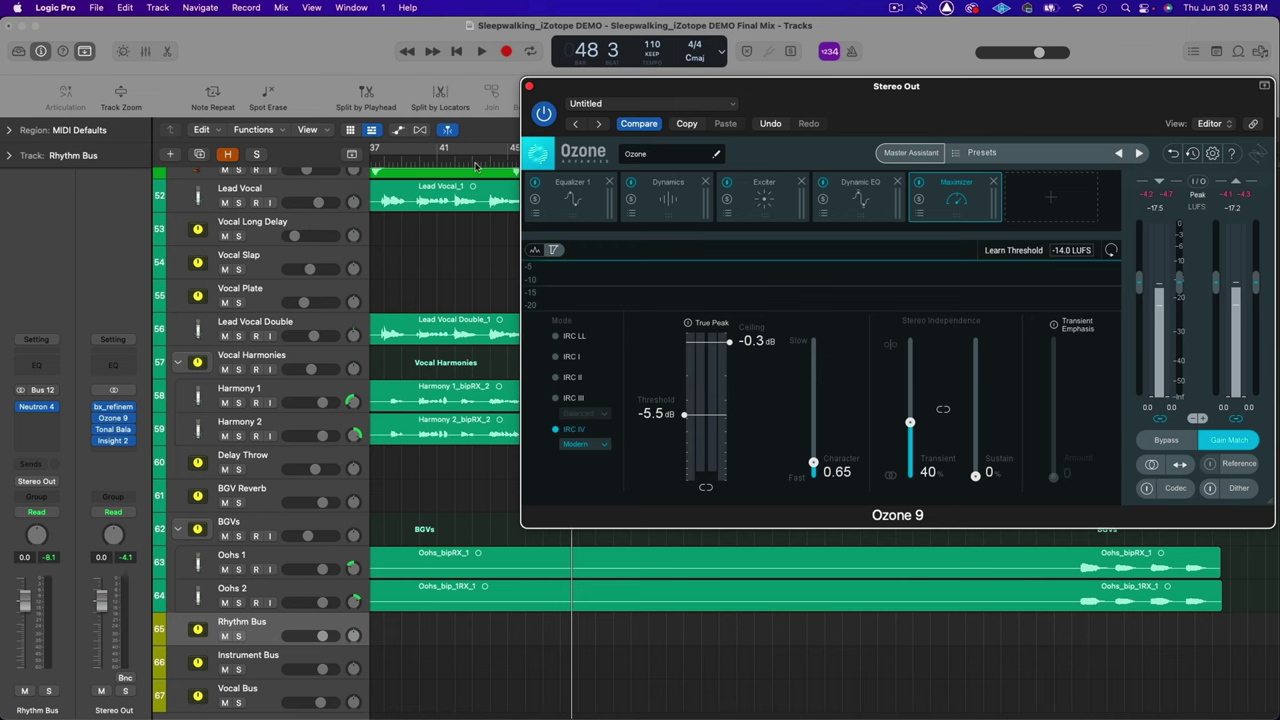
{"action": "left_click", "coordinate": [412, 163]}
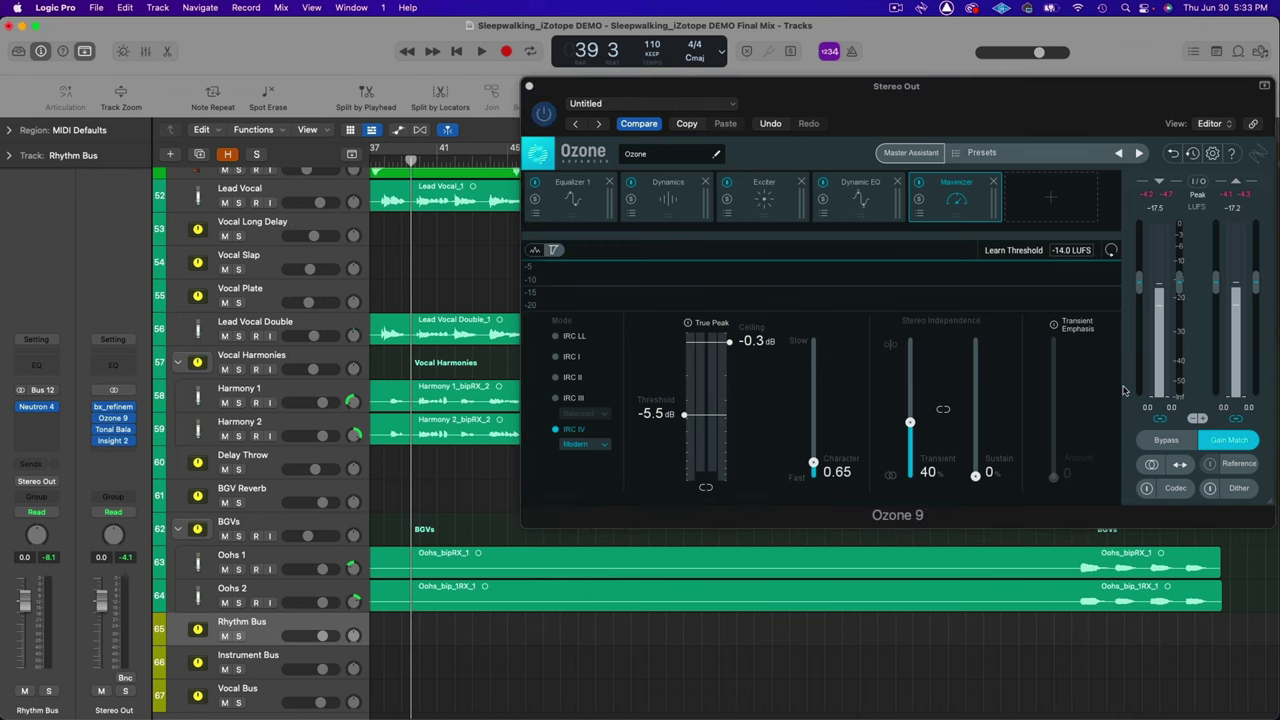
{"action": "left_click", "coordinate": [1228, 443]}
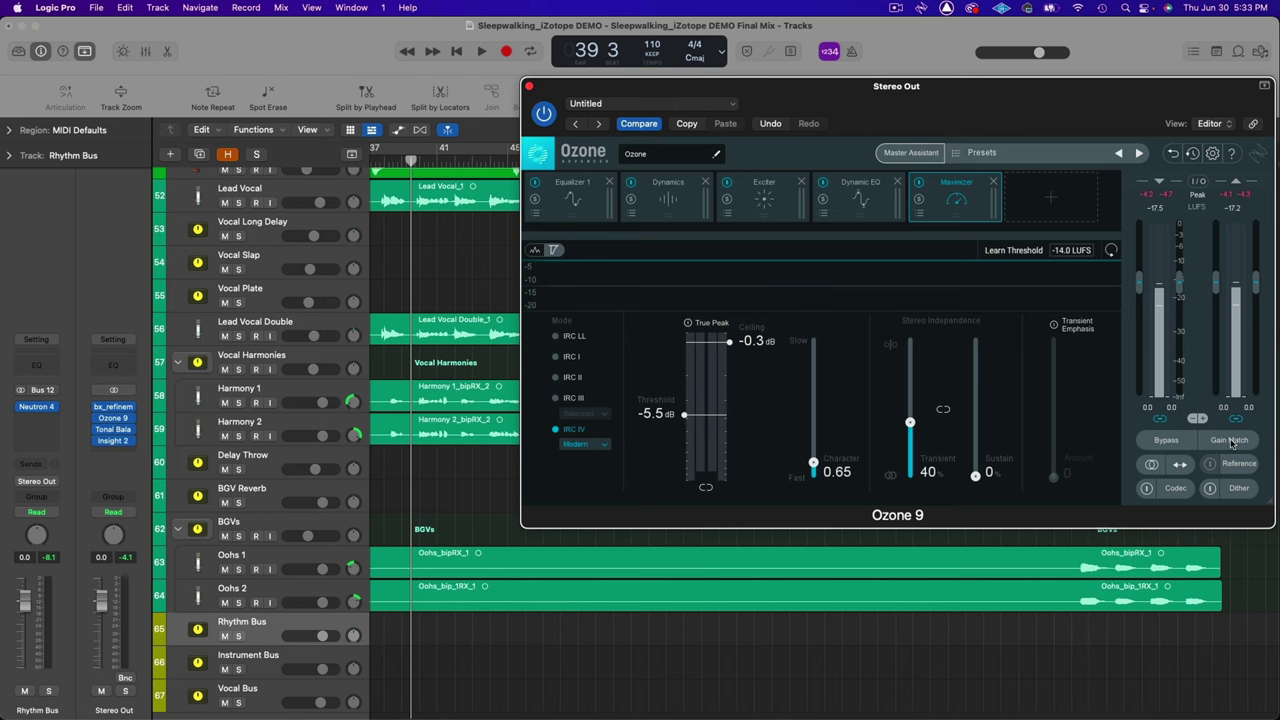
{"action": "left_click", "coordinate": [1167, 440]}
{"action": "key", "text": "space"}
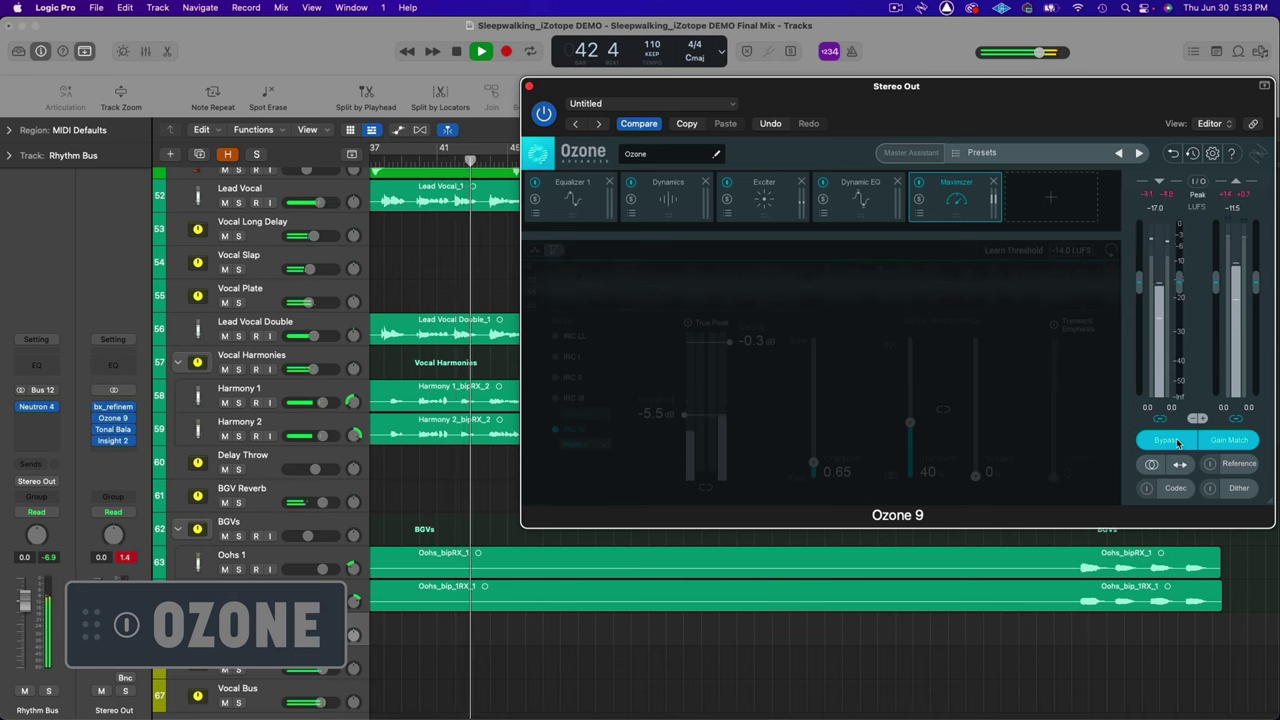
{"action": "left_click", "coordinate": [1178, 442]}
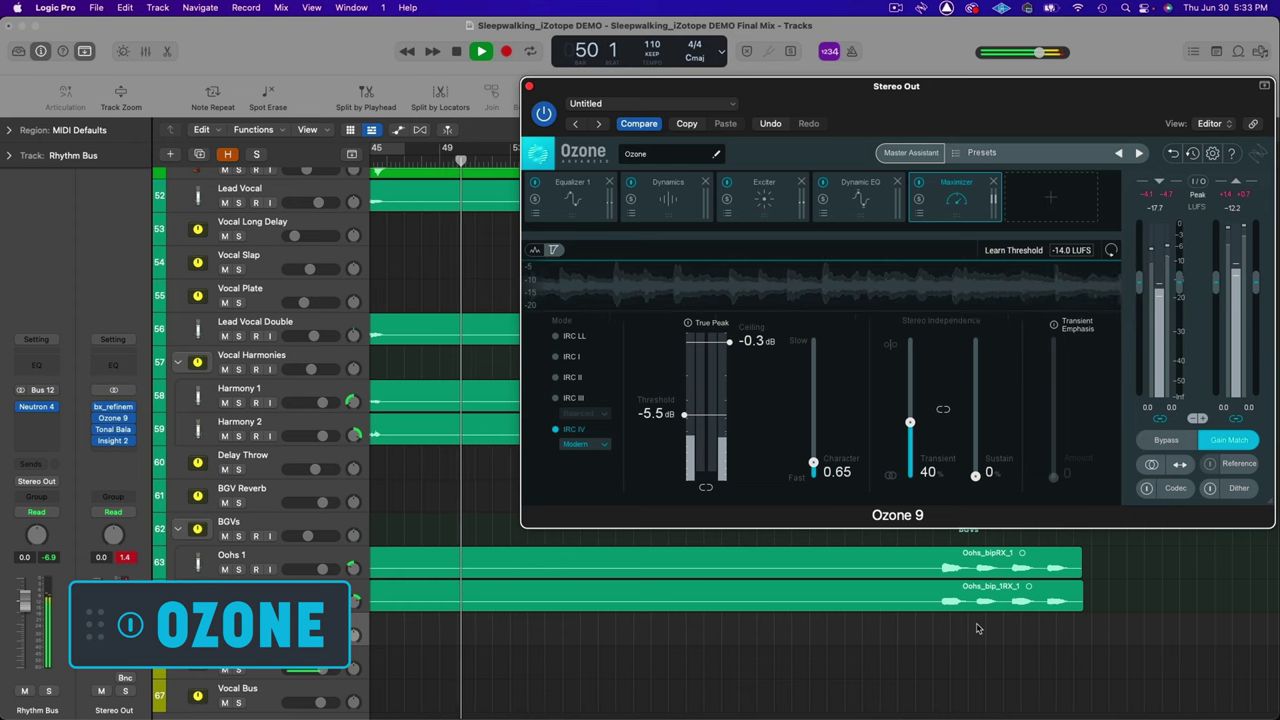
{"action": "key", "text": "space"}
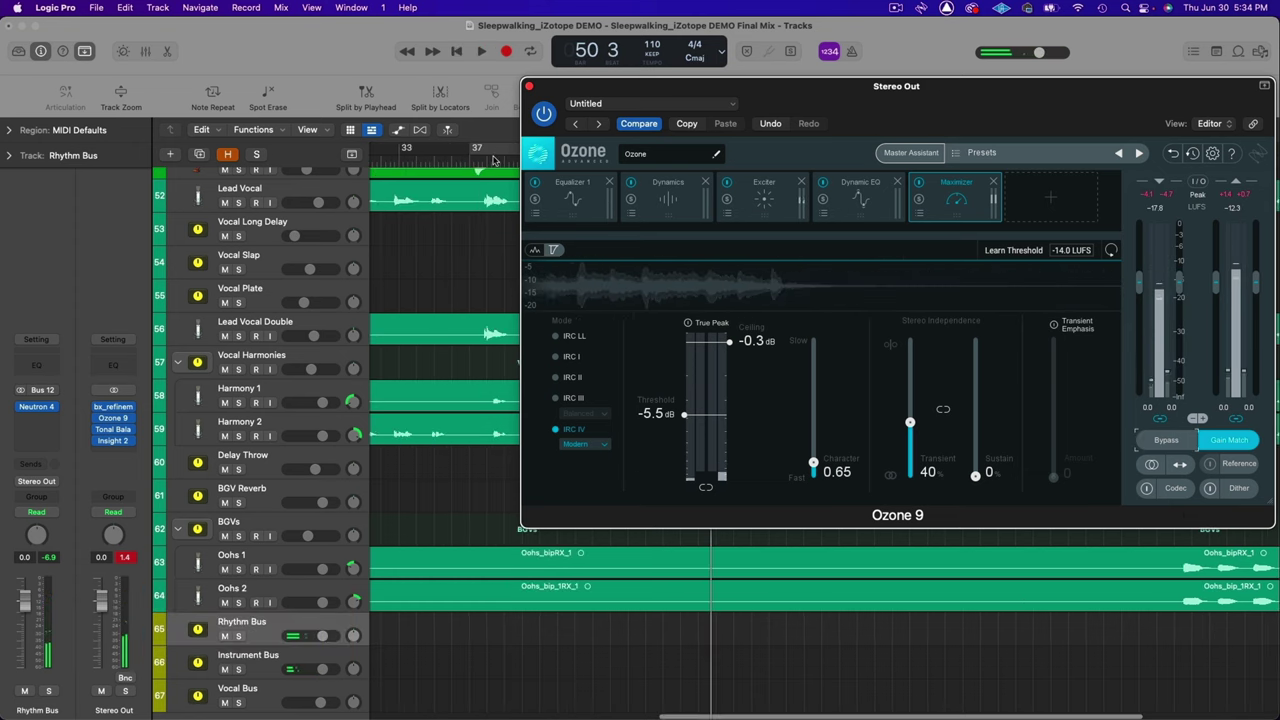
Demonstrate Ozone 9's mono and channel swap monitoring options by switching each on and off while playback is stopped
{"action": "left_click", "coordinate": [1152, 467]}
{"action": "left_click", "coordinate": [1152, 467]}
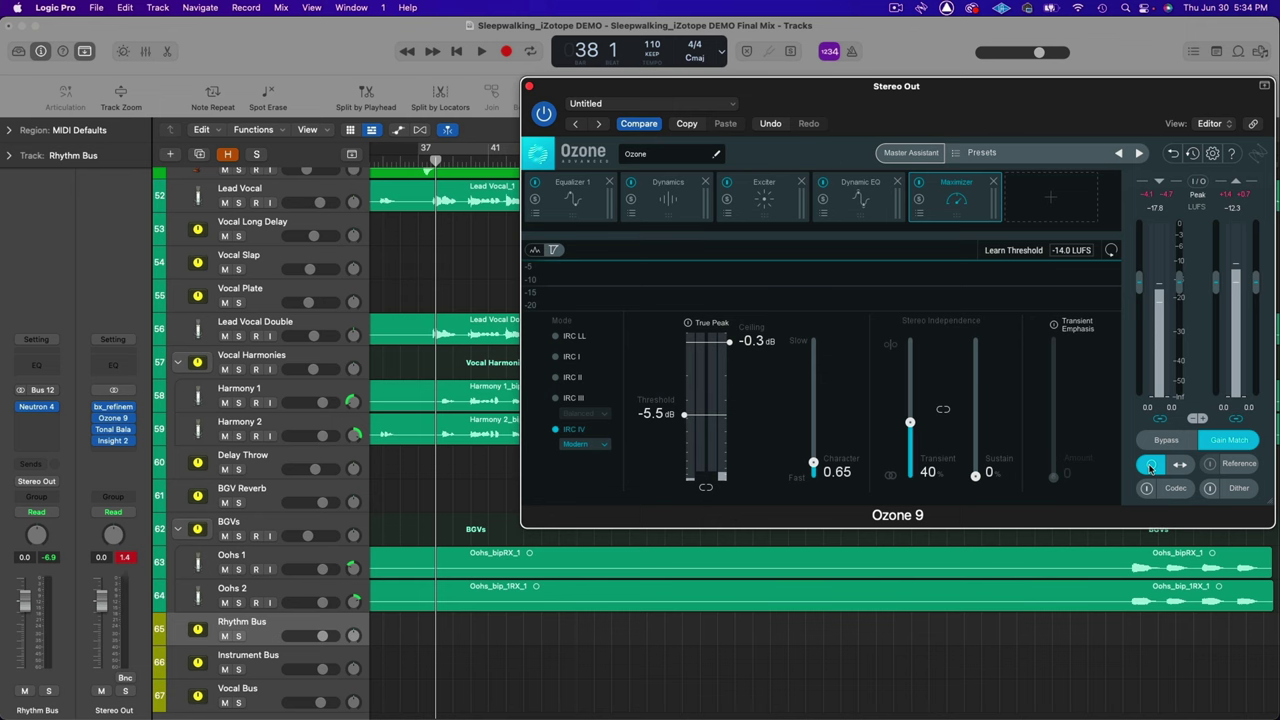
{"action": "left_click", "coordinate": [1150, 466]}
{"action": "left_click", "coordinate": [1181, 466]}
{"action": "left_click", "coordinate": [1182, 467]}
{"action": "left_click", "coordinate": [1181, 465]}
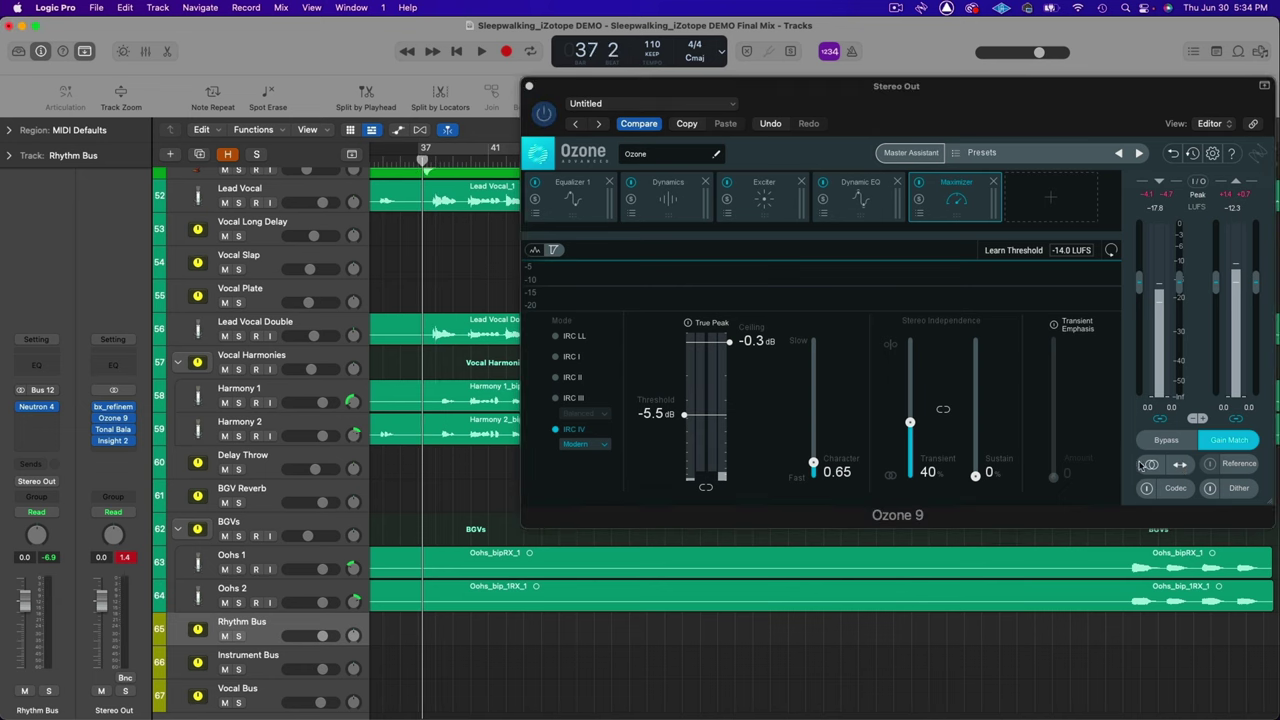
Play the master from bar 37, comparing it in stereo, in mono and with the left and right channels swapped
{"action": "key", "text": "space"}
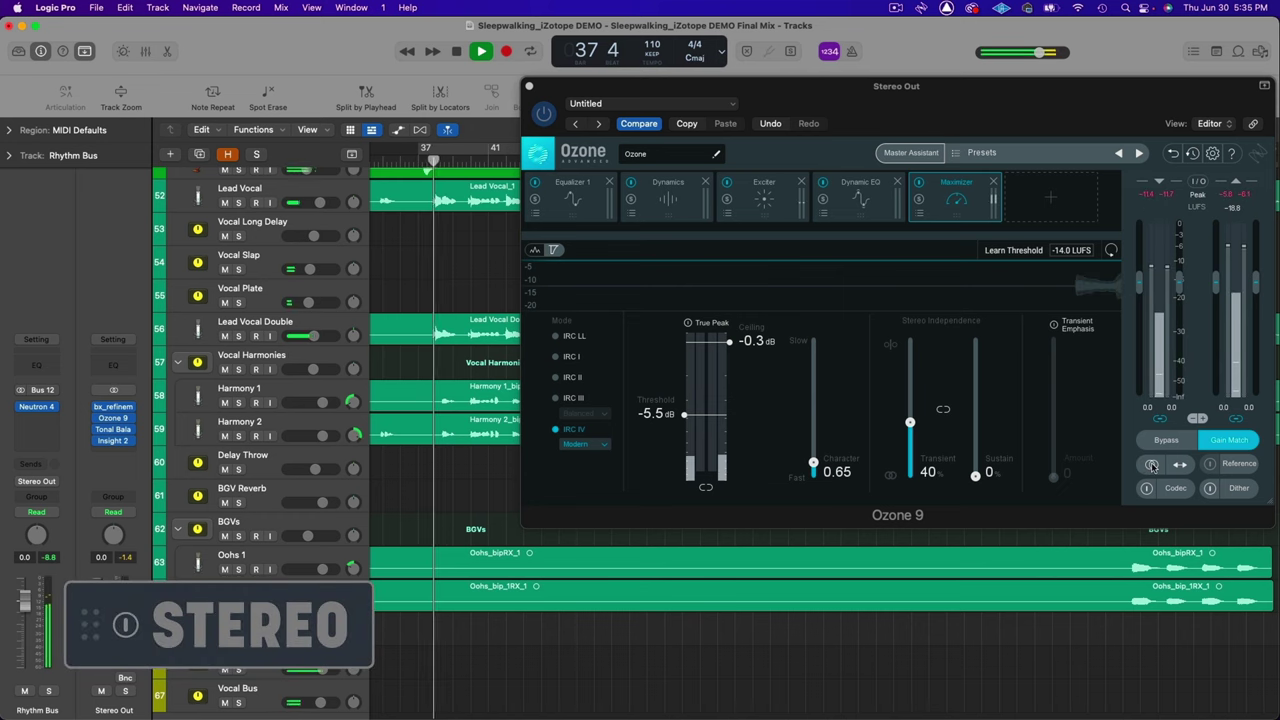
{"action": "left_click", "coordinate": [1152, 465]}
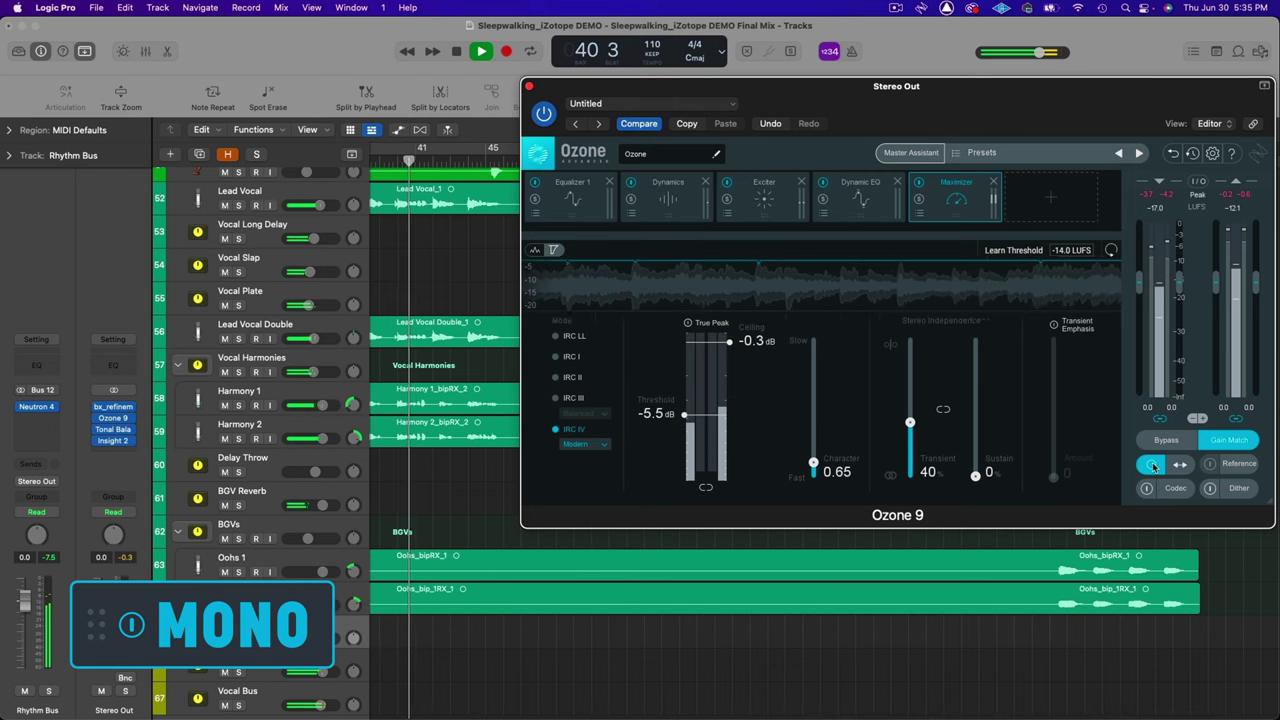
{"action": "left_click", "coordinate": [1152, 465]}
{"action": "left_click", "coordinate": [1152, 465]}
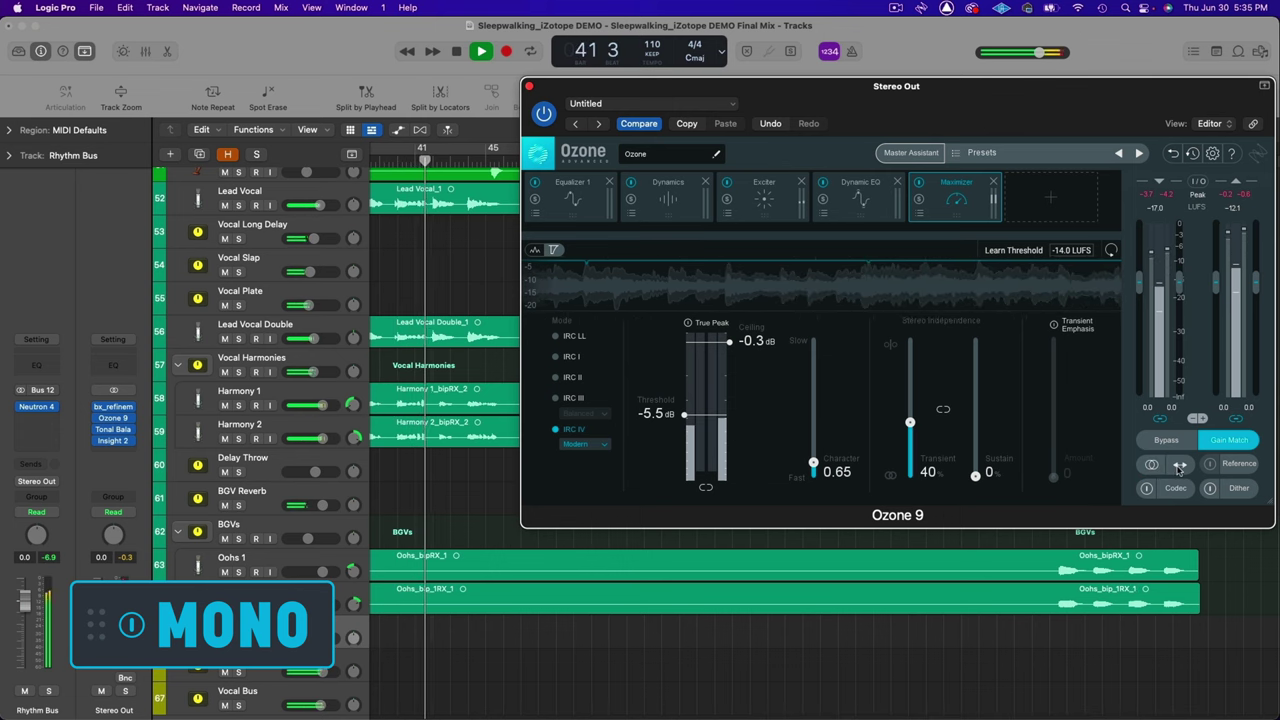
{"action": "left_click", "coordinate": [1180, 466]}
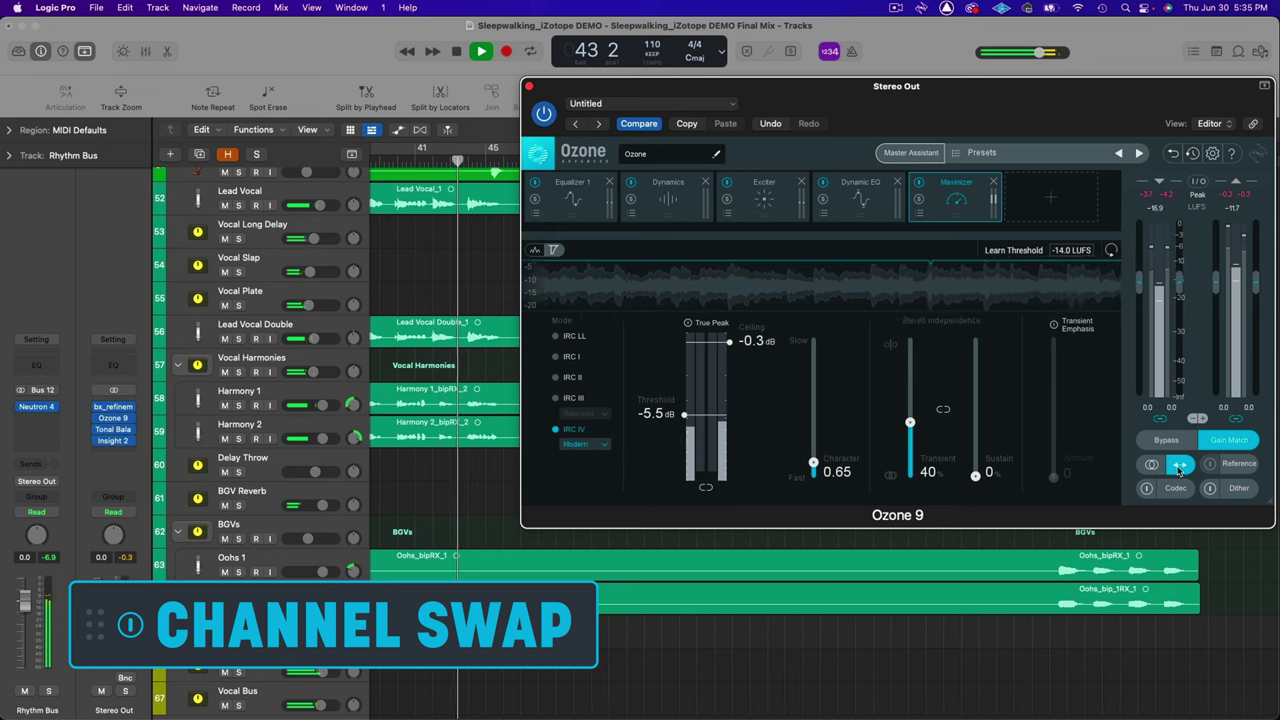
{"action": "left_click", "coordinate": [1181, 466]}
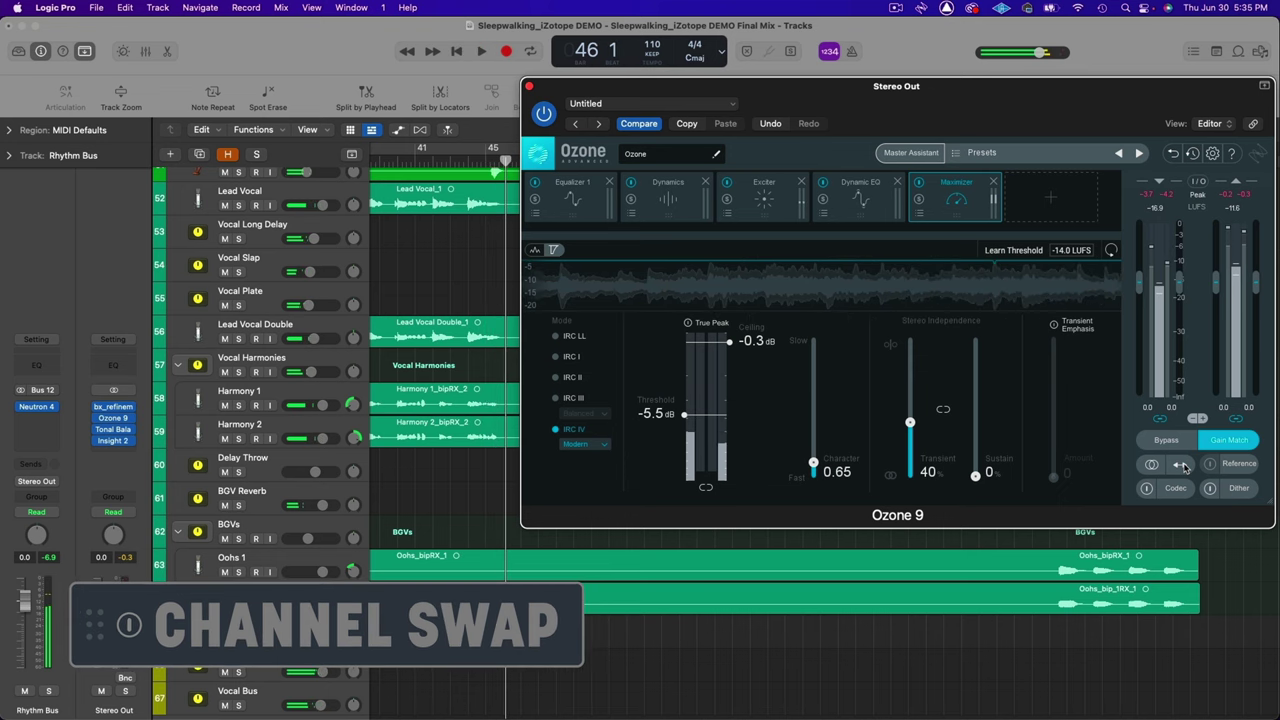
{"action": "key", "text": "space"}
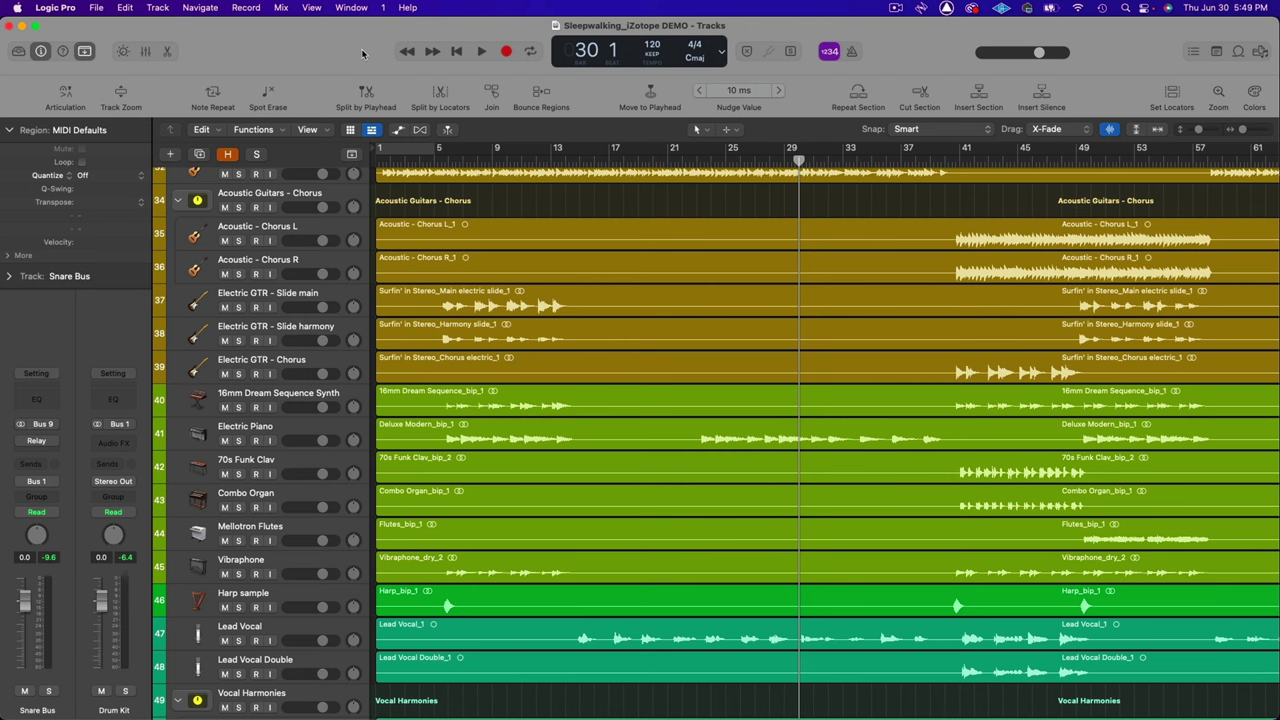
Play the unprocessed Sleepwalking_iZotope DEMO session from bar 30 as the before version
{"action": "key", "text": "space"}
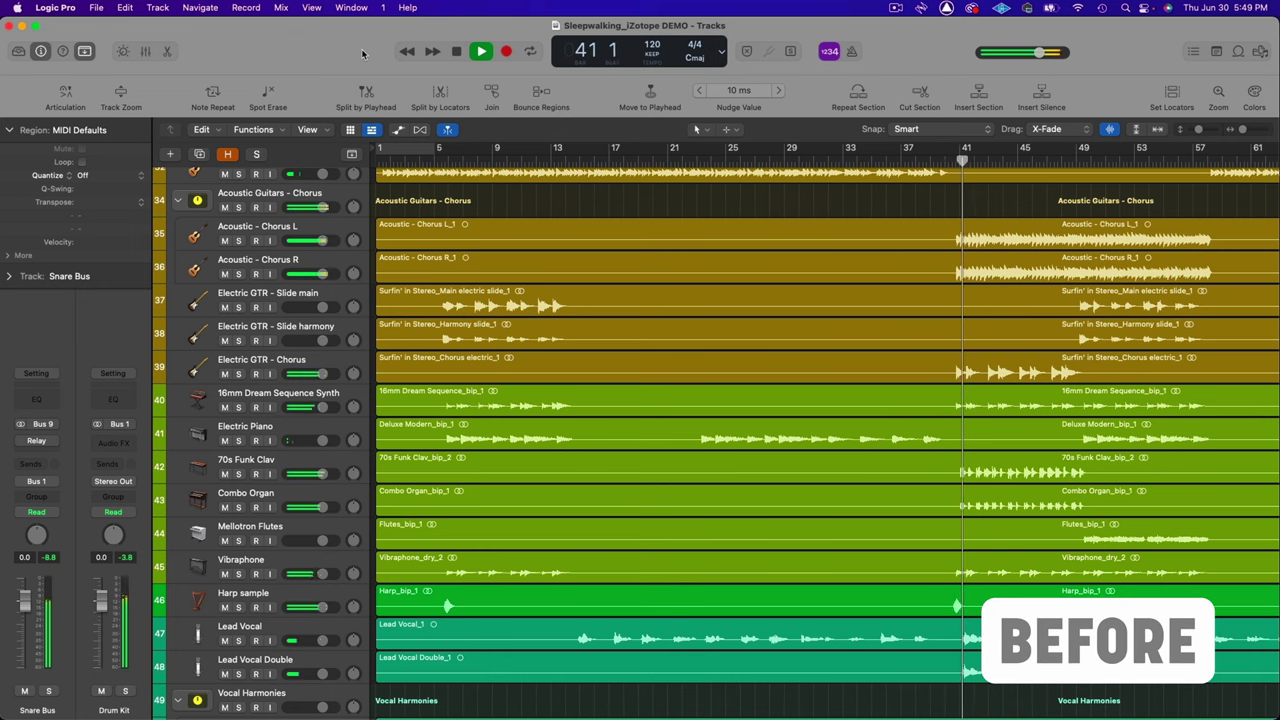